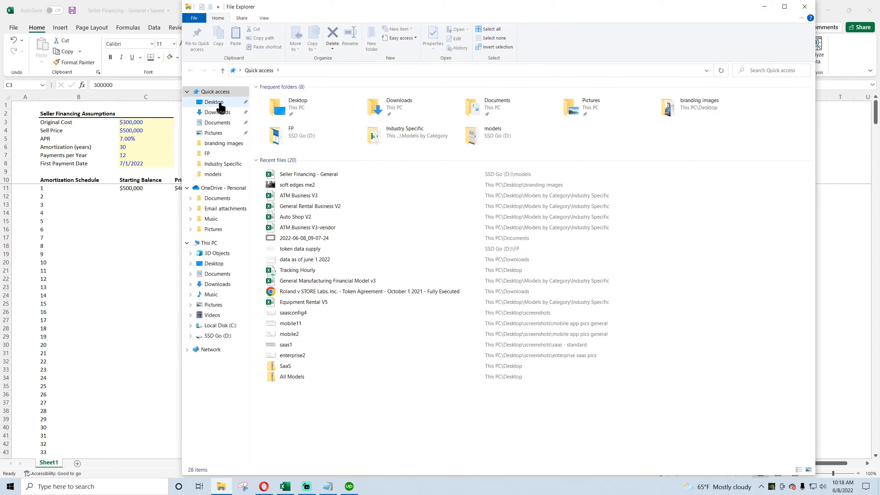
Step: Enter the Interest formula in E11 as starting balance times APR divided by payments per year: =C11*(C$5/C$7)
left_click(804, 6)
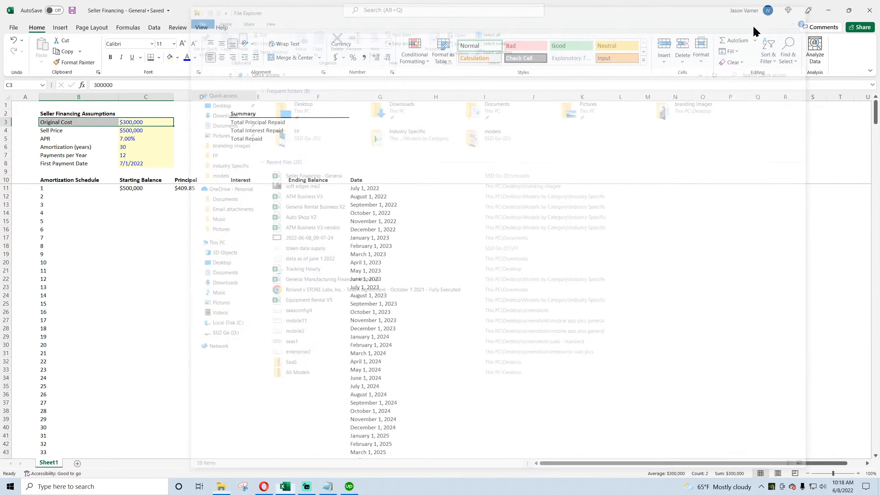
left_click(81, 277)
left_click(189, 189)
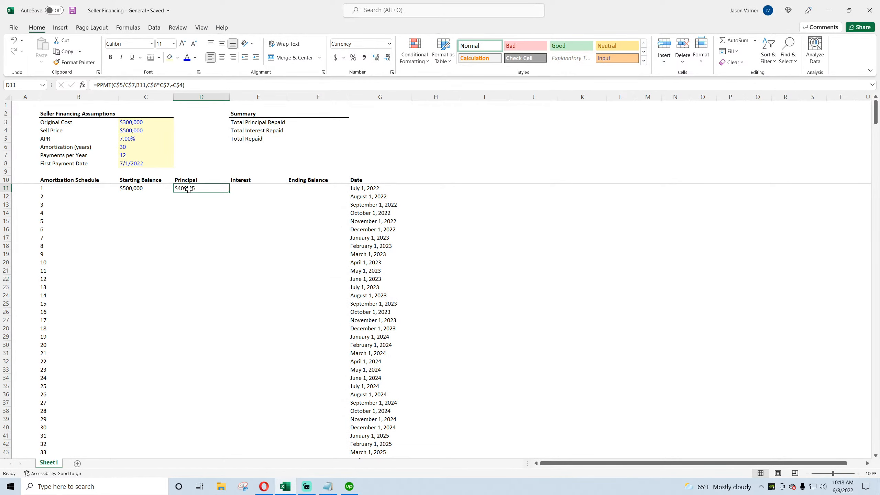
left_click(249, 190)
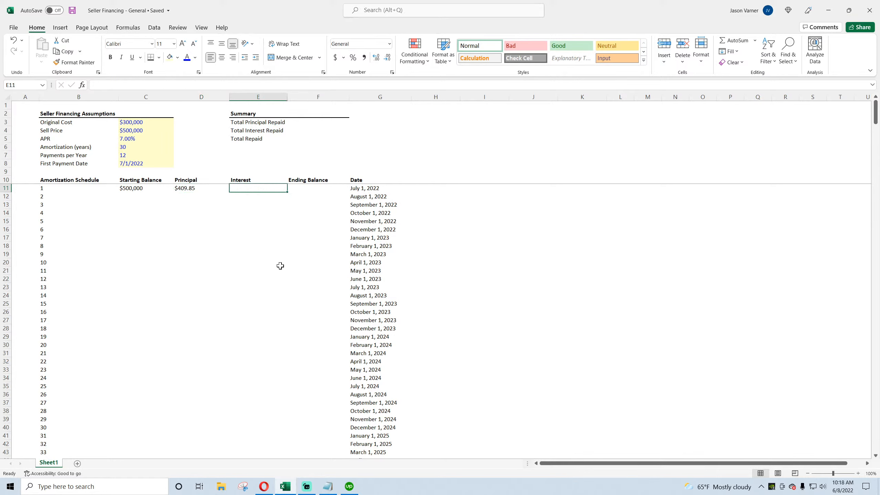
type("=")
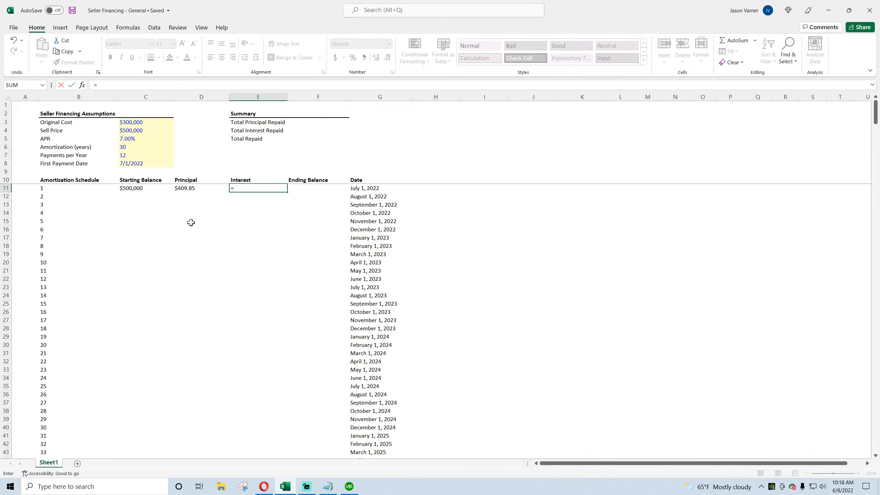
left_click(135, 189)
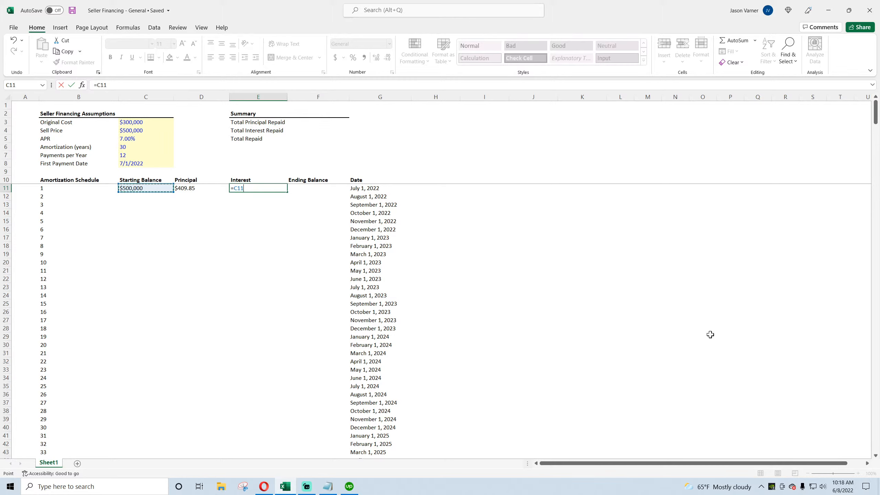
type("*(")
left_click(134, 138)
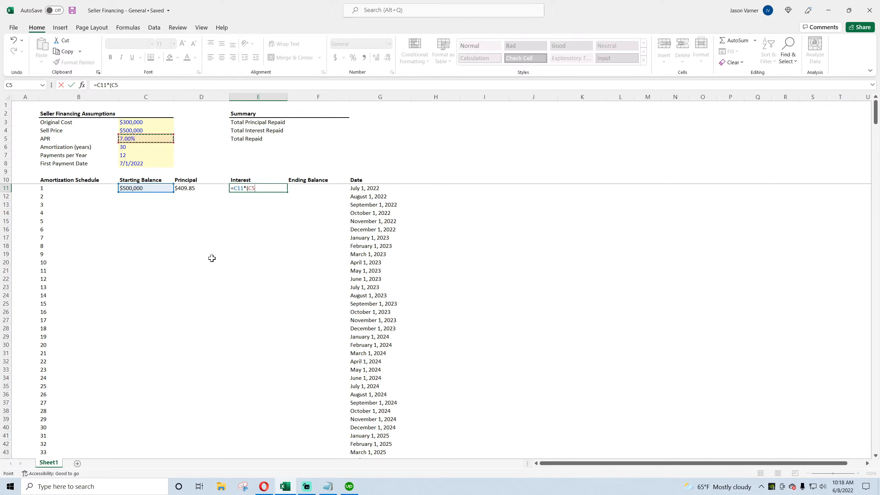
type("/")
left_click(131, 156)
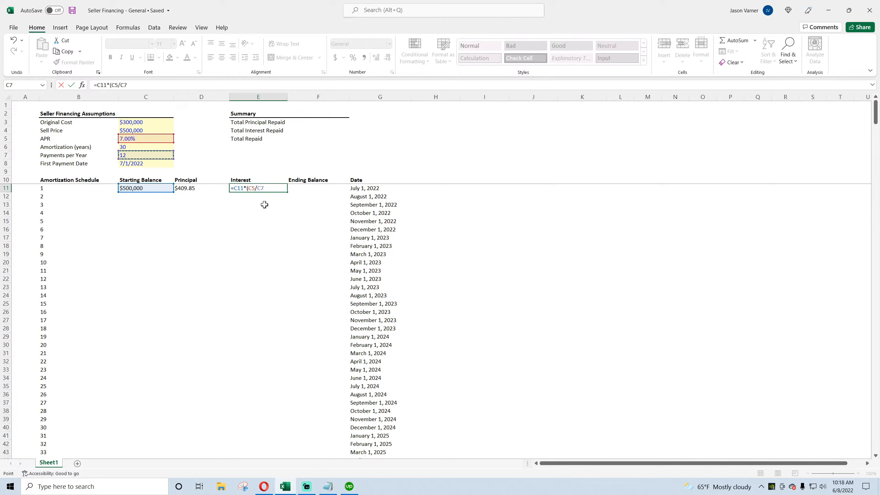
type(")")
left_click(123, 85)
type("$")
left_click(117, 85)
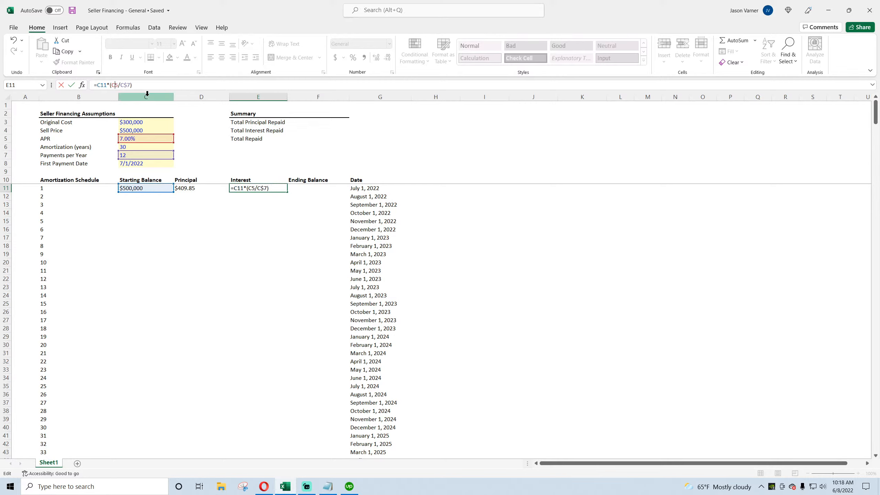
type("$")
key("Return")
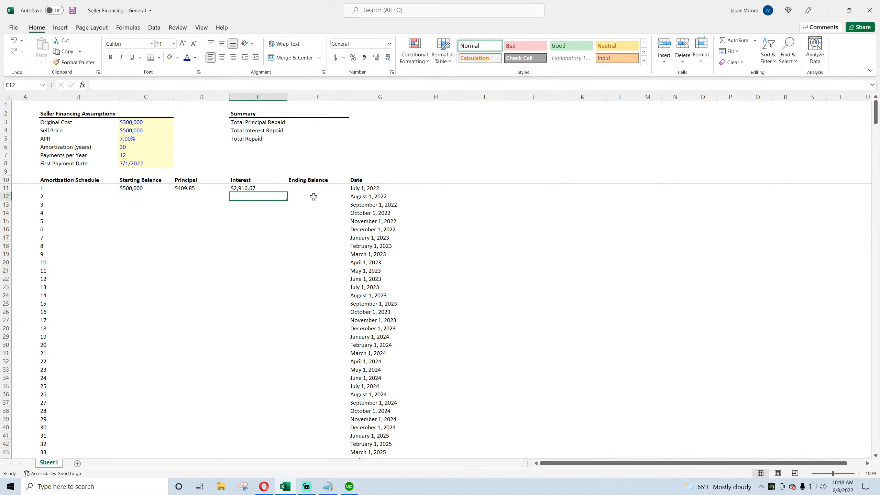
Step: Insert a new column before Principal and give it the header Payment, formatted like the other headers
right_click(210, 97)
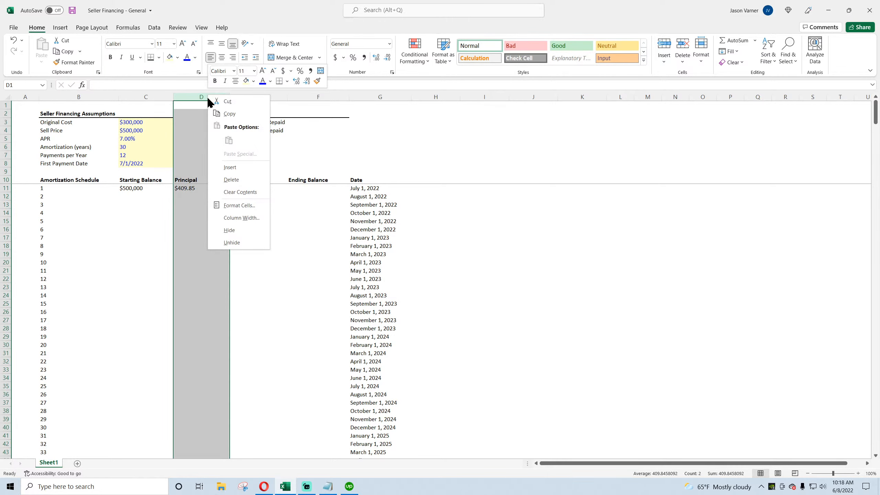
left_click(230, 169)
left_click(171, 179)
left_click_drag(173, 186, 209, 181)
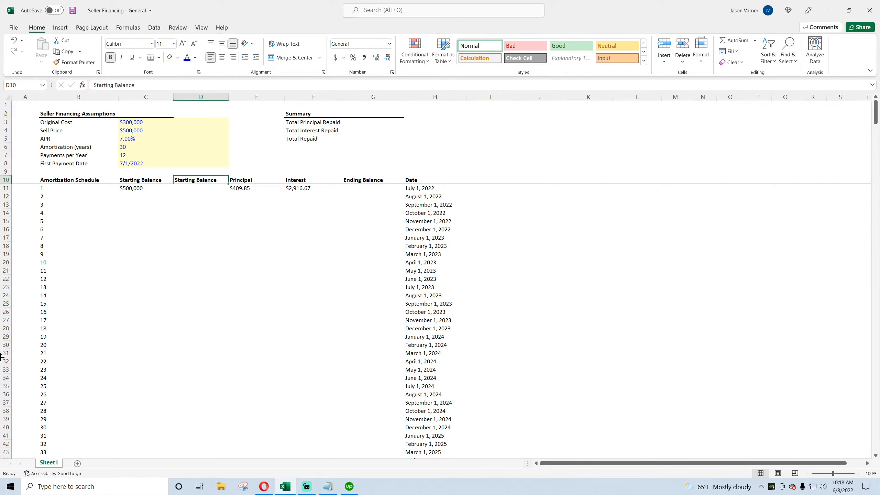
type("Payment")
key("Return")
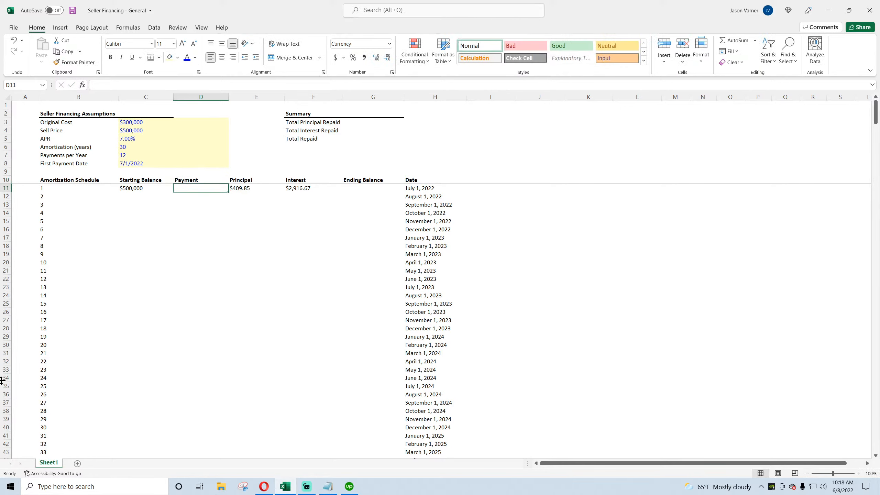
Step: AutoSum Principal and Interest into the first Payment cell, D11
left_click(734, 42)
left_click_drag(249, 189, 293, 188)
key("Return")
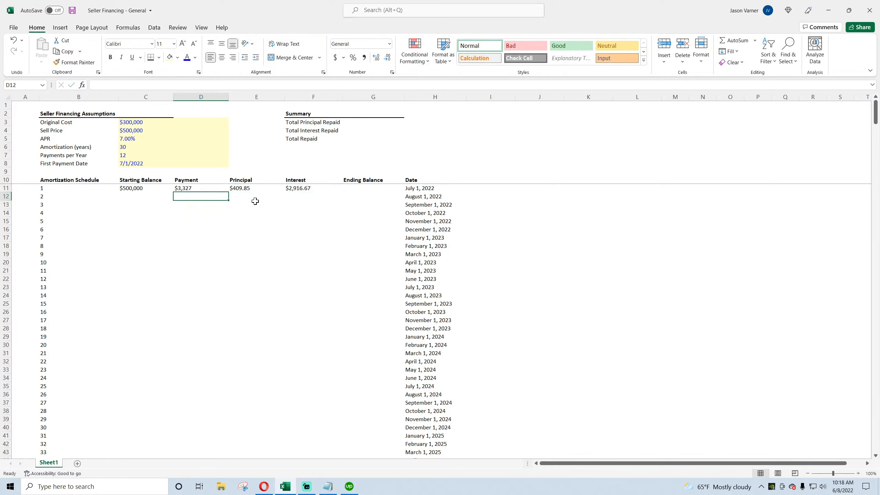
Step: Set the first Ending Balance in G11 to the starting balance minus the principal
left_click(359, 188)
type("=")
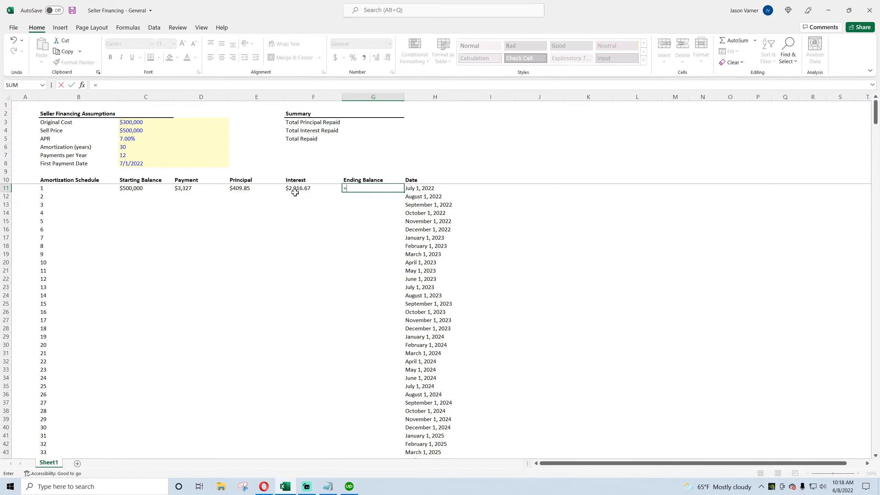
left_click(129, 190)
type("--")
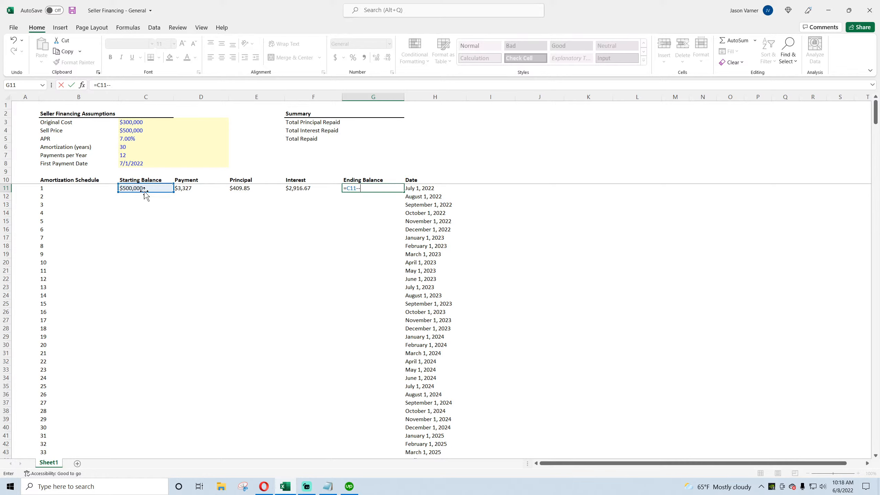
left_click(192, 190)
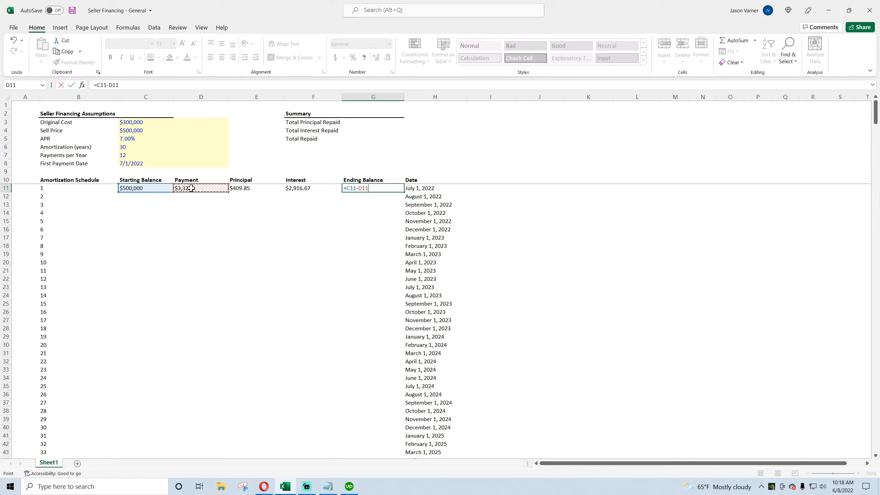
left_click(254, 192)
key("Return")
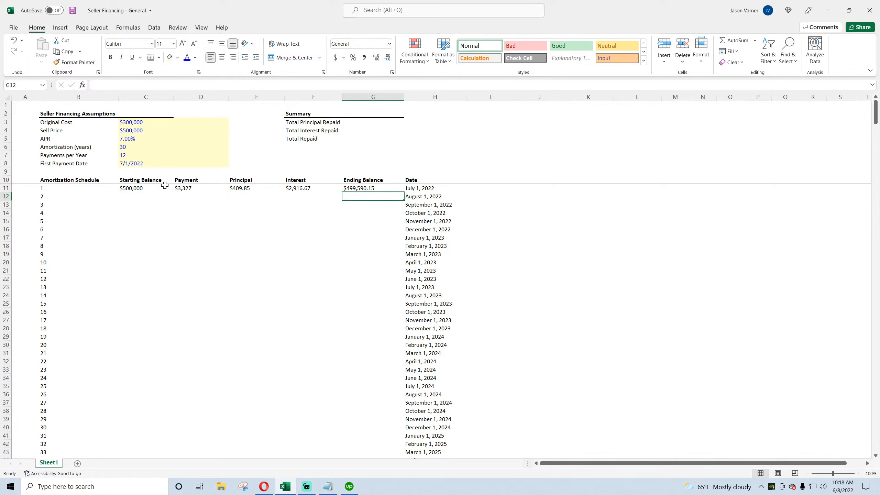
Step: Link C12's starting balance to the previous ending balance and fill it down the Starting Balance column
left_click(134, 197)
type("=")
left_click(356, 188)
key("Return")
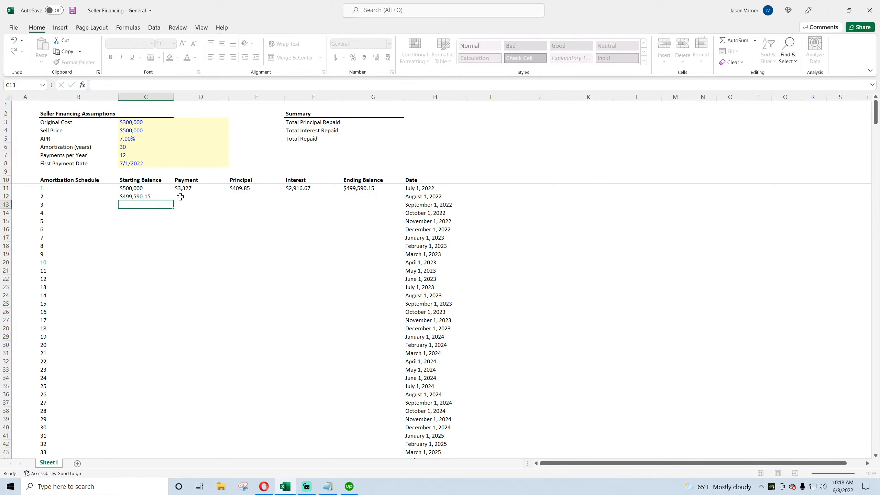
left_click(171, 199)
double_click(174, 200)
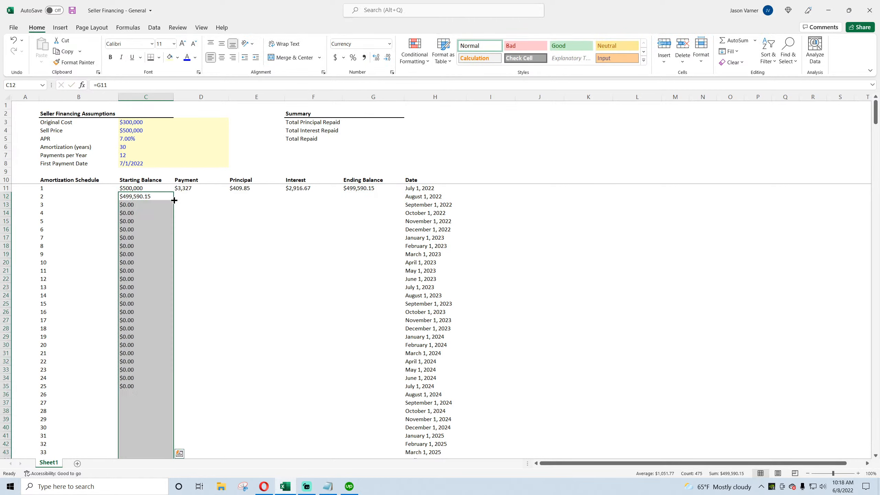
Step: Fill the Payment, Principal, Interest and Ending Balance formulas from row 11 down the schedule
left_click(201, 188)
left_click_drag(200, 188, 364, 188)
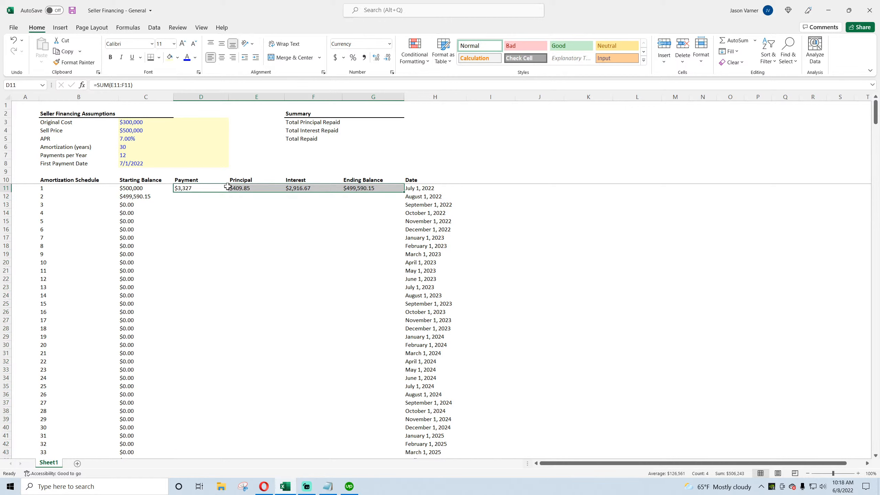
double_click(404, 193)
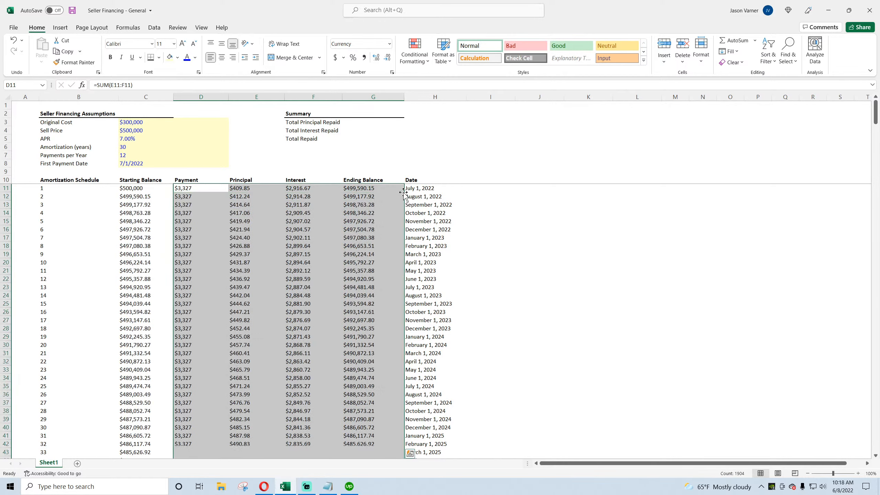
Step: Examine the schedule rows around payment 360 and the cells past the amortization term
scroll(235, 332, "down", 20)
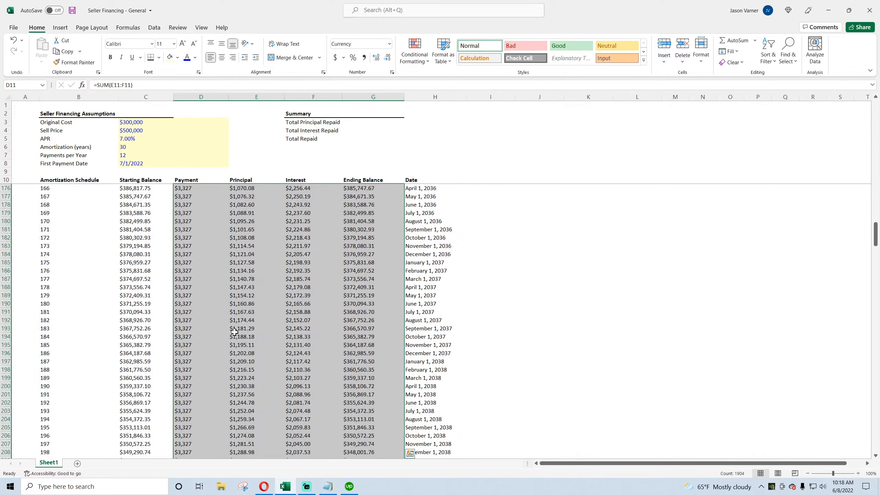
scroll(235, 332, "down", 18)
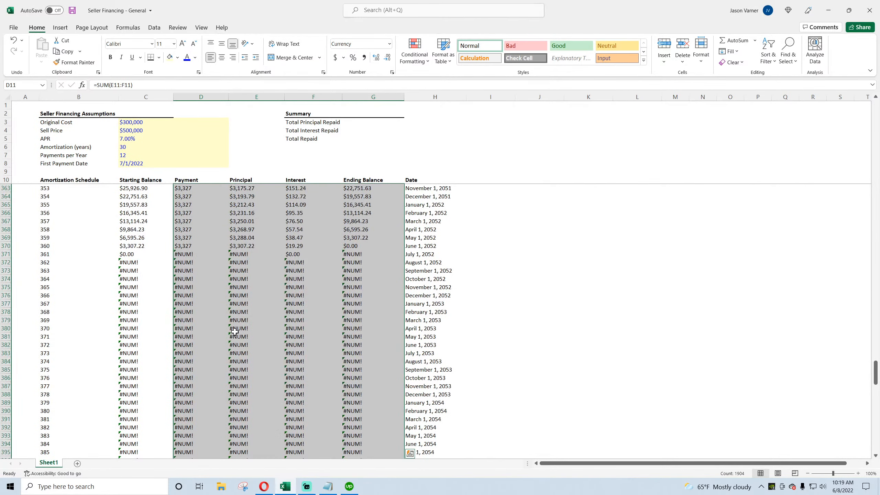
left_click(359, 246)
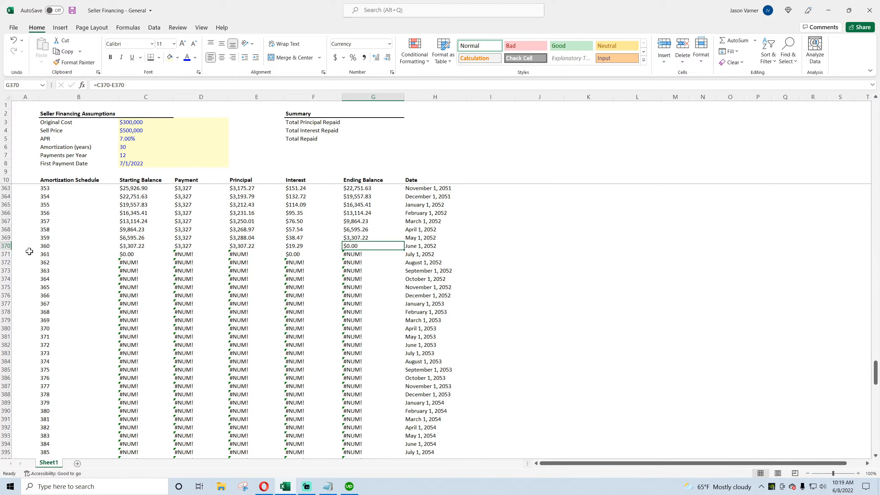
left_click(47, 244)
left_click(356, 246)
left_click(132, 148)
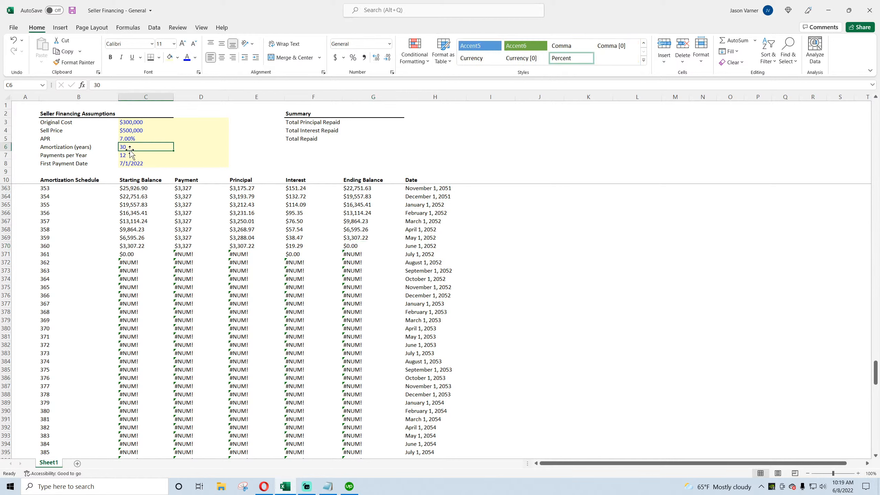
left_click(138, 255)
left_click(185, 255)
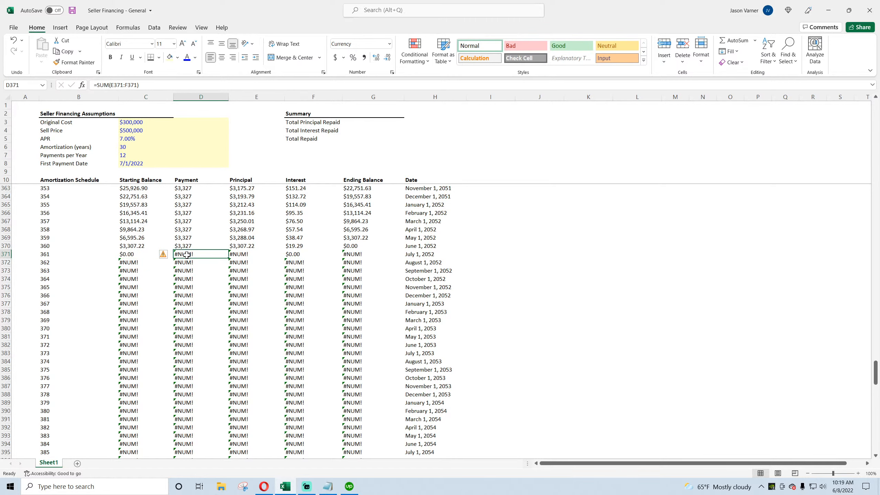
left_click(238, 254)
Step: Wrap the Principal formula in E11 in IFERROR returning 0, accepting the suggested formula correction
scroll(238, 255, "up", 20)
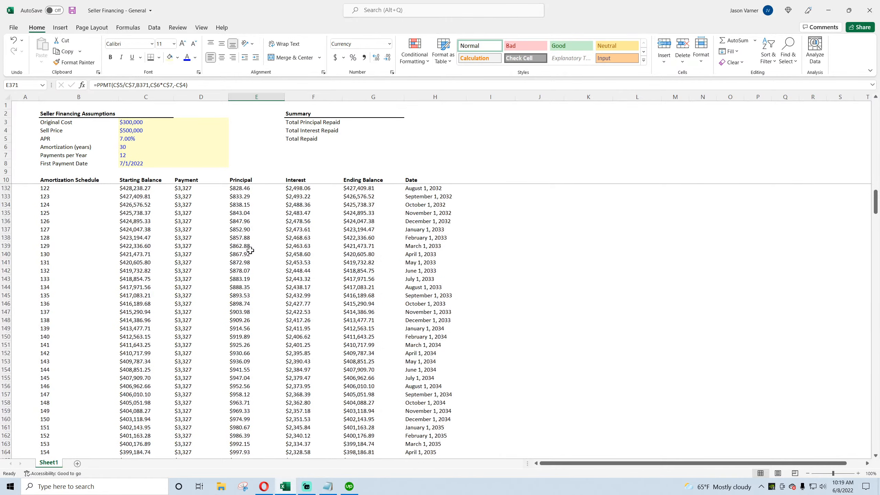
left_click(239, 188)
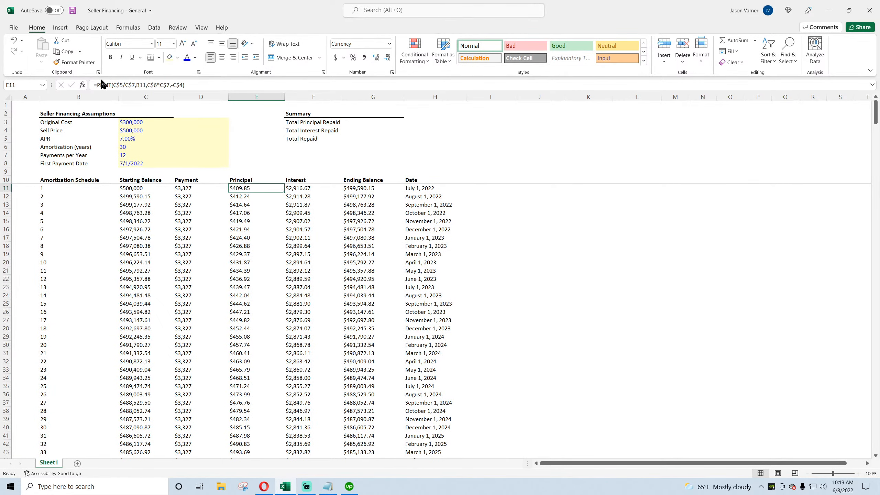
left_click(95, 84)
type("iferror(")
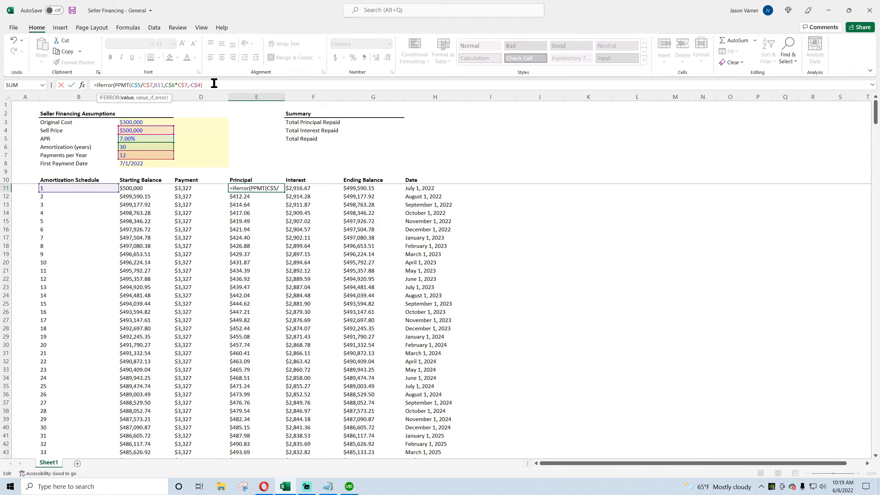
type(",0")
key("Return")
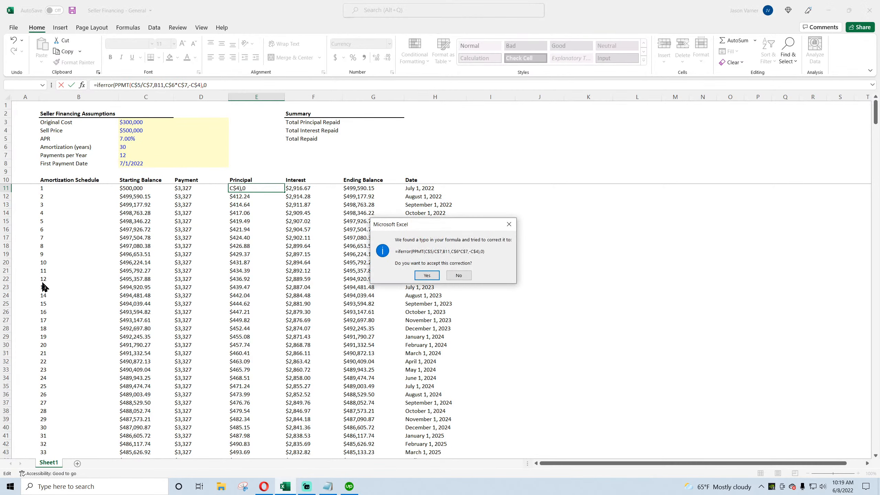
left_click(427, 275)
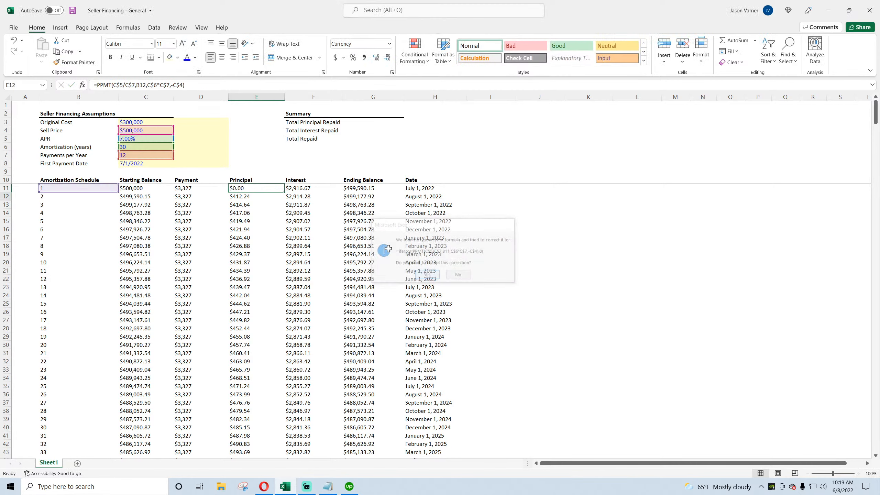
Step: Fill the corrected Principal formula down the whole column
double_click(285, 192)
scroll(309, 307, "down", 20)
scroll(309, 308, "down", 20)
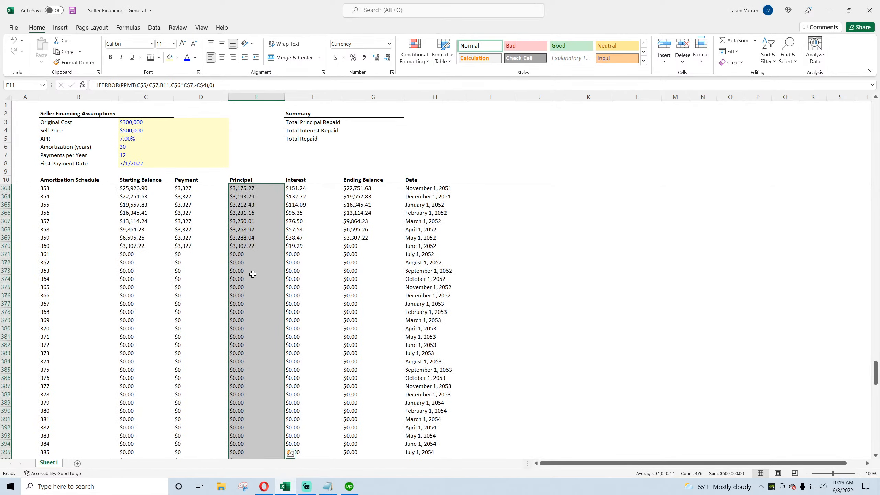
Step: Review the rows after the final payment and save the workbook
left_click(136, 246)
left_click(191, 246)
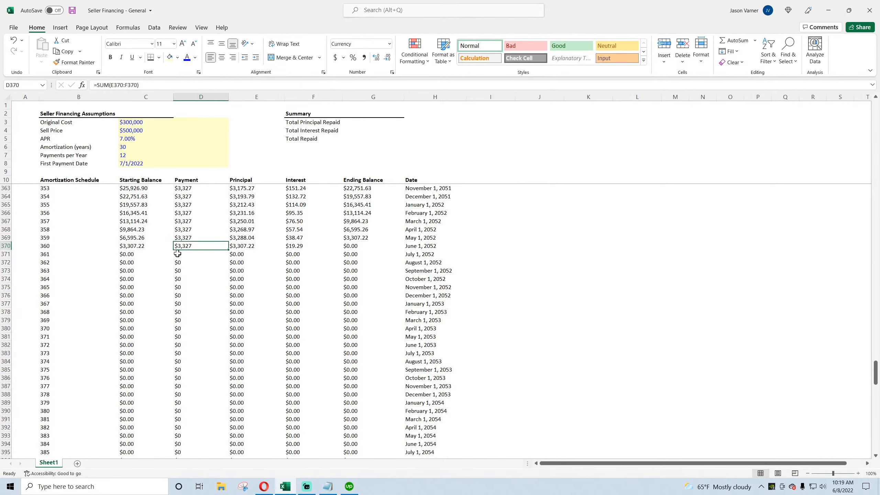
scroll(213, 334, "up", 20)
scroll(215, 337, "up", 20)
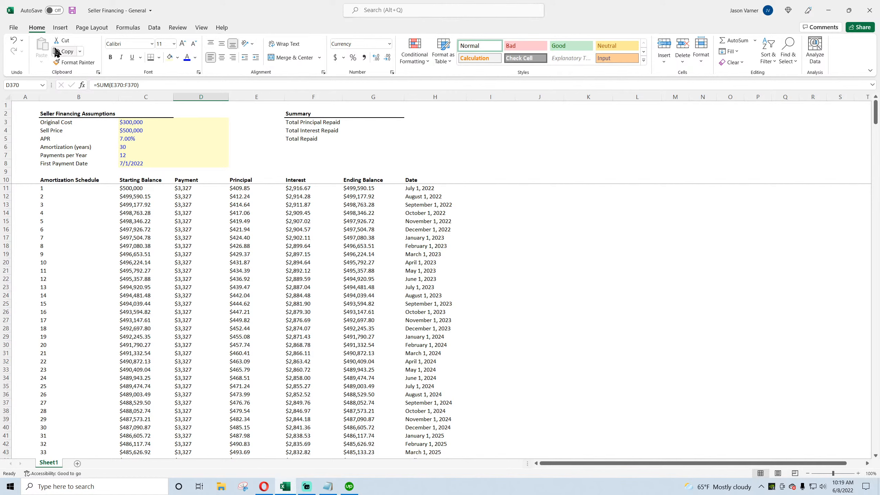
left_click(72, 10)
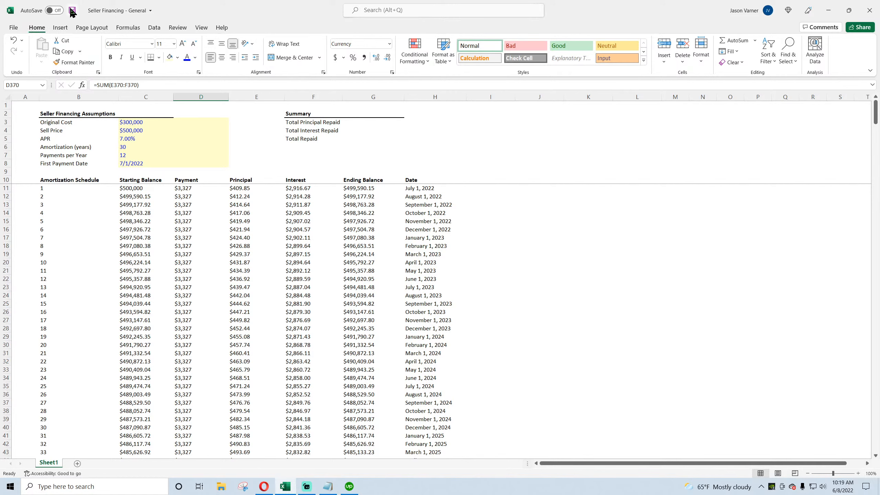
left_click(135, 131)
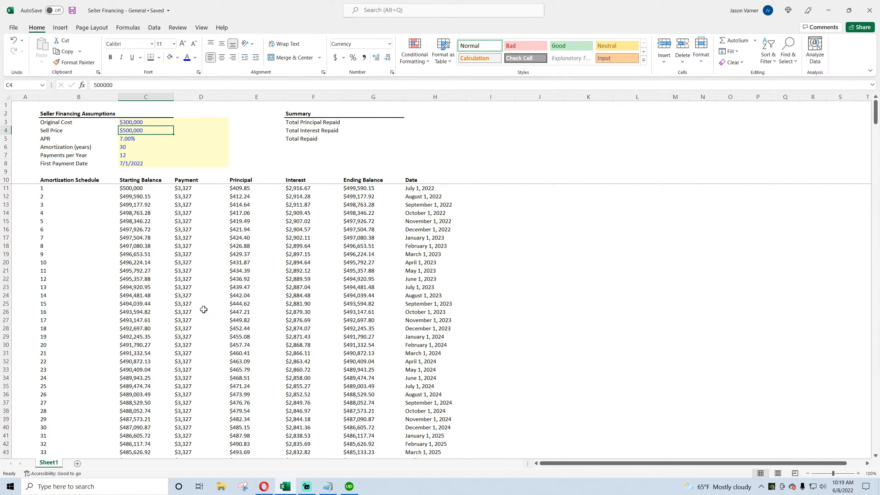
Step: Enter a SUM of the Principal column from E11 down to row 370 in G3 for Total Principal Repaid
left_click(387, 123)
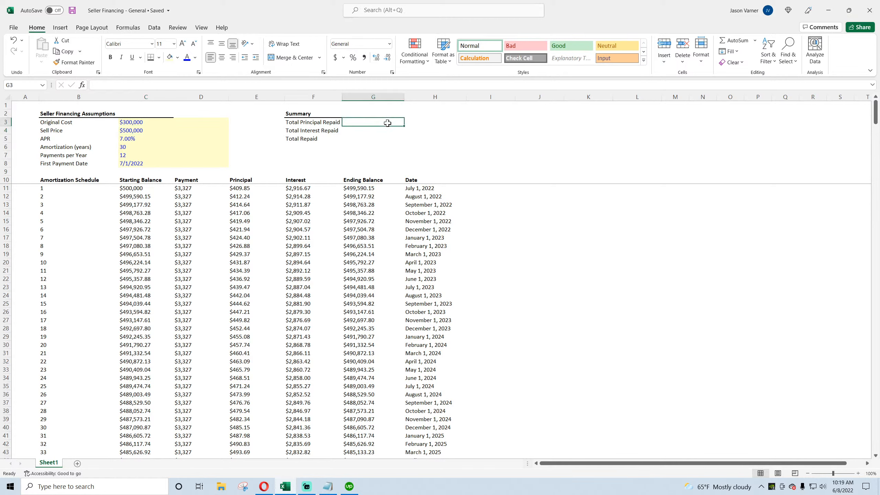
left_click(733, 40)
left_click_drag(253, 188, 252, 197)
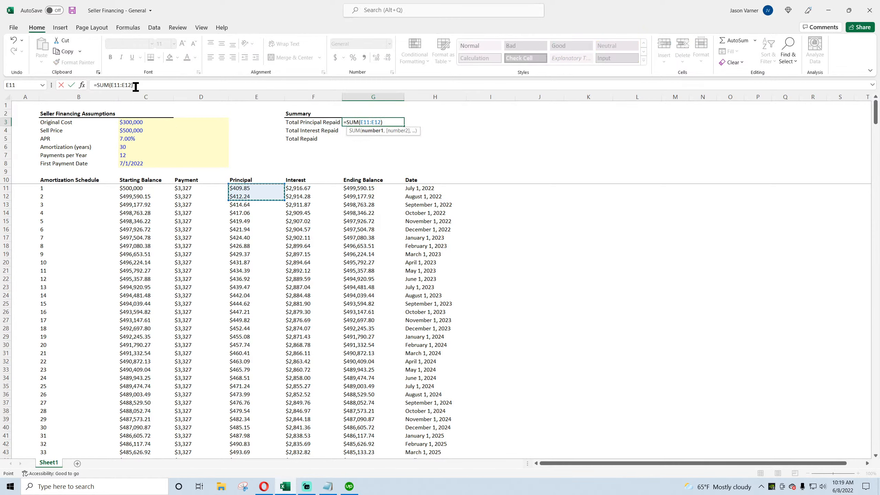
left_click_drag(125, 85, 133, 85)
type("370")
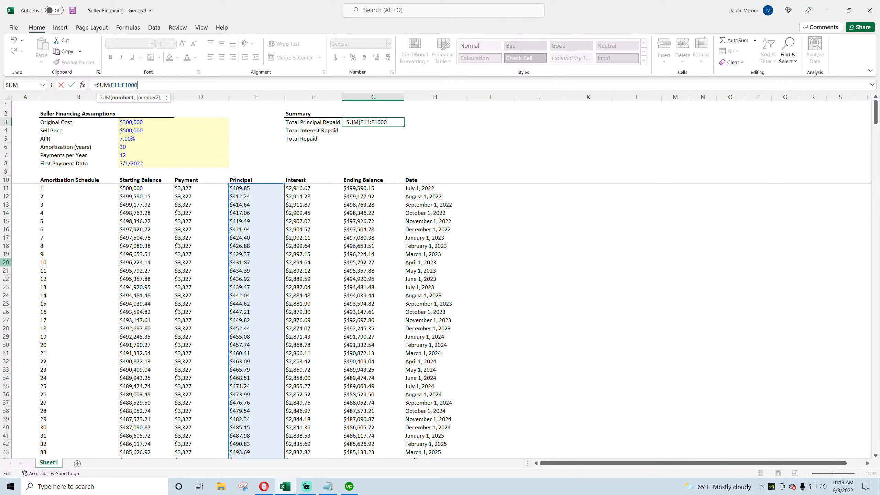
key("Return")
Step: Enter a SUM of the Interest column from F11 to F370 in G4 for Total Interest Repaid
left_click(732, 41)
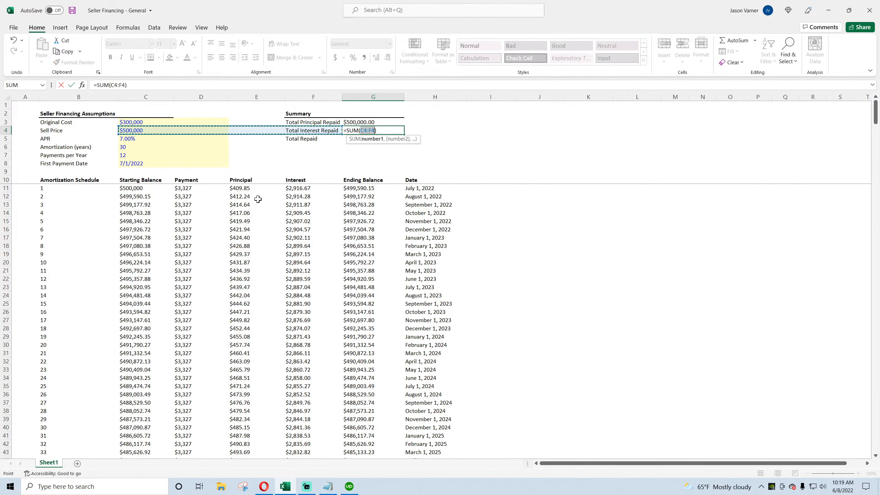
left_click_drag(287, 189, 296, 195)
left_click(138, 86)
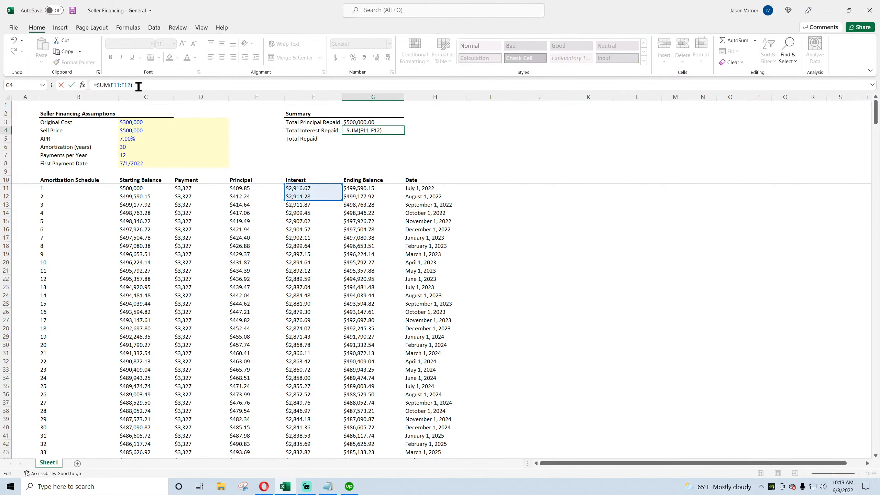
key("BackSpace")
key("BackSpace")
key("BackSpace")
type("370")
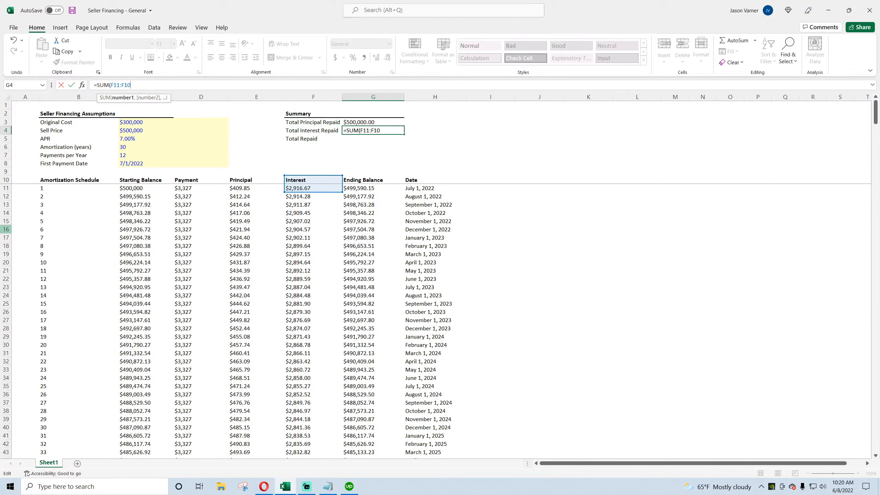
key("Return")
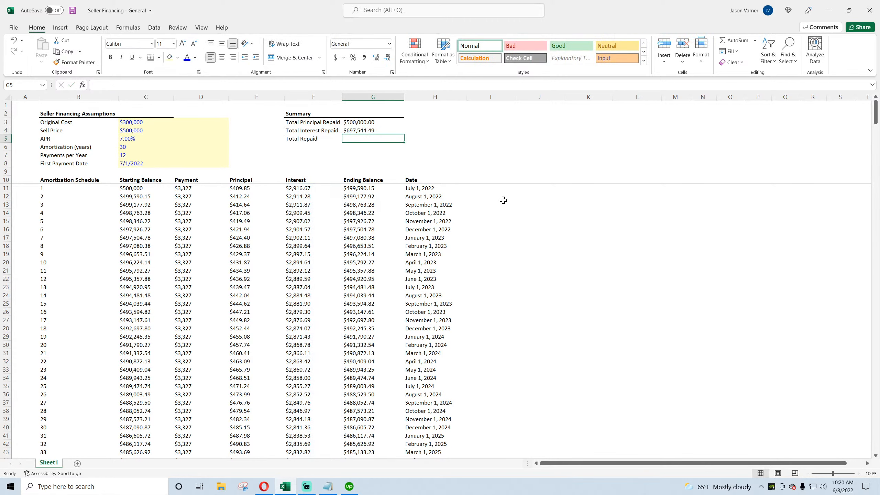
Step: Set Total Repaid in G5 to the sum of G3 and G4
type("=")
left_click(366, 122)
type("+")
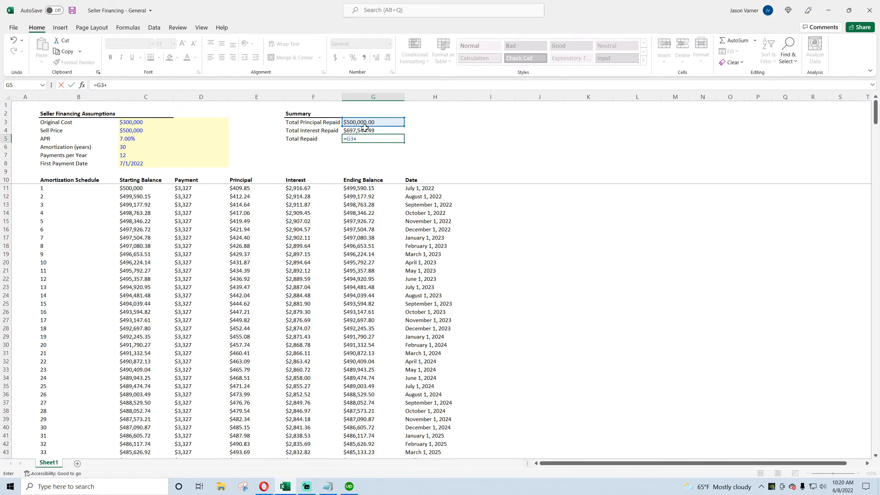
left_click(366, 129)
key("Return")
Step: Add a border beneath the Total Repaid row of the summary
left_click_drag(324, 139, 357, 138)
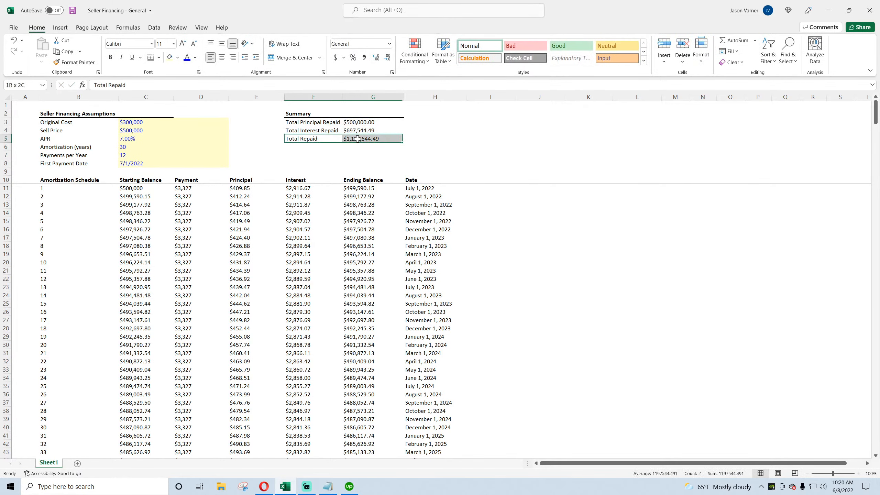
left_click(158, 57)
left_click(178, 233)
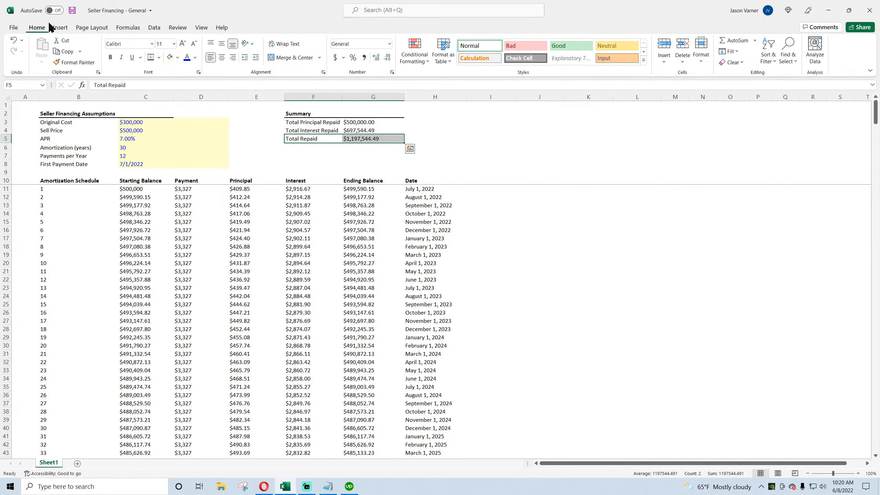
Step: Save the workbook
left_click(72, 10)
left_click(662, 293)
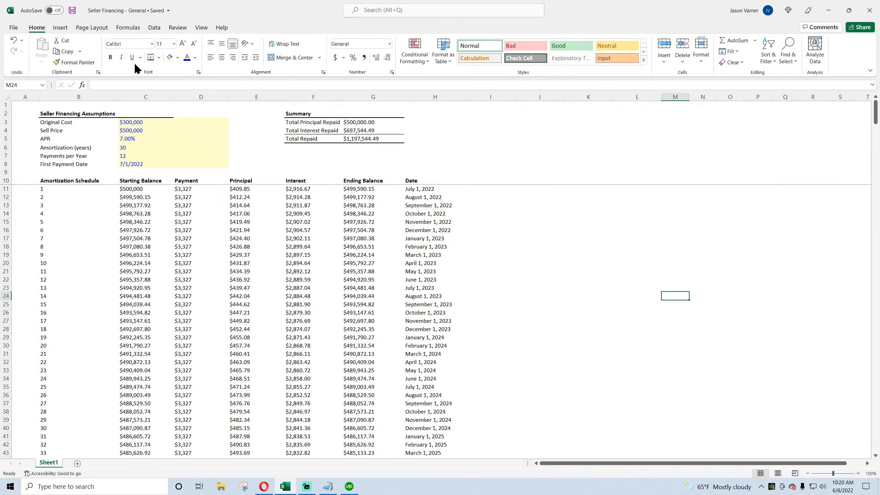
left_click(71, 10)
Step: Inspect the Interest and Principal cells and the Original Cost and Sell Price inputs
left_click_drag(304, 190, 304, 295)
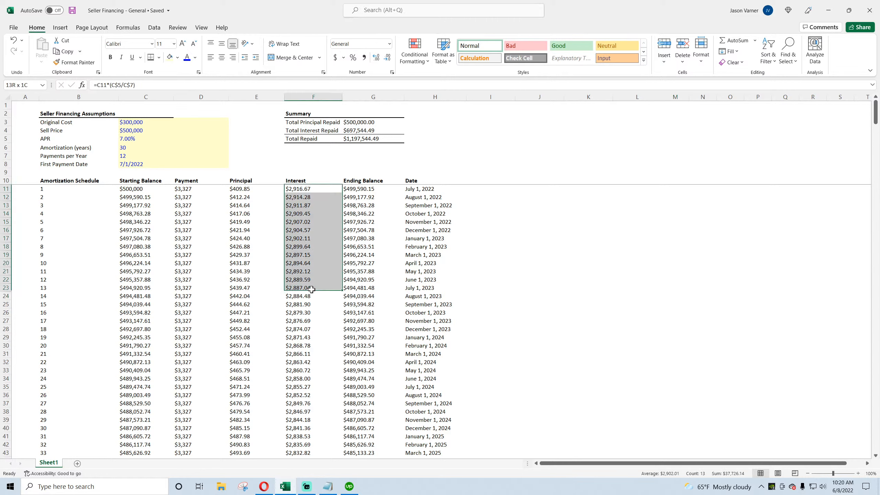
left_click(306, 189)
left_click_drag(307, 190, 304, 280)
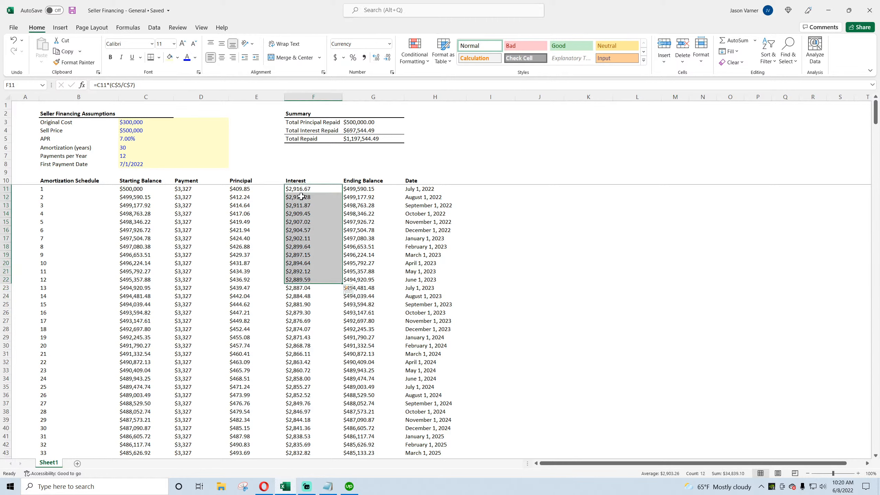
left_click_drag(302, 189, 301, 271)
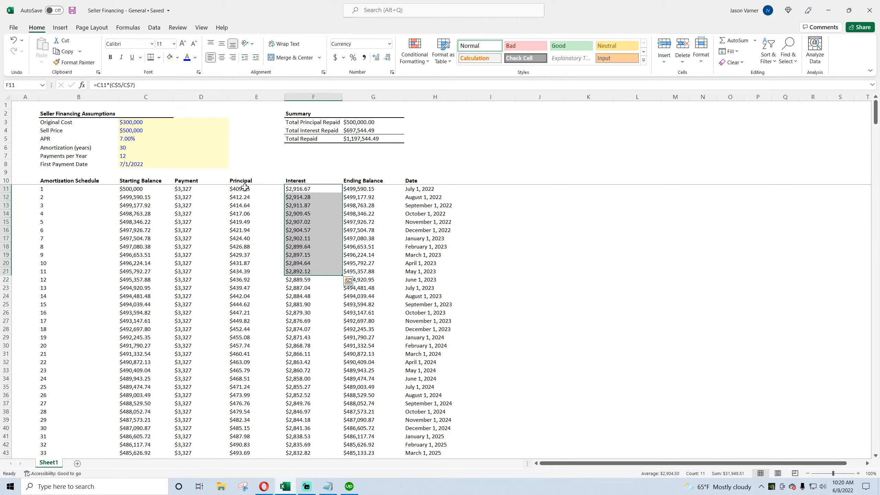
left_click_drag(245, 188, 245, 234)
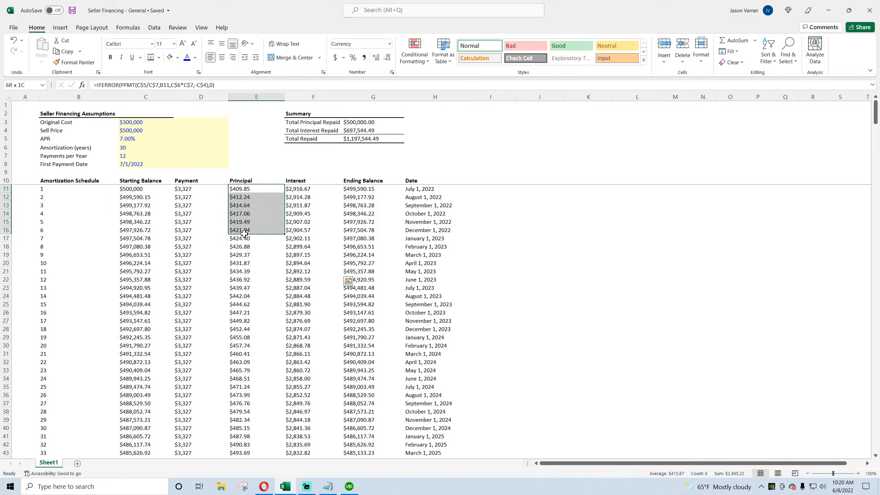
left_click(133, 131)
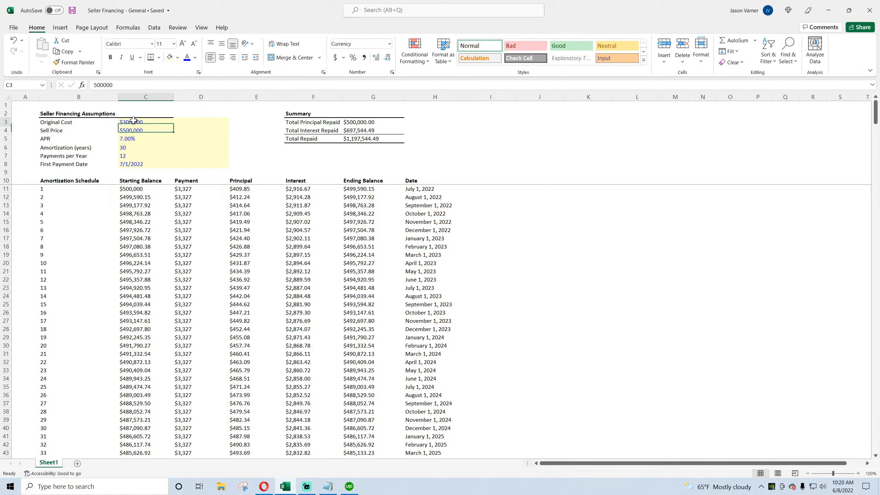
left_click(133, 122)
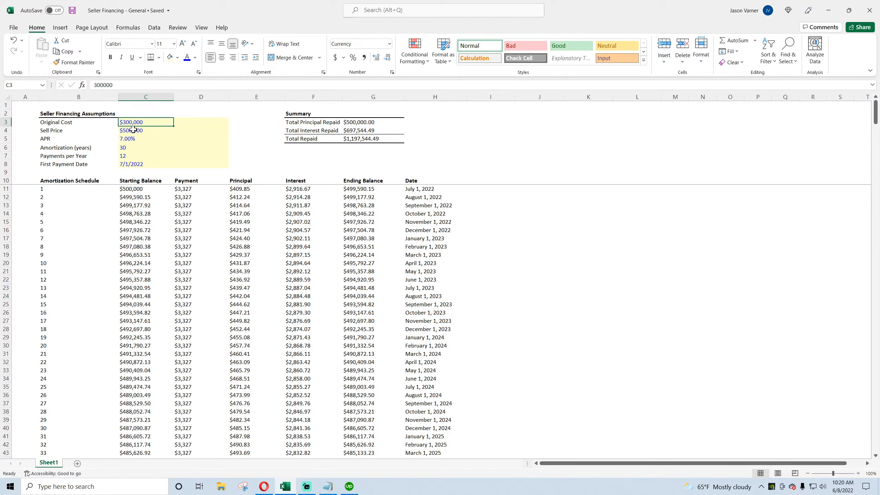
left_click(134, 130)
left_click_drag(62, 130, 135, 131)
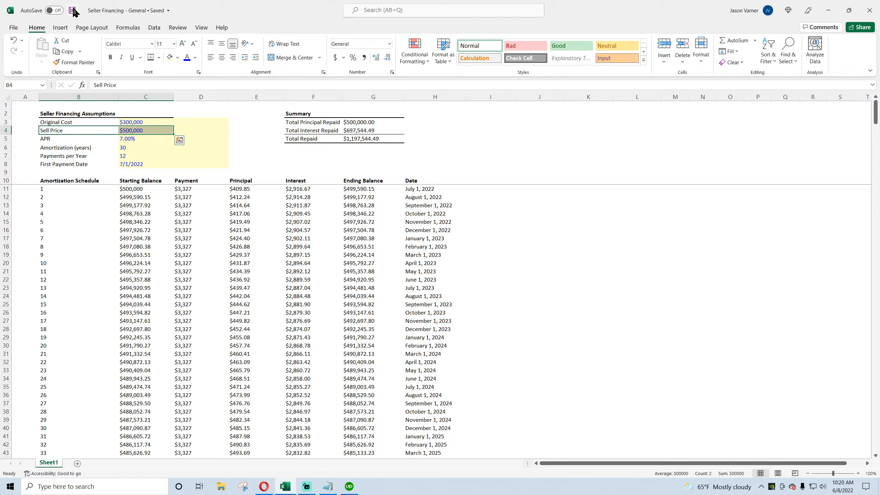
left_click(138, 130)
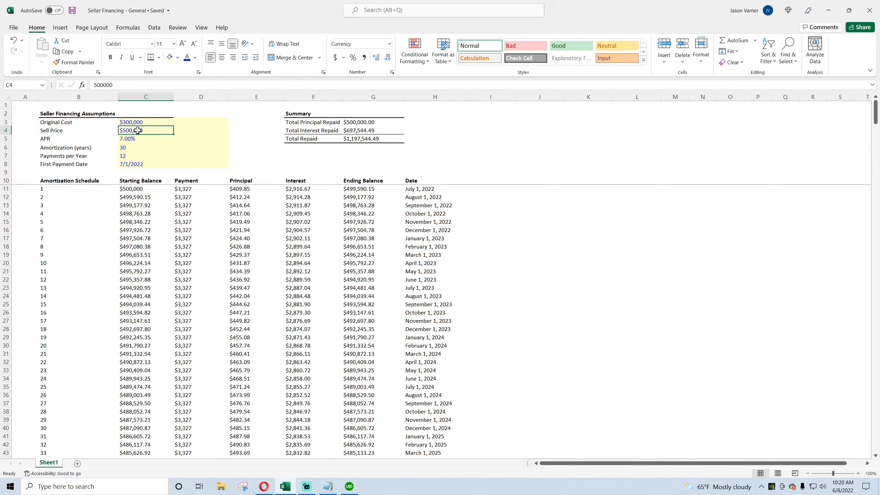
left_click(136, 123)
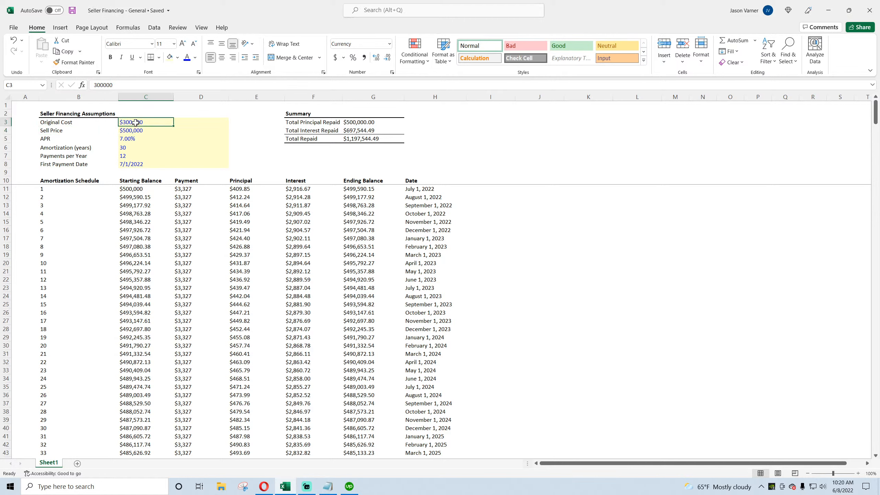
left_click(135, 130)
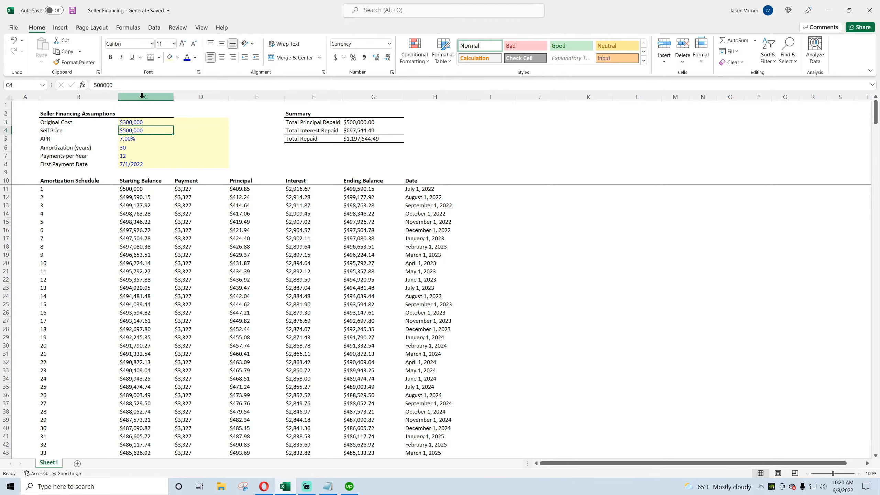
Step: Format the whole schedule from Starting Balance to Ending Balance as Accounting with the $ symbol
left_click_drag(128, 189, 345, 195)
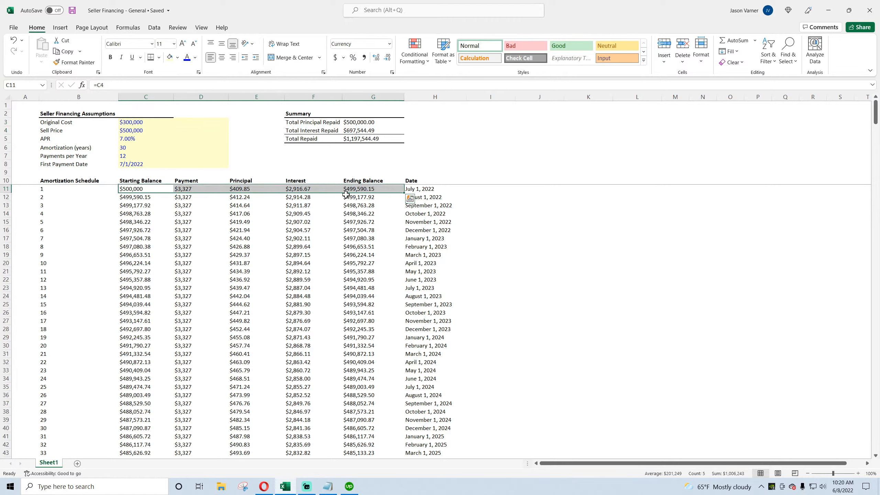
key("ctrl+shift+Down")
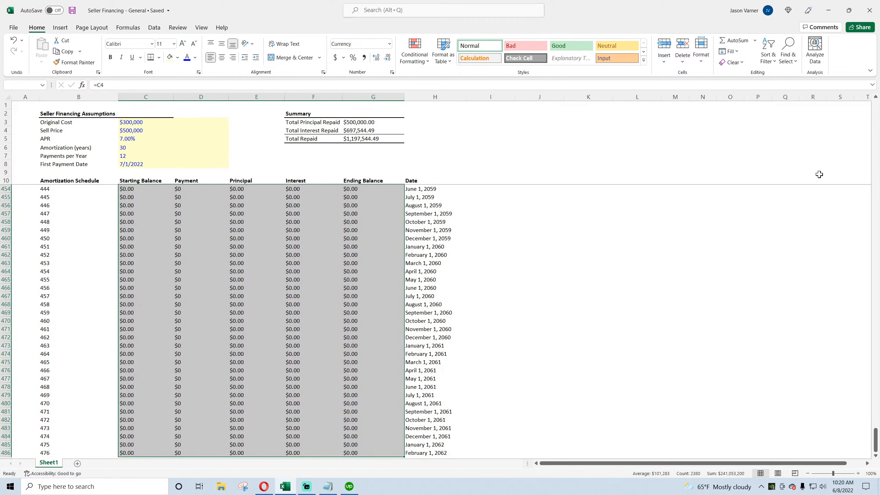
left_click(392, 72)
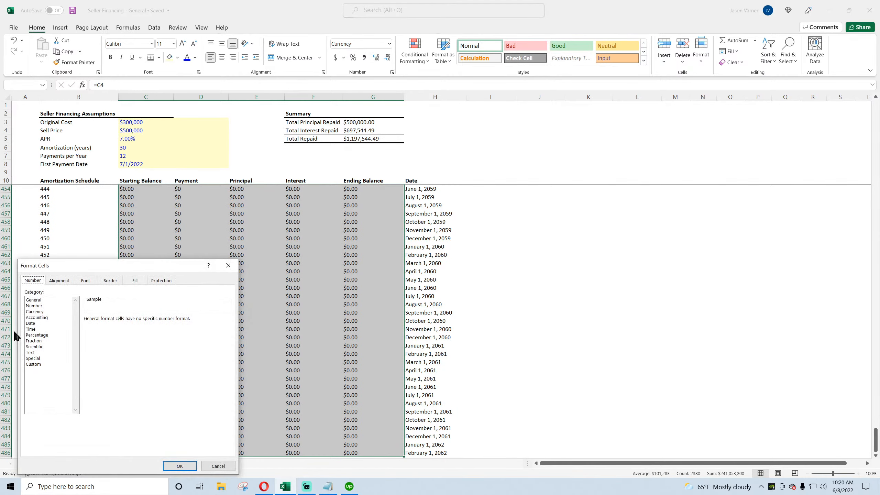
left_click(37, 318)
left_click(128, 330)
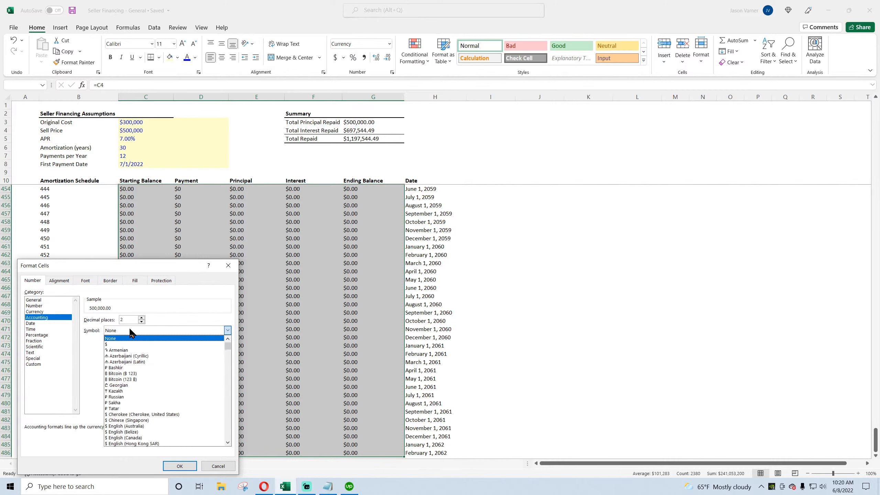
left_click(124, 343)
left_click(179, 466)
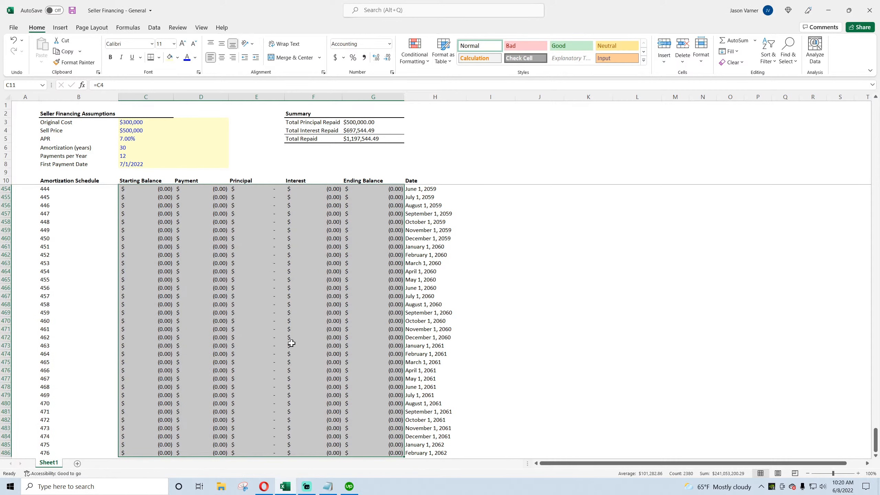
Step: Save the workbook
left_click(282, 321)
left_click_drag(876, 443, 875, 109)
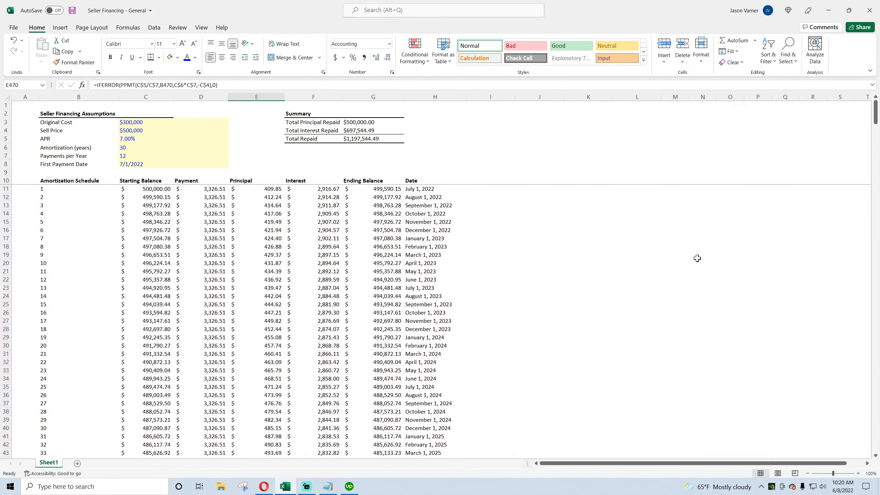
left_click(697, 257)
left_click(72, 10)
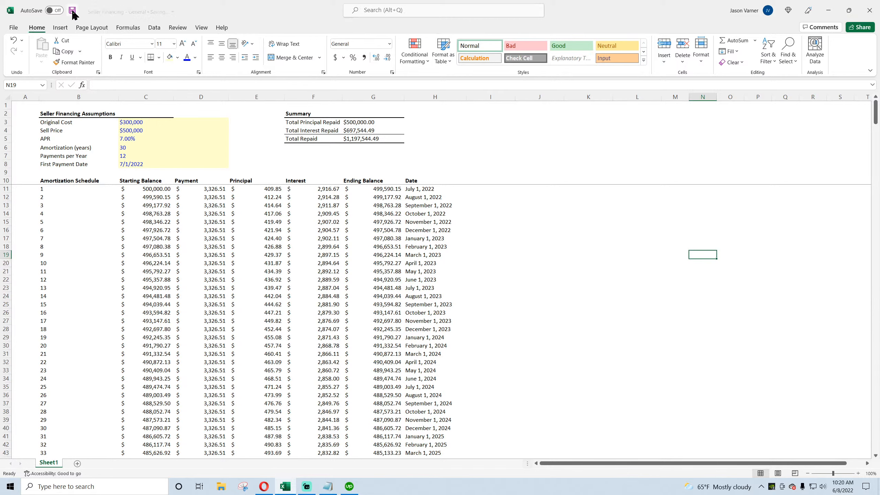
Step: Right-align the contents of columns B through H
left_click(153, 189)
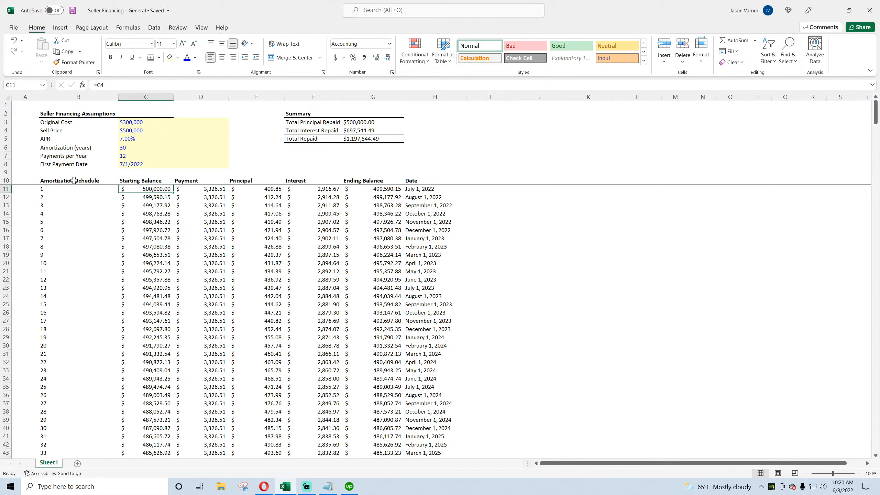
left_click_drag(79, 97, 409, 114)
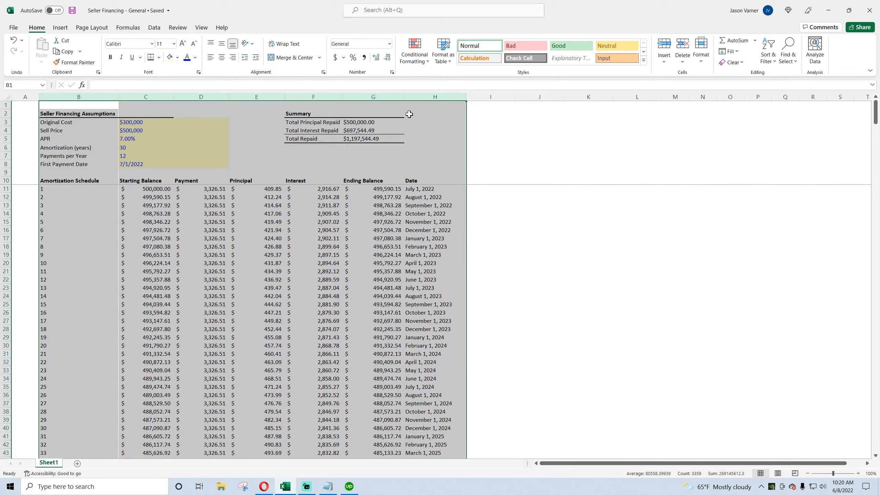
left_click(233, 57)
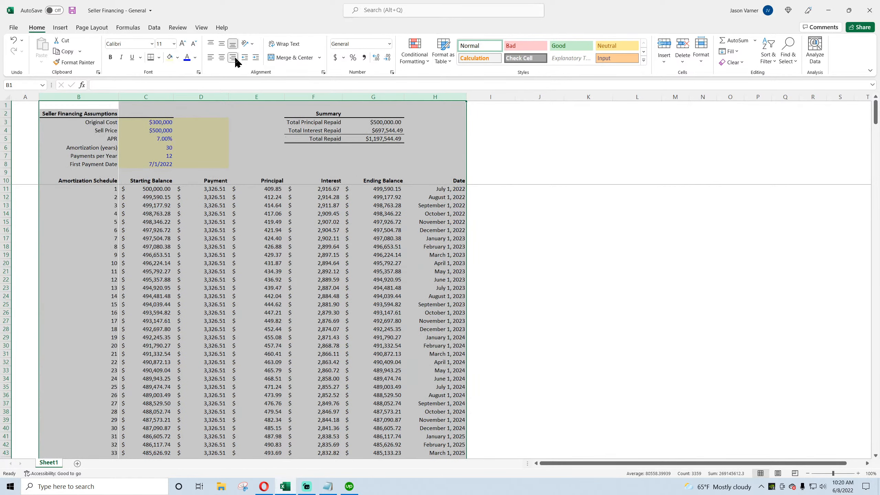
Step: Left-align the assumption labels in B3:B8
left_click(182, 262)
left_click_drag(104, 122, 104, 164)
left_click(210, 57)
Step: Apply All Borders to the assumptions table B3:C8
left_click_drag(70, 122, 148, 164)
left_click(159, 57)
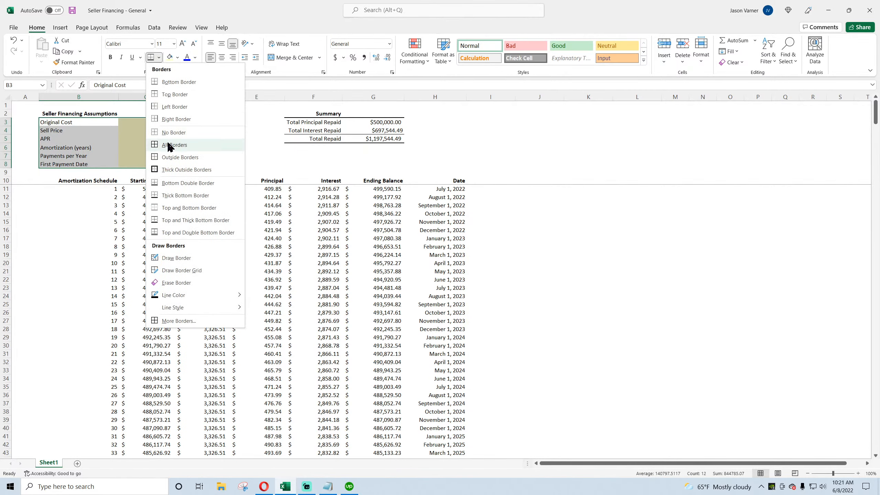
left_click(159, 57)
left_click(158, 58)
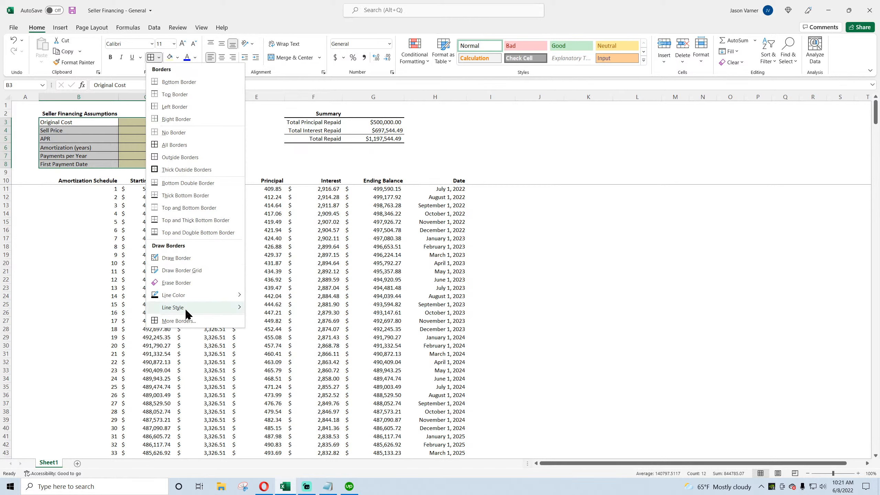
mouse_move(186, 308)
left_click(260, 331)
left_click(150, 56)
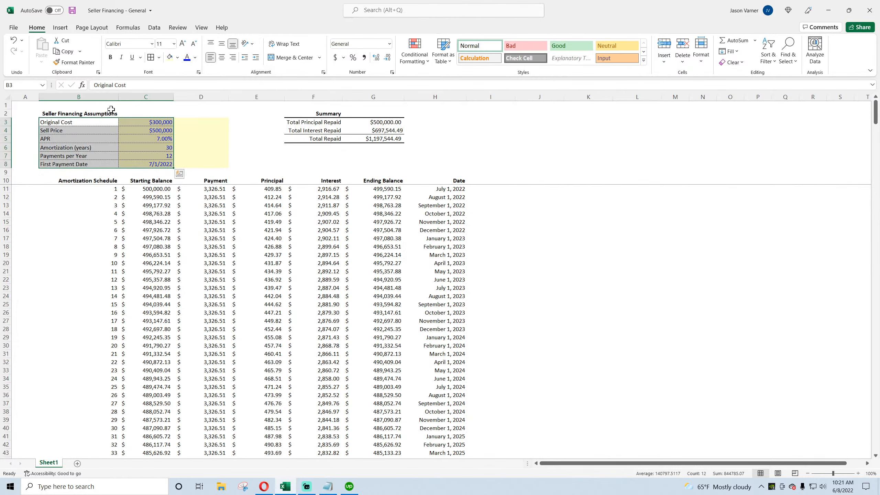
Step: Clear the yellow fill from D3:D8 beside the assumptions table
left_click(205, 114)
left_click_drag(228, 122, 229, 166)
left_click(251, 147)
left_click(83, 117)
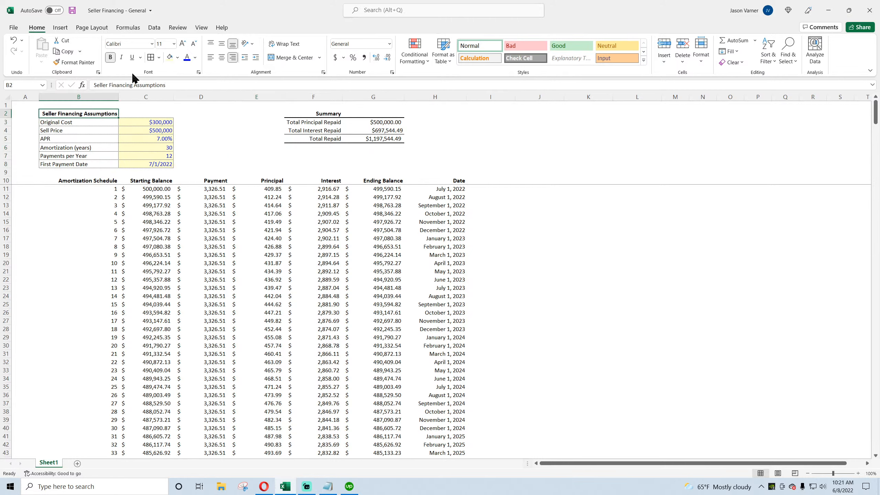
Step: Left-align the Seller Financing Assumptions title in B2
left_click(210, 57)
left_click(190, 120)
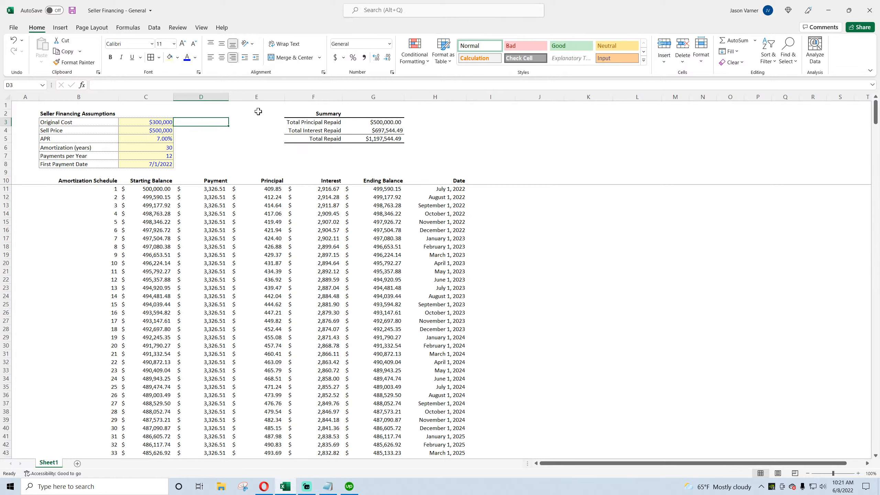
Step: Delete cells E2:E5 shifting cells left to move the summary table beside the assumptions, and save the workbook
left_click_drag(258, 111, 260, 138)
right_click(255, 127)
left_click(282, 226)
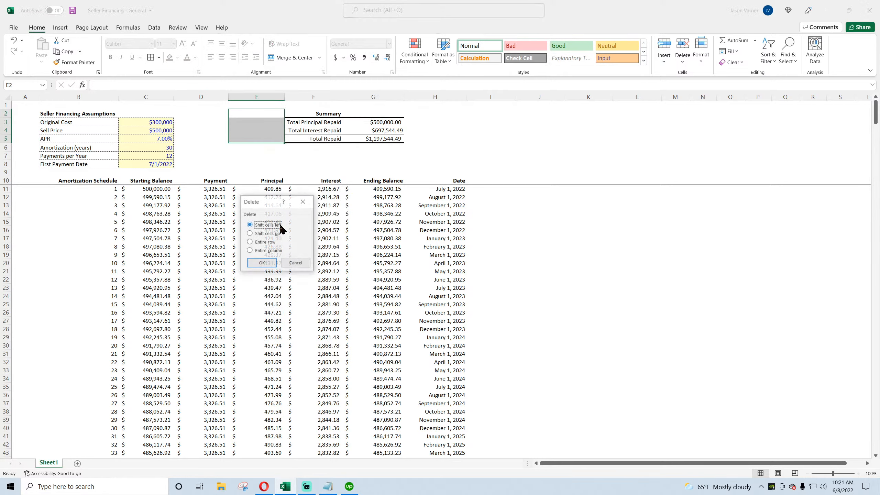
left_click(262, 263)
left_click(579, 262)
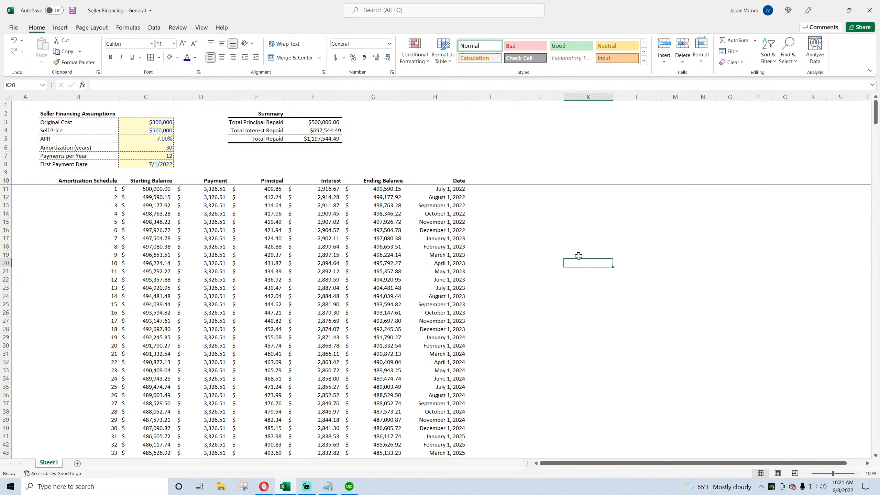
left_click(73, 10)
Step: Center the period numbers in column B from B11 to the end, and the Amortization Schedule header in B10
left_click(95, 188)
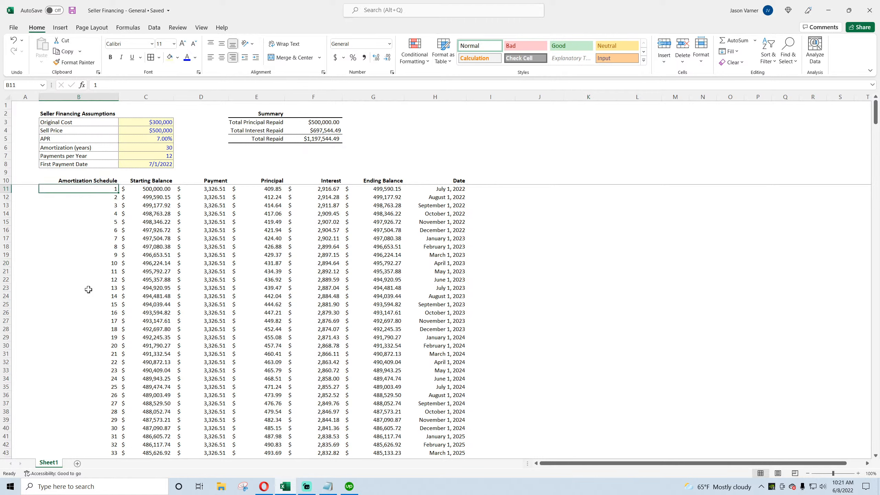
key("ctrl+shift+Down")
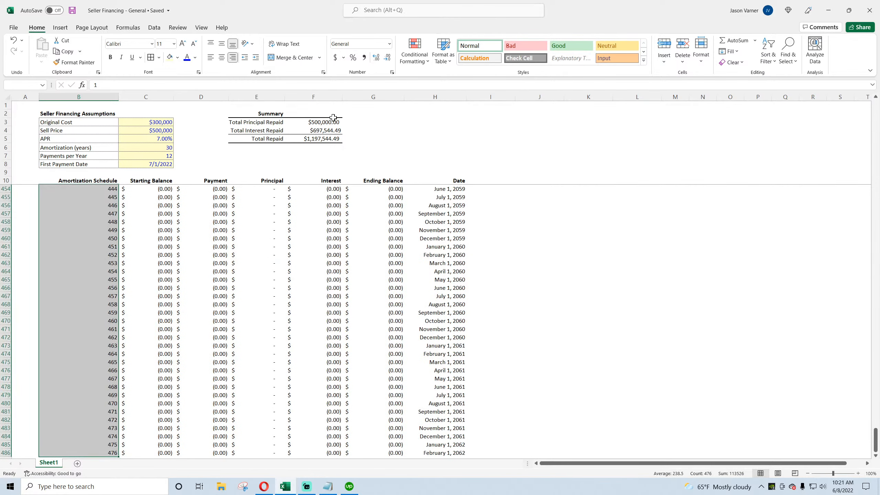
left_click(221, 57)
left_click(102, 180)
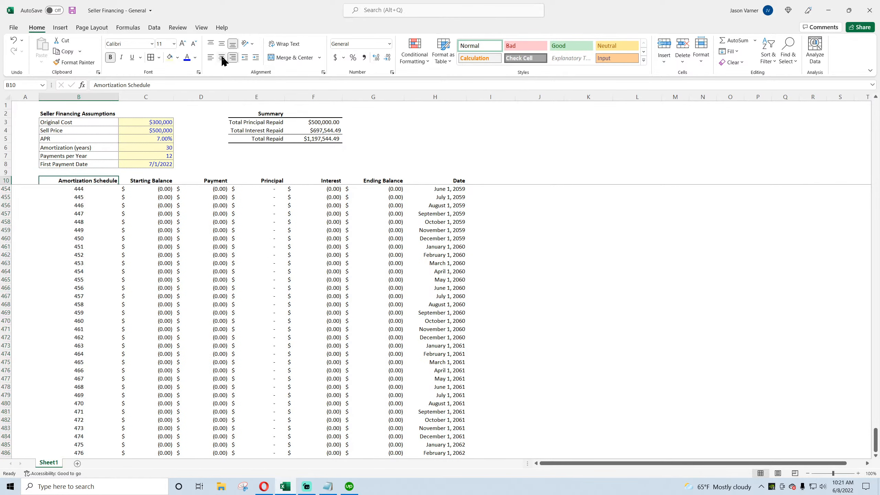
left_click(222, 57)
Step: Review the Principal column values and the summary formulas in F3 and F4, then save the workbook
left_click_drag(875, 434, 876, 104)
left_click(265, 188)
left_click_drag(265, 189, 265, 287)
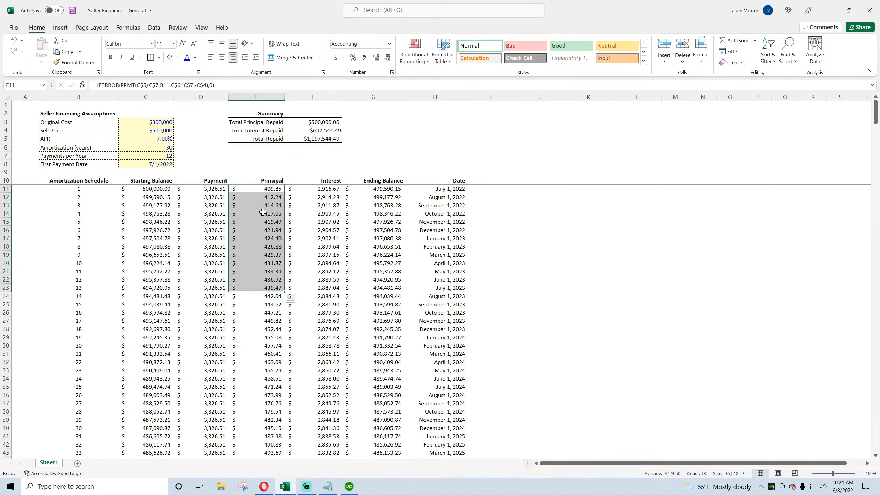
left_click_drag(269, 189, 267, 245)
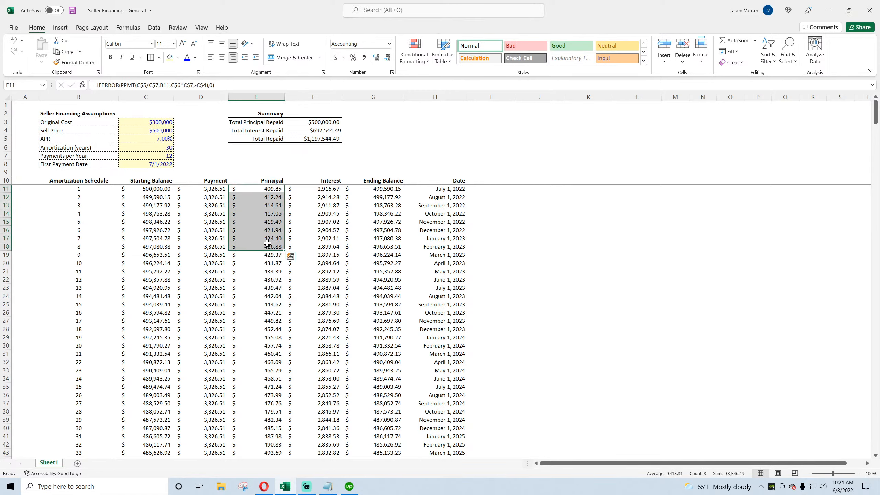
left_click(327, 120)
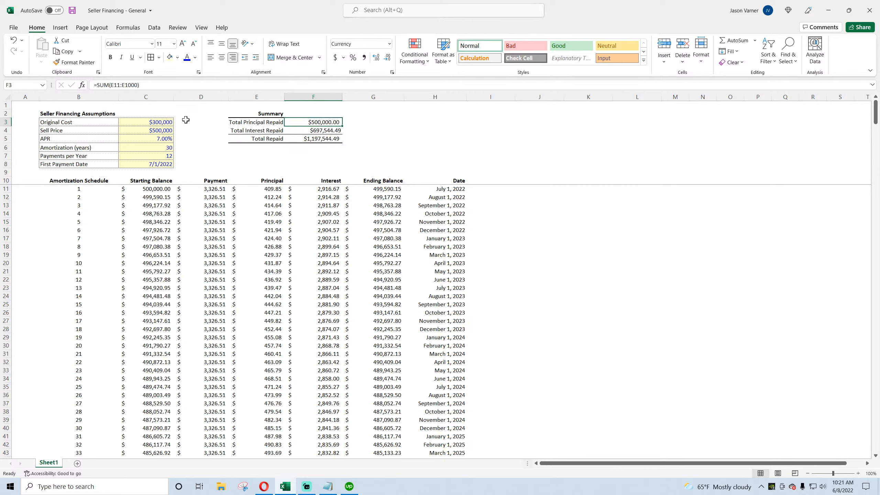
left_click(147, 125)
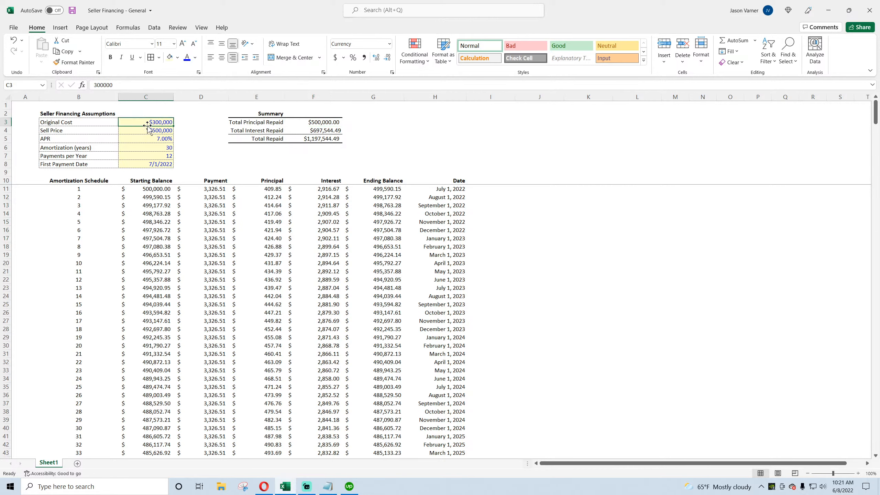
left_click(329, 133)
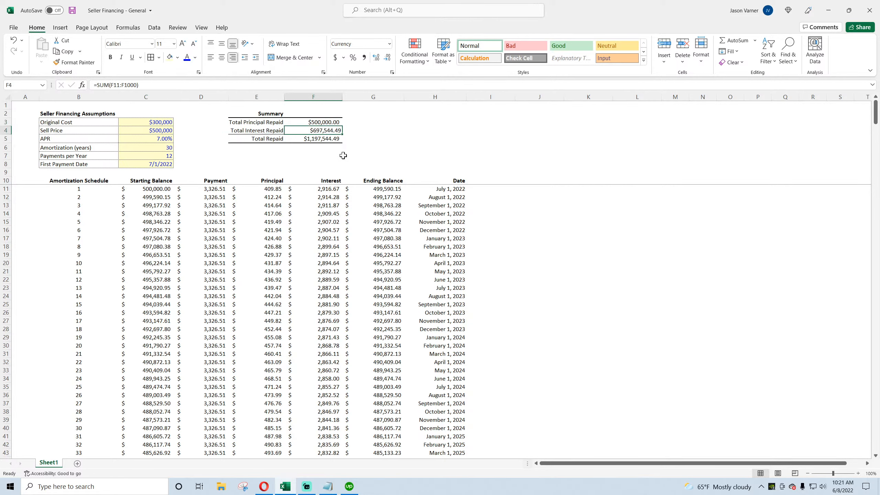
left_click(72, 11)
Step: Switch to the browser and search the web for taxes on seller financing amortization
left_click(263, 490)
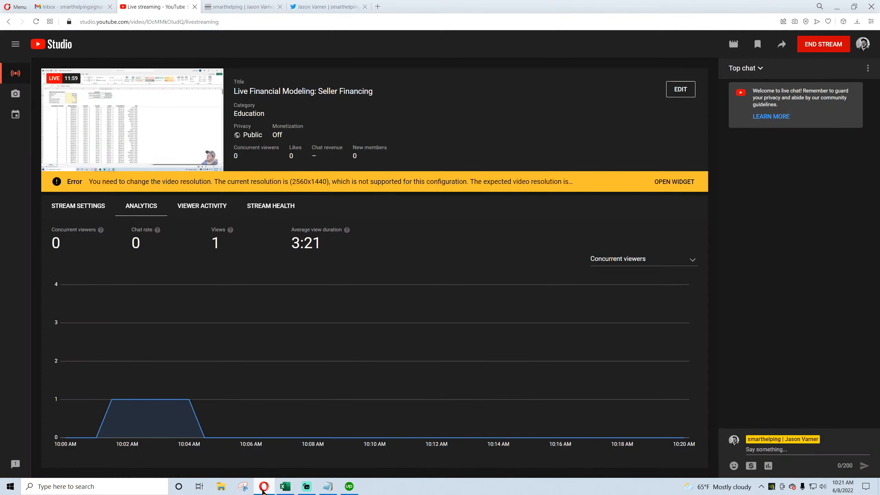
left_click(239, 8)
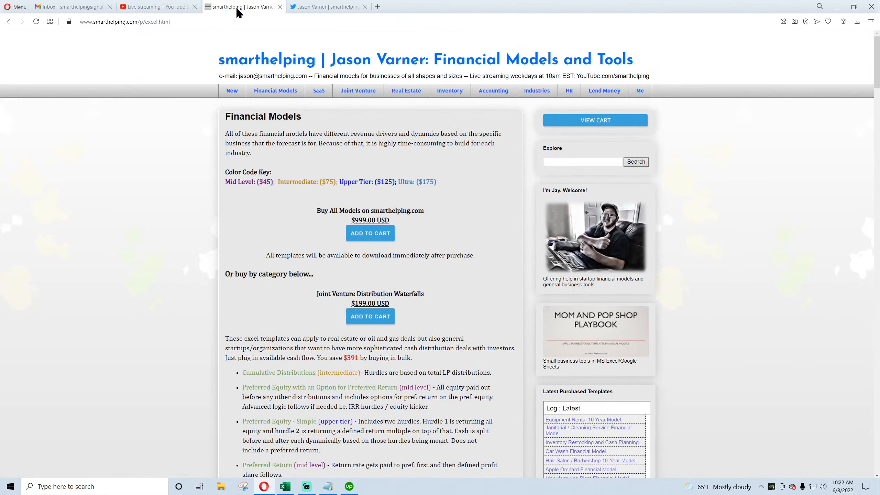
left_click(377, 7)
type("taxes on seller financing amortization")
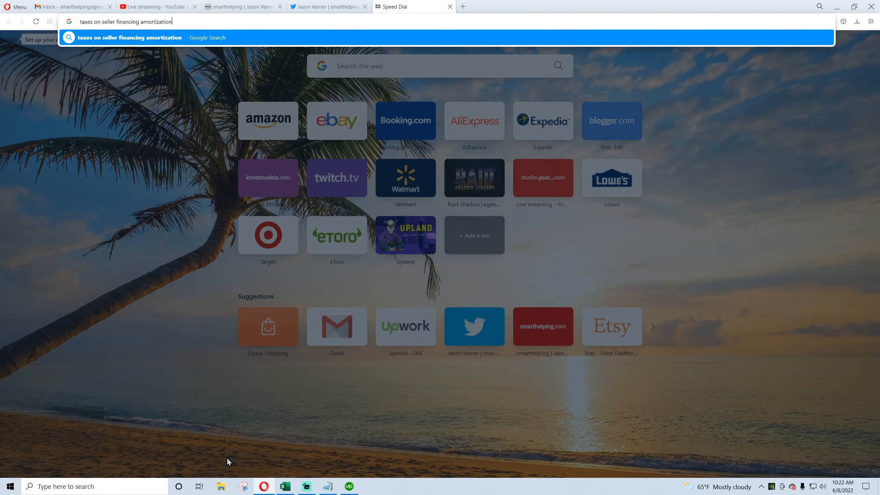
key("Return")
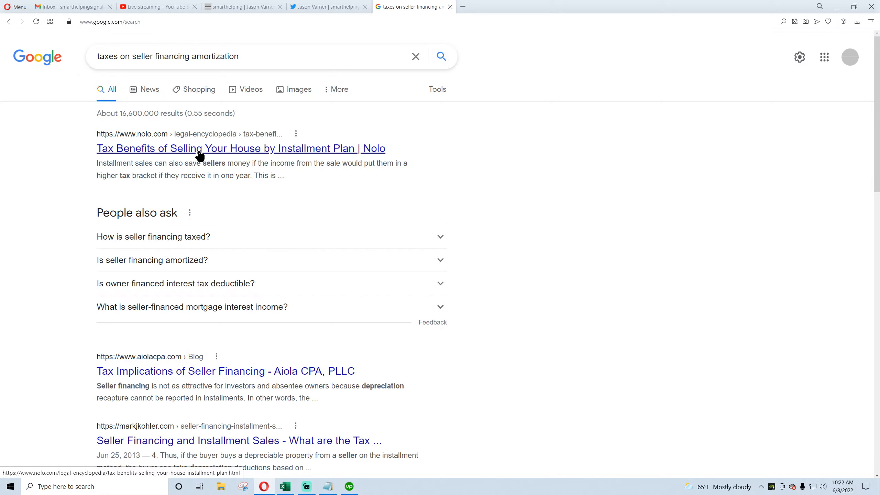
Step: Expand the seller financing taxation answer and open the Nolo article on installment plan tax benefits to read it
left_click(192, 243)
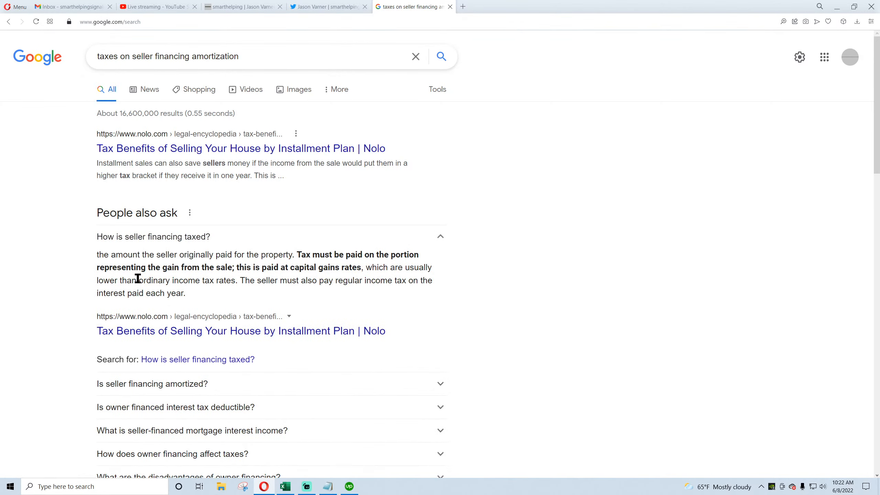
left_click(208, 330)
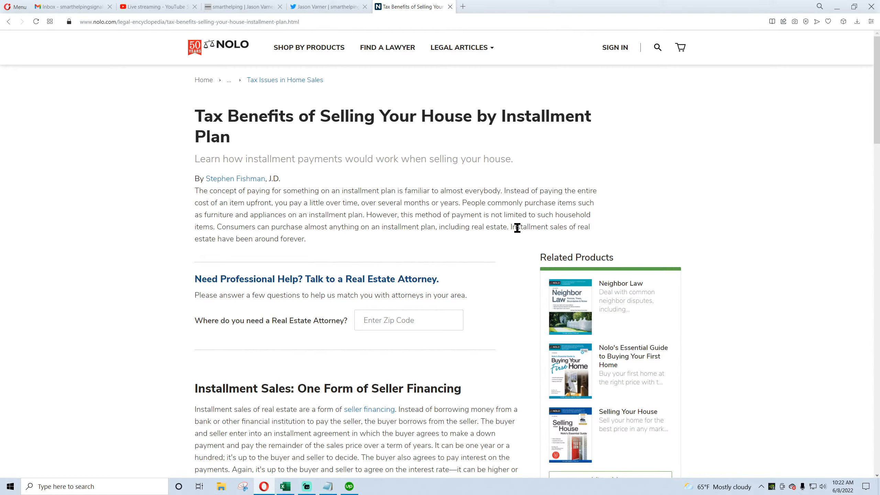
left_click_drag(517, 228, 560, 228)
scroll(111, 248, "down", 9)
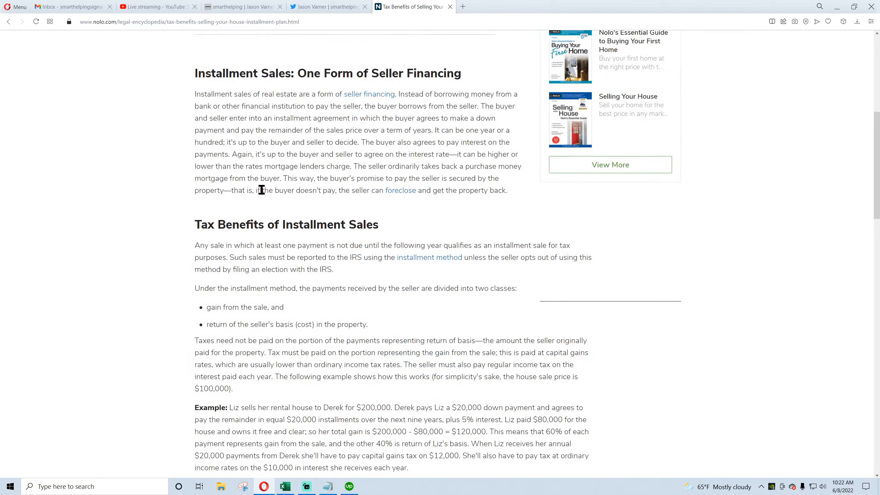
Step: Browse the smarthelping Real Estate page, then return to the Nolo article and keep reading
left_click(244, 8)
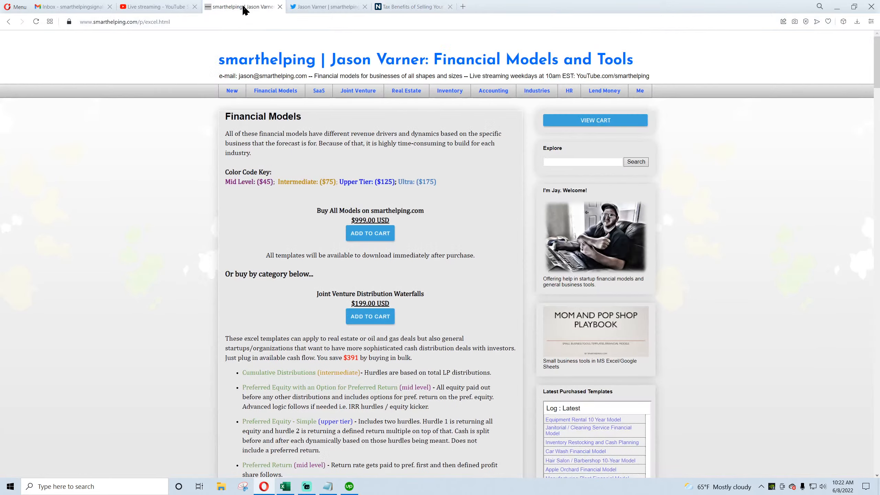
left_click(407, 93)
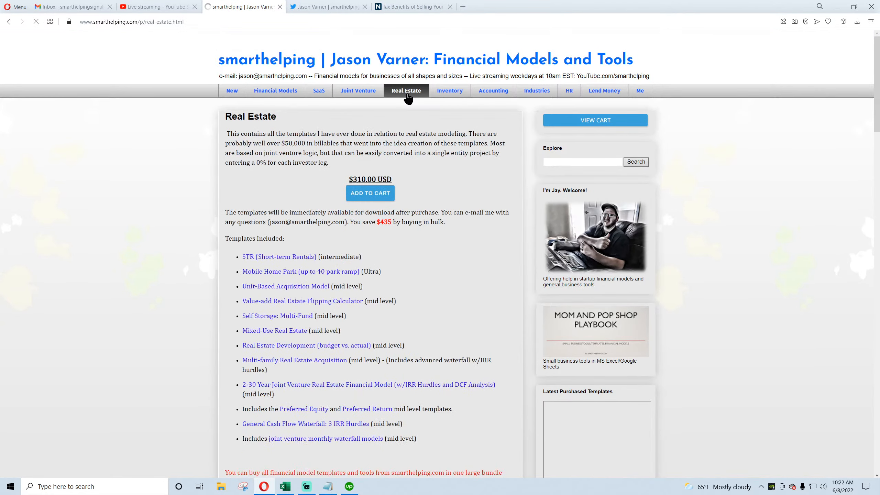
left_click(406, 8)
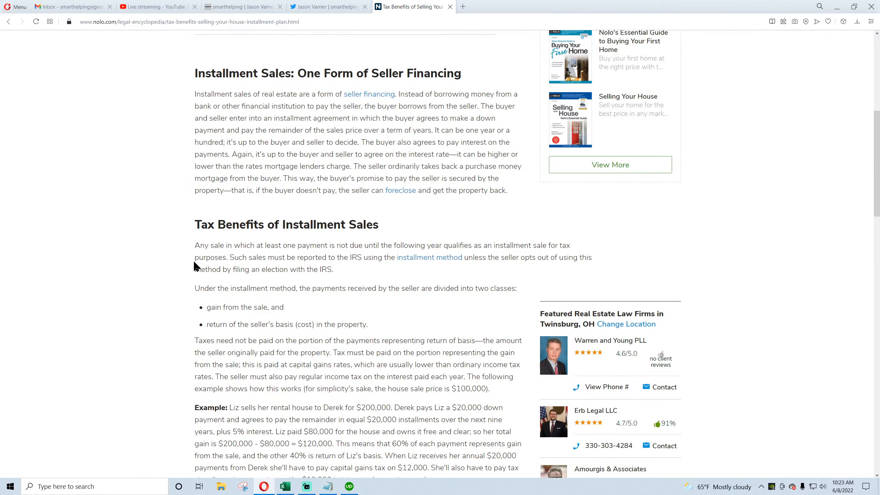
scroll(195, 260, "down", 4)
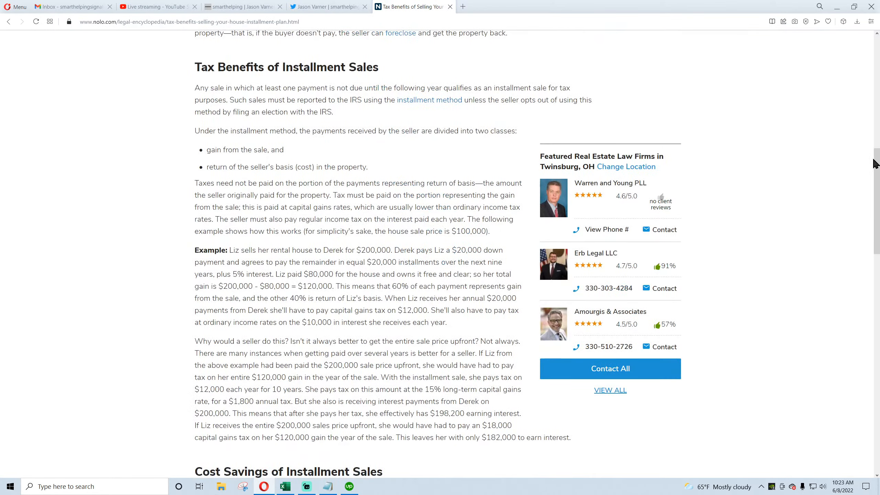
Step: Switch back to the workbook and enter the header Seller CF in J10
left_click(285, 487)
left_click_drag(158, 122, 83, 162)
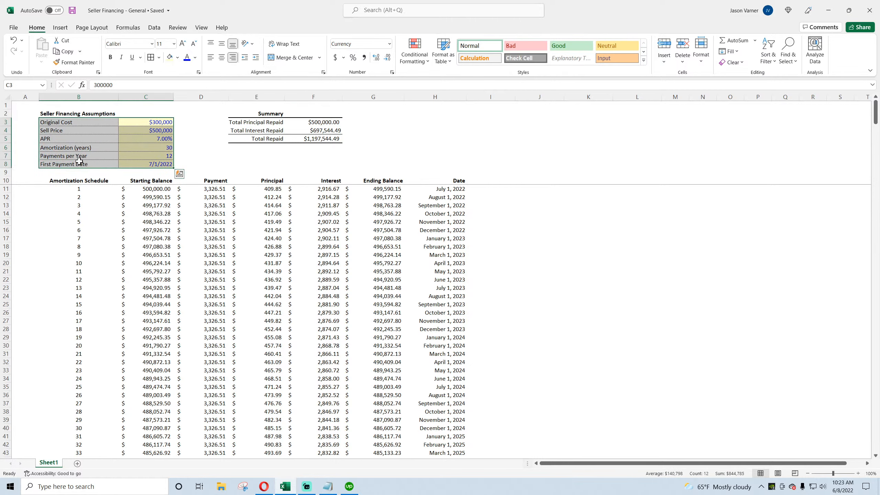
left_click_drag(543, 191, 652, 287)
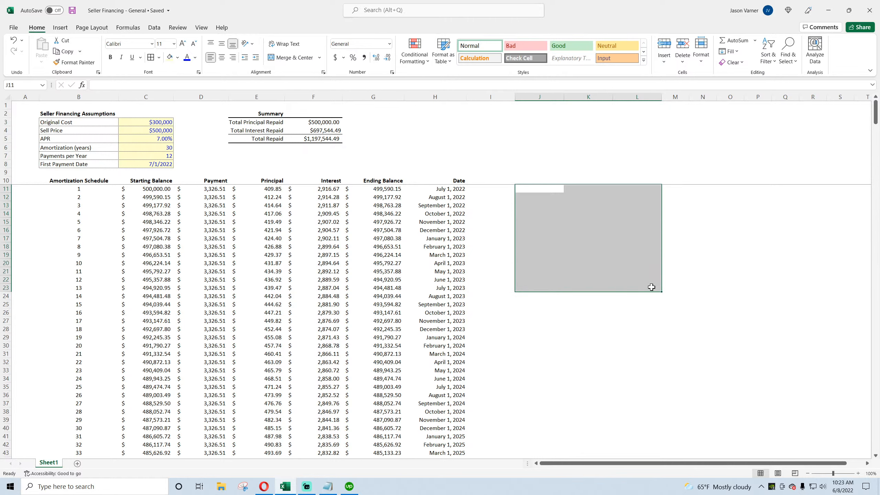
left_click_drag(536, 163, 695, 271)
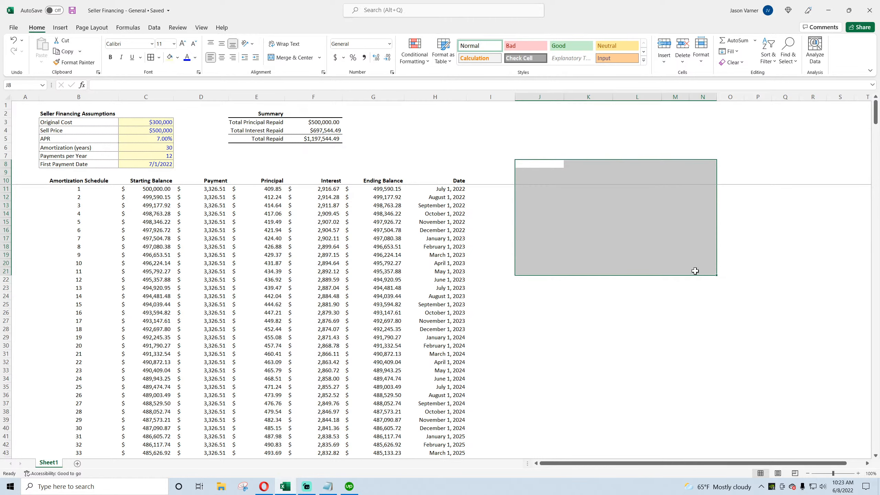
left_click_drag(560, 206, 680, 241)
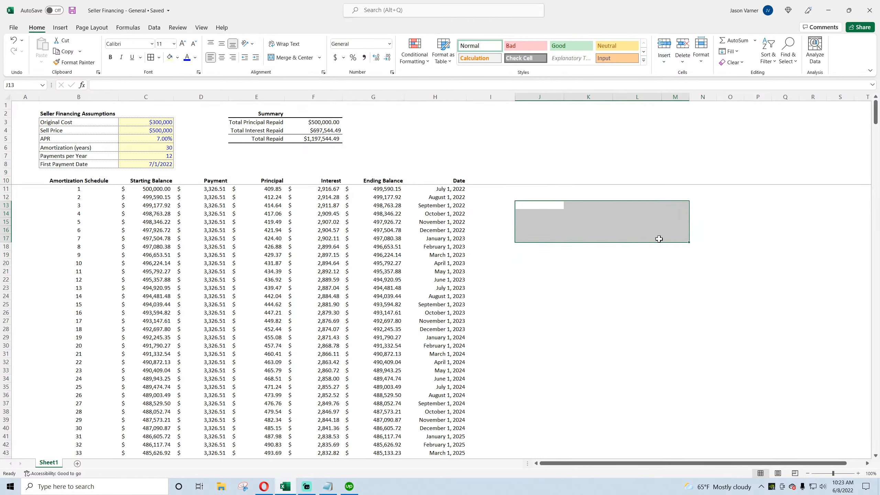
left_click(588, 238)
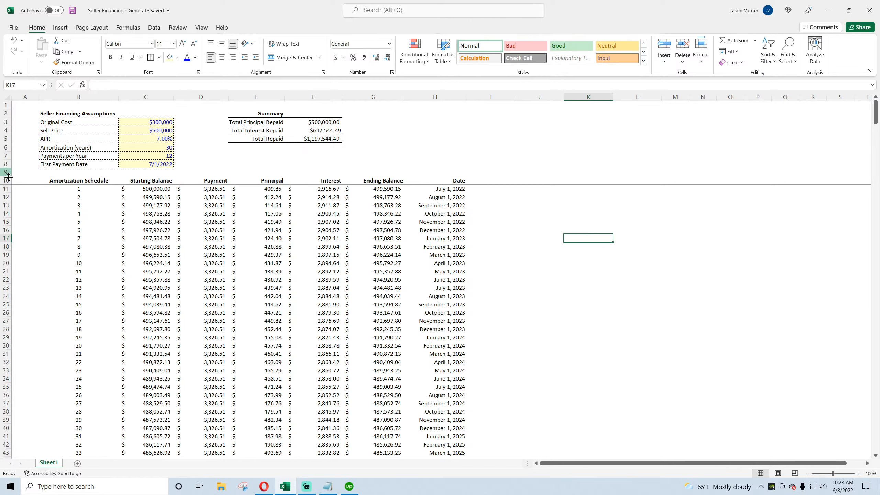
left_click(545, 179)
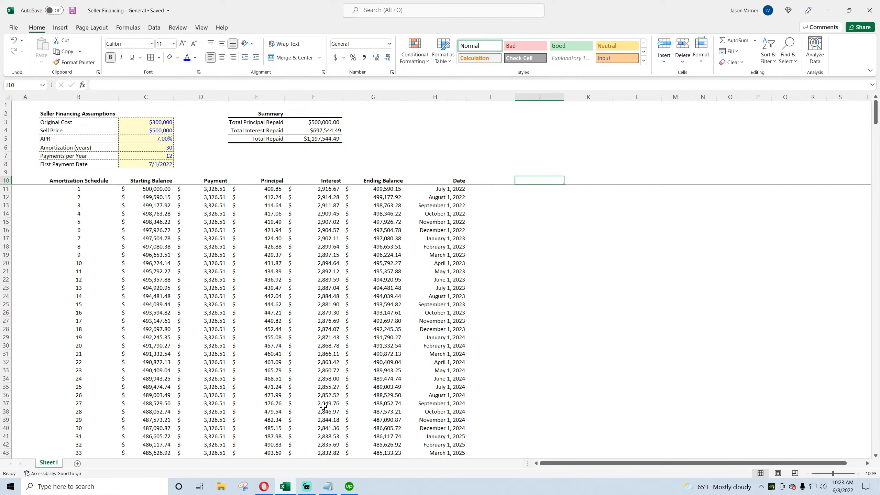
type("Seller")
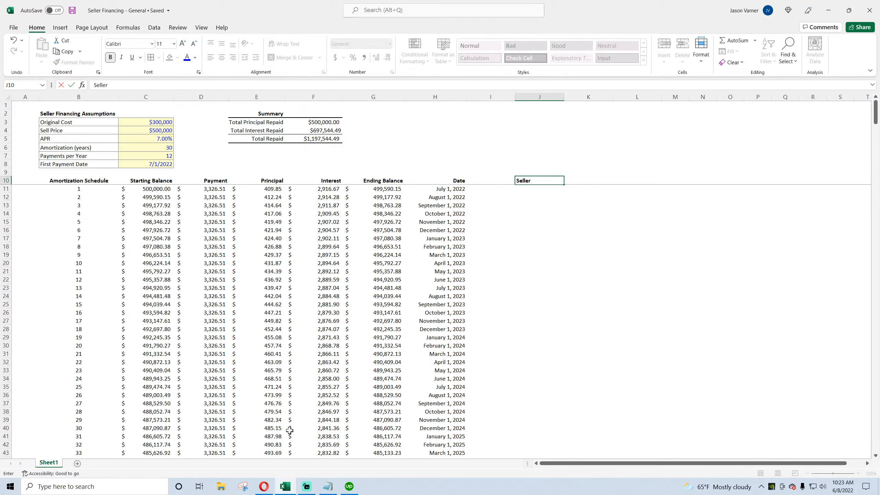
type(" CF")
key("Return")
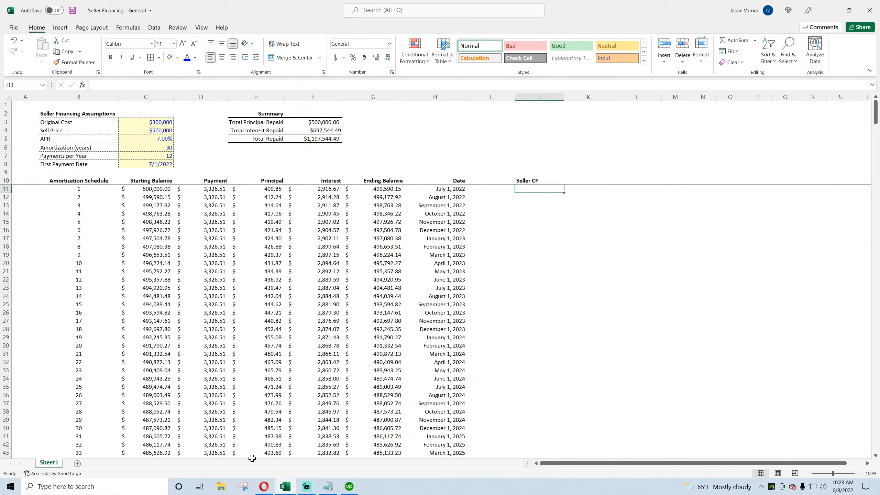
Step: Enter =-C3 in J11 as the seller's initial cash flow, then save the workbook
type("=-")
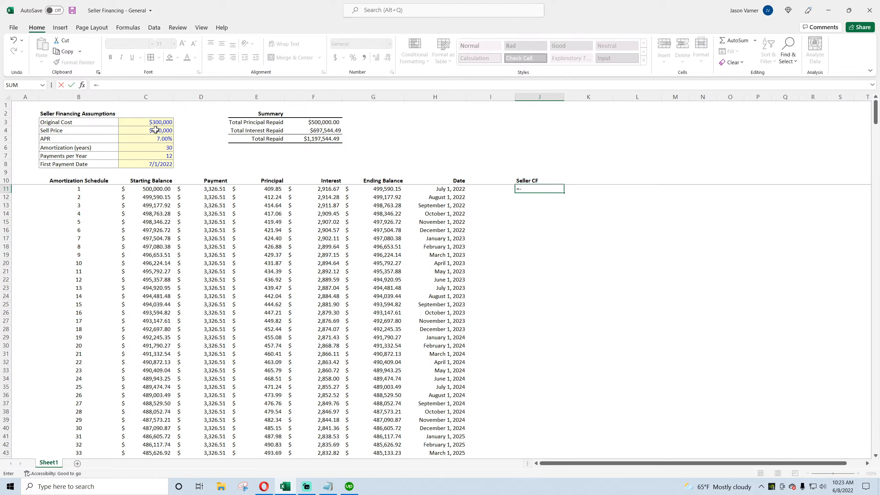
left_click(145, 124)
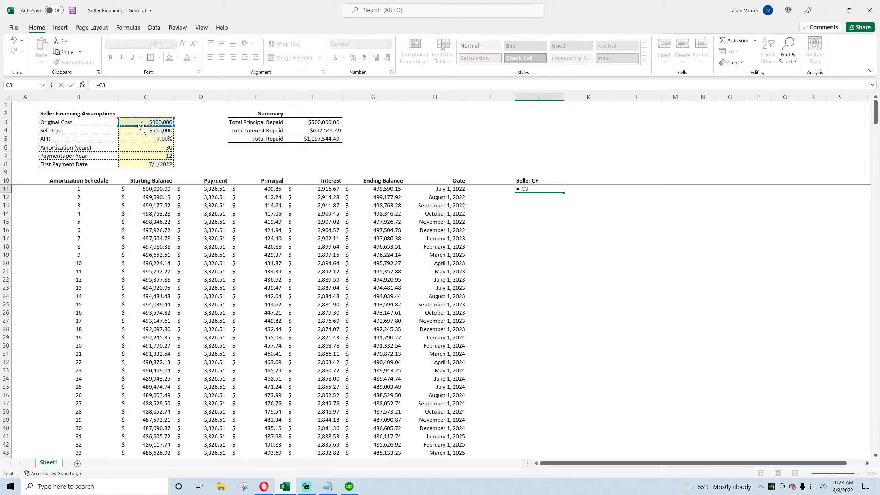
key("Return")
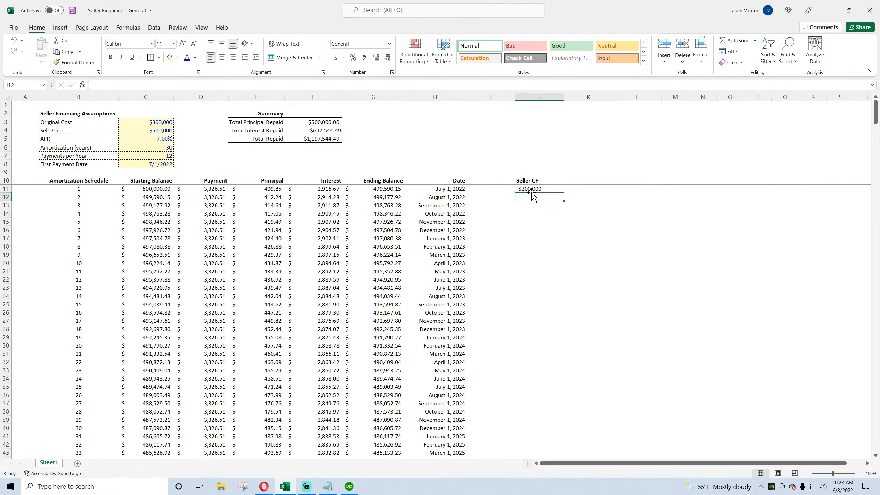
left_click(533, 189)
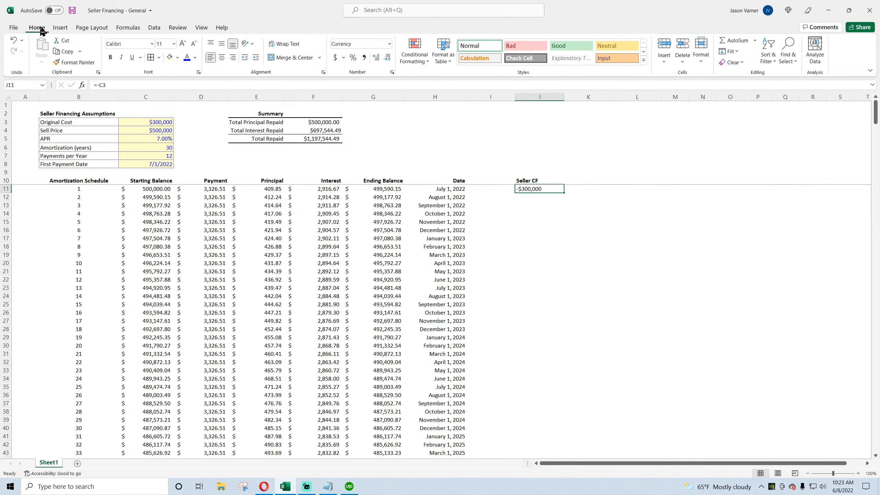
left_click(73, 11)
left_click(536, 196)
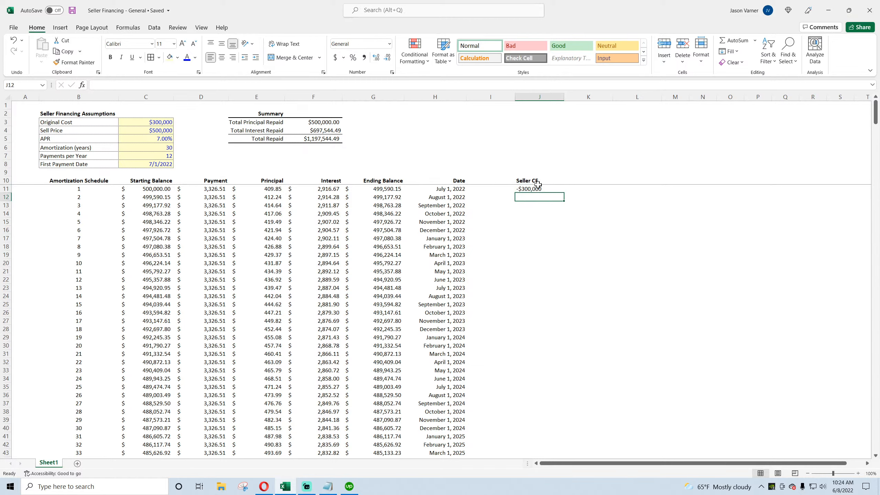
Step: Link J12 to the first month's payment with the formula =D11
type("=")
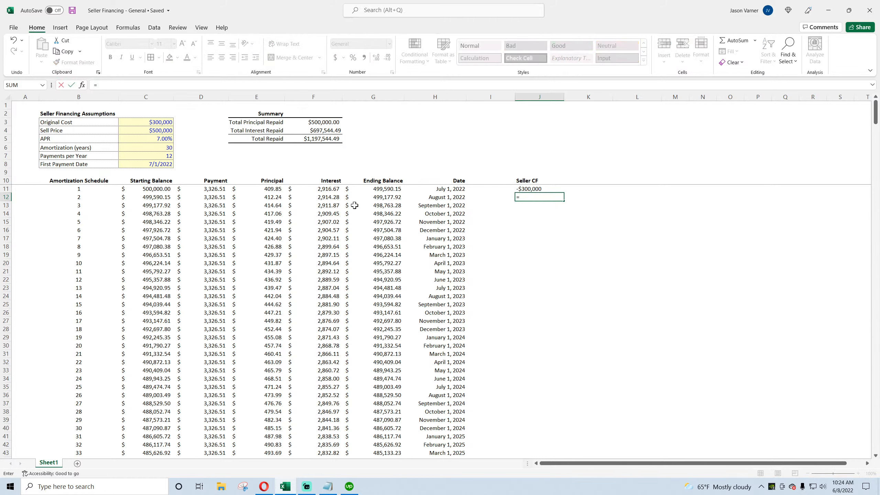
left_click(215, 189)
key("Return")
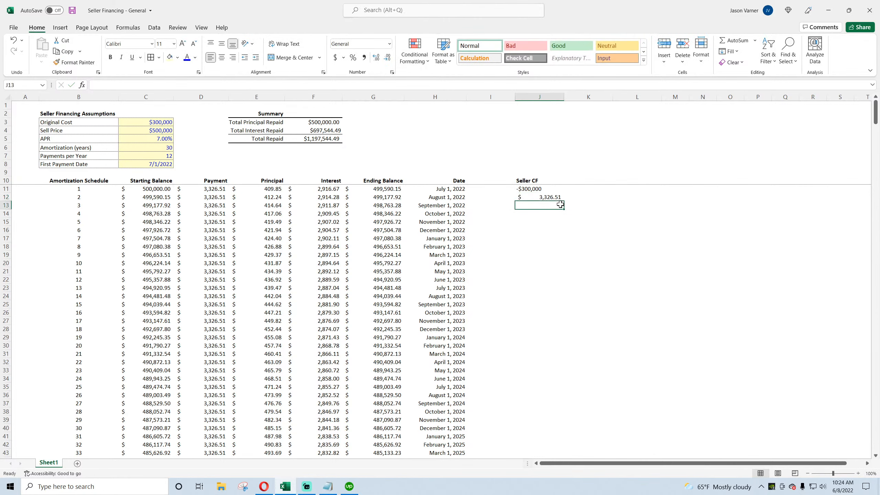
Step: Move the Seller CF header and the initial cash flow up one row so the header sits in J9
left_click(535, 197)
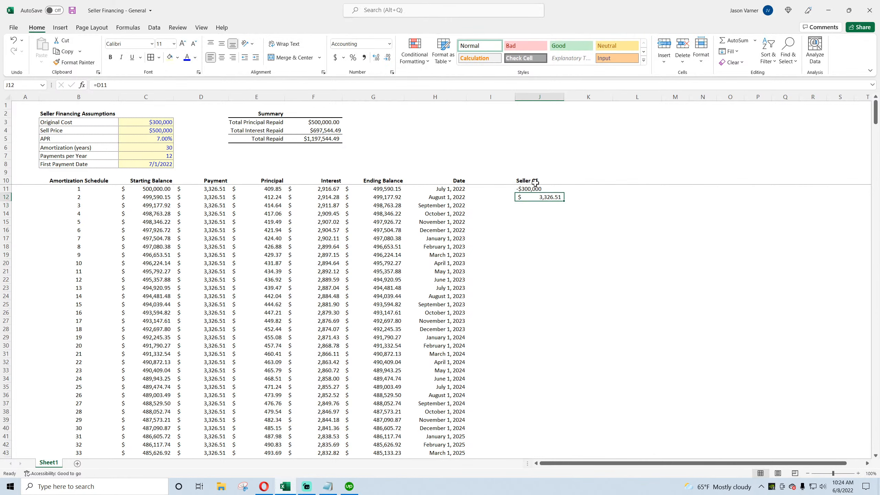
left_click(535, 181)
left_click_drag(535, 181, 536, 197)
key("ctrl+x")
left_click(535, 172)
key("ctrl+v")
Step: Format J10:J13 as currency with a $ symbol and zero decimal places
left_click_drag(534, 181, 537, 204)
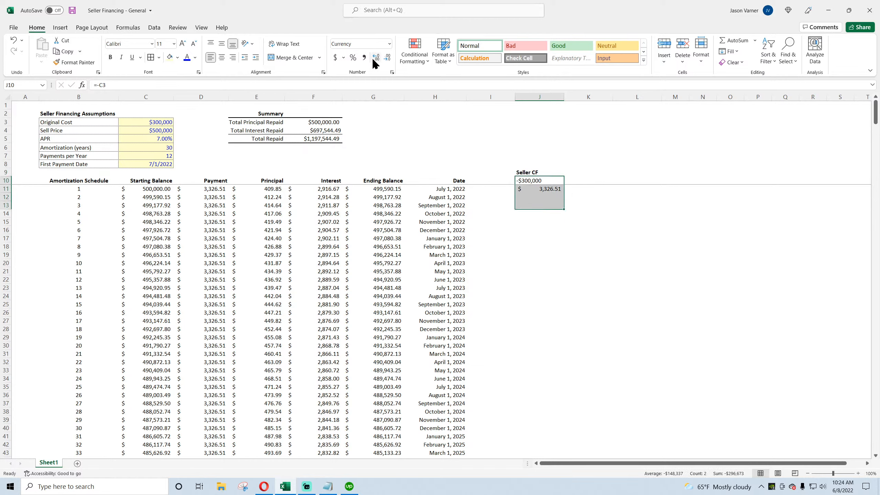
left_click(392, 73)
left_click(35, 312)
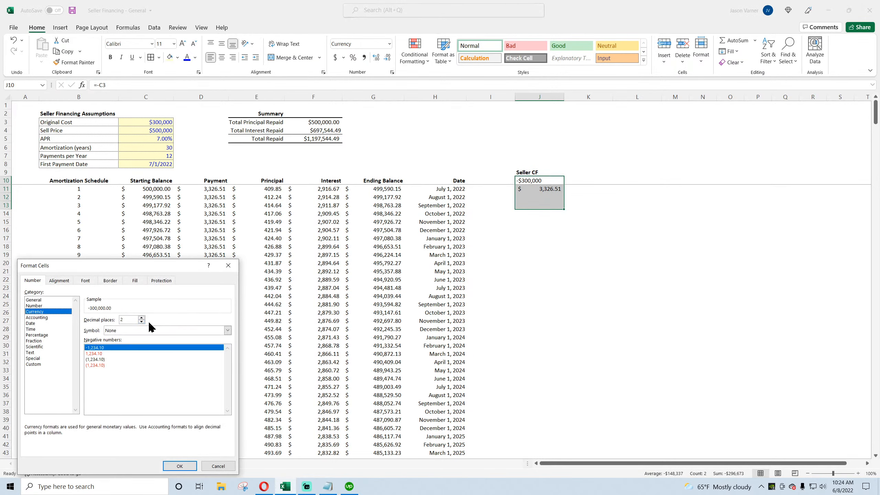
left_click(143, 330)
left_click(117, 350)
left_click(119, 331)
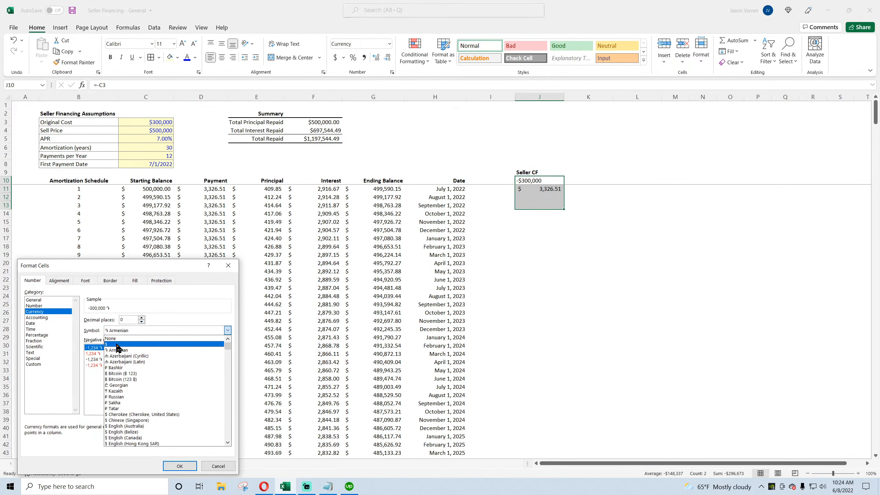
left_click(116, 344)
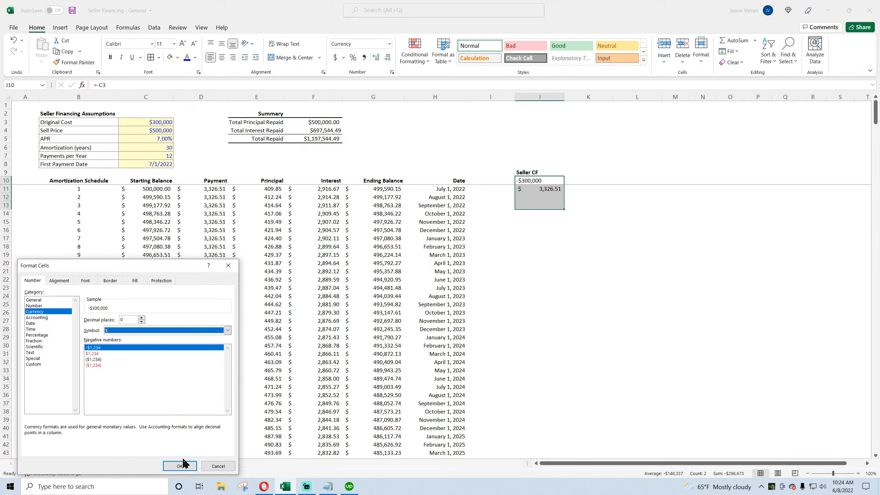
left_click(180, 465)
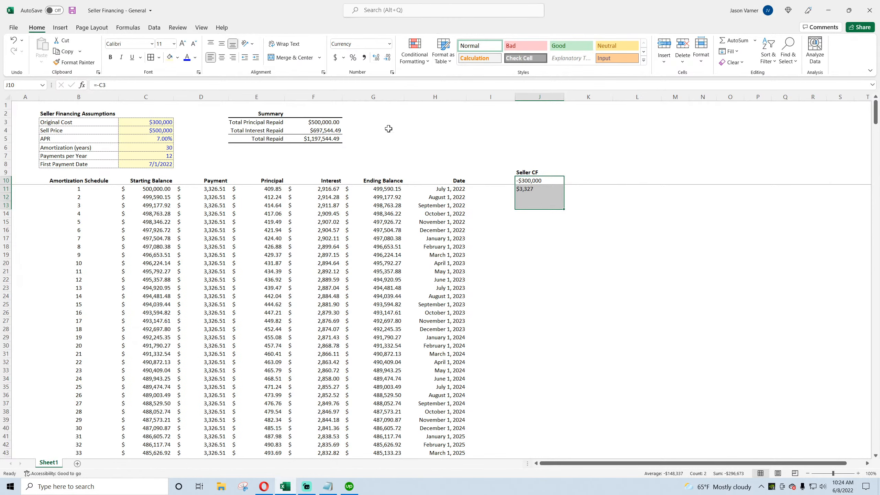
Step: Change the cells' negative number format to the parenthesised ($1,234) style
left_click(392, 73)
left_click(93, 363)
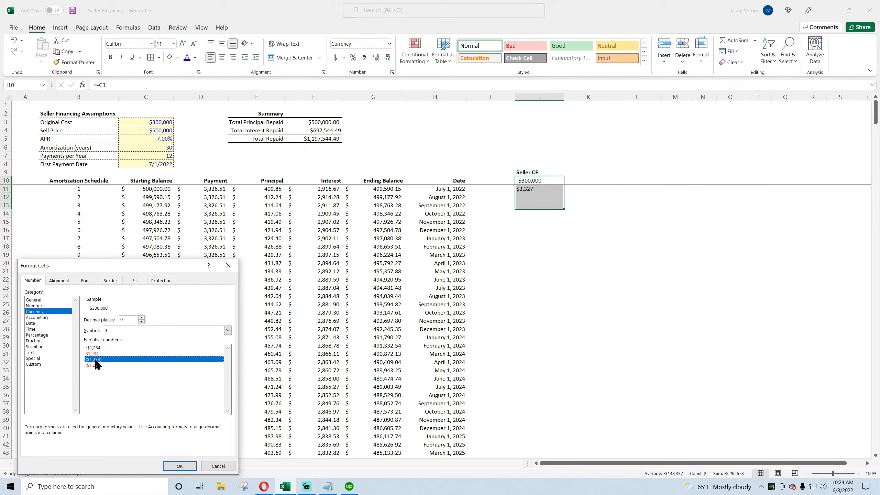
left_click(169, 461)
Step: Center-align the whole Seller CF column J
left_click(539, 97)
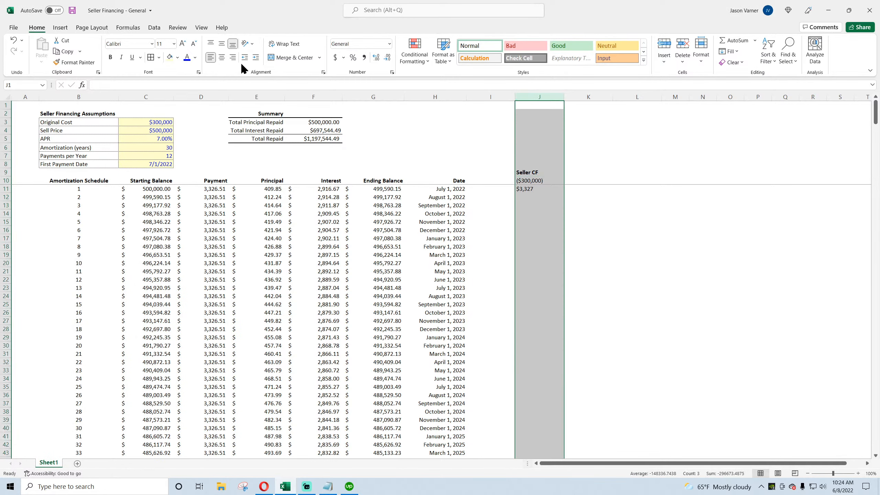
left_click(221, 57)
left_click(633, 238)
Step: Fill the J11 payment formula down column J to the end of the amortization schedule
left_click(535, 189)
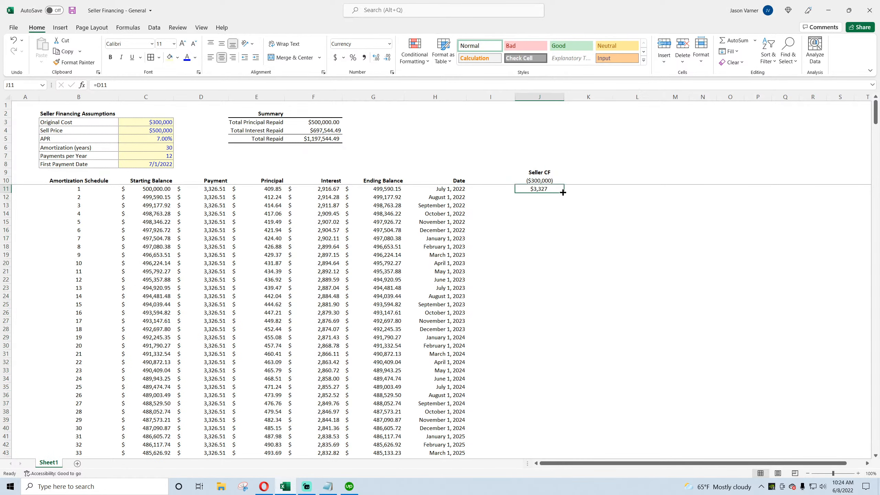
left_click_drag(564, 193, 567, 446)
scroll(593, 354, "up", 20)
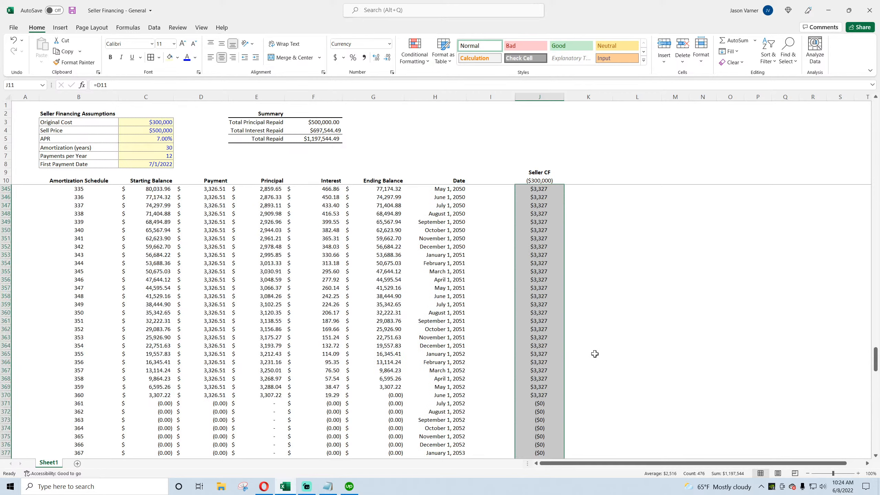
scroll(595, 358, "up", 20)
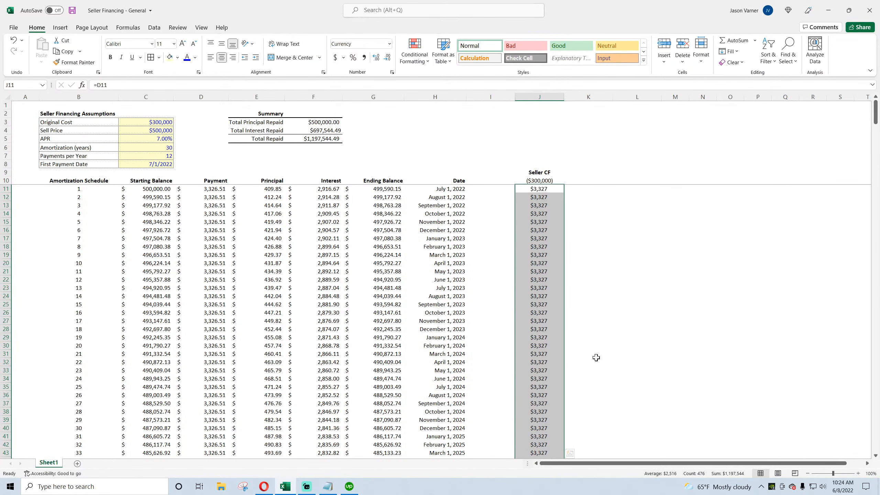
left_click(541, 179)
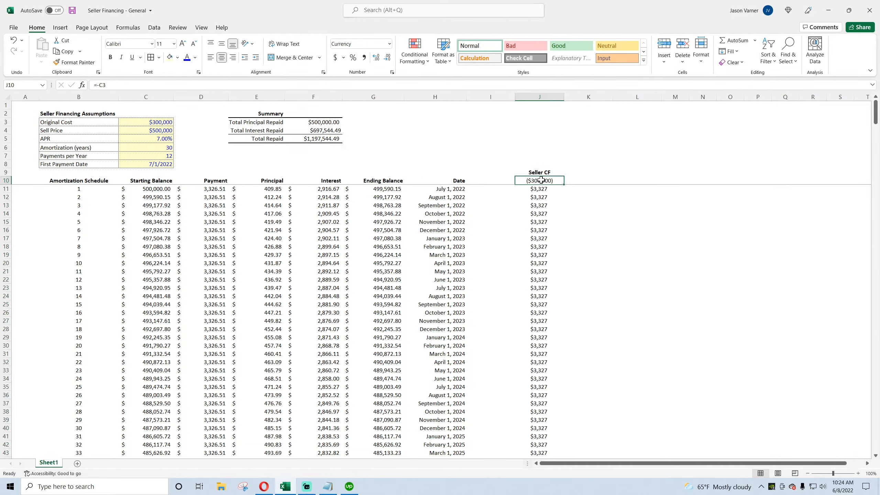
left_click(541, 189)
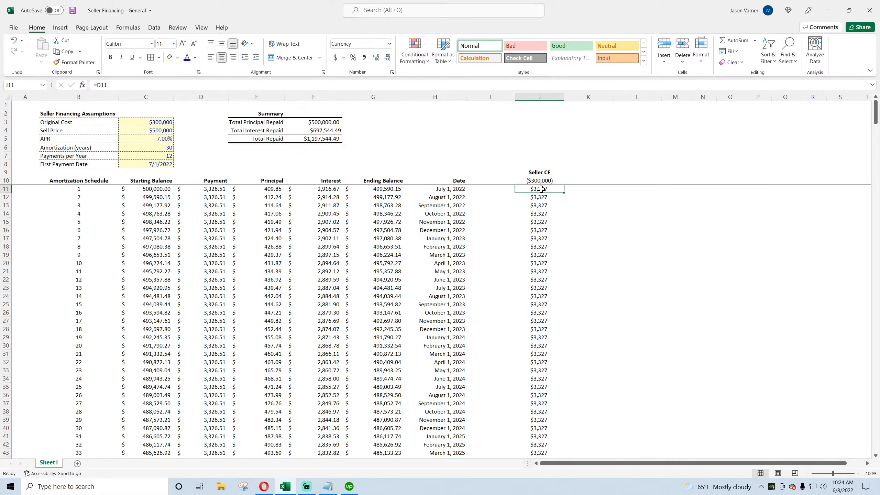
scroll(535, 257, "down", 10)
scroll(517, 311, "up", 10)
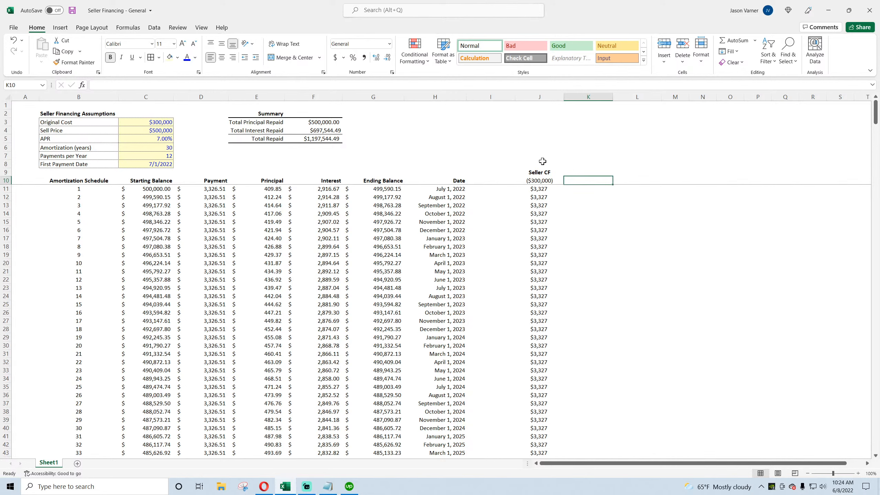
Step: Copy the Seller CF header into K9 and rename it IRR
left_click(578, 173)
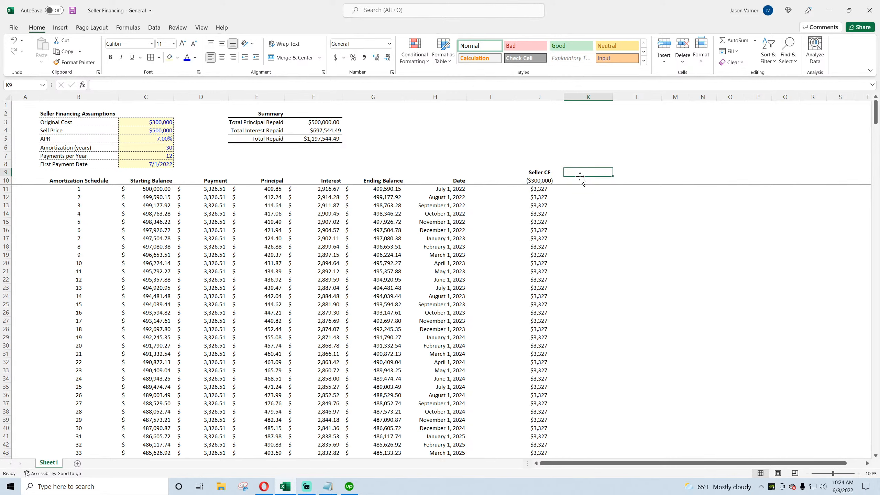
left_click(550, 170)
key("ctrl+c")
left_click(588, 172)
key("Return")
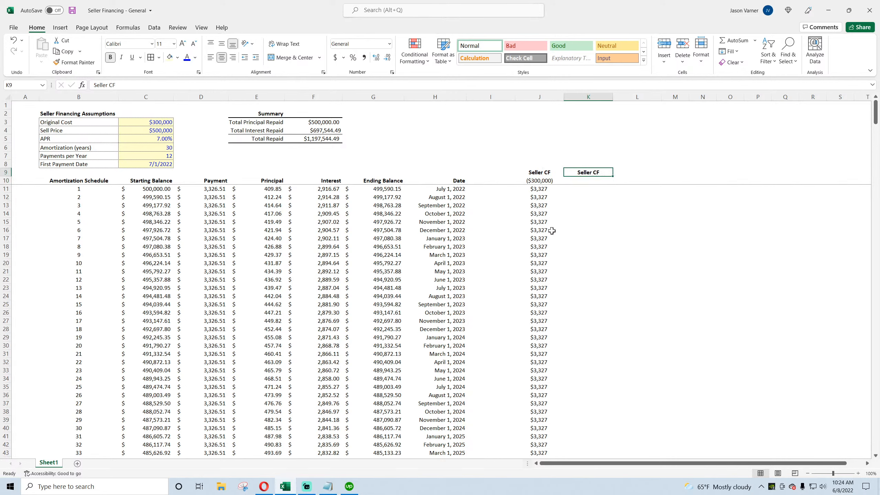
type("IRR")
key("ctrl+Return")
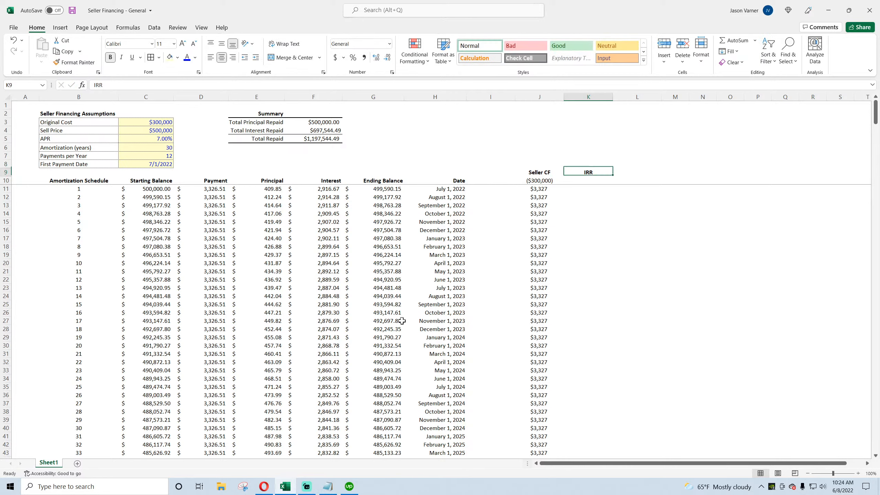
Step: Enter =IRR(J10:J486) in K10 to compute the seller's return
key("Down")
type("=irr(")
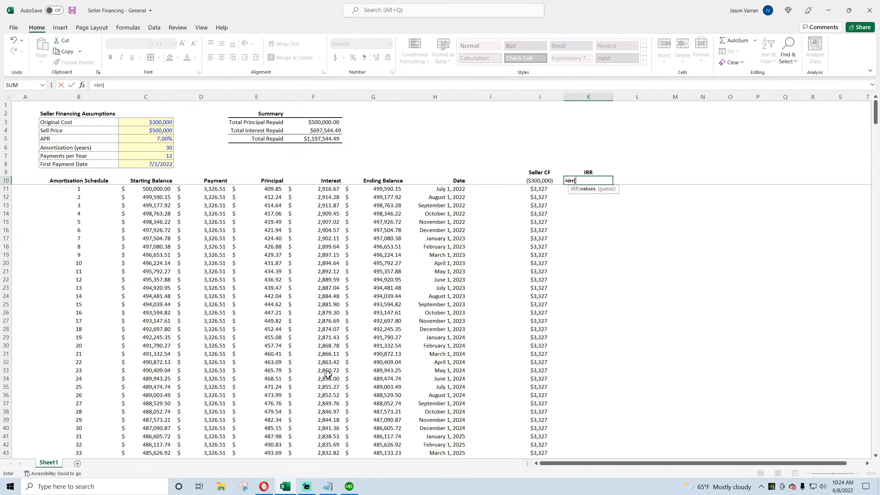
left_click_drag(541, 181, 540, 445)
key("Return")
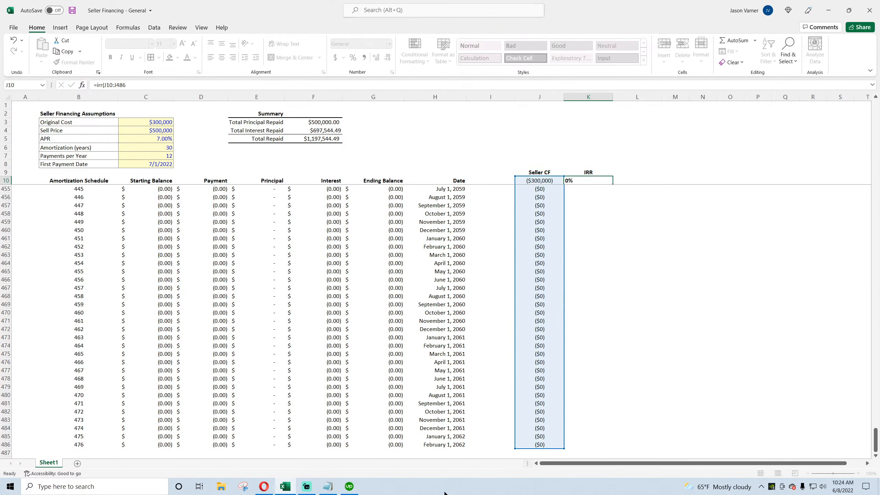
Step: Format K10 as a centered percentage with two decimal places
key("Up")
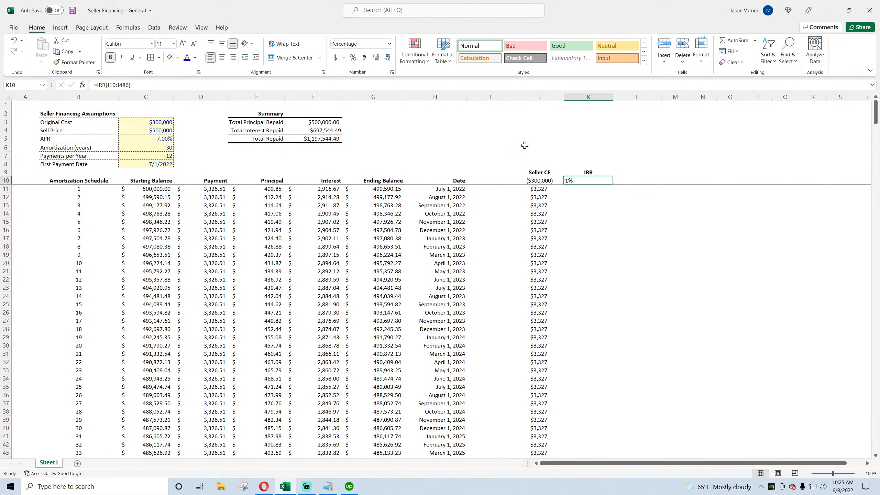
left_click(392, 72)
left_click(141, 317)
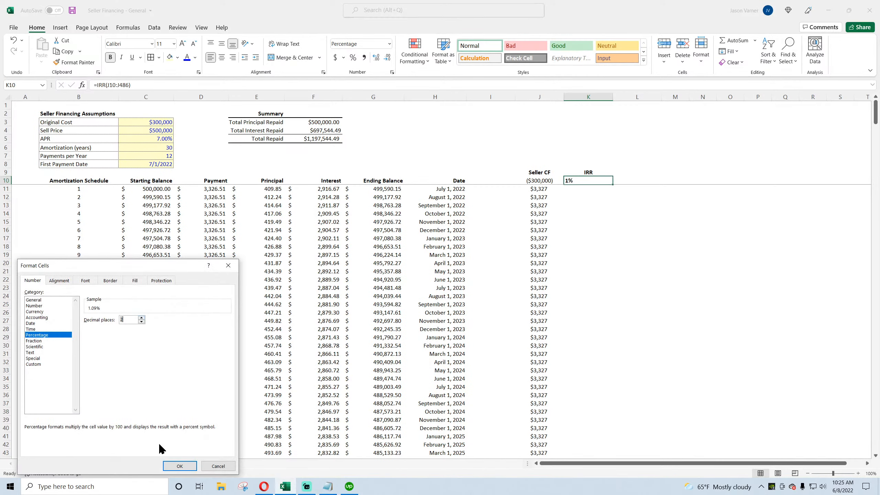
left_click(173, 464)
left_click(221, 57)
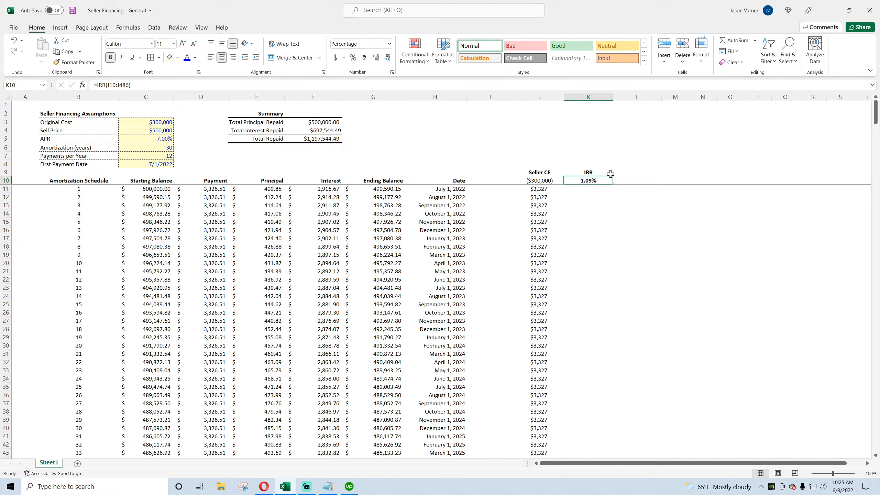
Step: Rename the K9 header to IRR (monthly)
double_click(610, 173)
type("(monthly)")
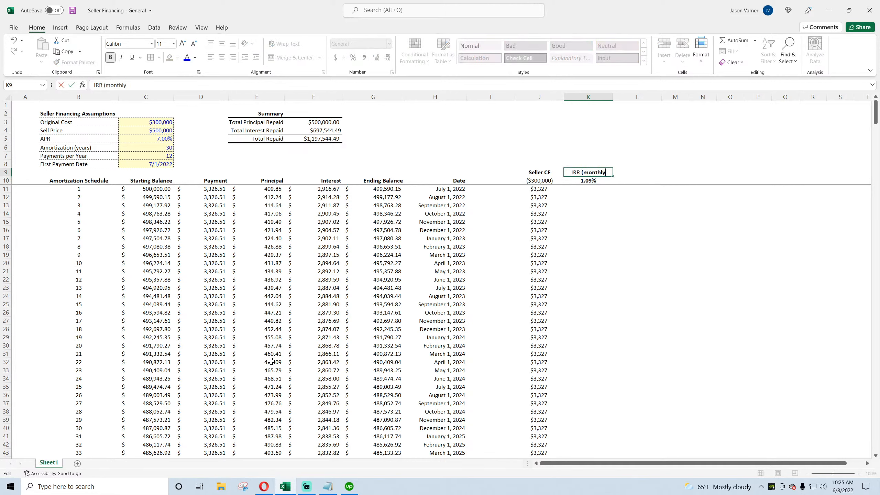
key("Return")
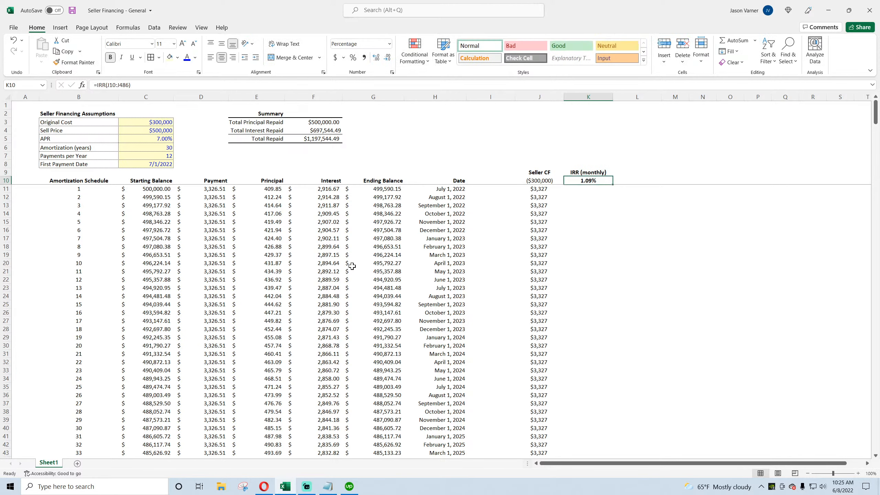
Step: Fill the monthly IRR cell right into L10
left_click(637, 181)
key("ctrl+r")
Step: Open the Waterfall with IRR Hurdles - sensitivity workbook from the Desktop's Models by Category, Real Estate folder
left_click(221, 486)
left_click(221, 166)
left_click(312, 72)
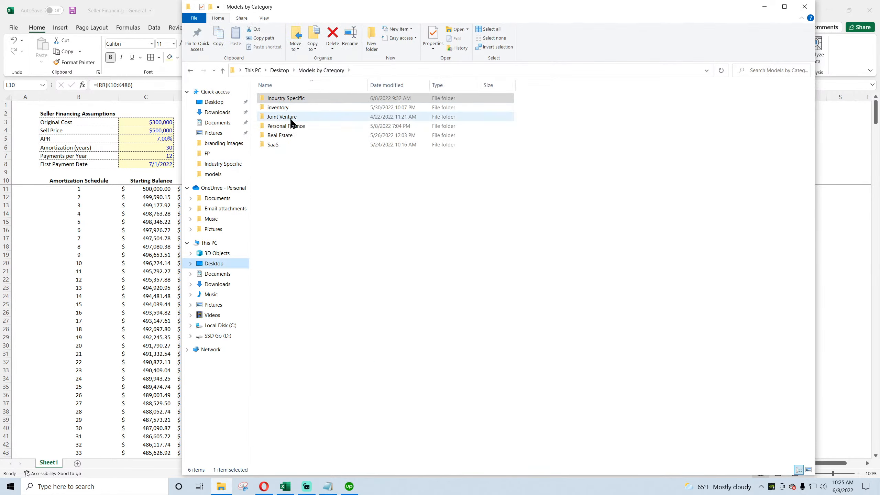
double_click(280, 136)
left_click(285, 137)
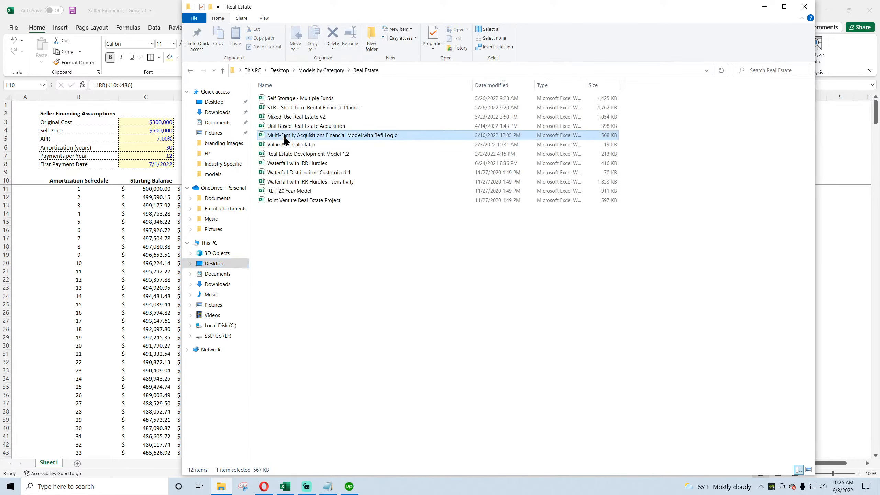
double_click(292, 182)
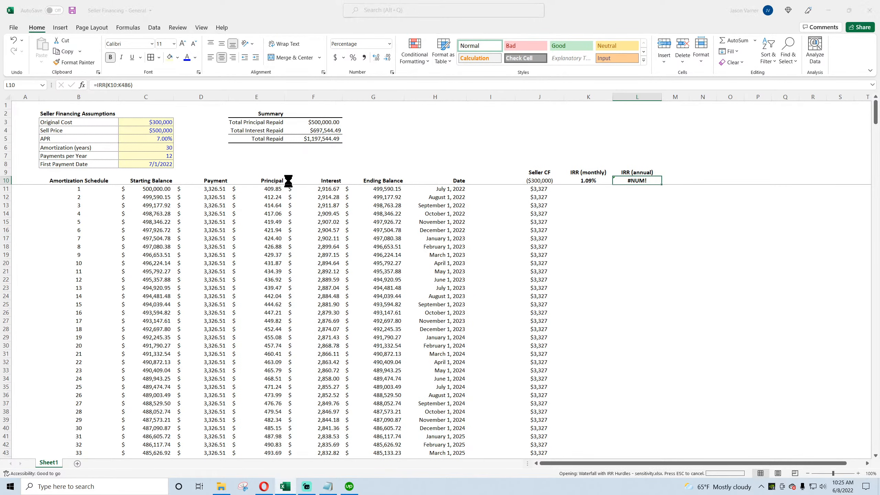
Step: Go to the W1 sheet and copy the annualized IRR formula from B254
left_click(95, 463)
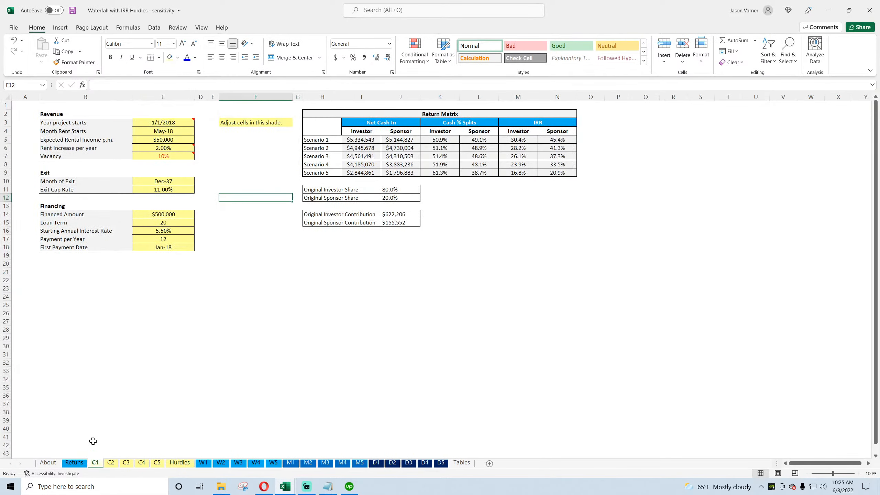
left_click(203, 463)
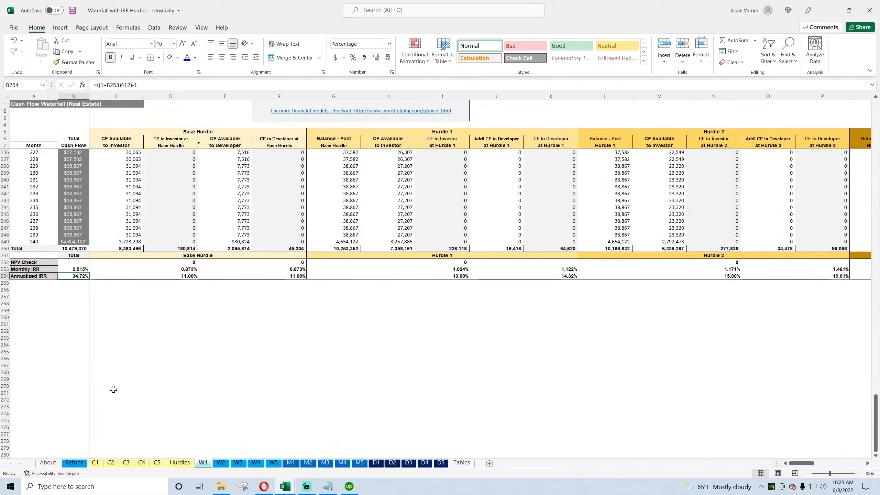
left_click(81, 270)
left_click(78, 278)
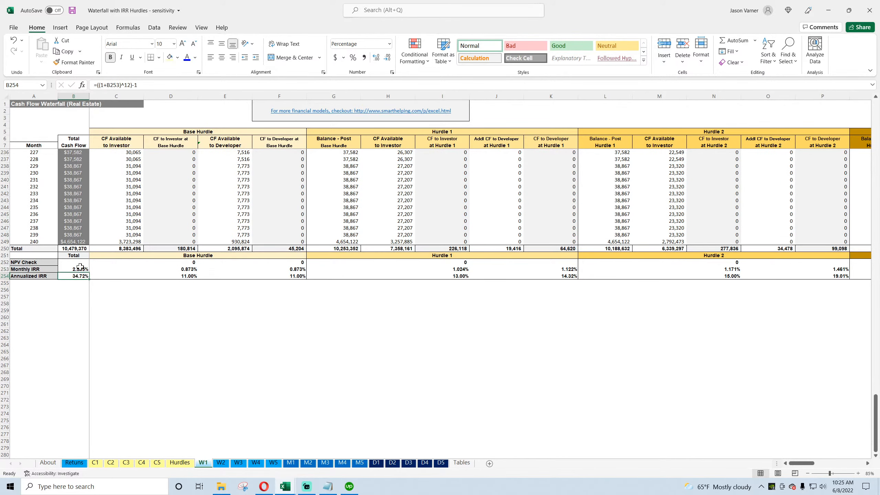
triple_click(109, 85)
key("ctrl+c")
key("Escape")
Step: Switch back to the seller financing workbook and enter =((1+K10)^12)-1 in L10 as the annual IRR
key("alt+Tab")
triple_click(108, 84)
right_click(108, 83)
left_click(129, 129)
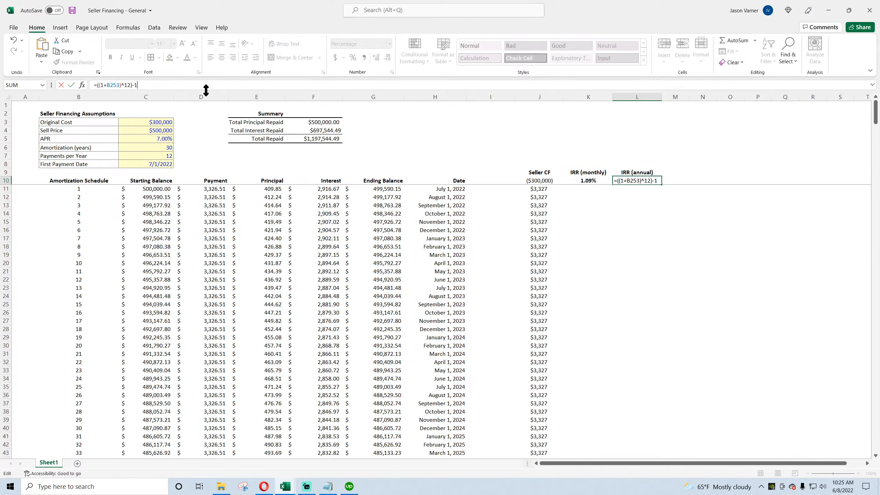
left_click(120, 85)
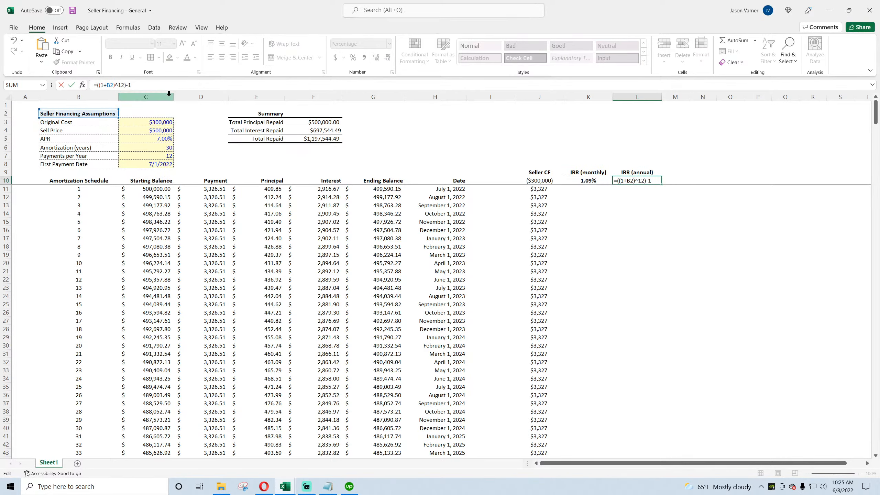
key("BackSpace")
key("BackSpace")
key("BackSpace")
key("BackSpace")
left_click(587, 180)
key("Return")
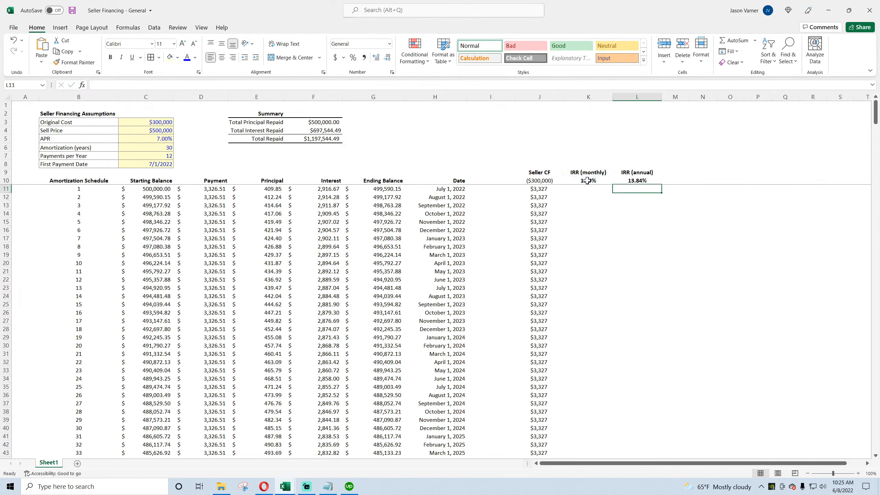
Step: Save the workbook
left_click(647, 181)
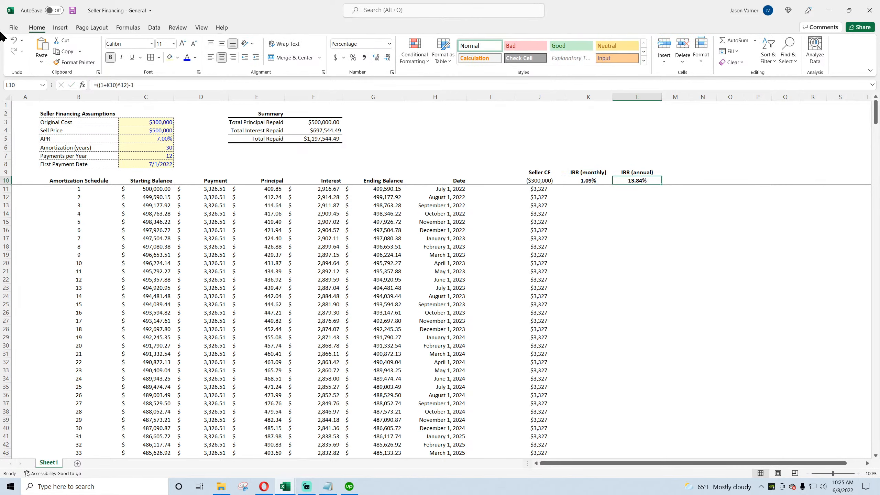
left_click(72, 11)
left_click(148, 122)
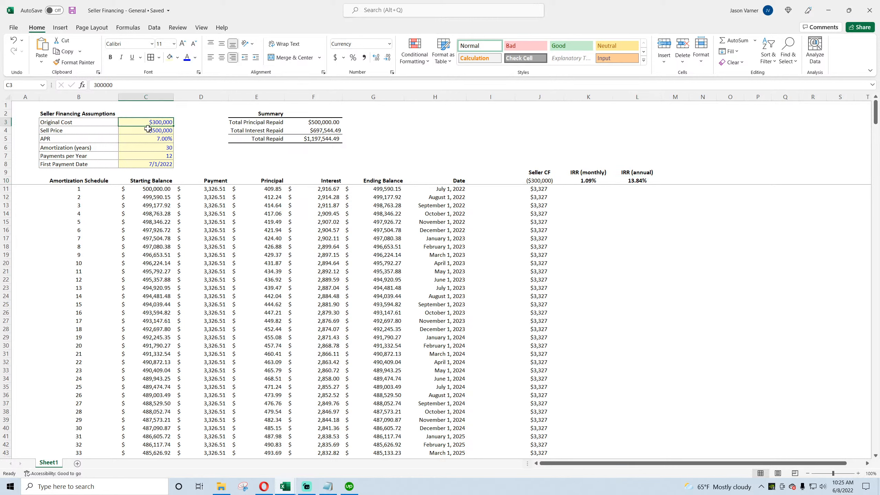
left_click_drag(80, 132, 151, 164)
left_click(637, 172)
left_click(73, 10)
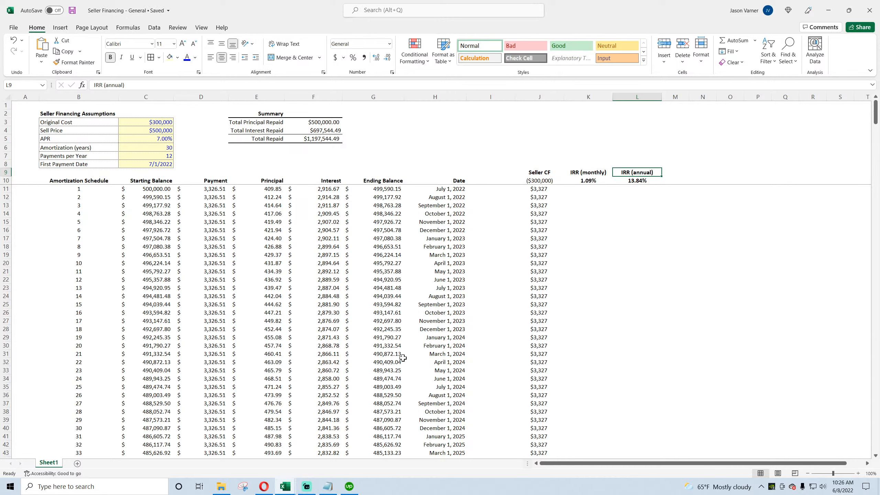
left_click(138, 139)
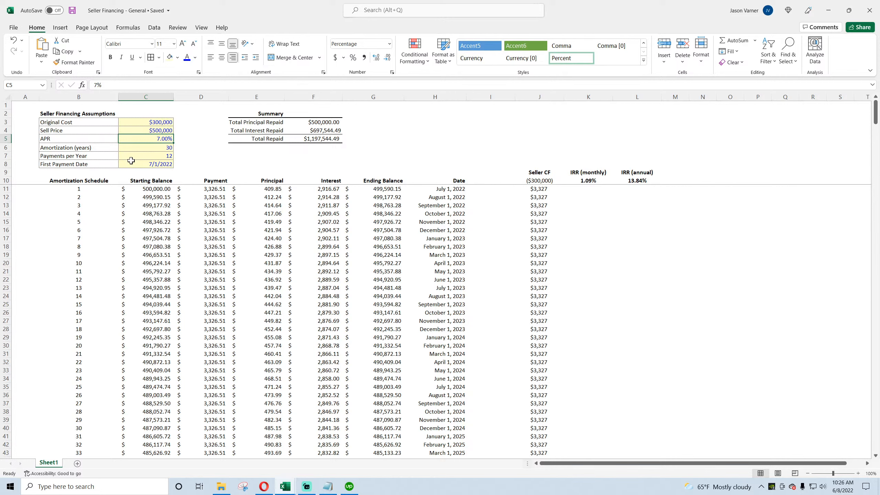
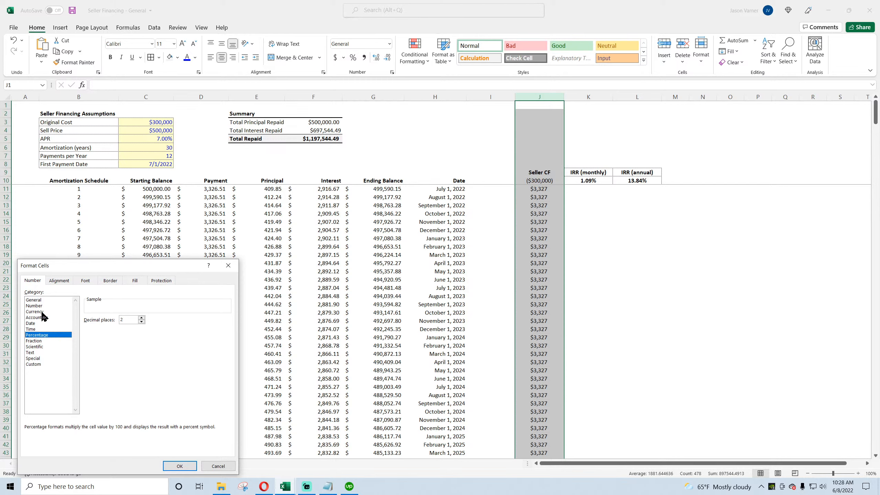
Step: Format the Seller CF column as Currency with parenthesized negative numbers, then save the workbook
left_click(42, 312)
left_click(103, 360)
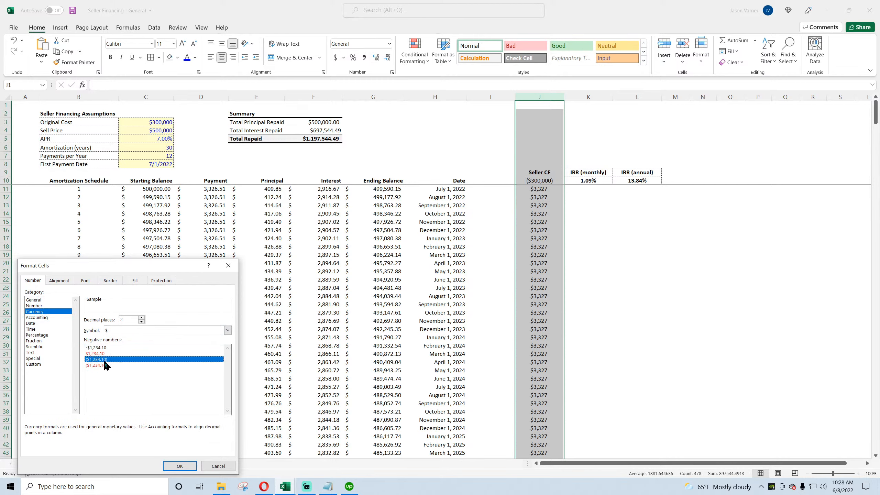
left_click(180, 466)
left_click(637, 274)
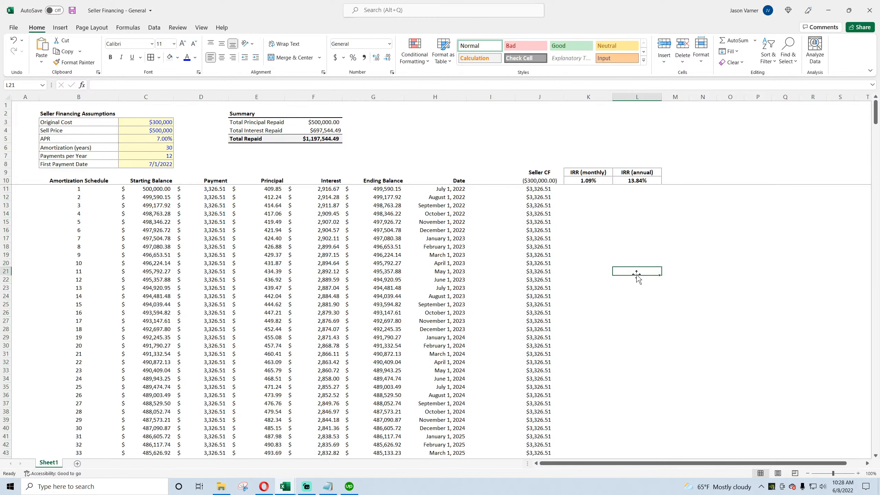
left_click(72, 10)
Step: Try APR values of 10%, 5%, 4%, 3% and 2.5% to see their effect on the IRR
left_click(164, 138)
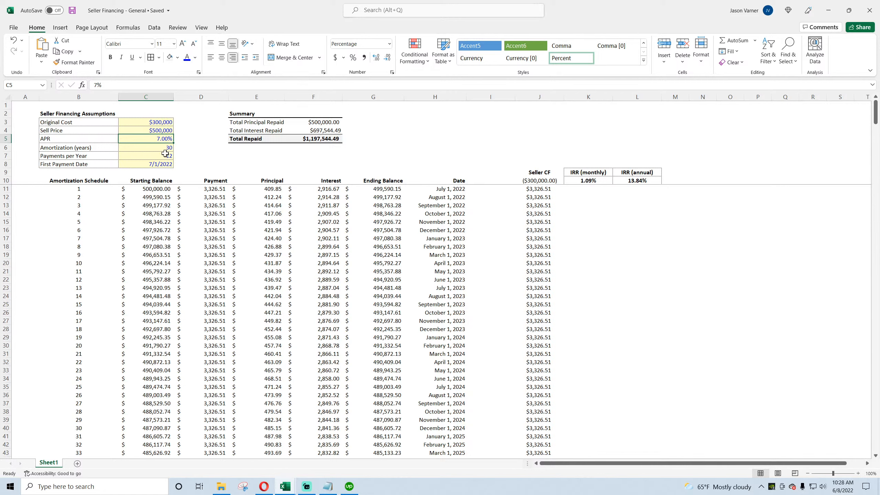
left_click_drag(76, 140, 146, 140)
left_click(164, 139)
left_click(643, 180)
left_click(170, 139)
type("10")
key("Return")
key("Up")
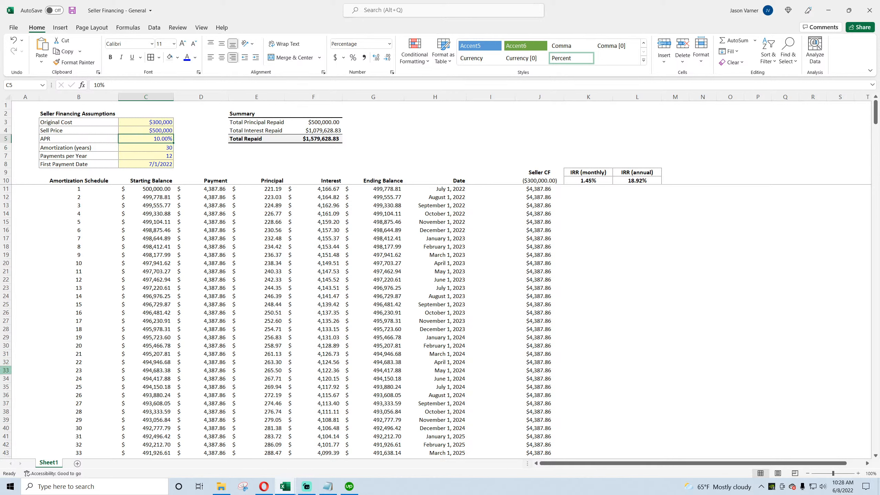
type("5")
key("Return")
key("Up")
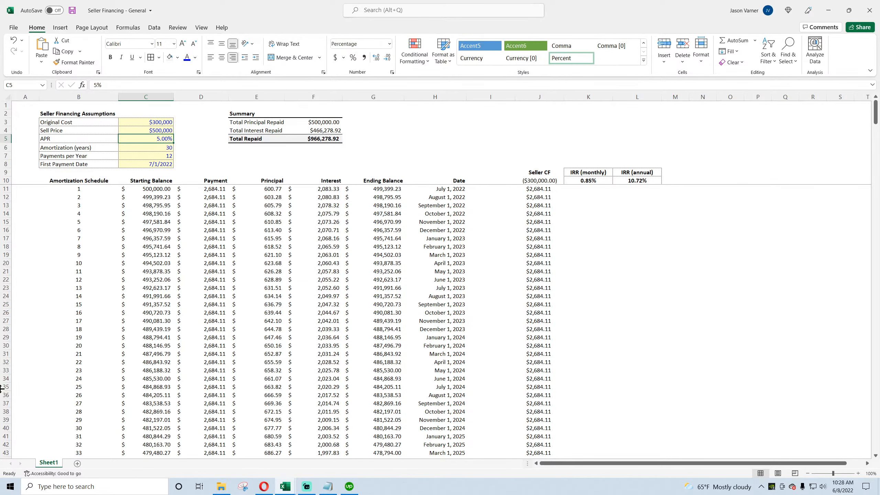
type("4")
key("Return")
key("Up")
type("3")
key("Return")
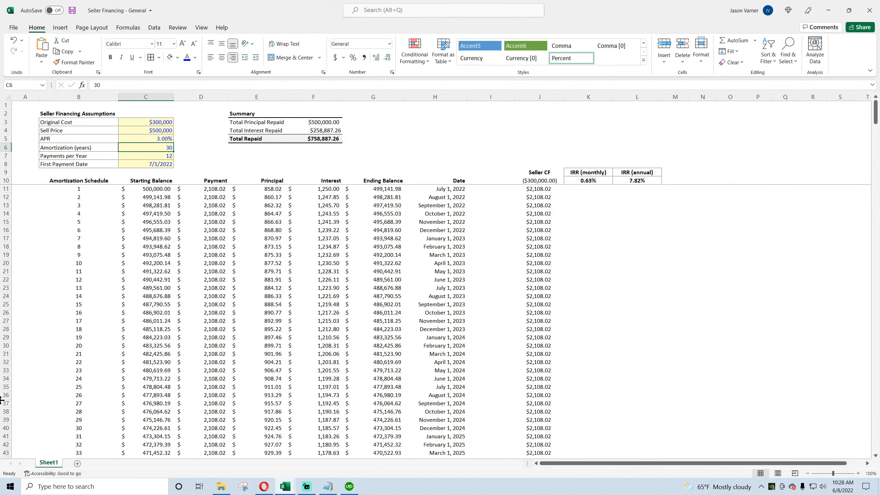
key("Up")
type("2.5")
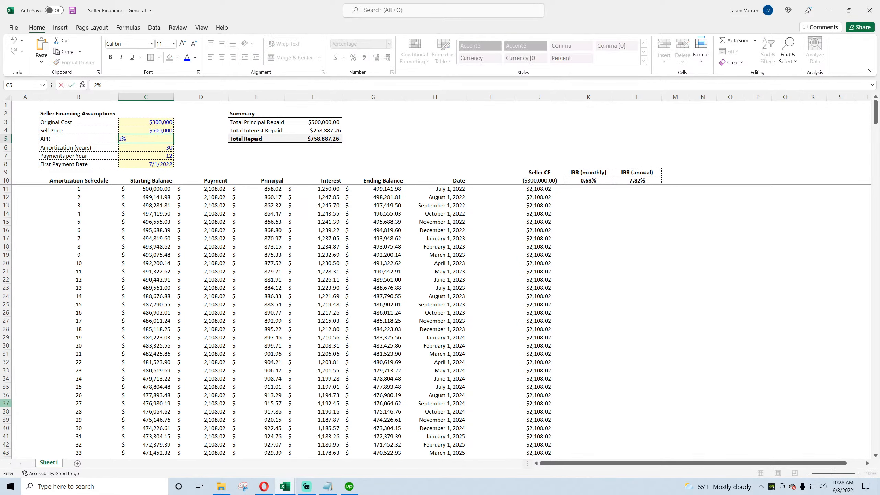
key("Return")
key("Up")
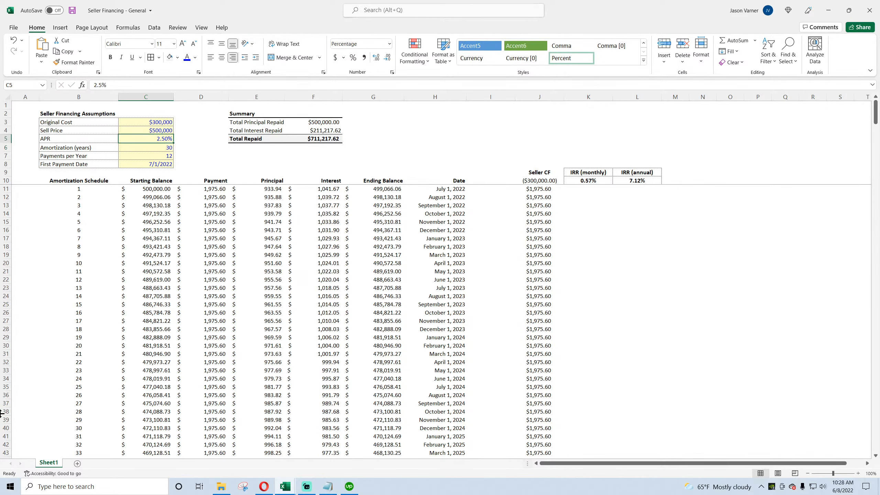
Step: Fine-tune the APR through 2.3%, 2.4%, 2.45%, 2.44% and 2.42%, settle on 2.41%, and save the workbook
type("2.3")
key("Return")
key("Up")
type("2.4")
key("Return")
key("Up")
type("2.")
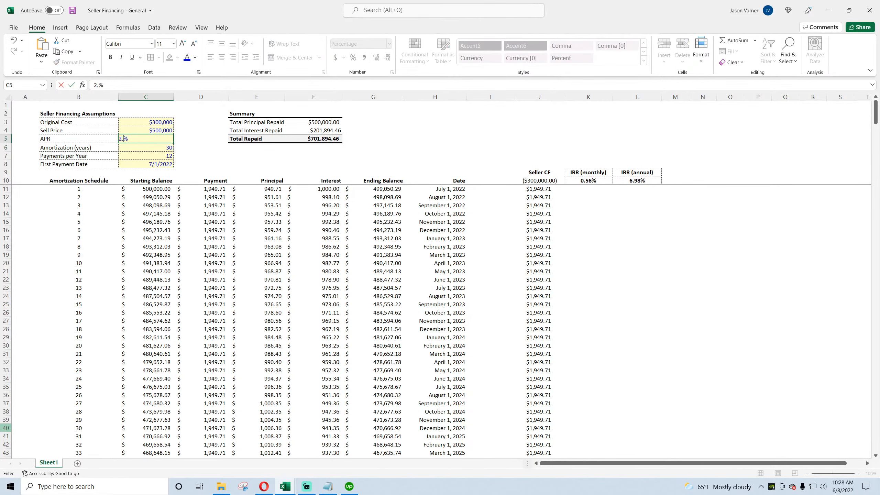
type("45")
key("Return")
key("Up")
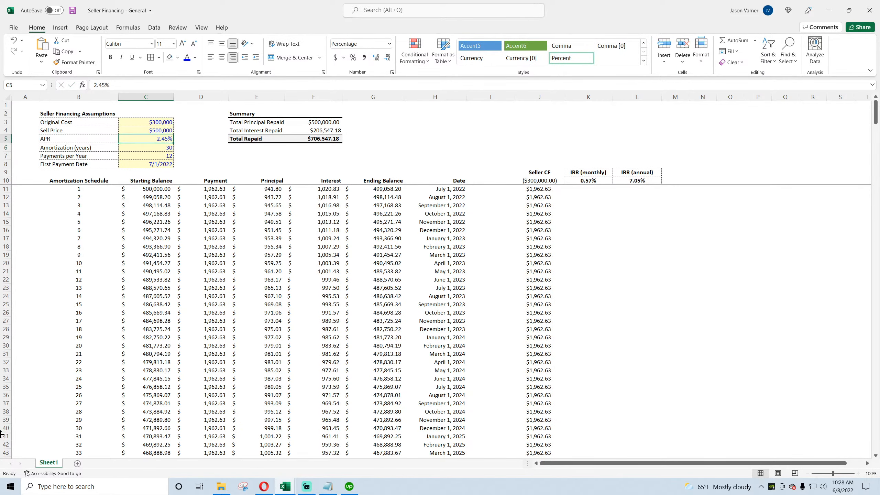
type("2.44")
key("Return")
key("Up")
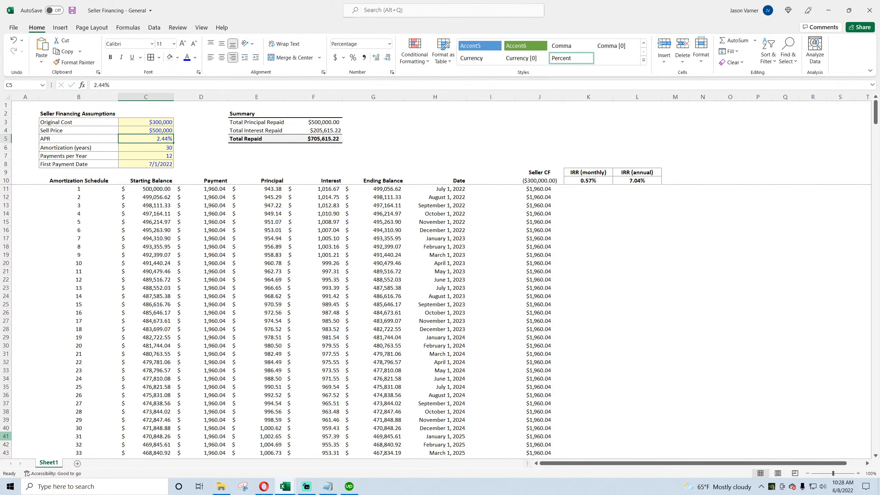
type("2.42")
key("ctrl+Return")
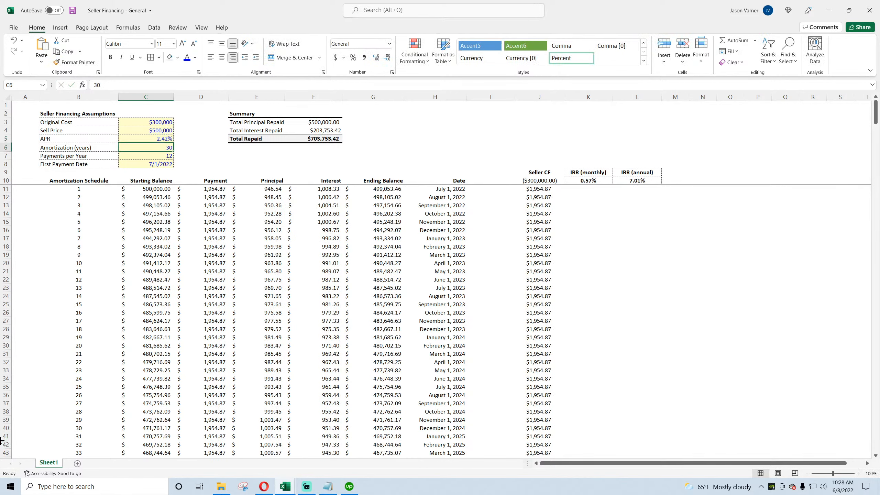
type("2.41")
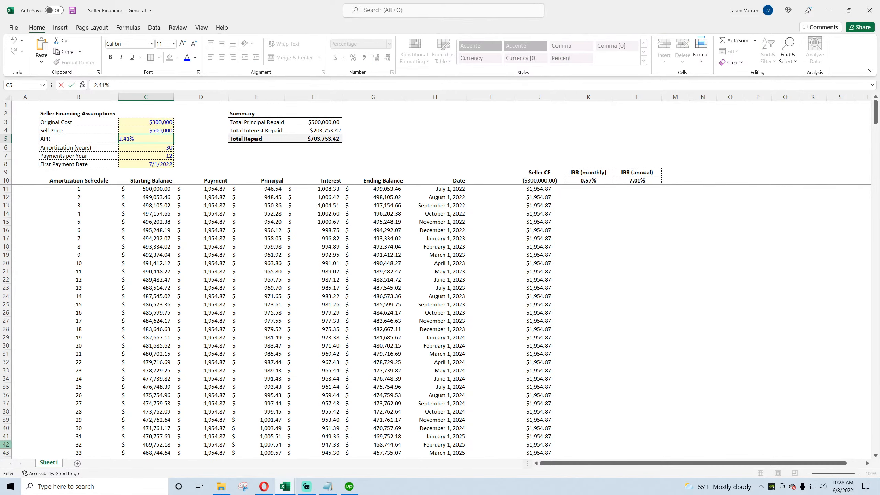
key("ctrl+Return")
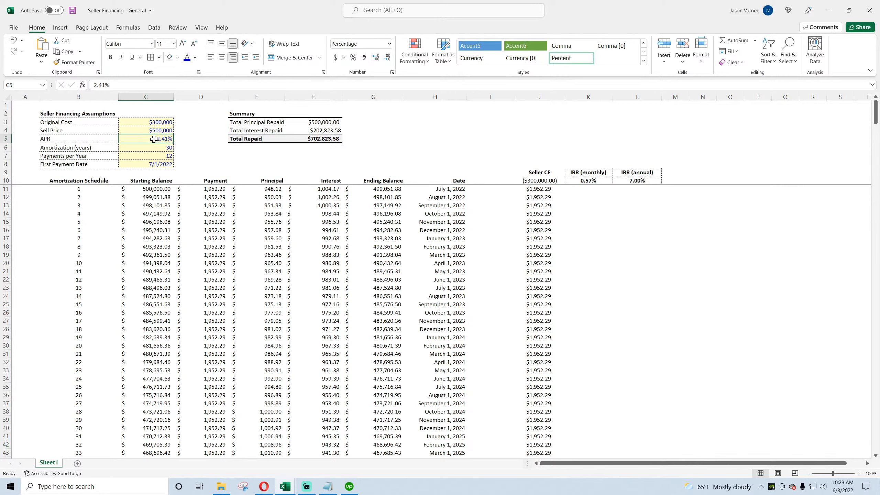
left_click(72, 10)
Step: Review the assumption inputs, payment column, seller cash flow column and IRR formulas
left_click_drag(538, 180, 539, 230)
left_click_drag(215, 189, 215, 231)
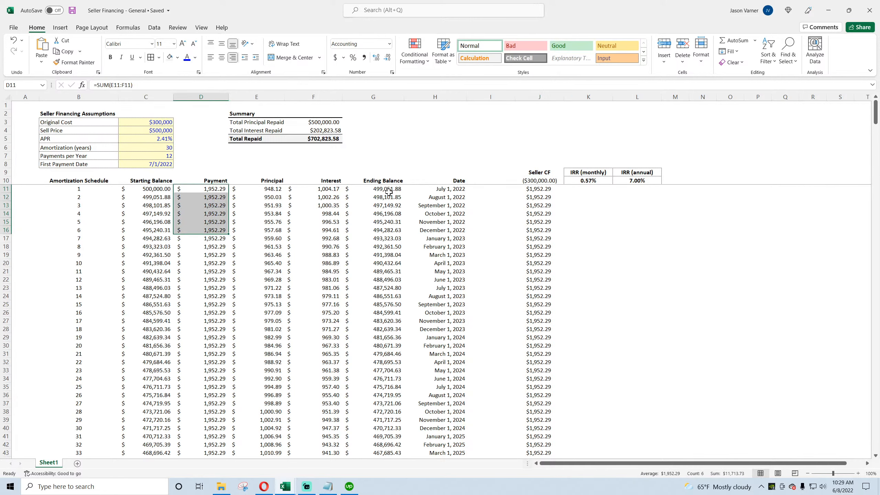
left_click_drag(158, 138, 157, 158)
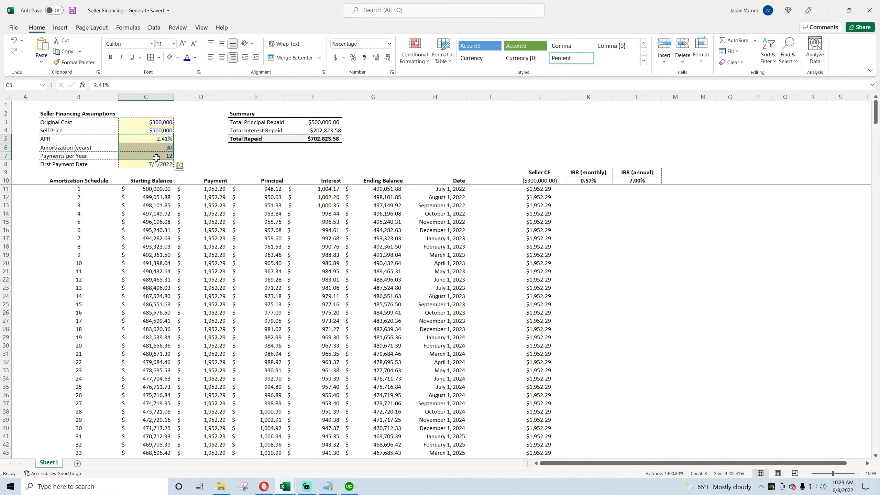
left_click(648, 181)
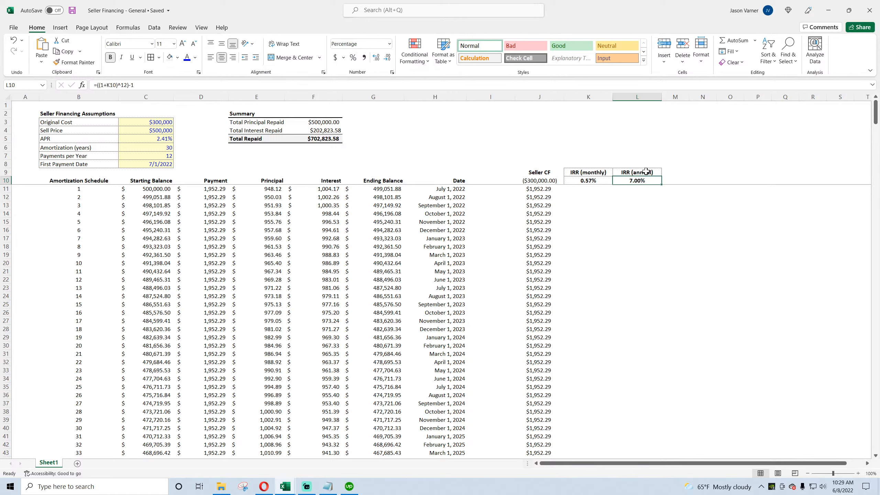
left_click(548, 181)
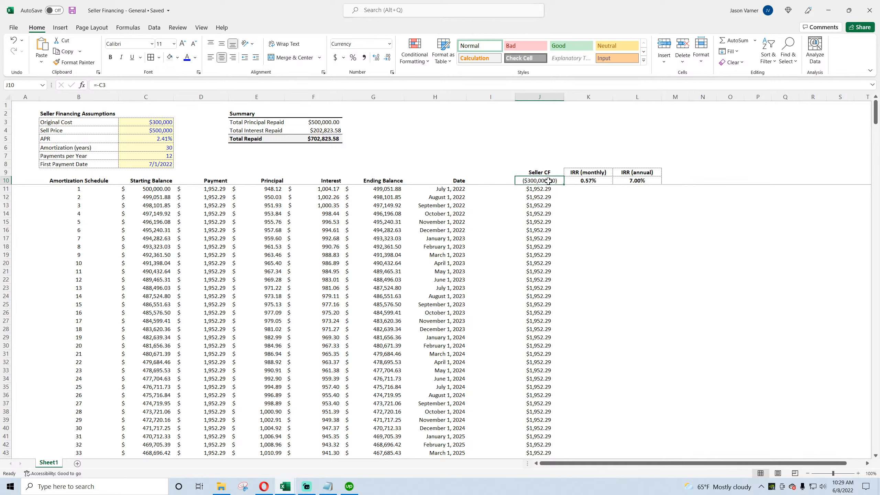
left_click_drag(542, 189, 543, 239)
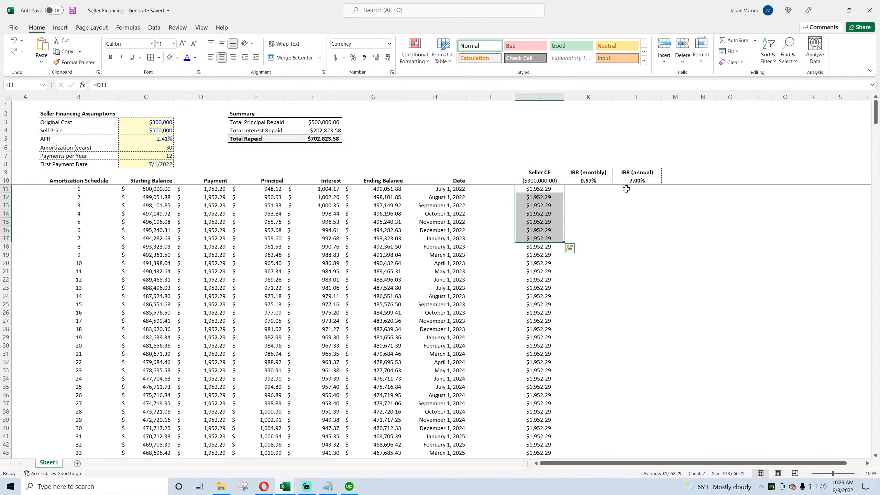
left_click(635, 181)
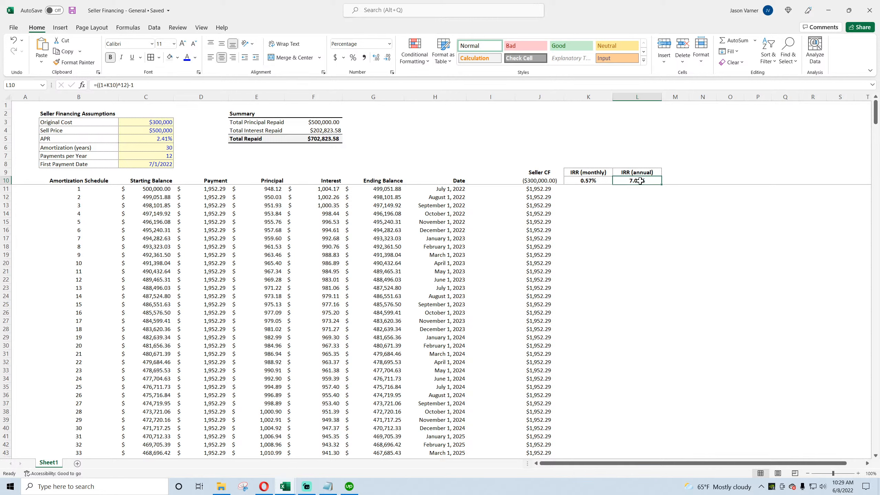
left_click(161, 141)
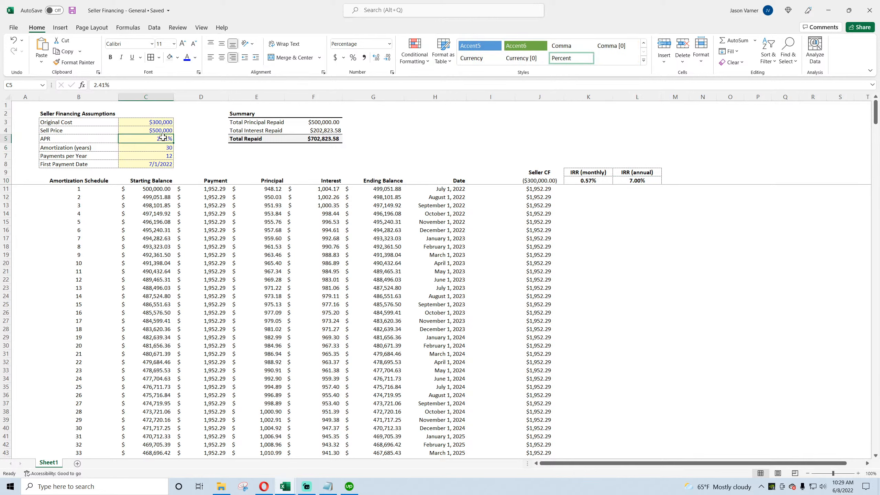
Step: Set the Original Cost to $400,000
left_click(161, 123)
left_click_drag(69, 126, 159, 129)
left_click(158, 123)
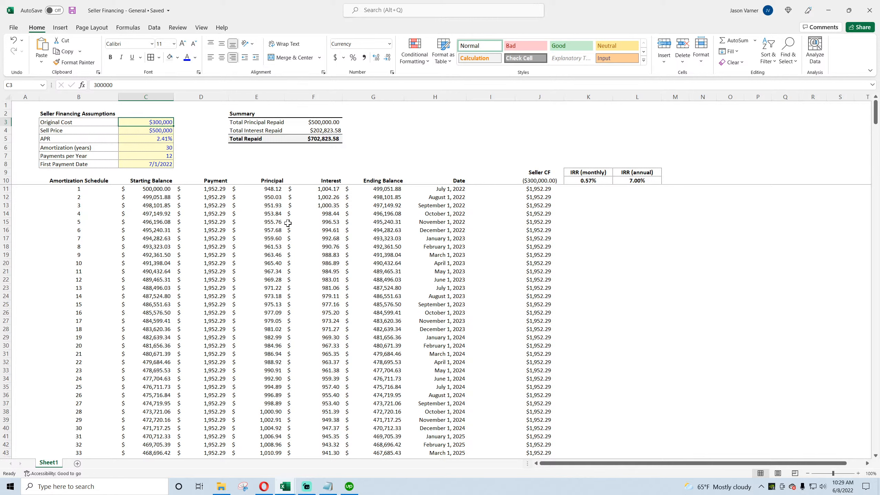
type("40000")
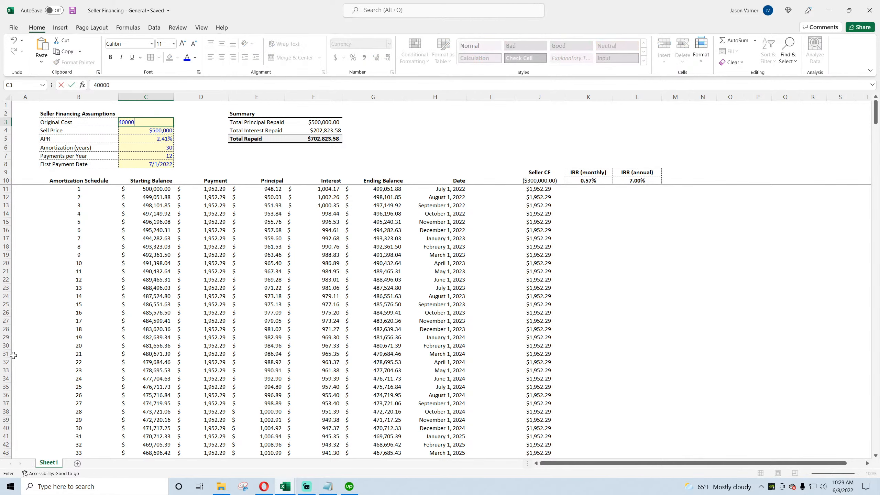
type("0")
key("Return")
Step: Set the APR to 4.8% after trying 5%, 6% and 5%
left_click(133, 140)
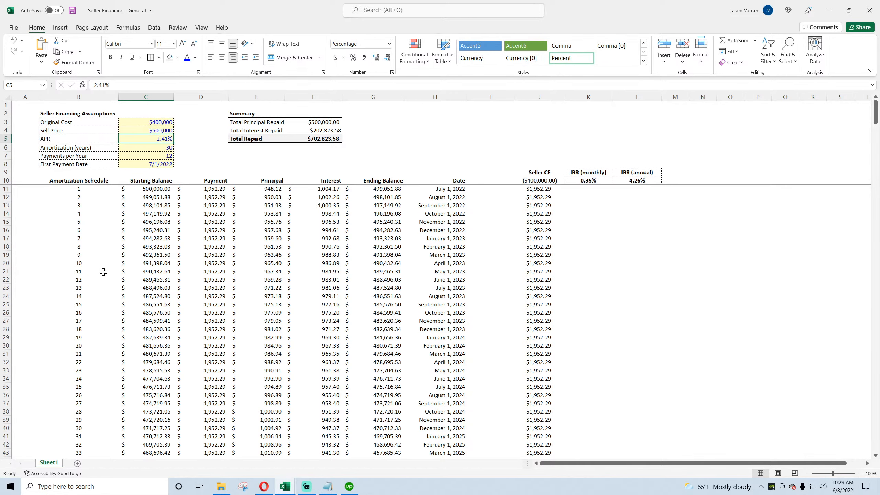
type("5")
key("ctrl+Return")
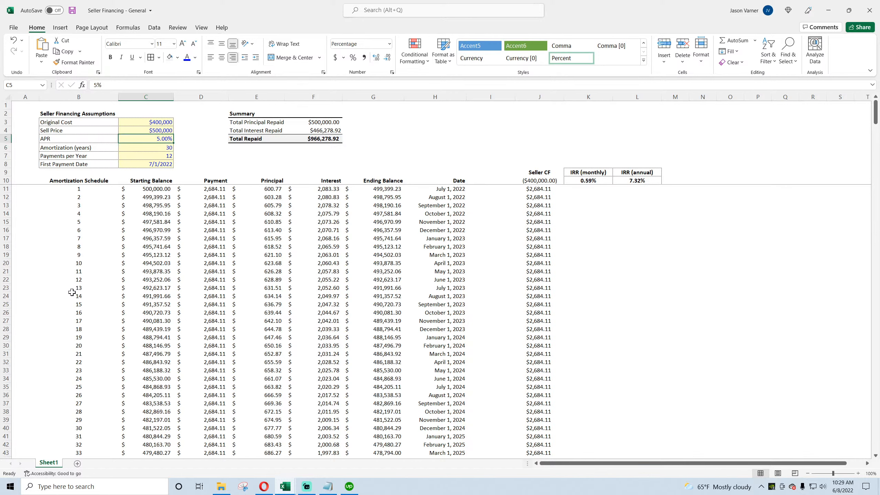
type("6")
key("ctrl+Return")
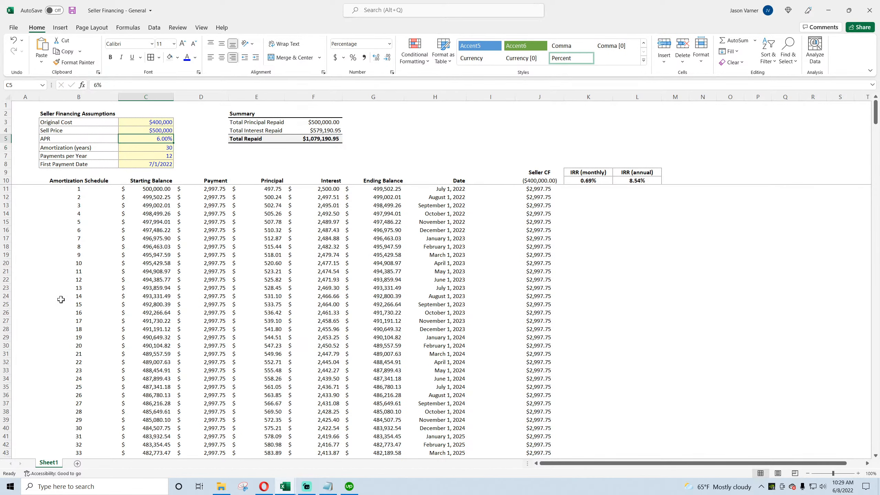
type("5")
key("ctrl+Return")
type("4")
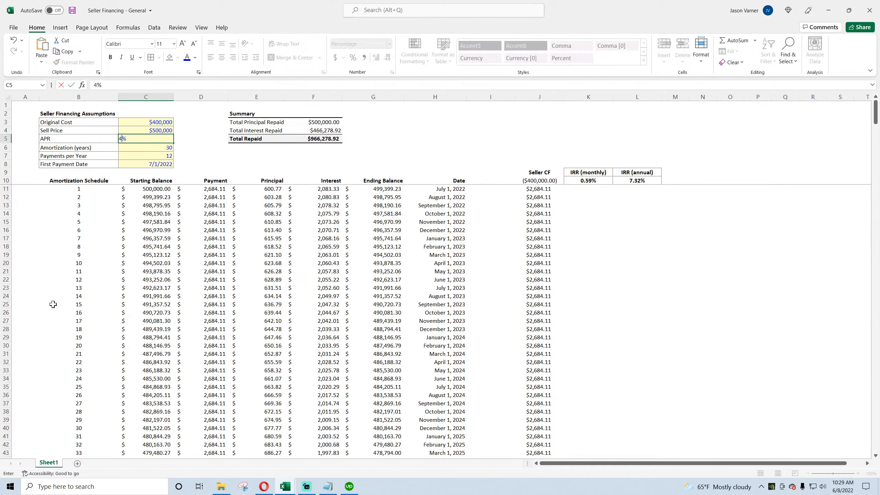
type(".8")
key("Return")
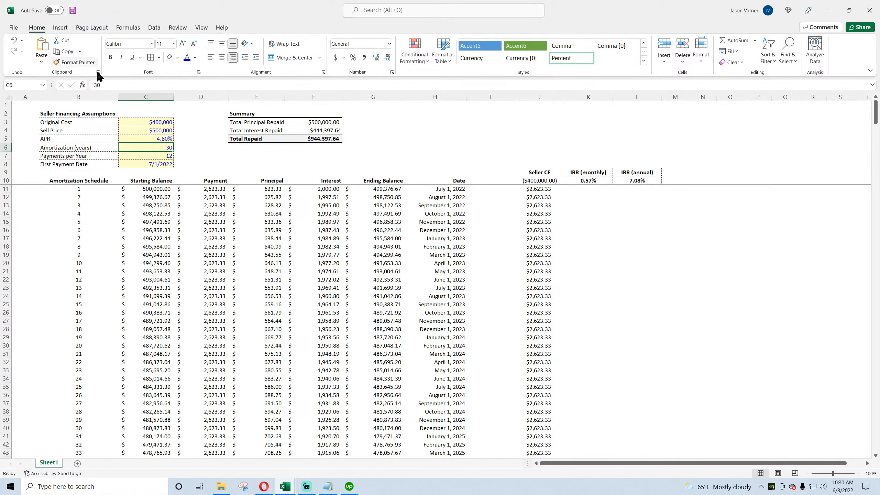
Step: Set the Original Cost to $100,000
left_click_drag(155, 138, 104, 140)
left_click(151, 123)
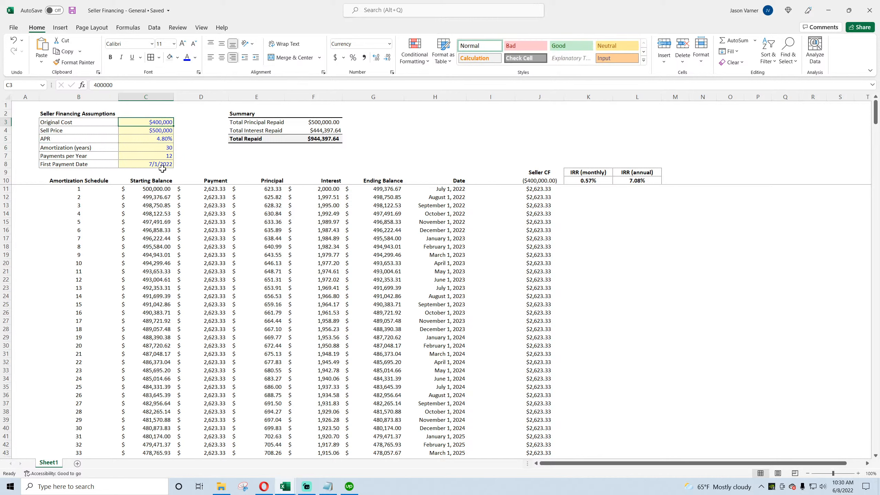
left_click_drag(95, 121, 155, 122)
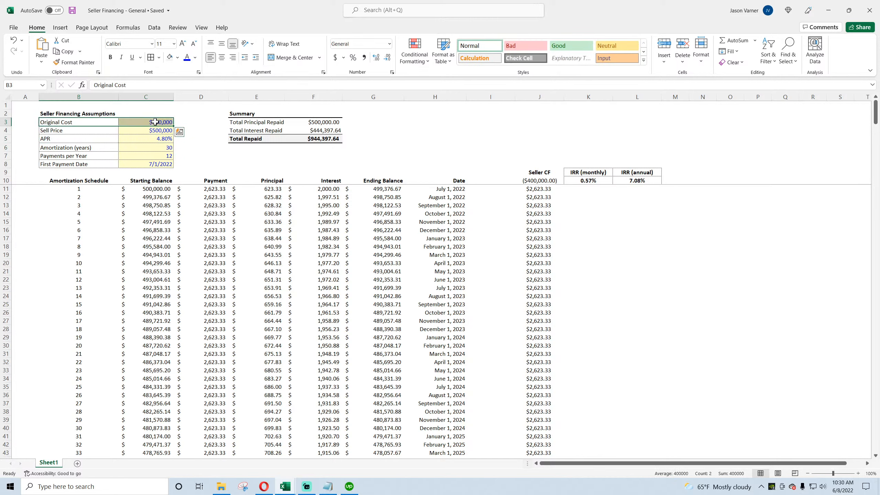
left_click(156, 122)
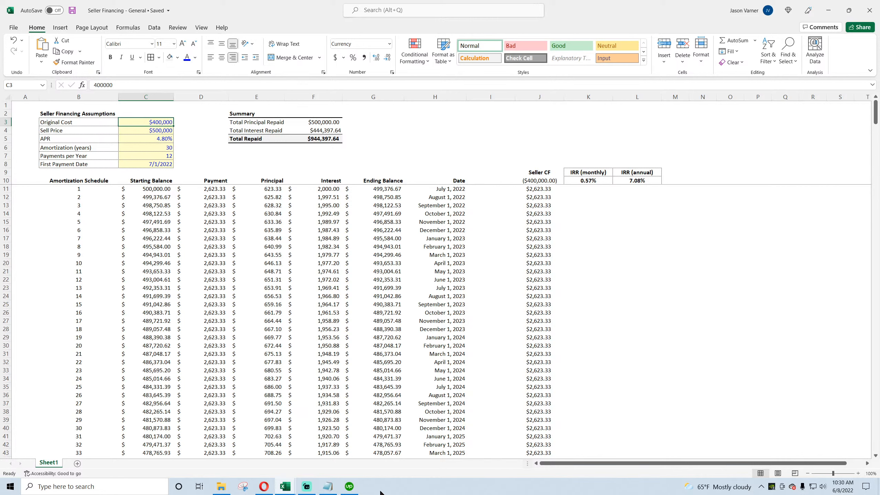
type("100000")
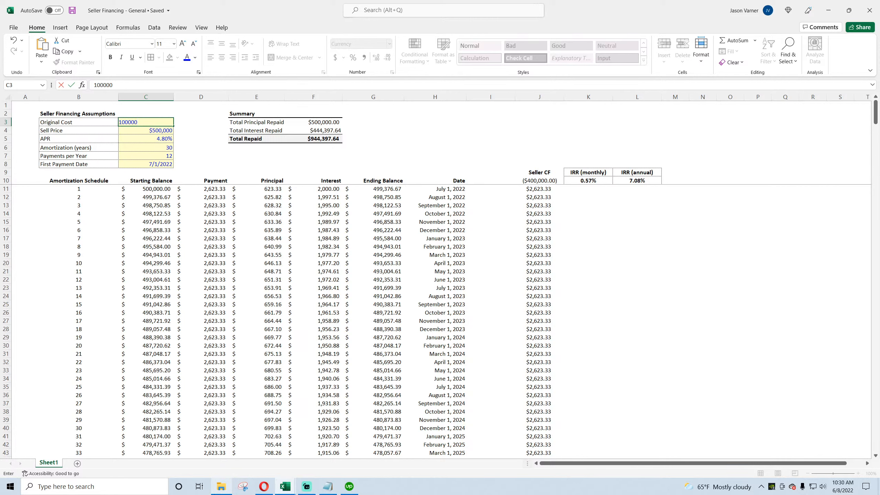
key("Return")
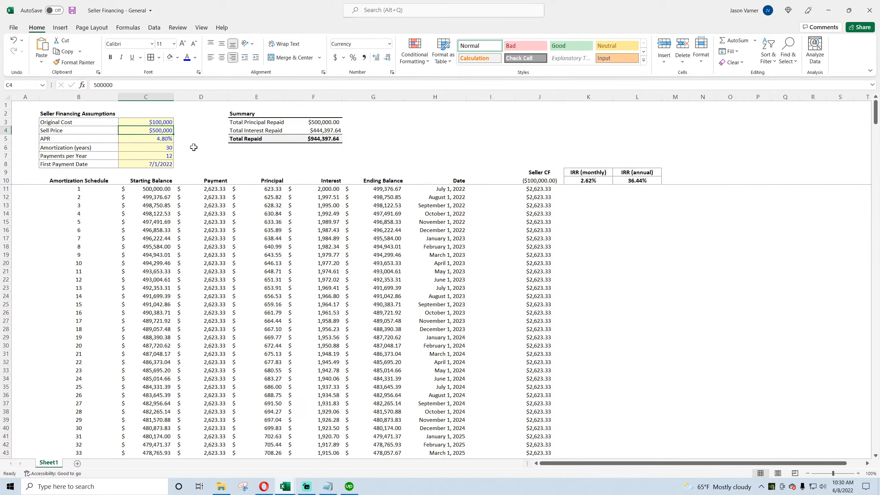
Step: Set the APR to 1%
left_click(160, 138)
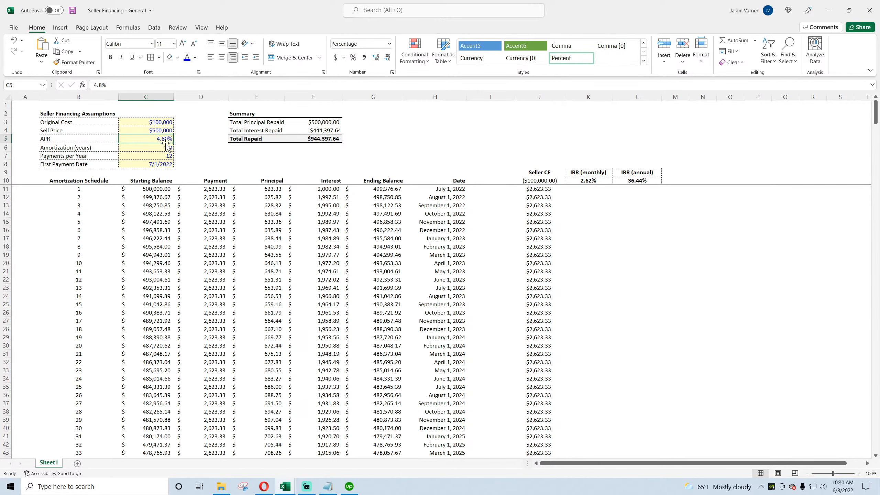
left_click(653, 178)
left_click(163, 138)
type("1")
key("Return")
key("Up")
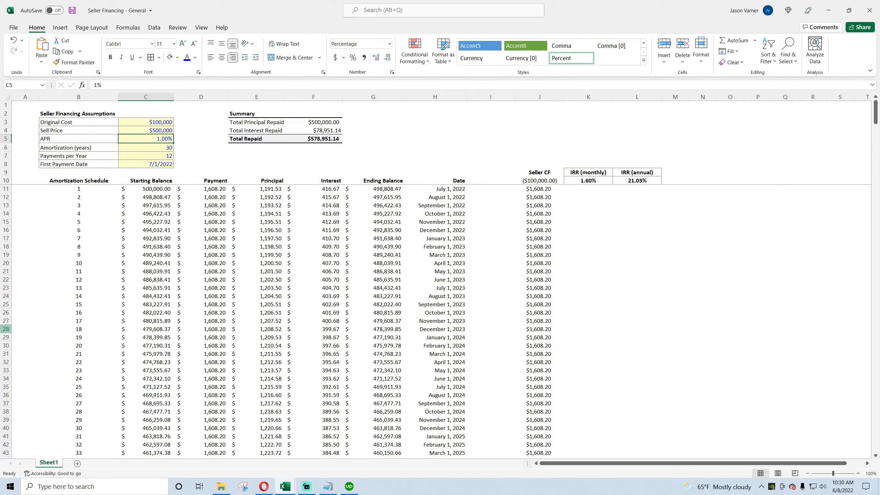
Step: Save the workbook
left_click_drag(218, 189, 213, 242)
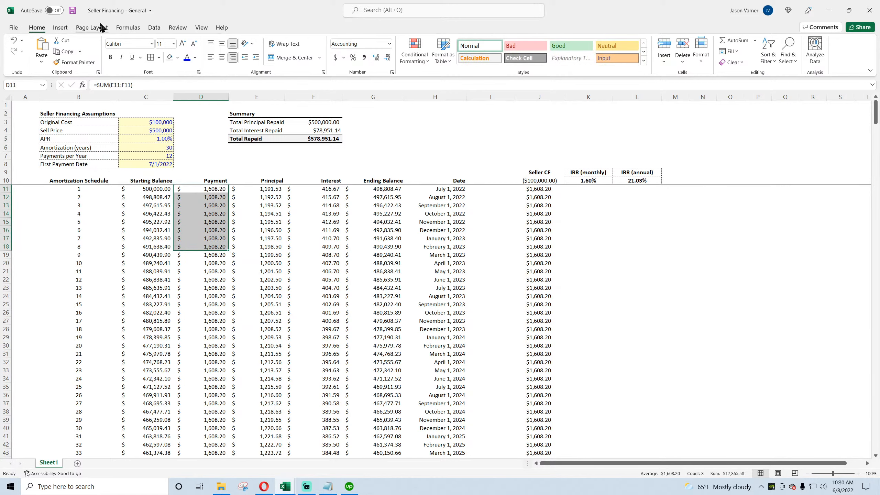
left_click(73, 12)
left_click_drag(642, 179, 643, 171)
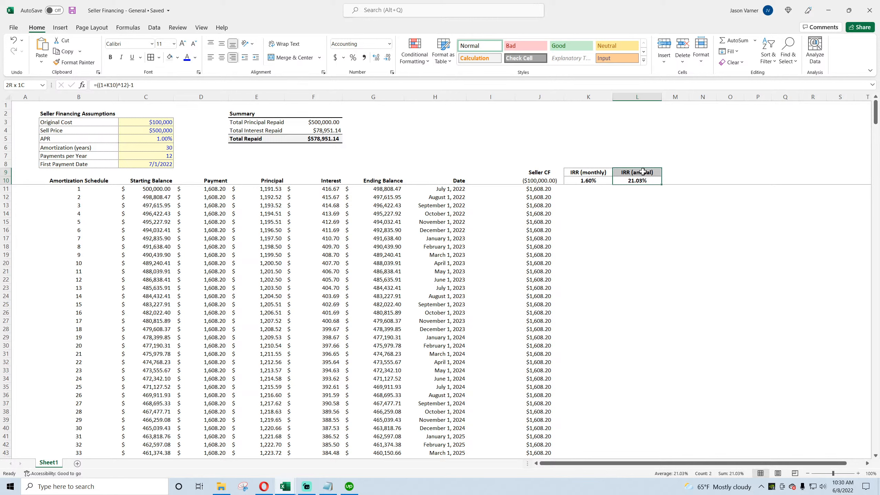
left_click_drag(643, 171, 643, 172)
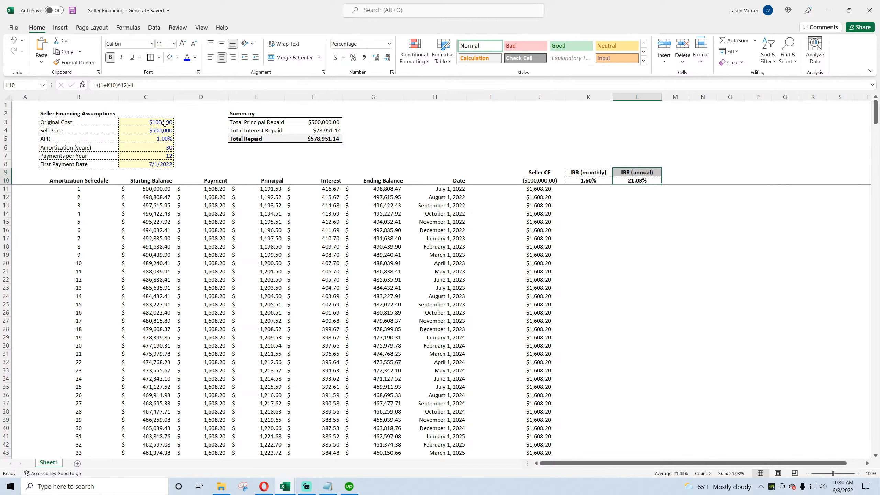
Step: Set the APR to 8%
left_click_drag(115, 122, 163, 122)
left_click_drag(94, 130, 131, 130)
left_click(139, 139)
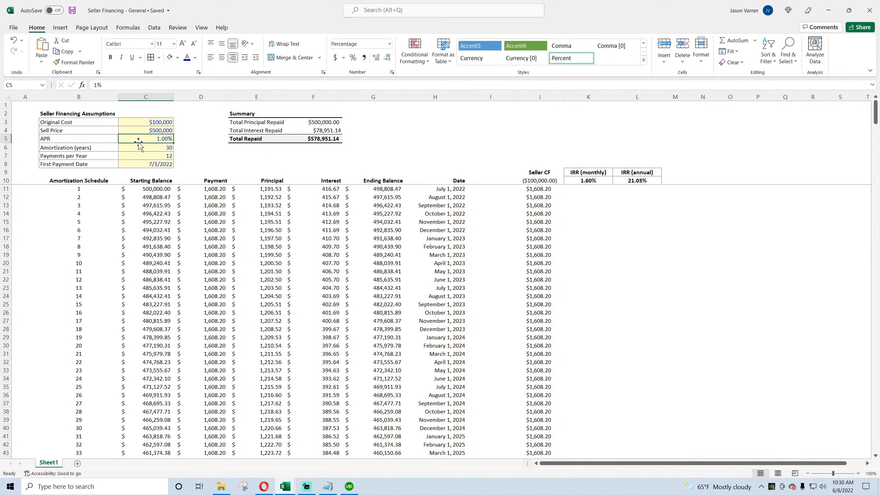
type("8")
key("Return")
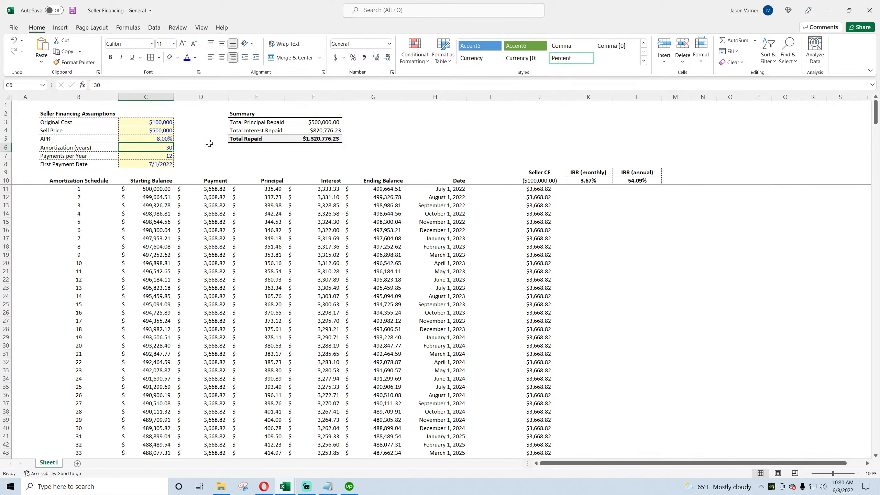
Step: Set the Original Cost to $250,000 and save the workbook
left_click(152, 124)
type("250000")
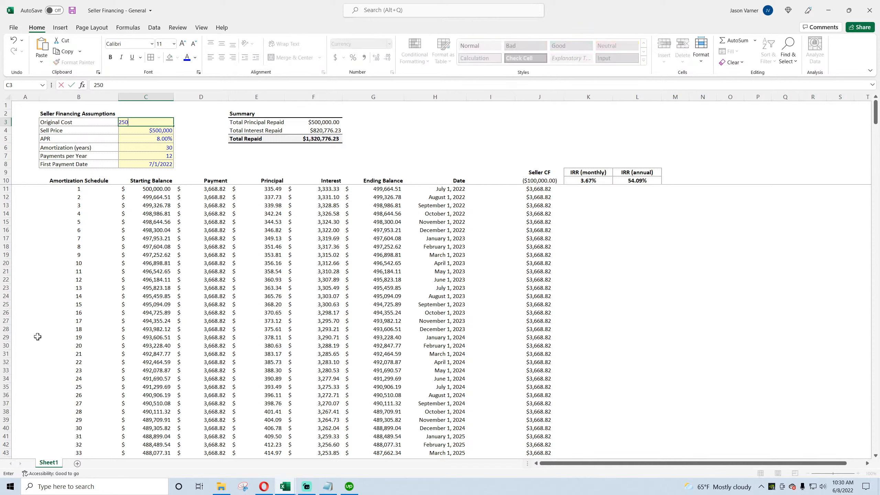
key("Return")
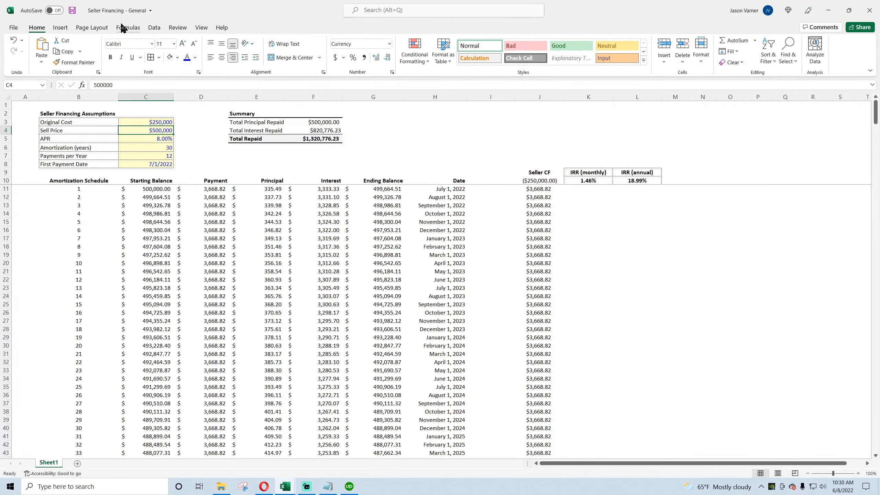
left_click(72, 12)
left_click(733, 299)
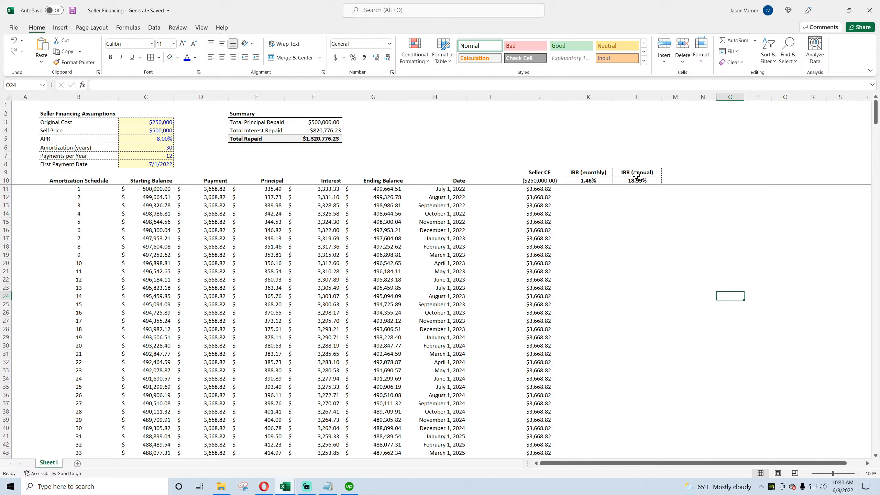
mouse_move(633, 174)
left_mouse_down()
mouse_move(545, 181)
mouse_move(540, 171)
mouse_move(629, 180)
left_mouse_up()
left_click(538, 180)
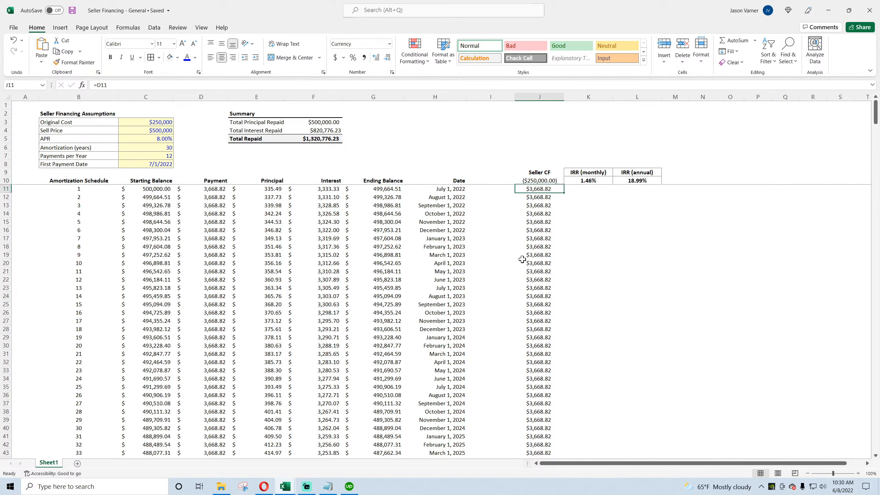
left_click(265, 487)
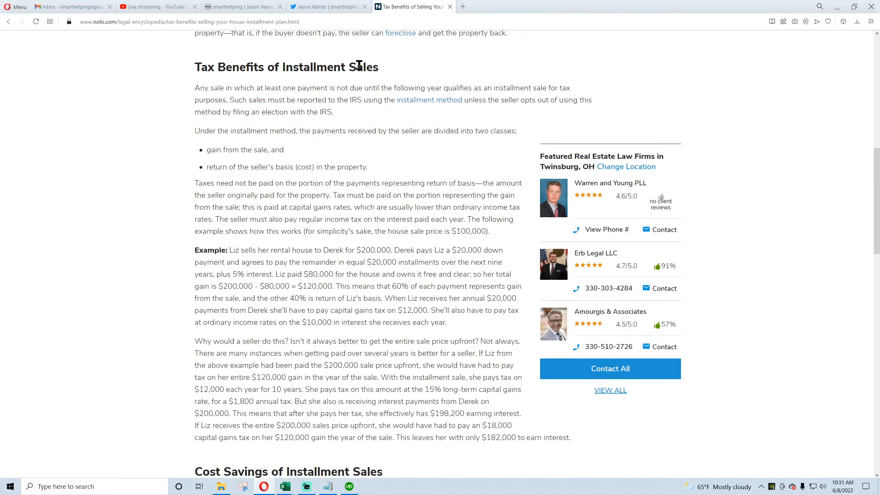
left_click(151, 10)
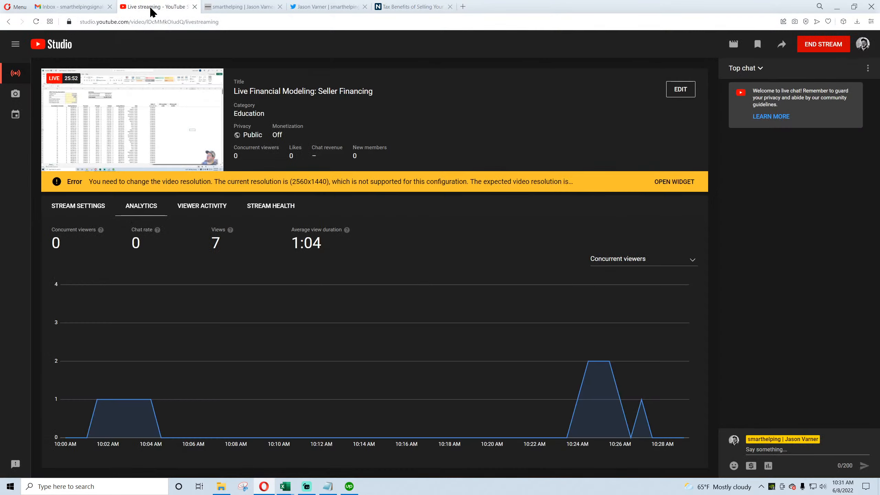
left_click(413, 13)
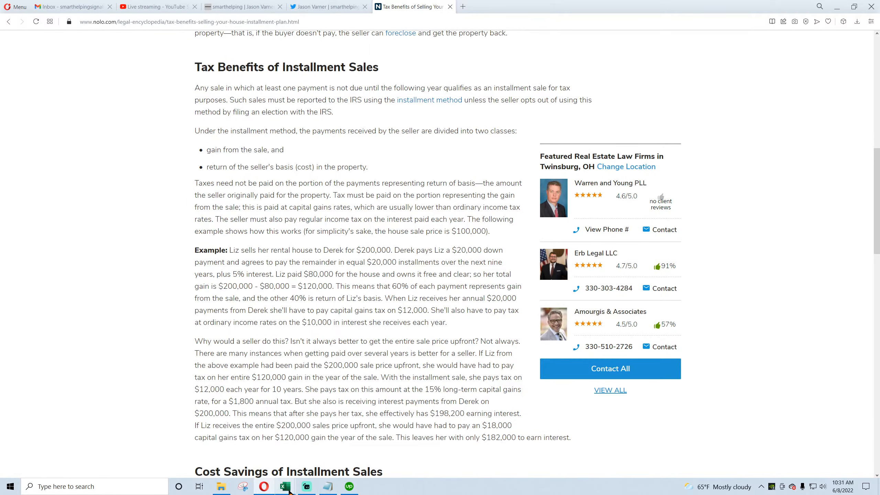
mouse_move(290, 491)
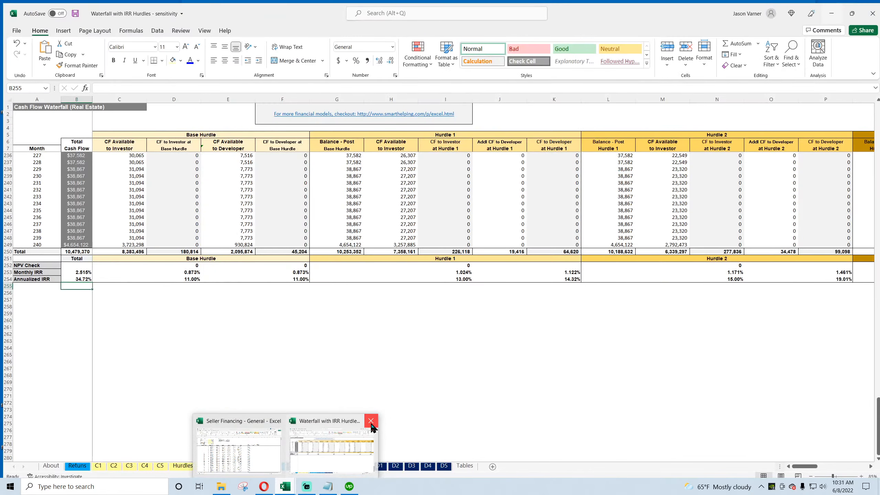
left_click(370, 422)
left_click(439, 255)
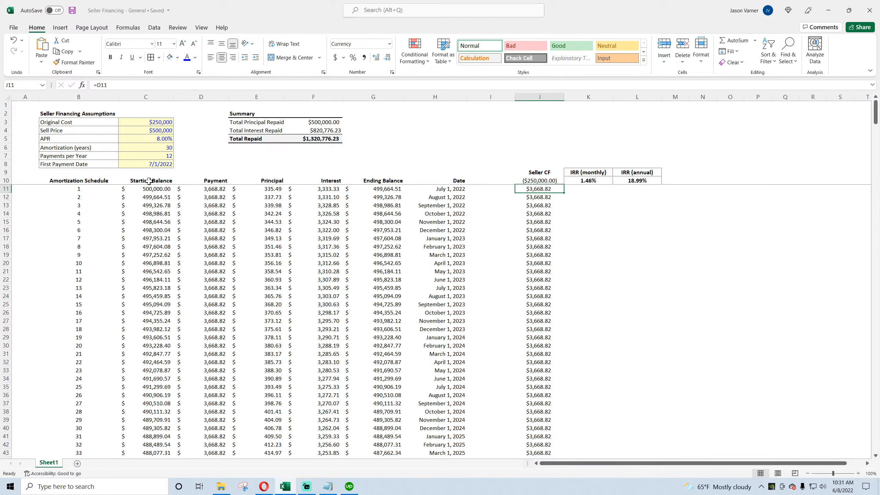
Step: Examine the assumption inputs and the schedule ranges that reference them in the amortization table
left_click_drag(149, 189, 221, 252)
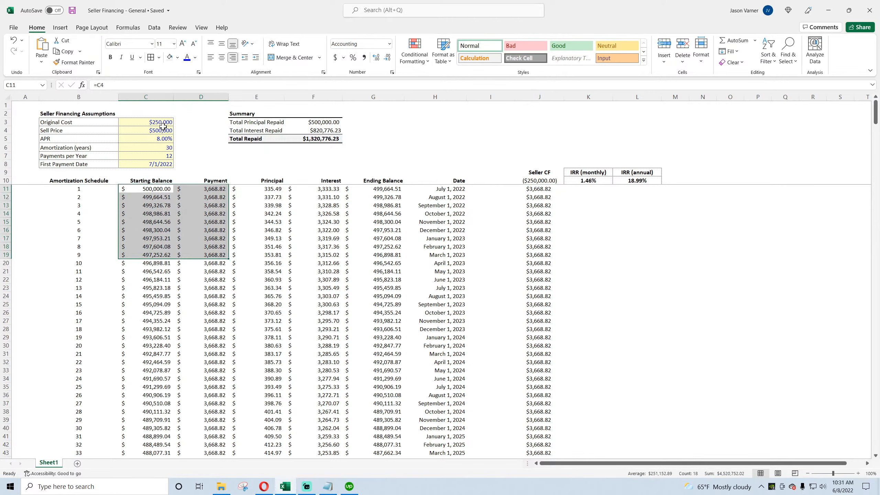
left_click_drag(160, 122, 158, 164)
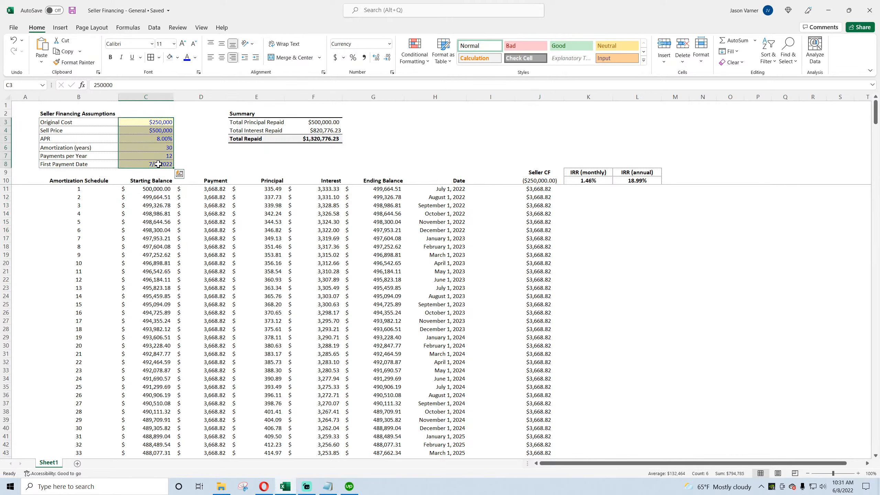
left_click(362, 310)
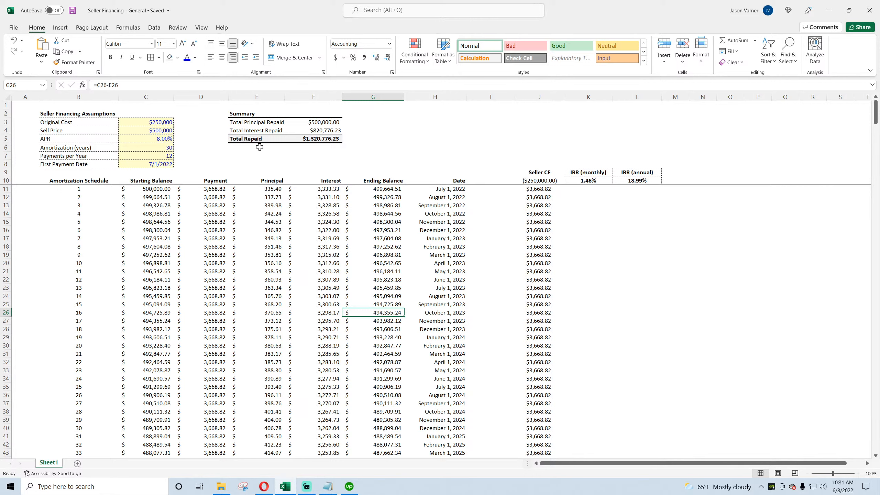
left_click_drag(259, 148, 304, 175)
left_click_drag(102, 123, 129, 124)
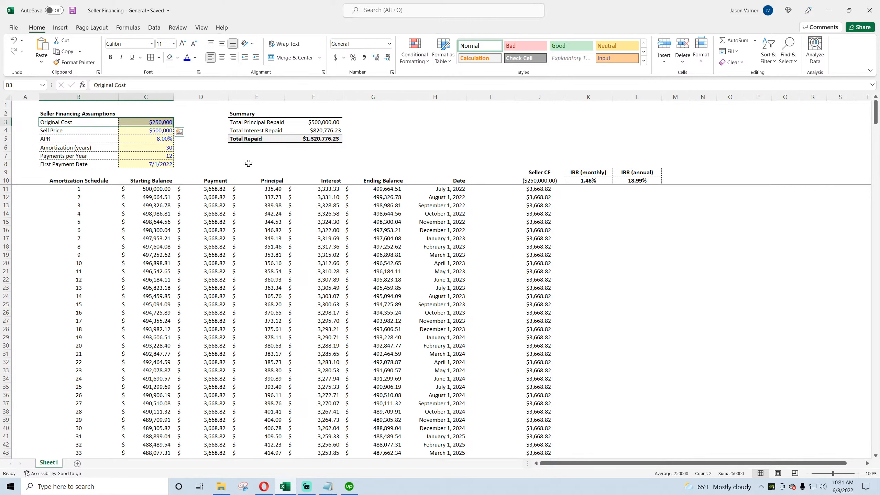
left_click(238, 162)
left_click(297, 163)
left_click(367, 165)
left_click(252, 165)
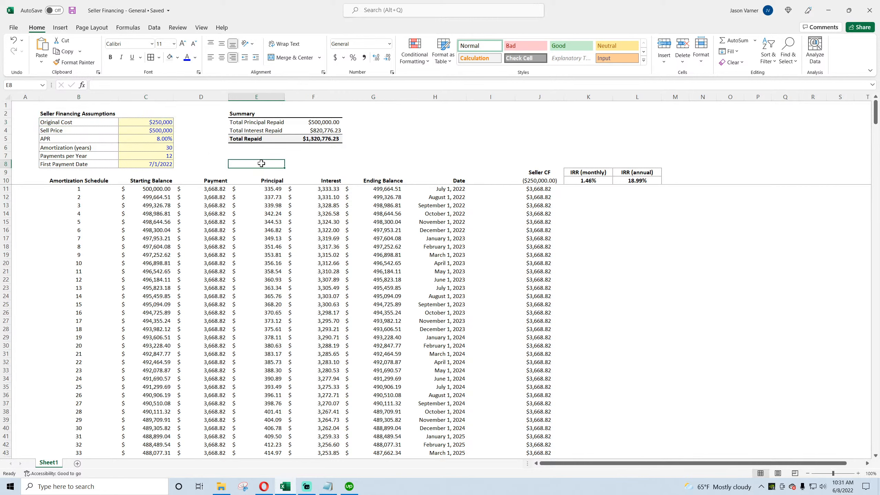
left_click(293, 163)
left_click_drag(139, 123, 140, 130)
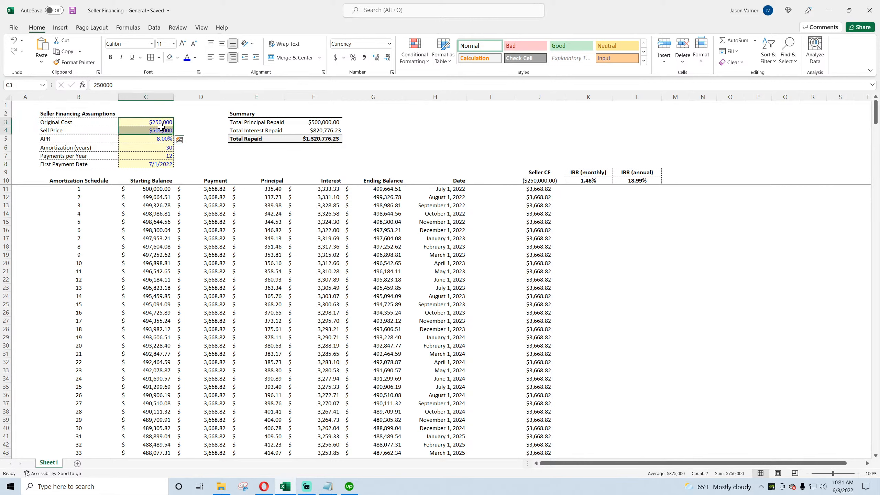
left_click(151, 142)
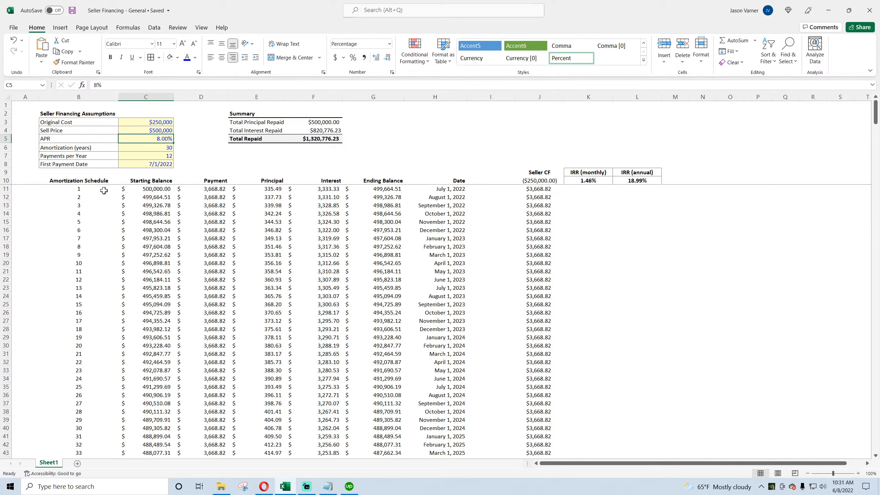
left_click_drag(77, 189, 209, 226)
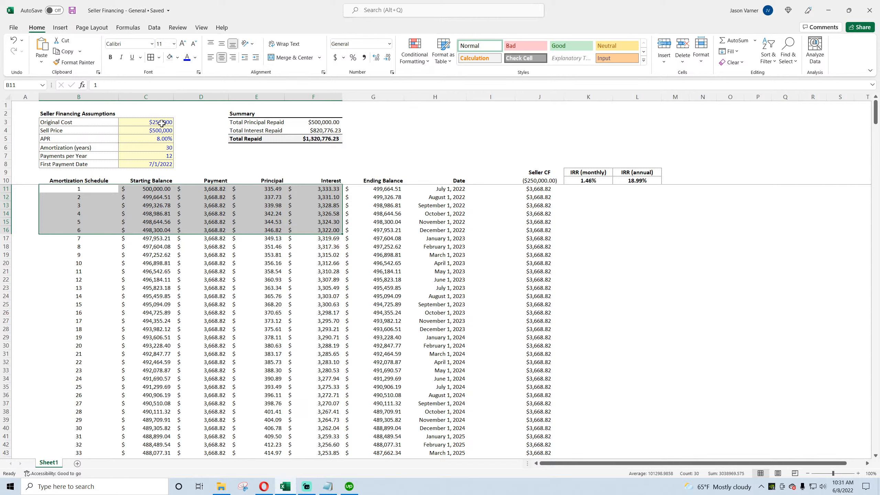
left_click_drag(162, 124, 112, 132)
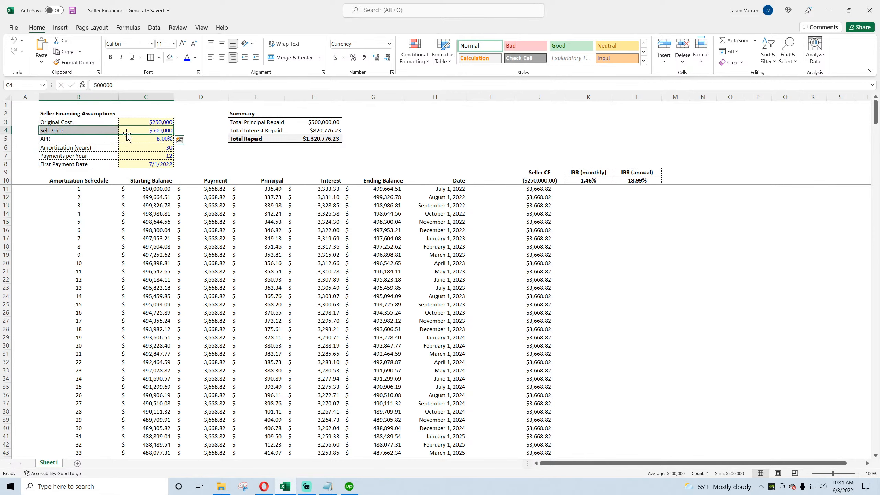
left_click(159, 131)
left_click(161, 126)
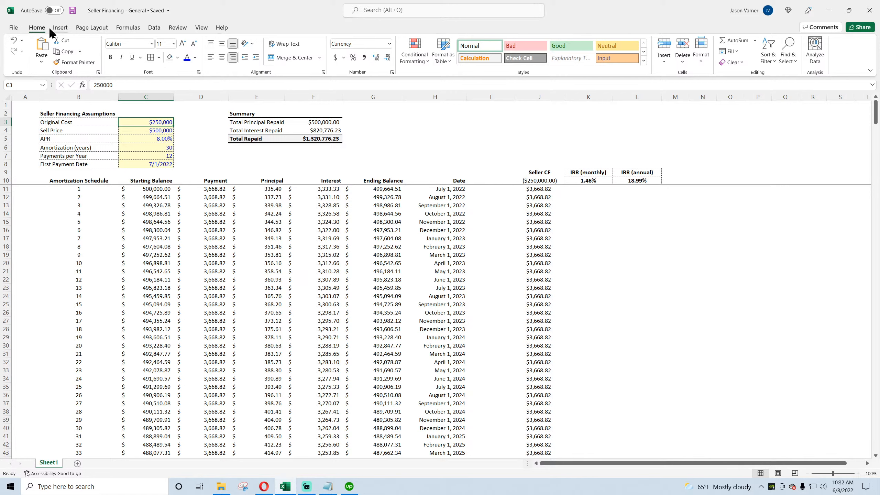
left_click(155, 189)
left_click_drag(154, 188, 435, 312)
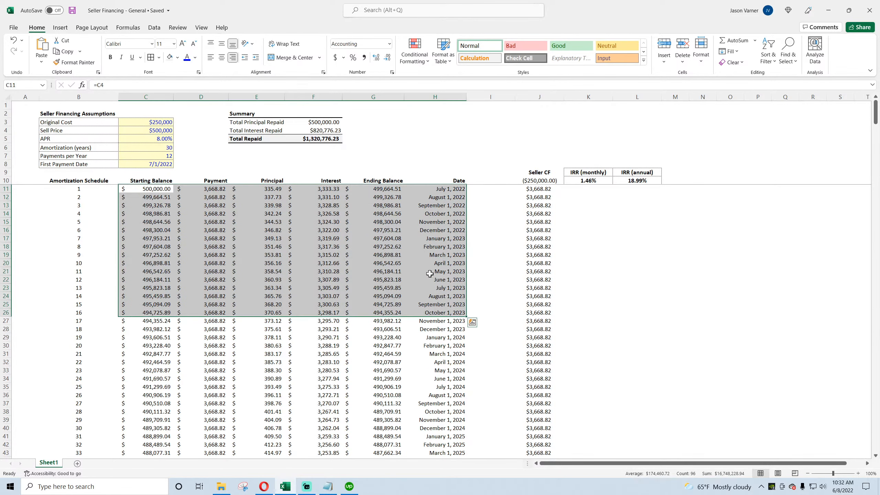
left_click(435, 246)
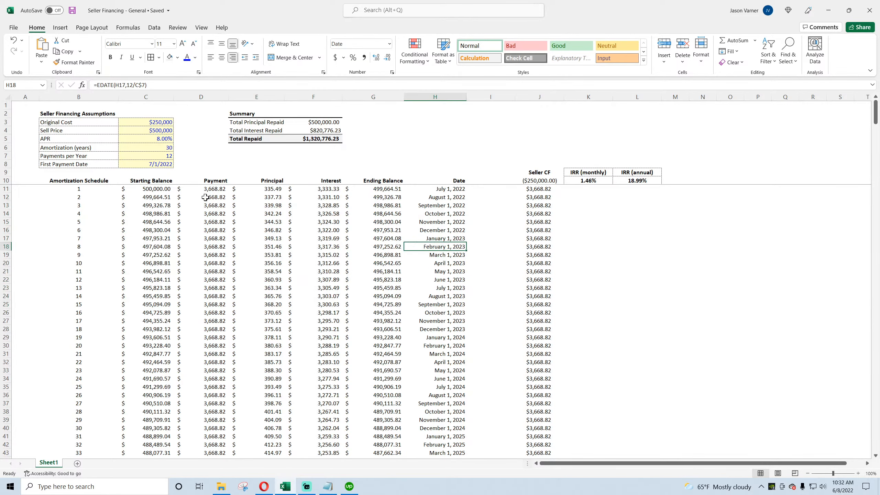
left_click_drag(54, 114, 624, 353)
left_click(151, 223)
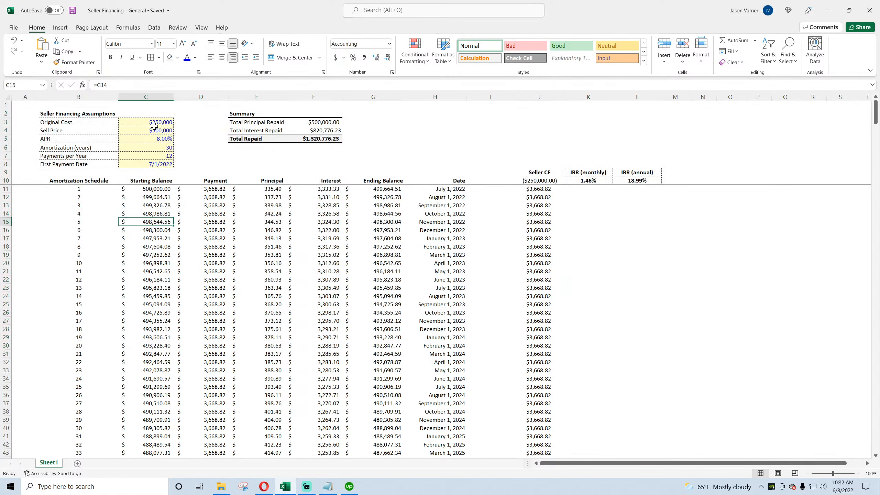
left_click_drag(154, 125, 147, 162)
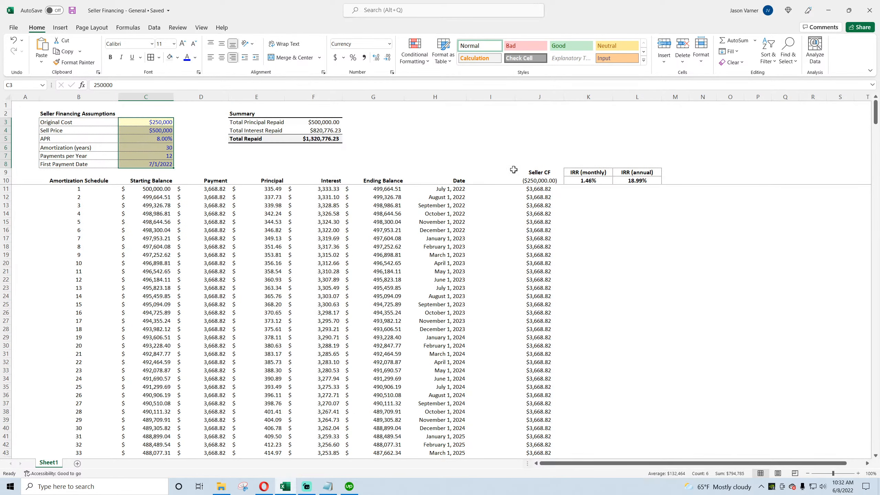
Step: Move the monthly and annual IRR cells beneath the Summary table and save the workbook
left_click_drag(638, 174, 299, 153)
left_click(445, 142)
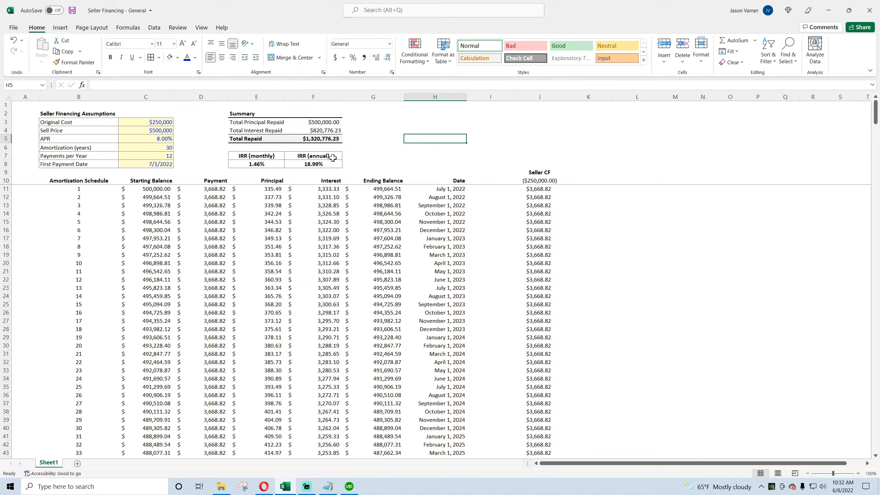
left_click(72, 11)
Step: Shade the whole Seller CF column light gray and make it bold
left_click_drag(546, 173, 556, 441)
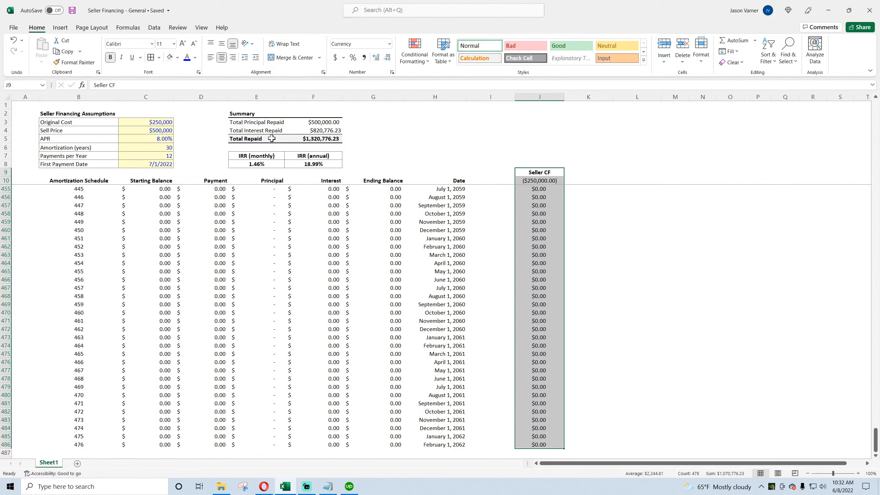
left_click(179, 58)
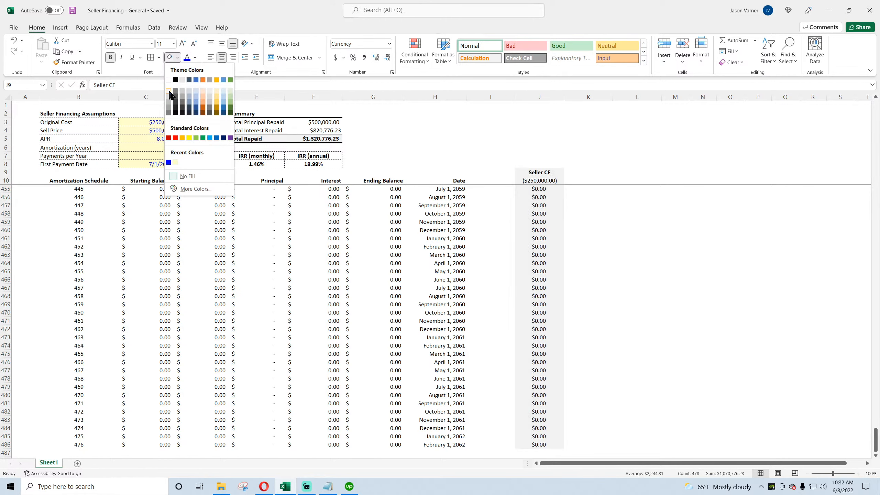
left_click(169, 87)
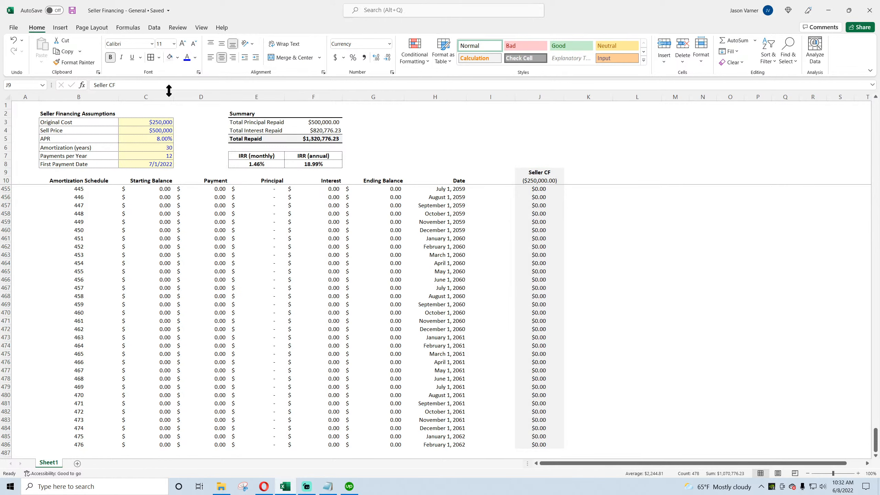
left_click(111, 58)
Step: Save the workbook and switch to the browser article on installment sales
left_click(696, 263)
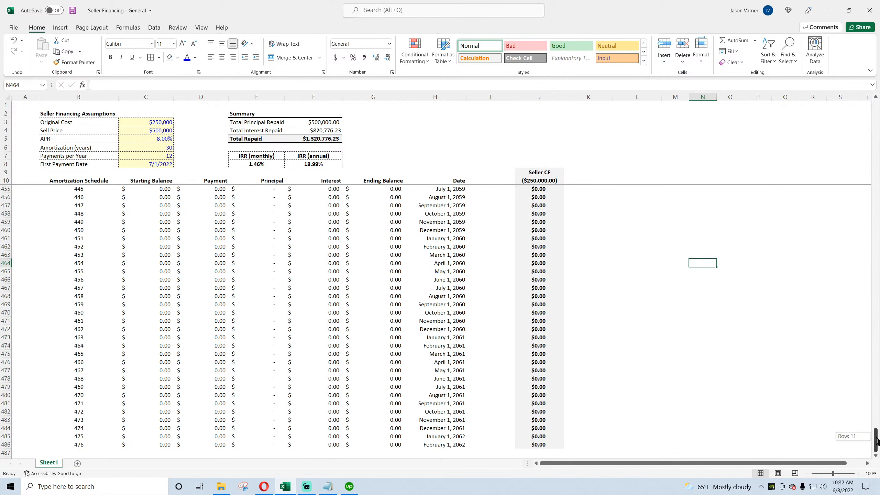
left_click_drag(876, 435, 876, 107)
left_click(758, 246)
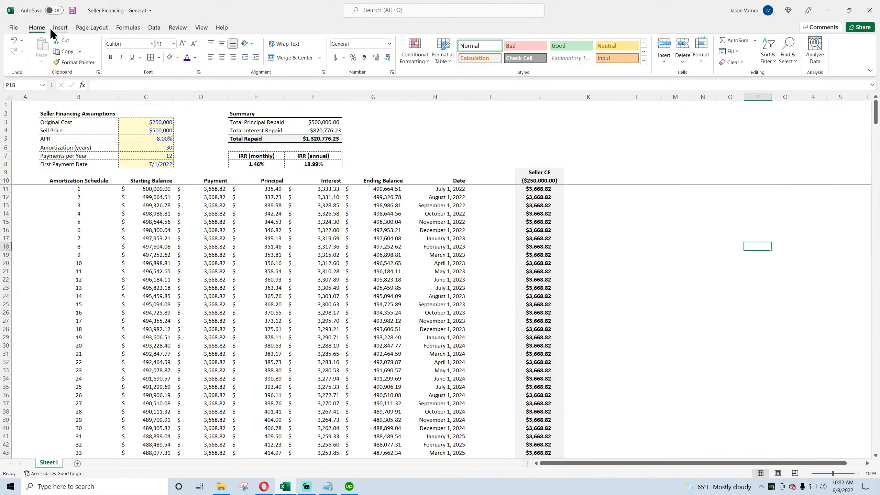
left_click(72, 11)
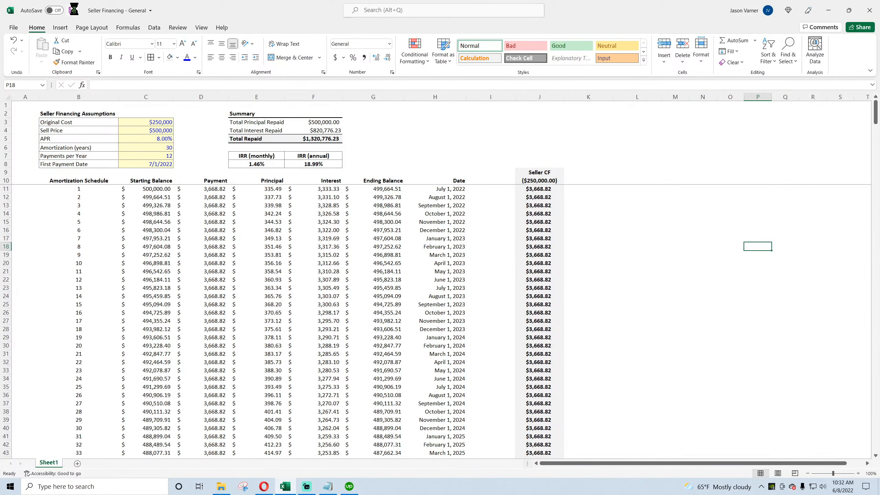
left_click(262, 485)
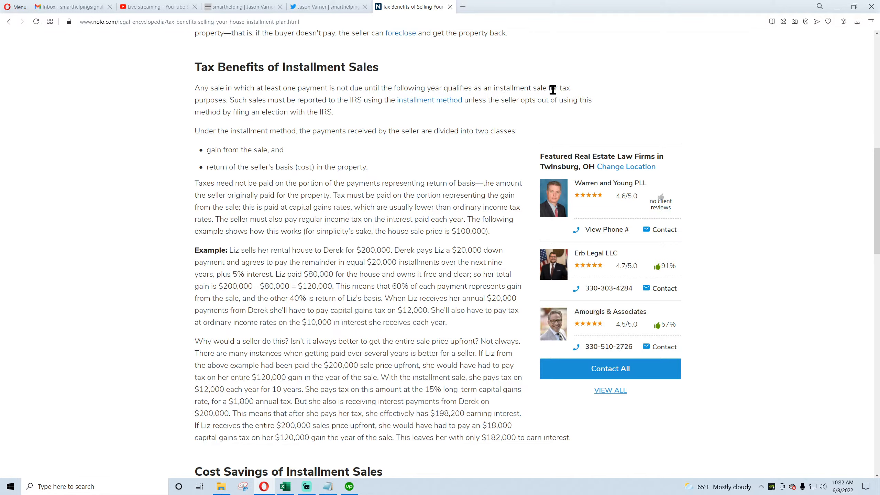
Step: Read the Tax Benefits of Installment Sales section of the article, highlighting its key sentences
left_click_drag(525, 89, 556, 89)
left_click_drag(200, 88, 242, 103)
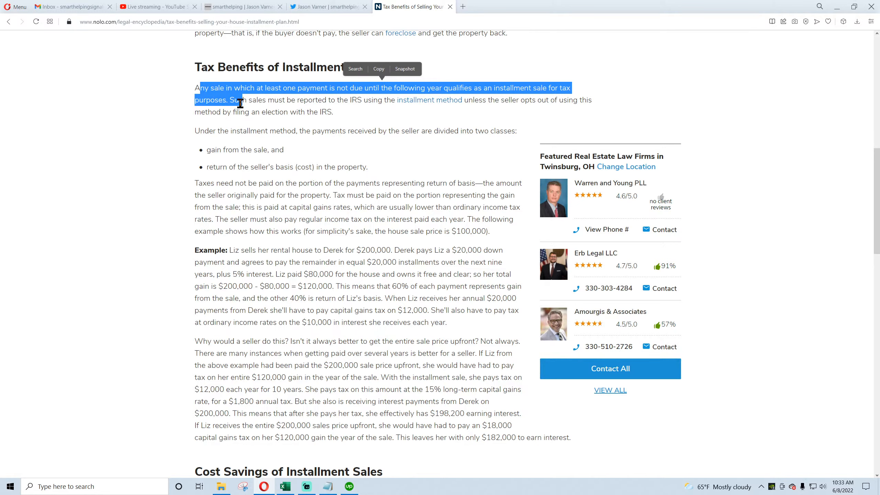
left_click(196, 89)
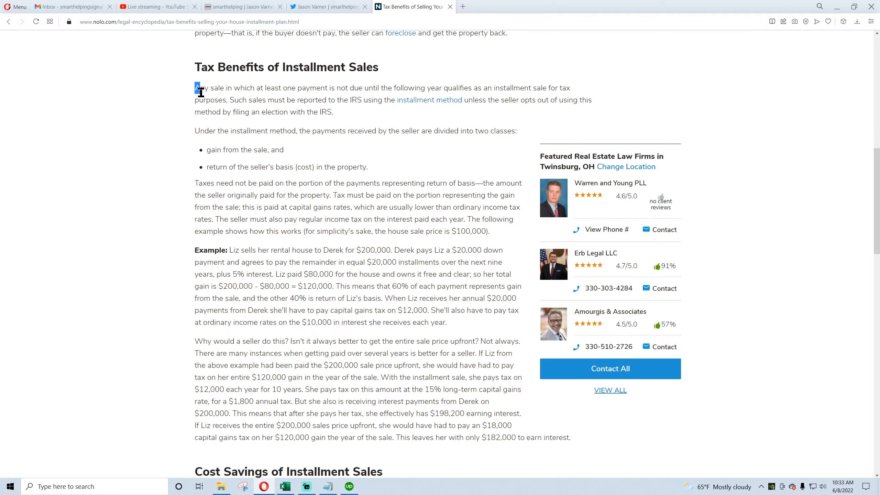
left_click_drag(196, 88, 215, 118)
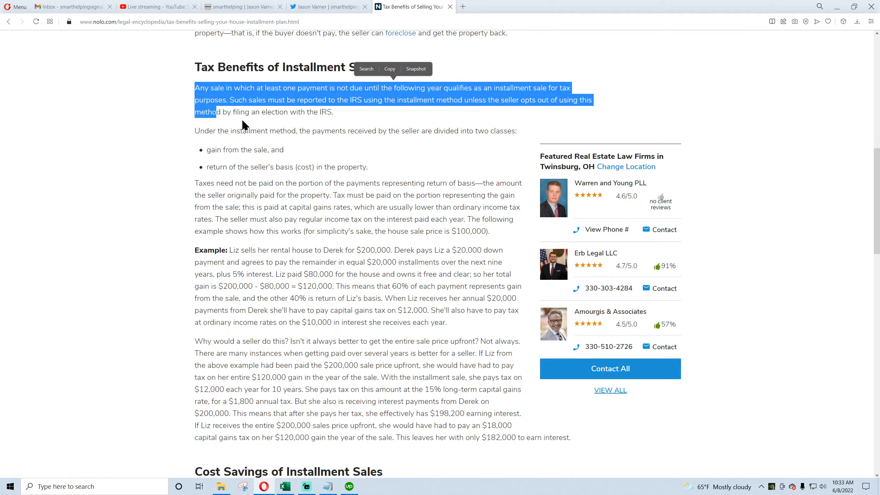
left_click(297, 113)
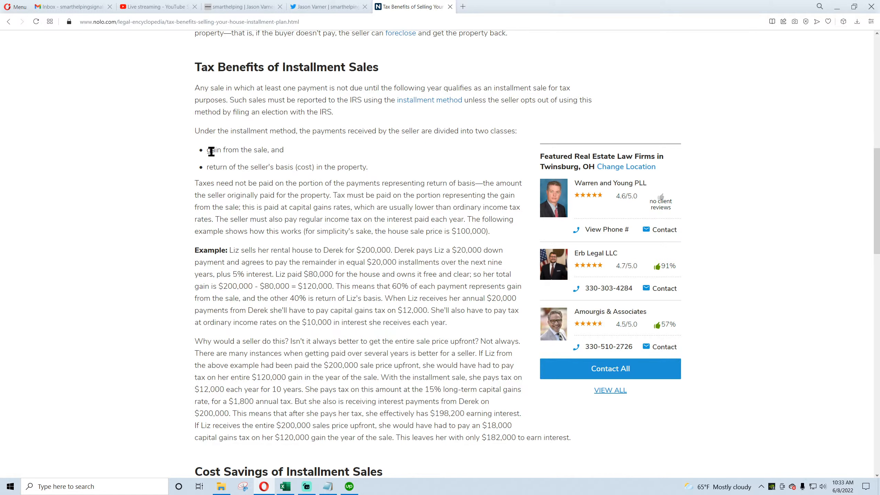
left_click_drag(211, 151, 253, 150)
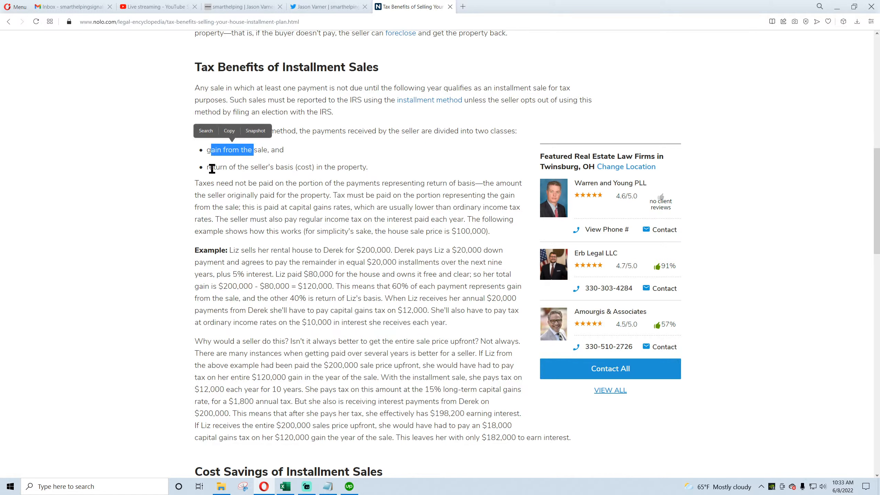
left_click_drag(212, 168, 362, 170)
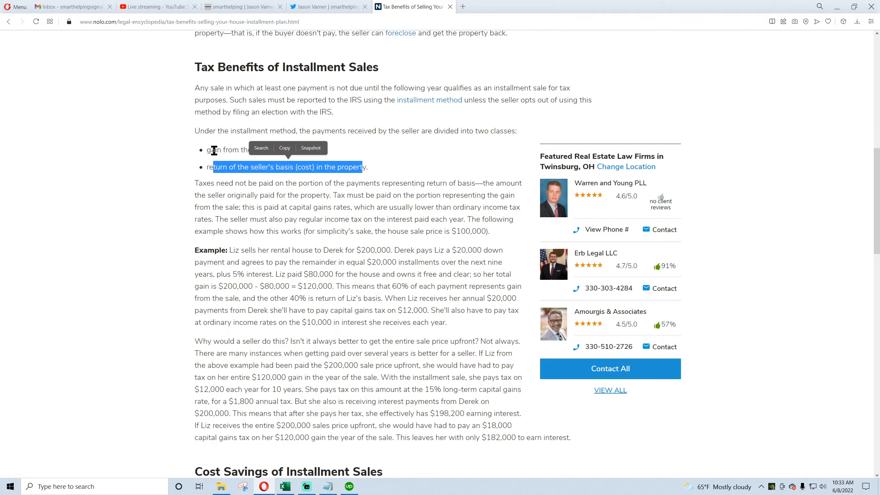
left_click_drag(215, 151, 207, 151)
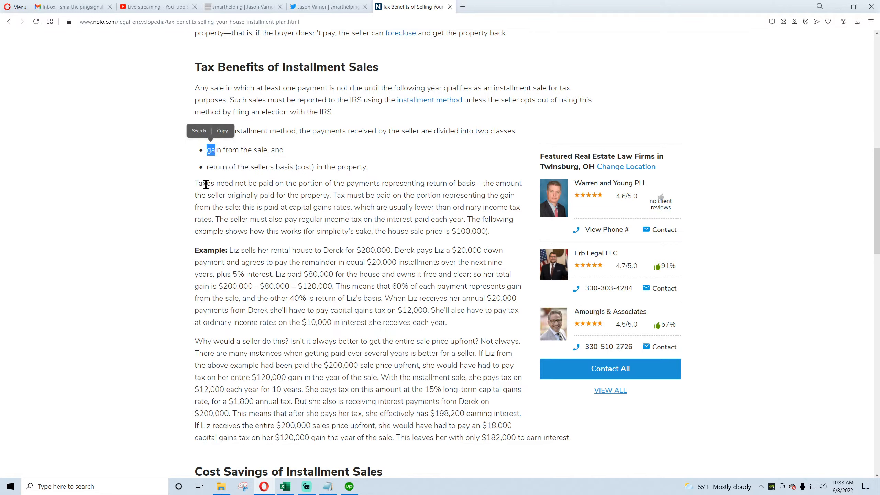
left_click(207, 184)
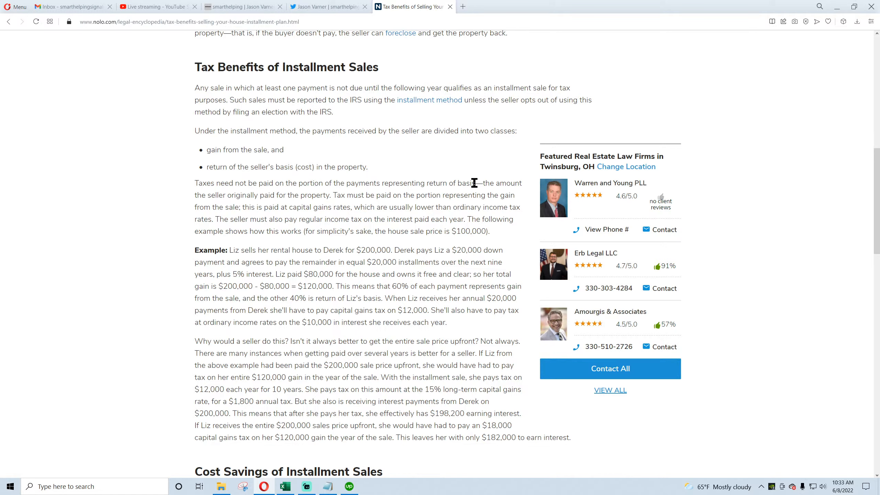
Step: Review the Original Cost input and the first Seller CF cells in the workbook
left_click(289, 488)
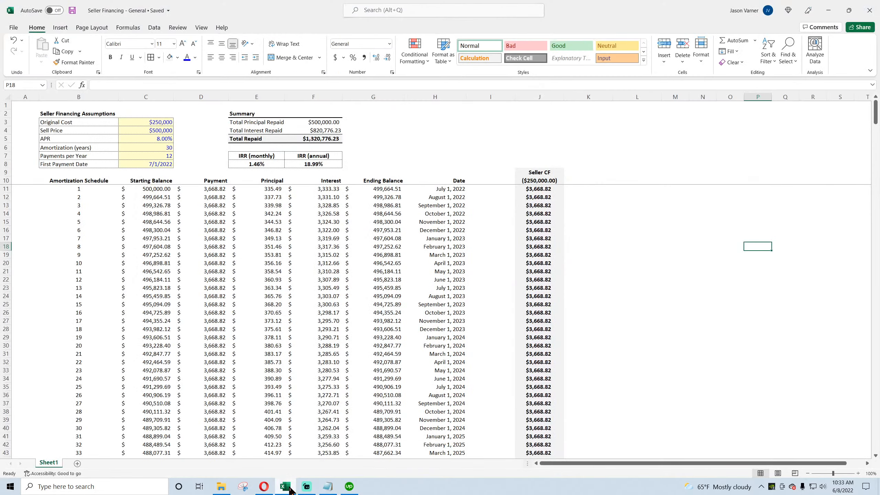
left_click(152, 124)
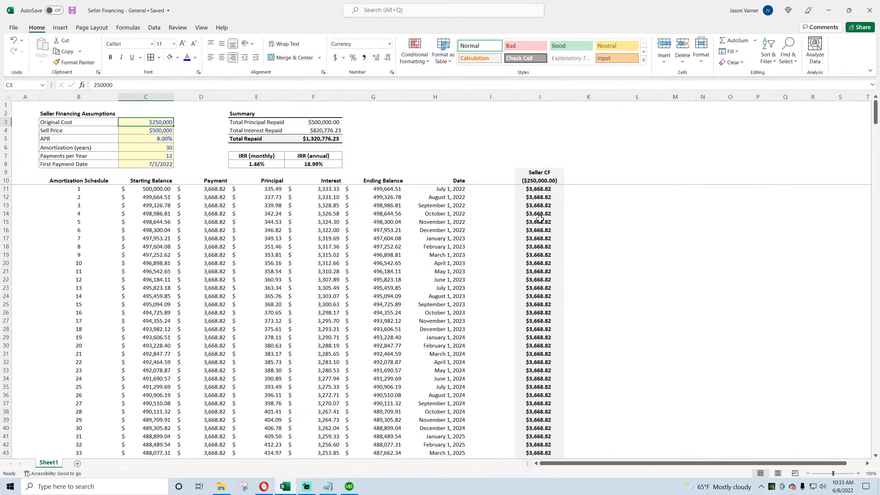
left_click_drag(540, 192, 539, 245)
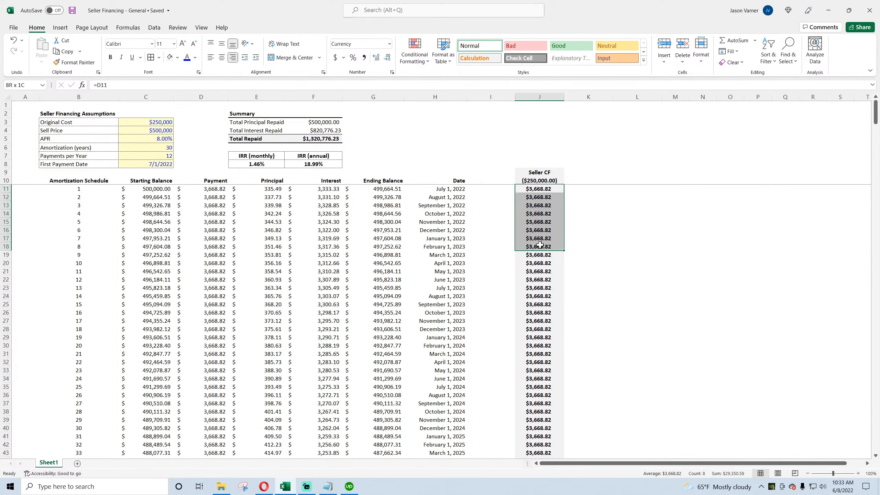
left_click(160, 121)
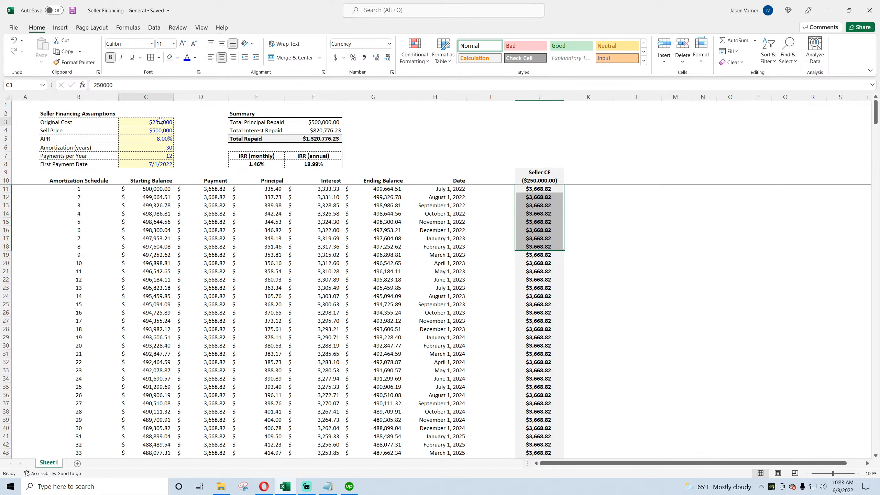
Step: Return to the article and highlight the passages on gain from the sale, return of basis, and tax on interest
left_click(263, 486)
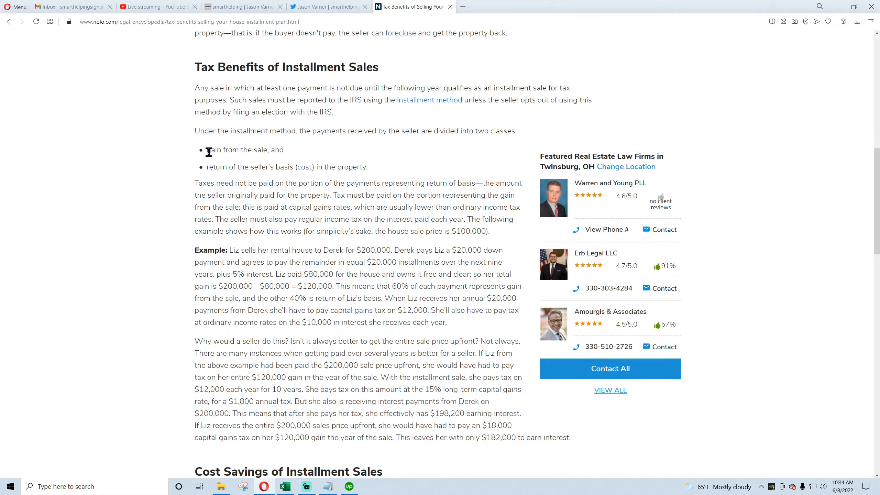
left_click_drag(207, 150, 262, 150)
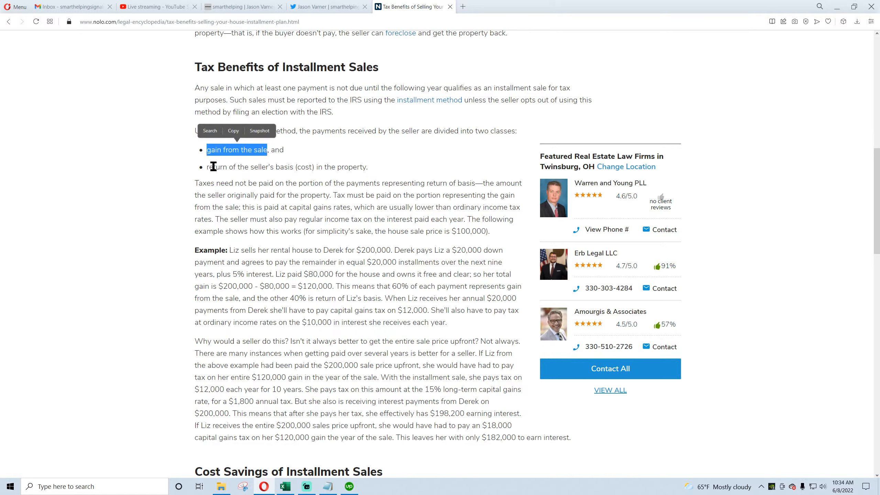
left_click_drag(213, 167, 299, 183)
left_click(245, 222)
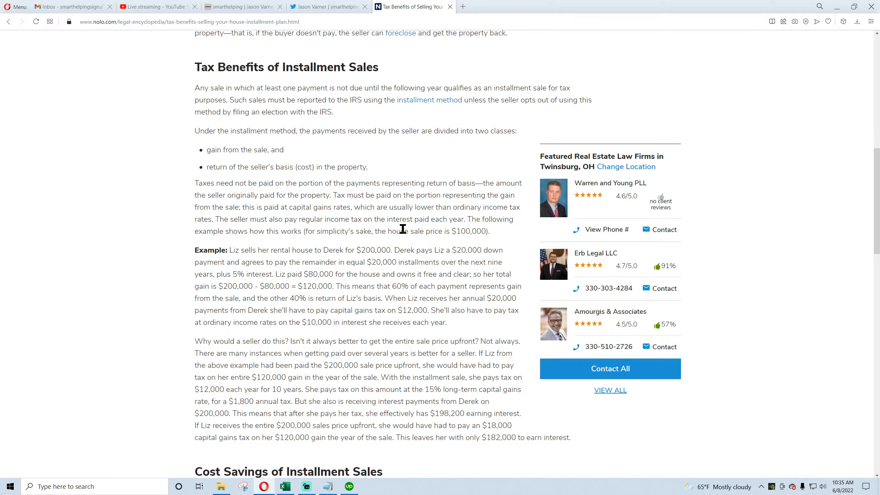
left_click_drag(466, 219, 234, 221)
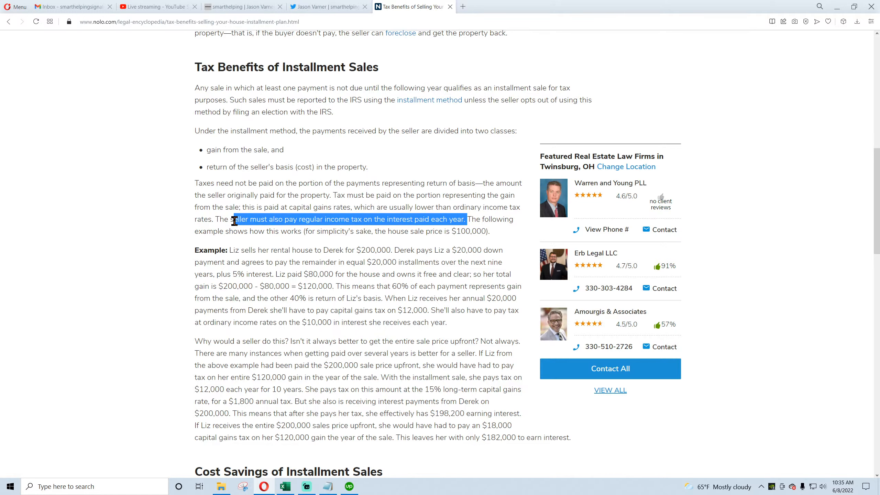
Step: Examine the Interest and Principal columns and their formulas down the amortization schedule
left_click(284, 486)
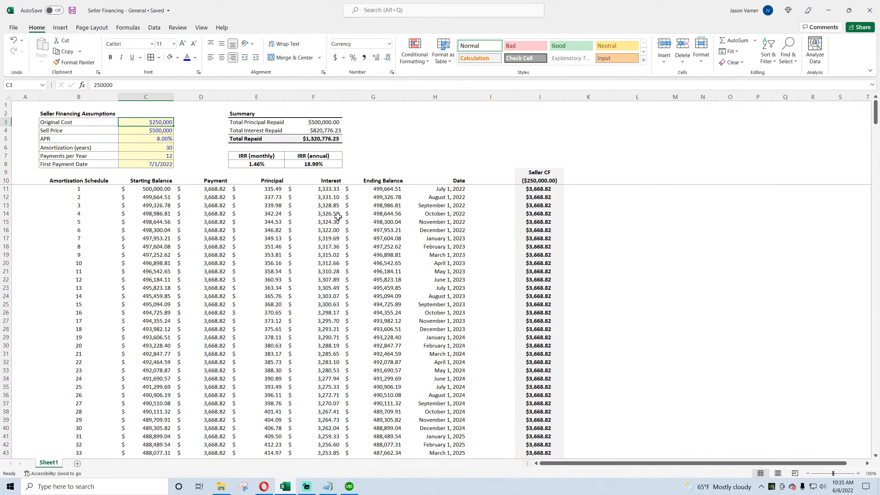
left_click_drag(330, 192, 328, 297)
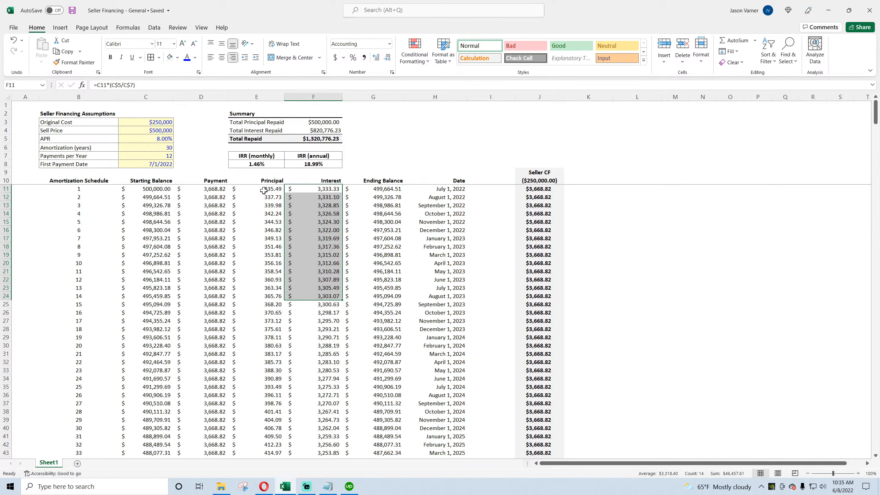
left_click_drag(267, 189, 266, 275)
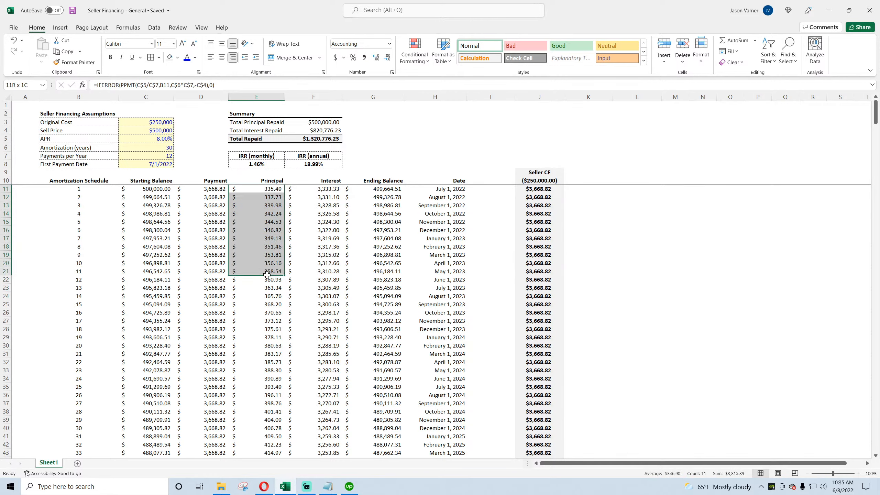
left_click_drag(266, 275, 266, 275)
left_click(270, 188)
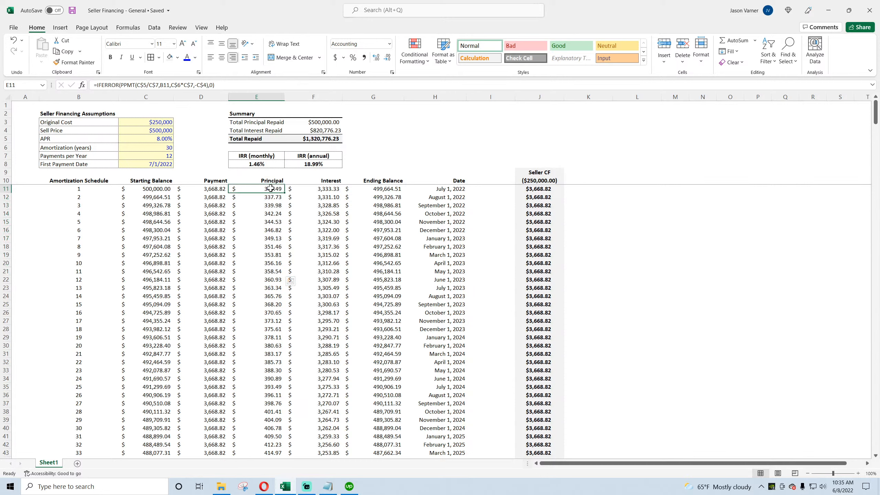
left_click(157, 122)
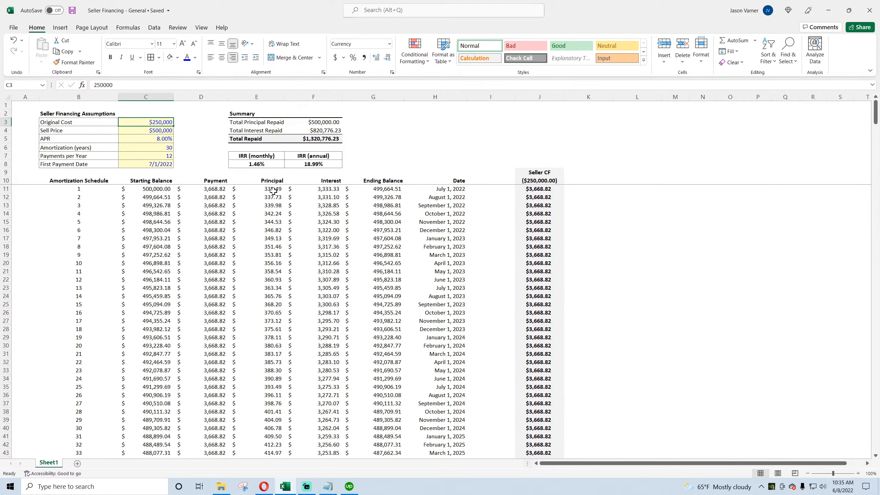
left_click_drag(273, 190, 263, 425)
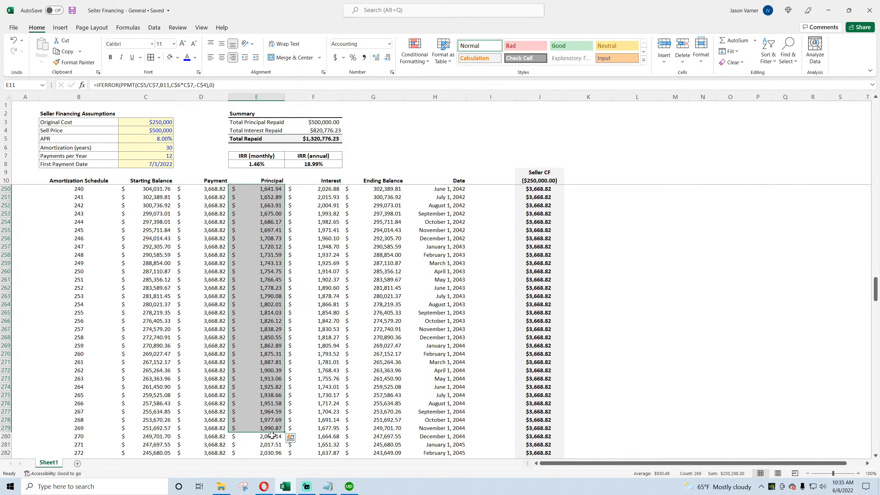
scroll(271, 436, "down", 4)
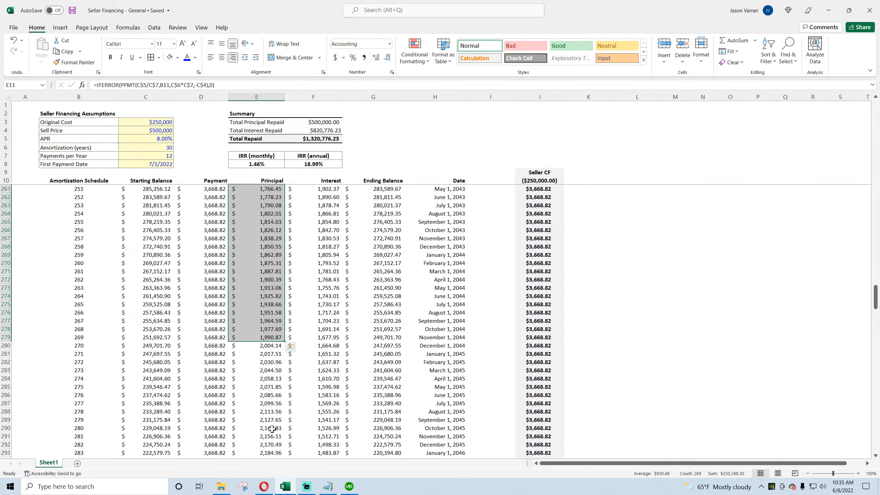
left_click(270, 346)
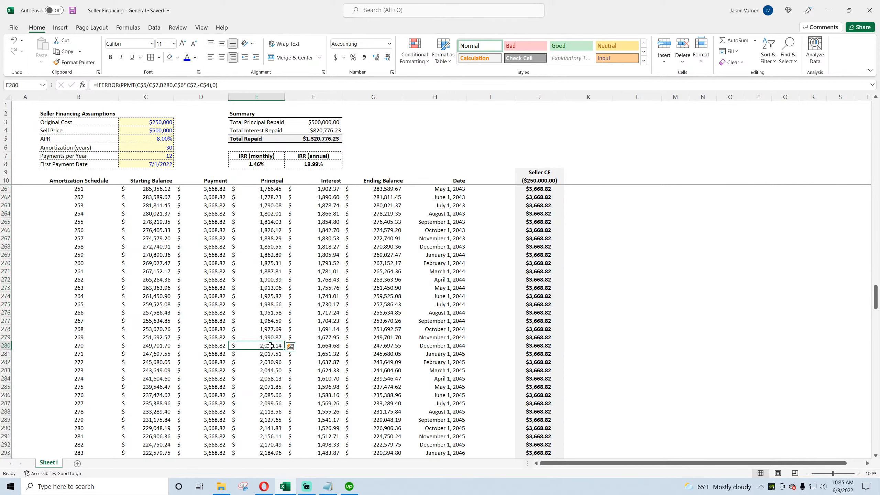
mouse_move(271, 346)
left_mouse_down()
mouse_move(267, 492)
mouse_move(280, 357)
left_mouse_up()
scroll(281, 357, "up", 20)
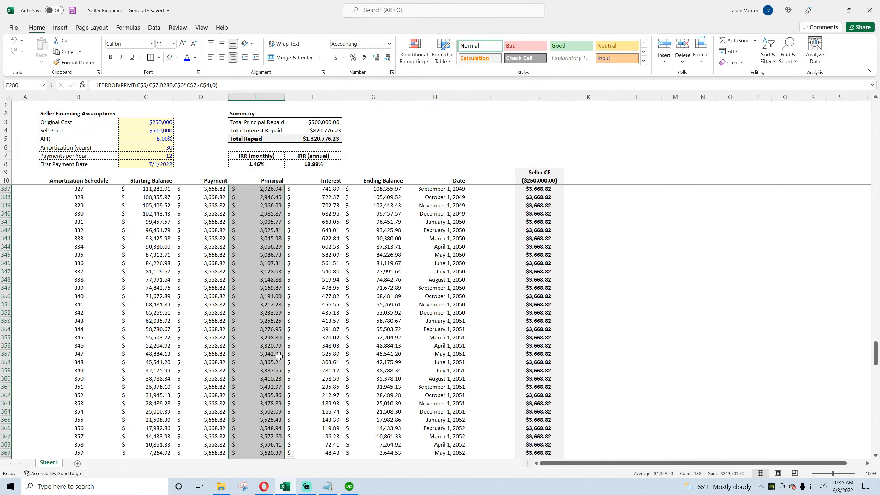
scroll(313, 330, "up", 20)
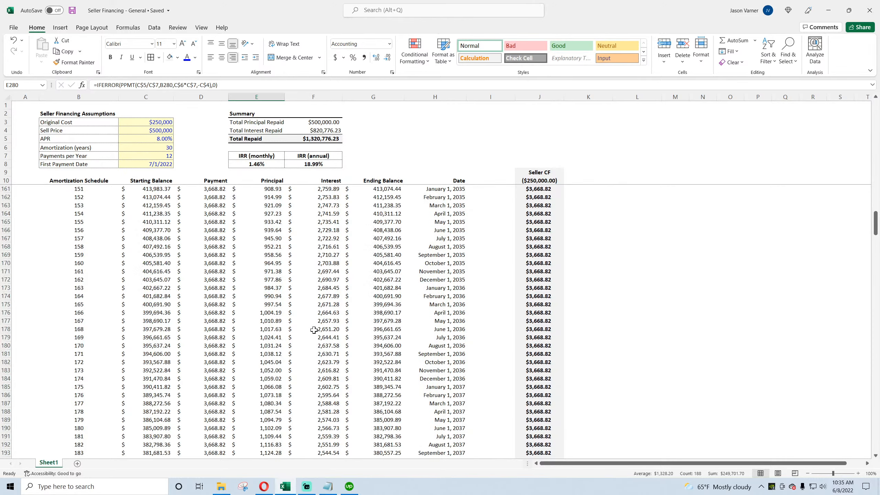
Step: Highlight the annual installment figure in the article's example and return to the assumptions table
left_click(264, 486)
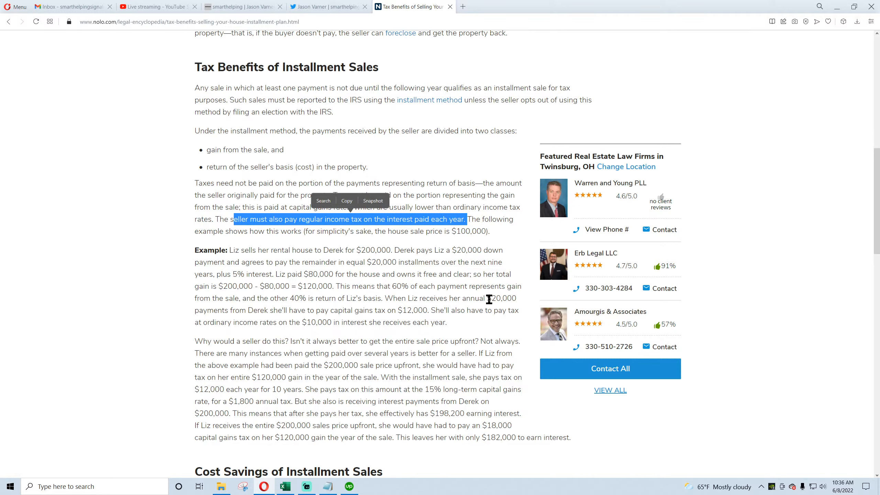
left_click_drag(487, 298, 496, 299)
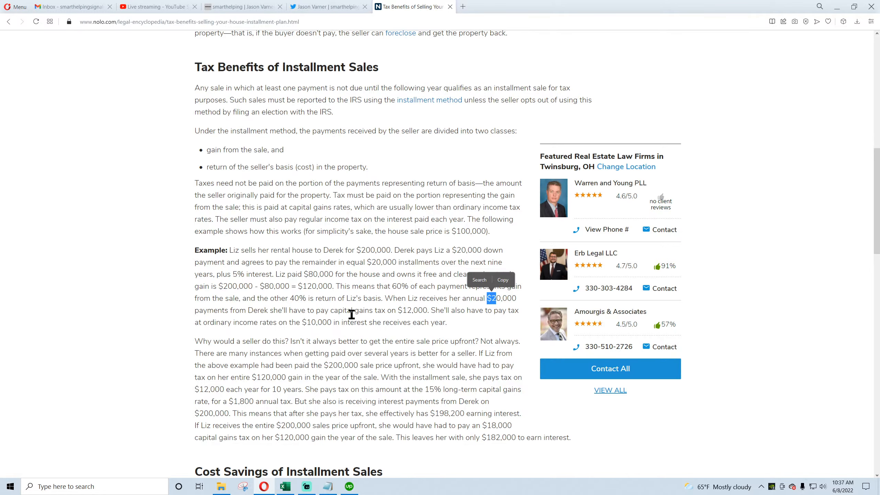
left_click(290, 488)
scroll(268, 336, "up", 10)
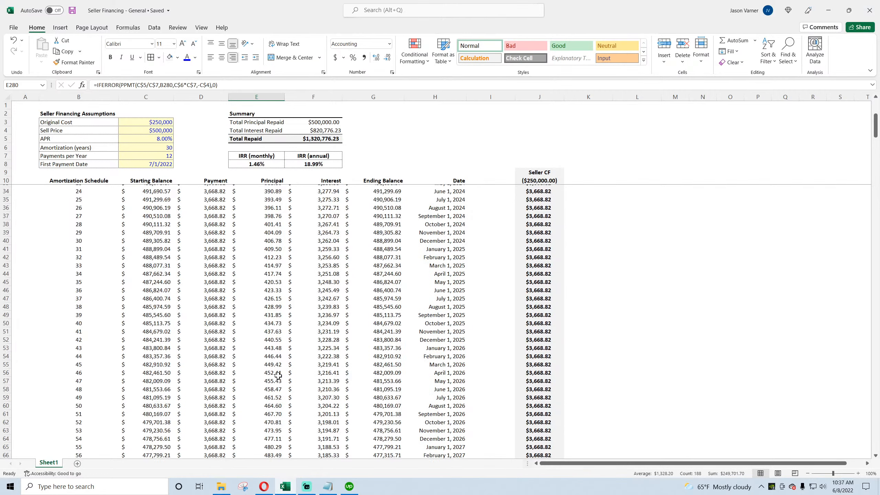
left_click(153, 130)
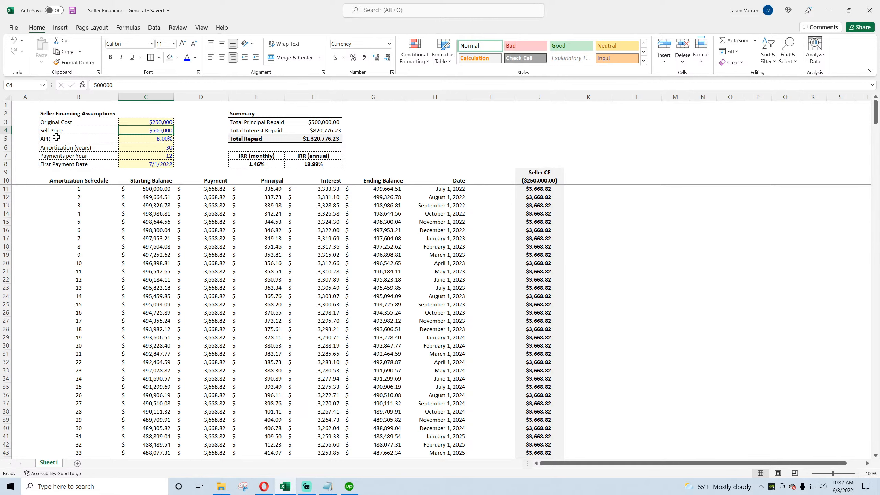
Step: Insert two blank rows above the Sell Price row in the assumptions table
right_click(5, 130)
left_click(39, 199)
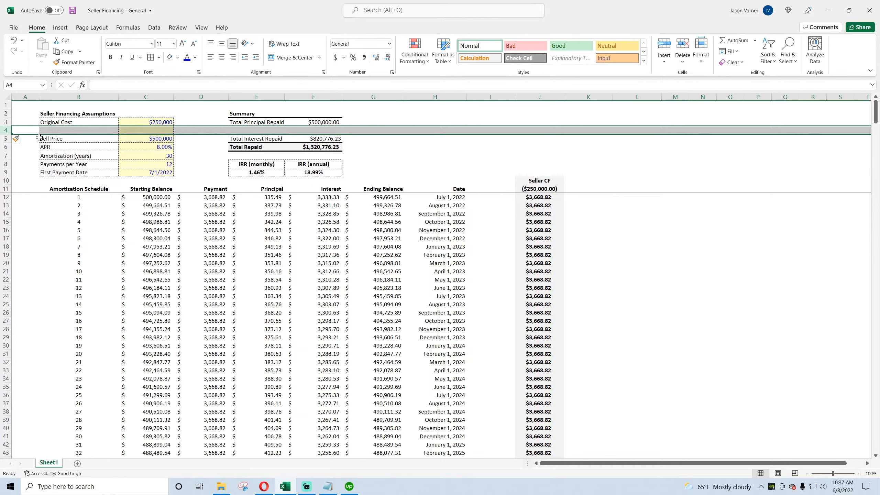
right_click(8, 130)
left_click(35, 199)
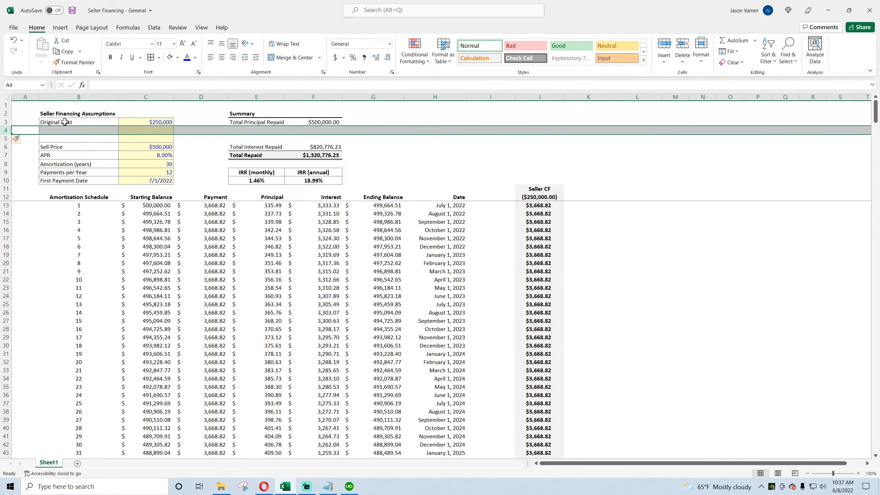
Step: Rename the Sell Price label in the assumptions table to Financed Amount
left_click_drag(55, 147, 126, 131)
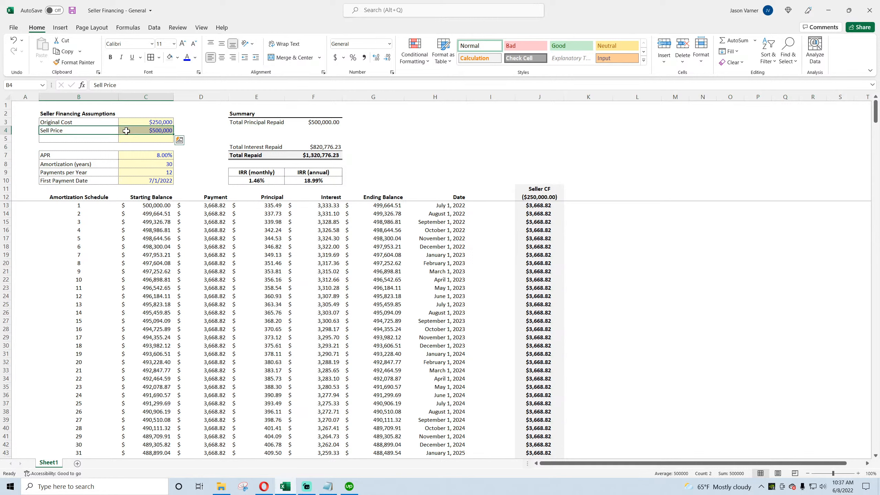
key("ctrl+z")
left_click(98, 147)
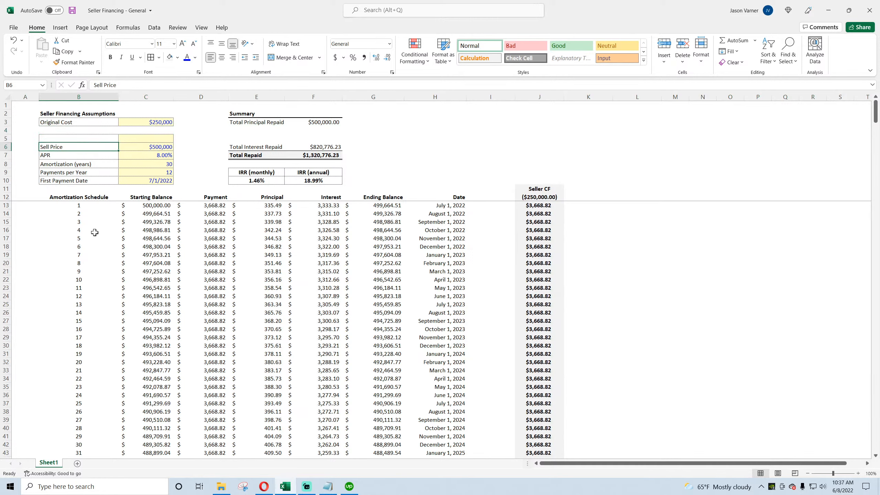
type("Financed Amount")
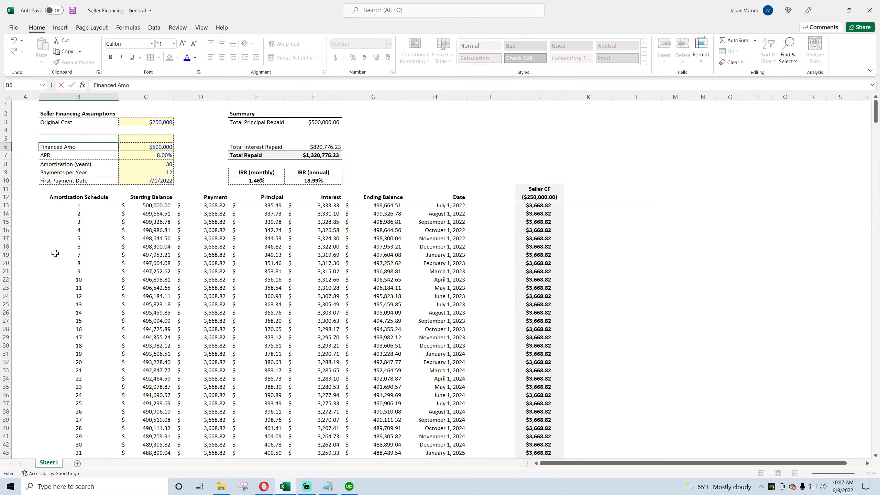
Step: Copy the Financed Amount row of the assumptions table into the first blank row above it
key("Return")
left_click_drag(83, 147, 124, 146)
key("ctrl+c")
left_click(72, 130)
key("ctrl+v")
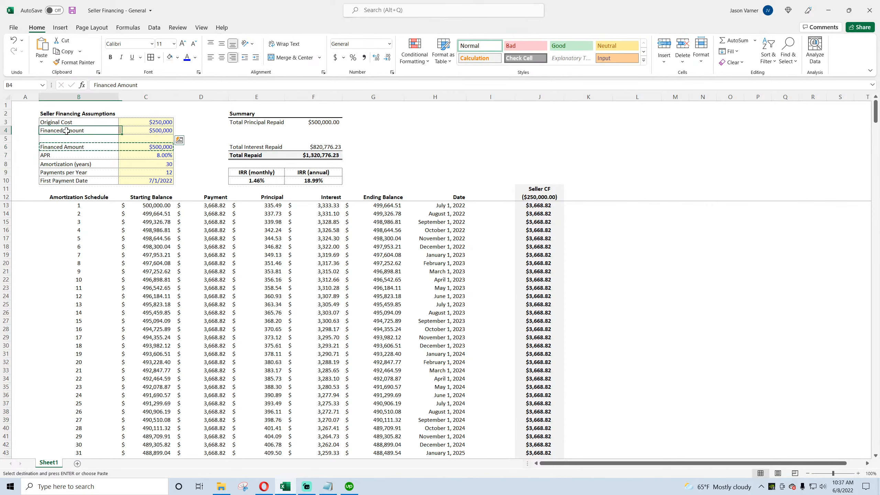
Step: Relabel the copied row Sell Price and set its value to 500,000
left_click(72, 130)
type("Sel")
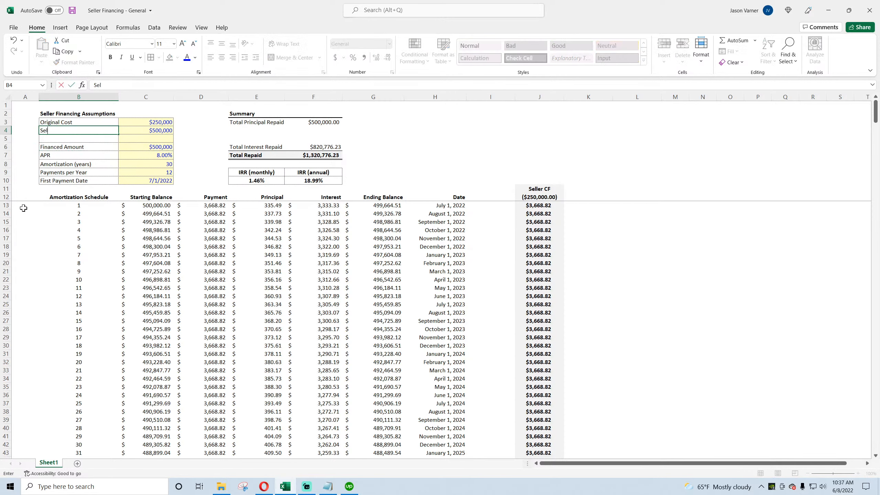
type("l Price")
key("Tab")
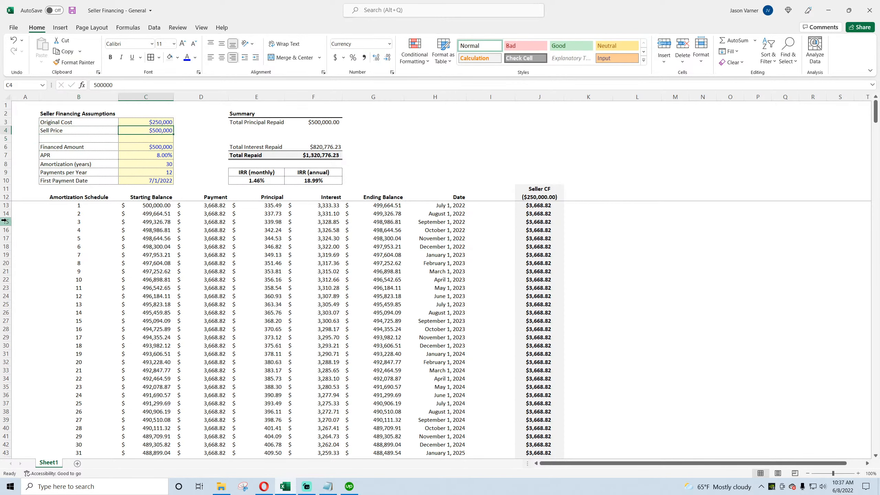
type("500,000")
key("Return")
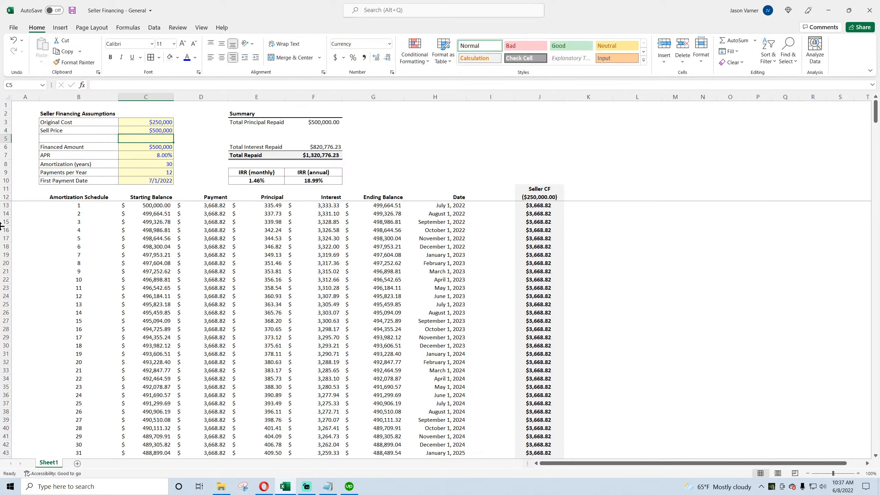
Step: Add a Down Payment row below Sell Price, extend the input formatting to it, and enter 80000
type("Down Payment")
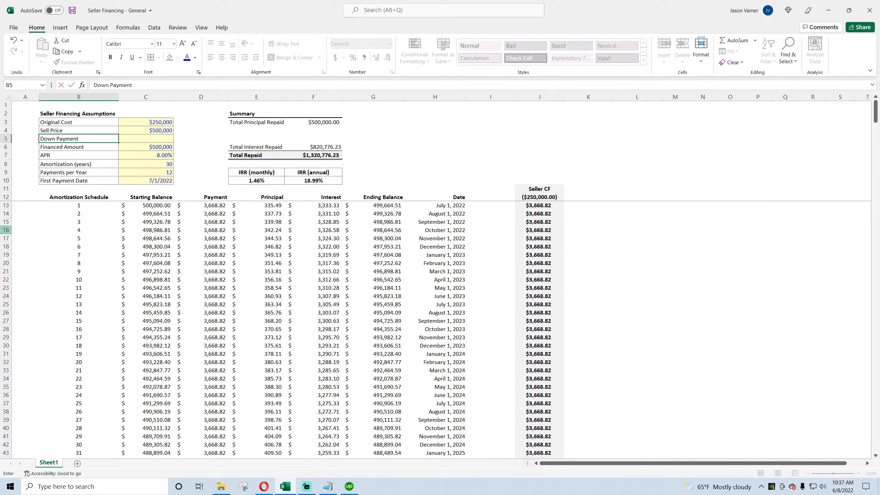
key("Return")
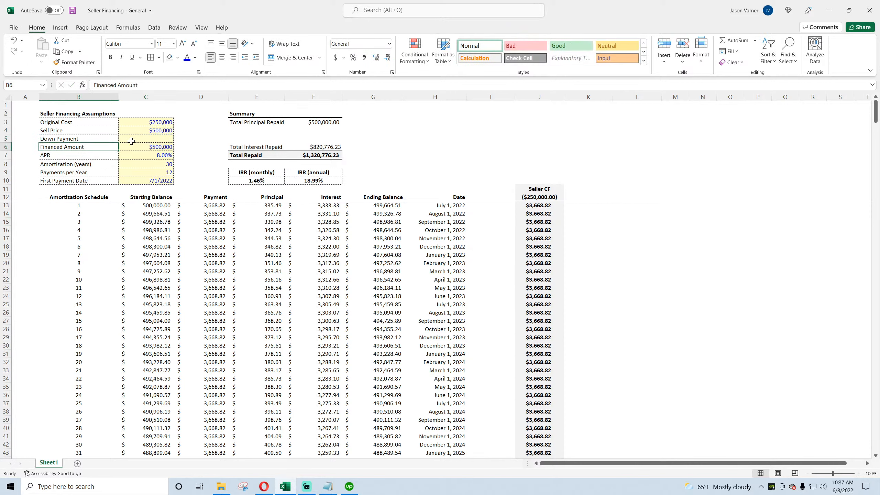
left_click(156, 136)
left_click(170, 131)
left_click_drag(174, 135, 170, 140)
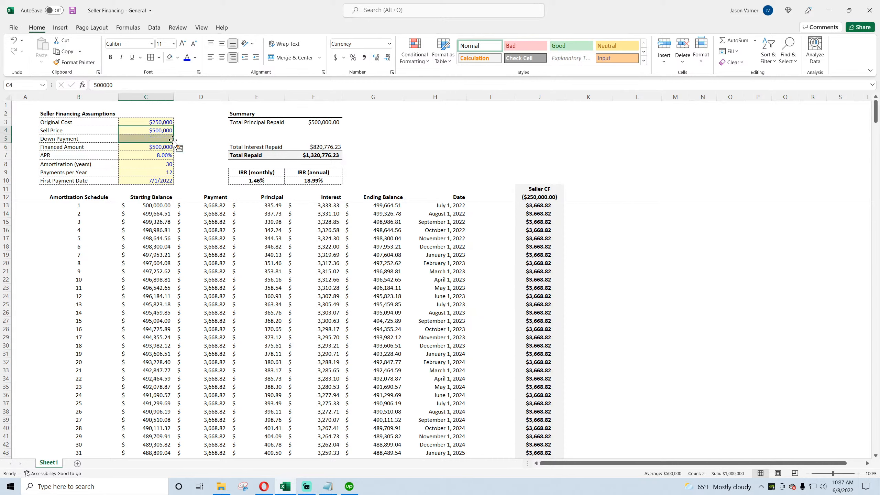
left_click(169, 138)
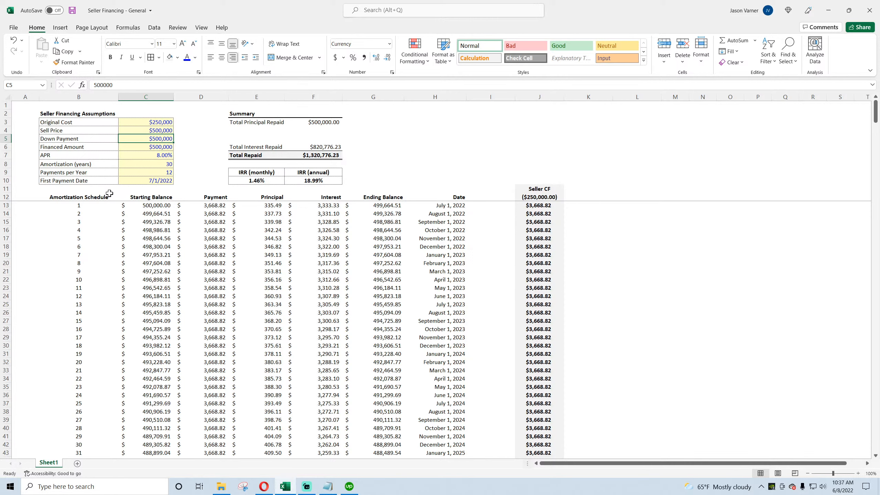
type("1")
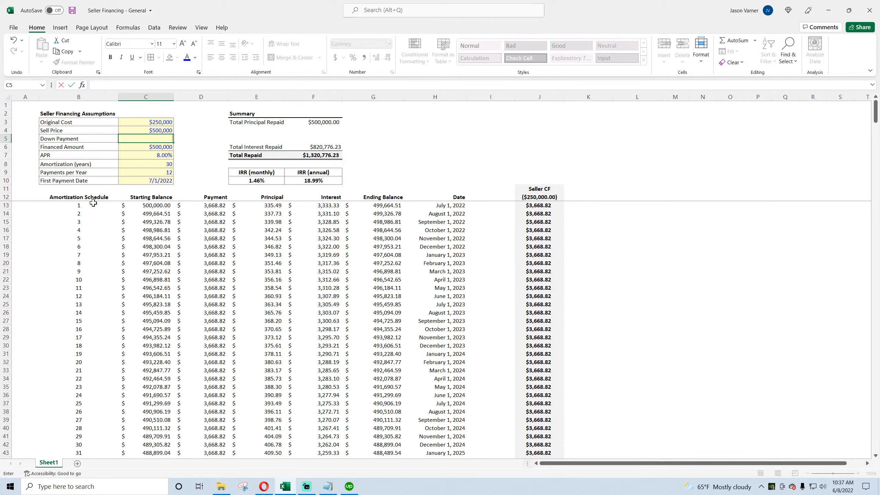
type("80000")
key("Return")
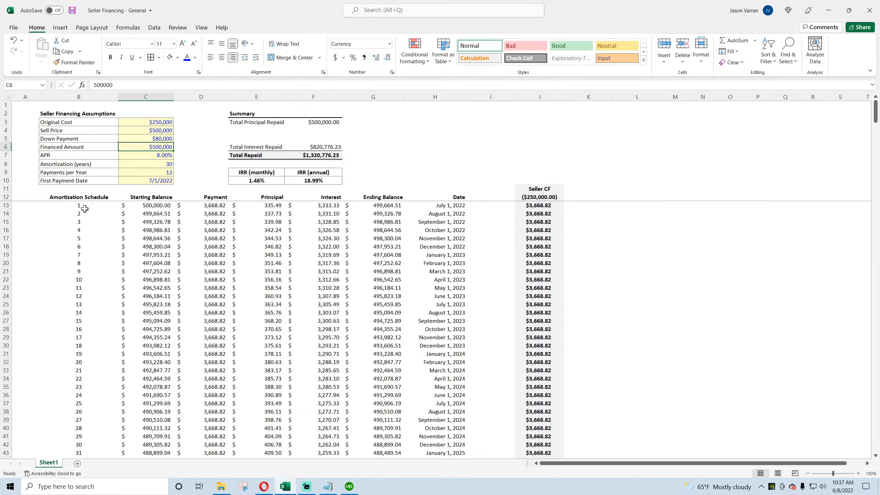
Step: Make Financed Amount a formula subtracting Down Payment from Sell Price
type("=")
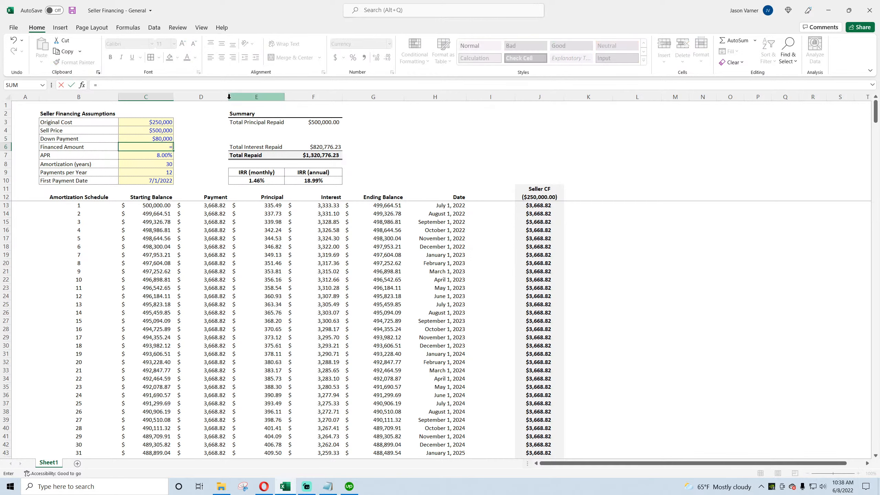
left_click(162, 130)
type("-")
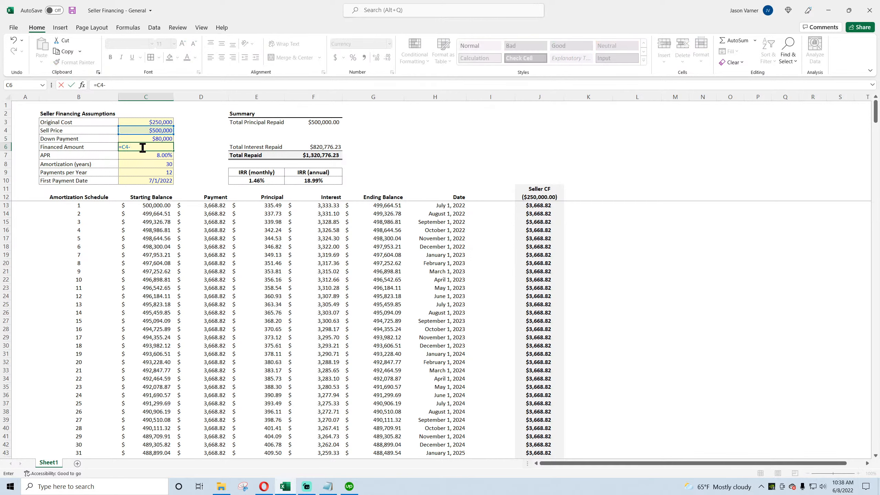
left_click(162, 139)
key("Return")
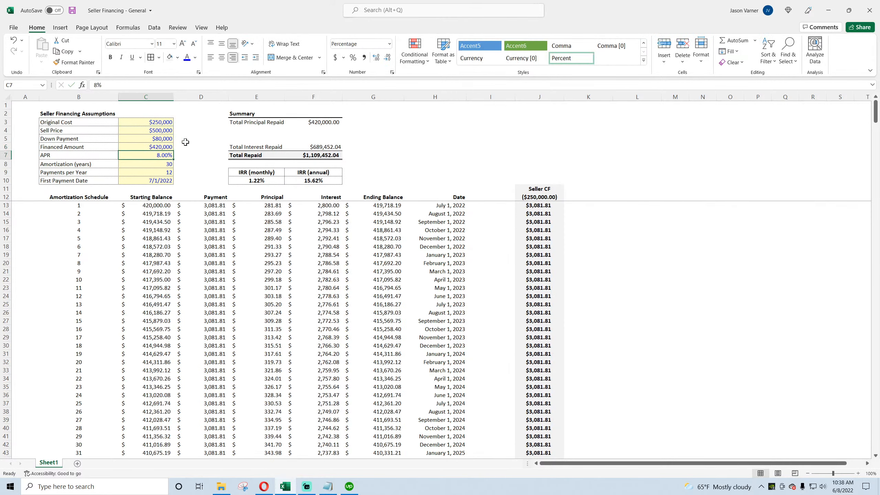
Step: Change the Financed Amount value's font color to black and save the workbook
key("Up")
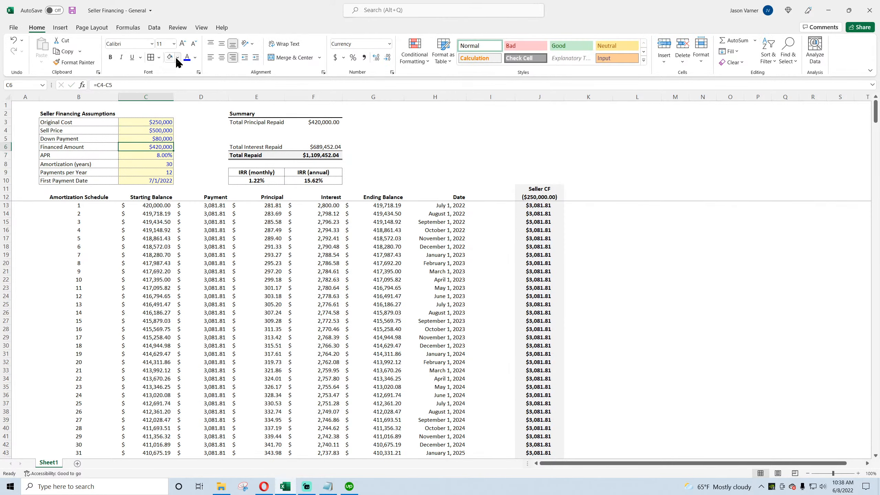
left_click(195, 57)
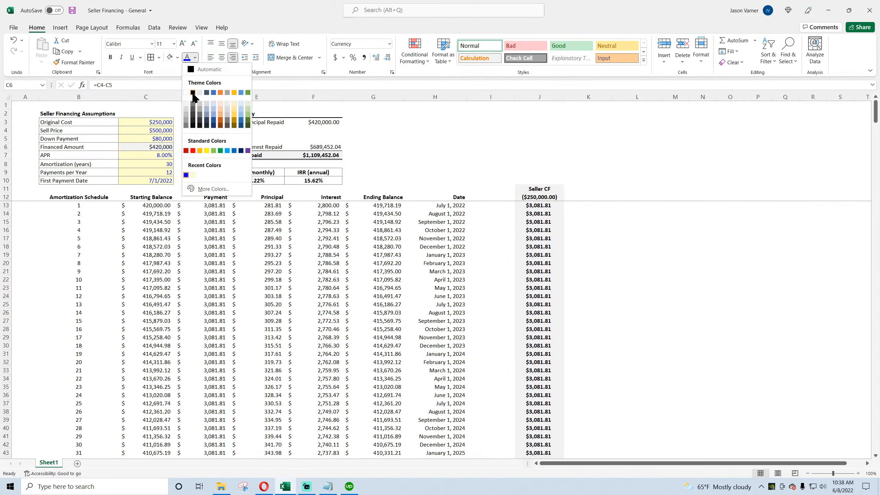
left_click(193, 93)
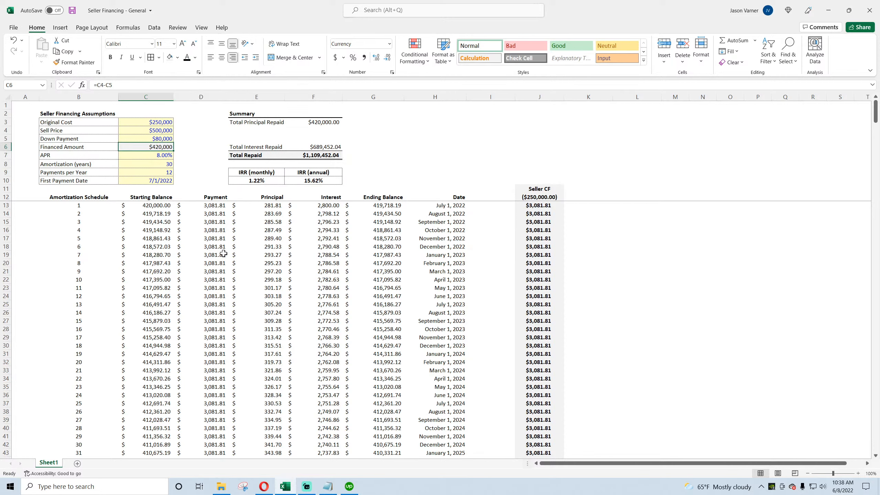
left_click(73, 12)
Step: Rearrange the Summary so the totals sit directly under Total Principal Repaid and the IRR table sits below
left_click_drag(257, 172, 428, 123)
left_click_drag(258, 148, 322, 135)
left_click(321, 158)
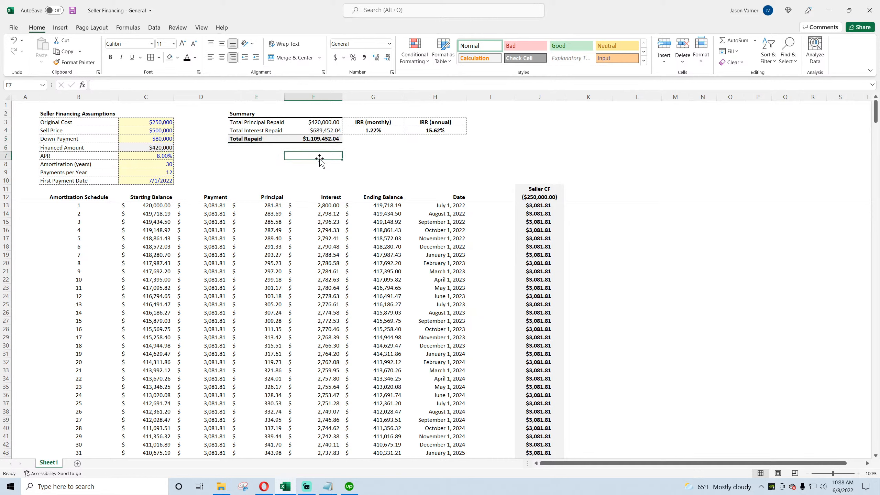
left_click_drag(375, 122, 312, 164)
left_click(435, 155)
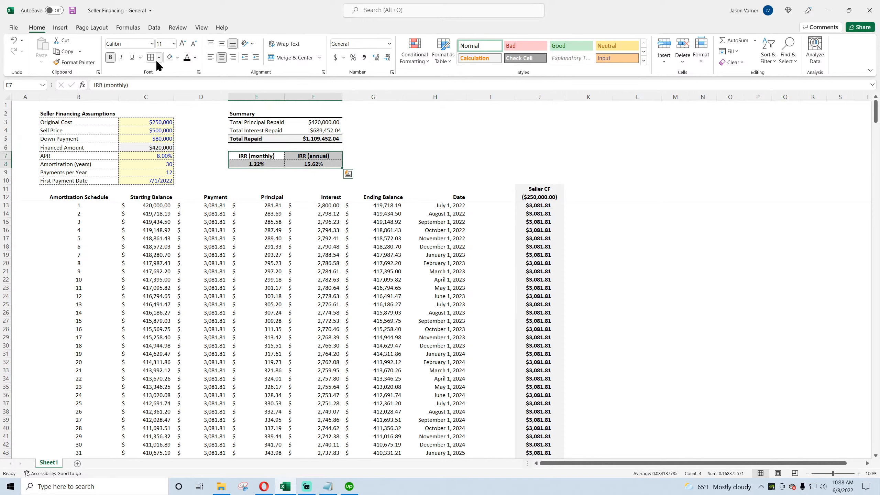
Step: Apply a gray fill to the IRR table and save the workbook
left_click(474, 132)
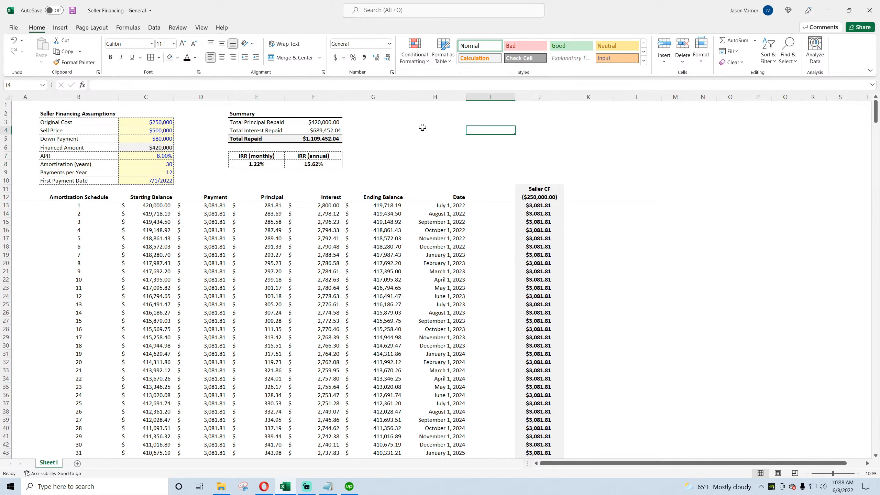
left_click_drag(265, 157, 299, 168)
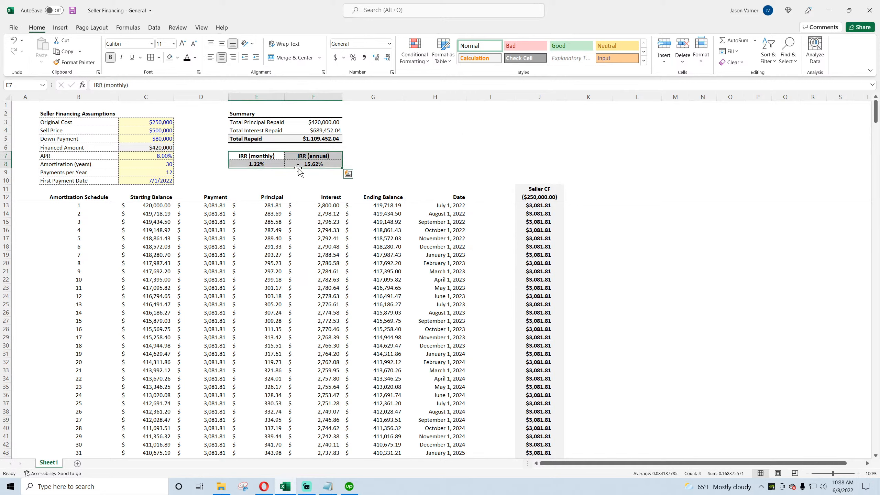
left_click(176, 57)
left_click(170, 93)
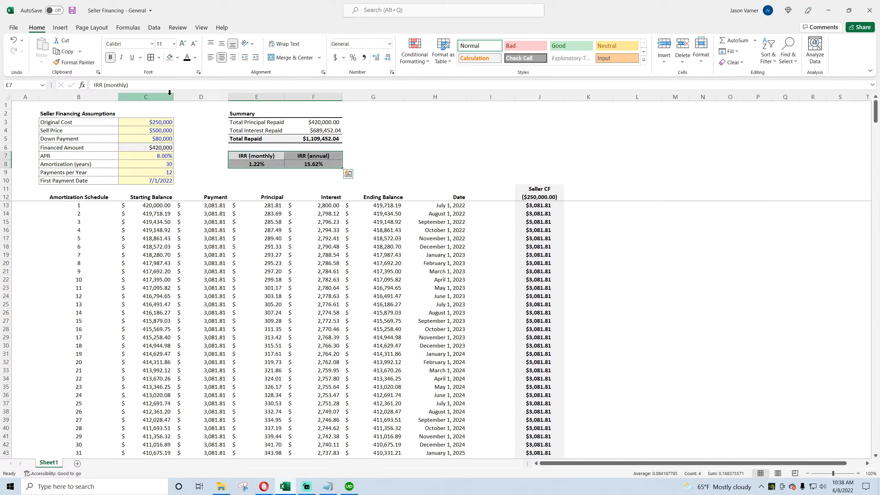
left_click(490, 147)
left_click(72, 10)
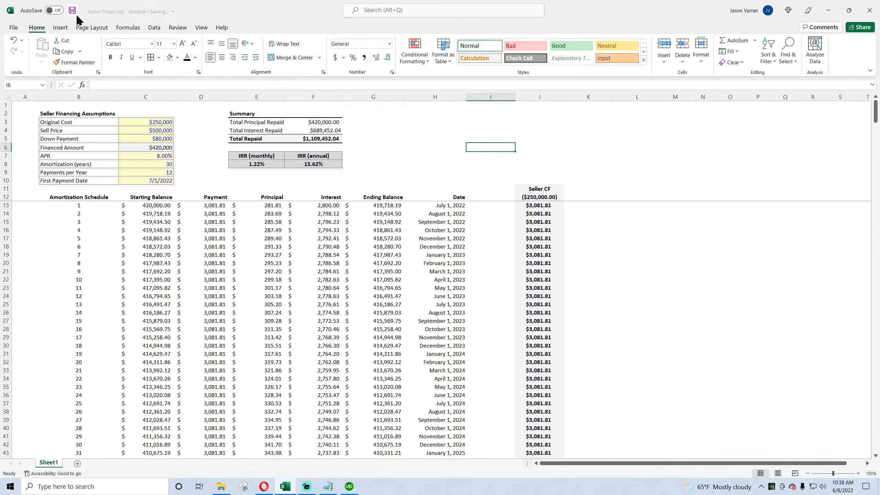
Step: Add a Gain label in H3 with a formula in I3 subtracting Original Cost from Sell Price
left_click(323, 166)
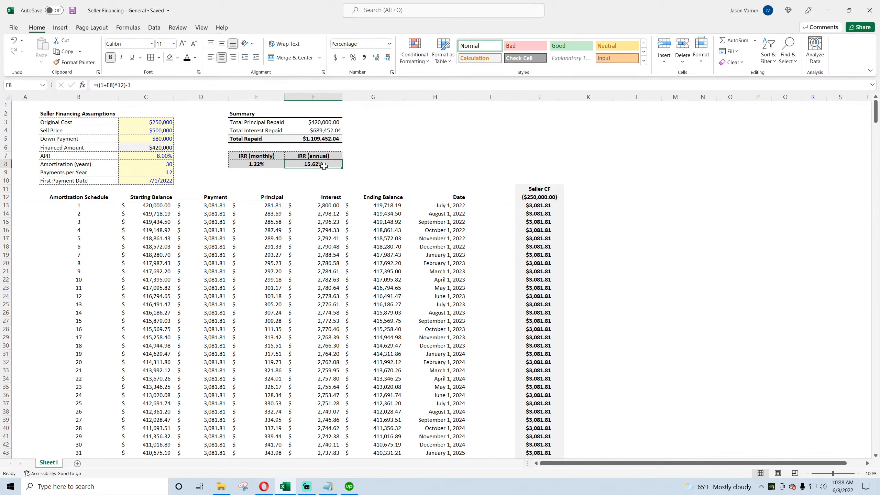
left_click(156, 138)
left_click(158, 147)
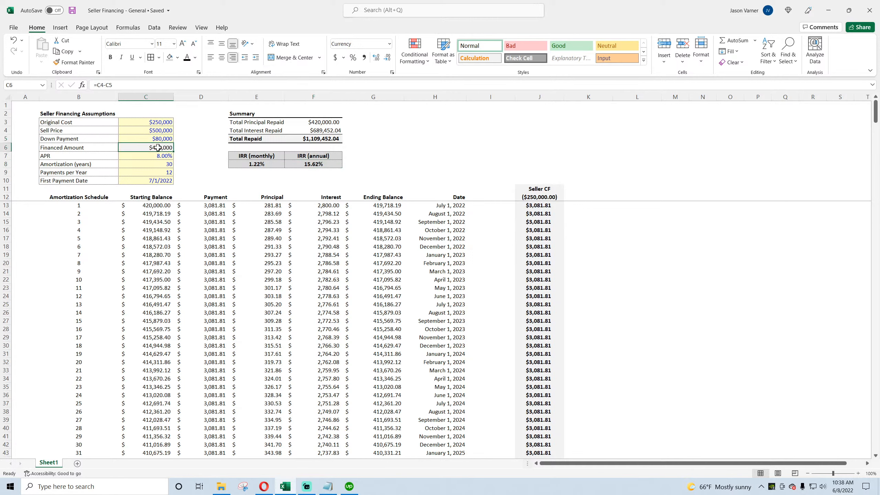
left_click(408, 122)
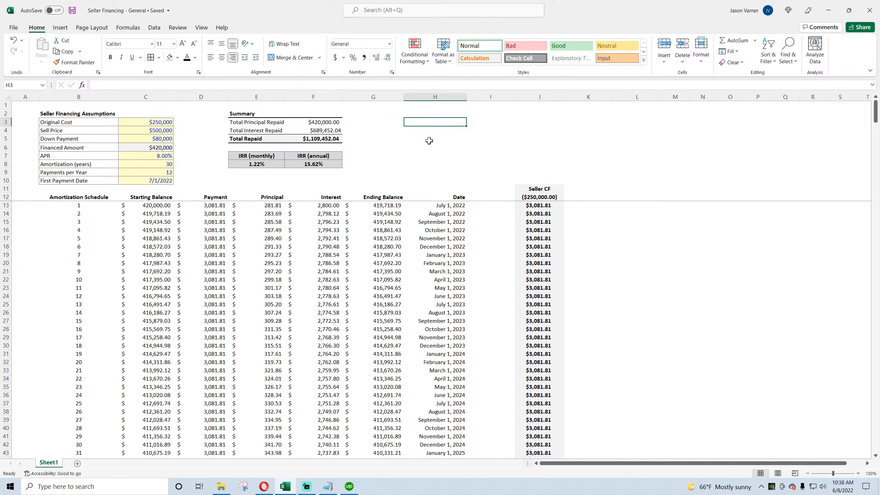
type("Gain")
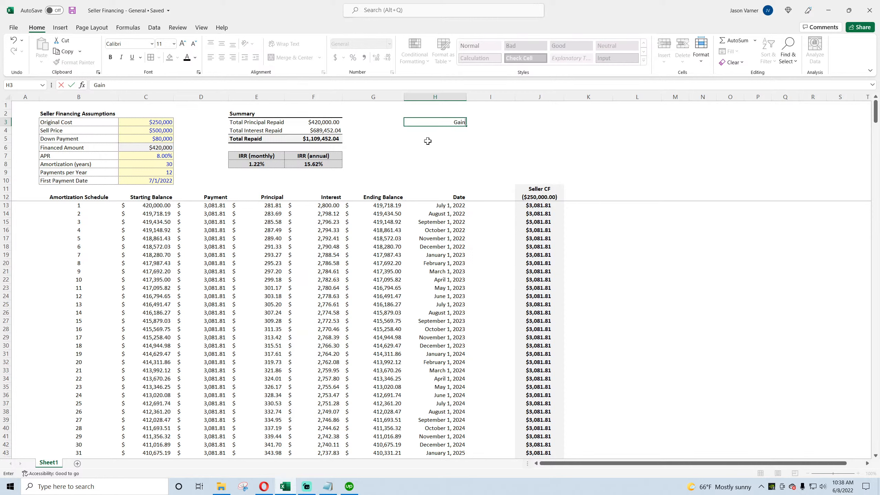
key("Tab")
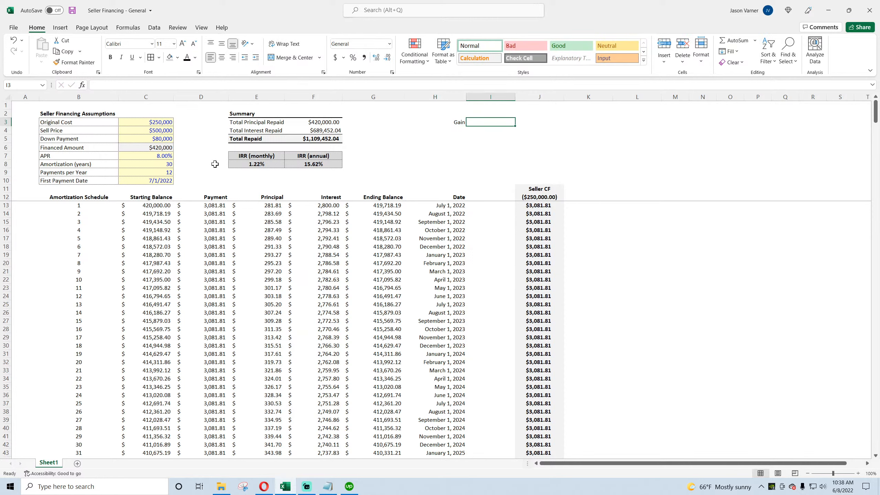
type("=")
left_click(163, 131)
type("-")
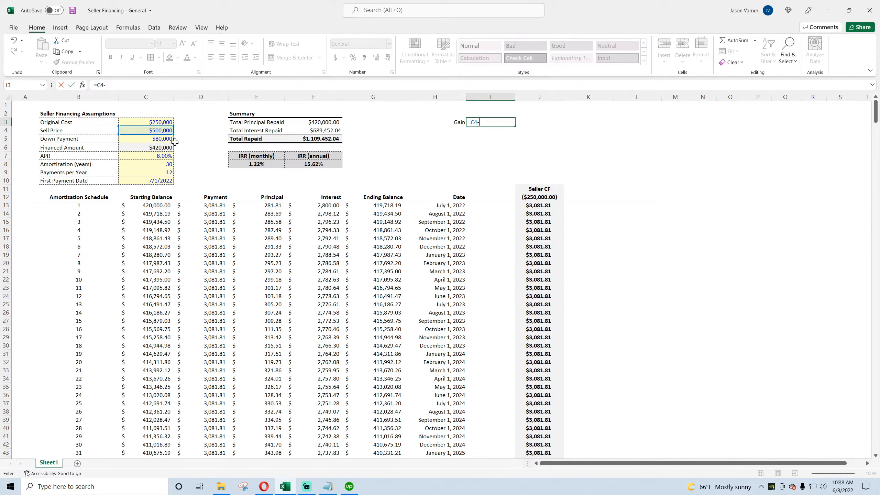
left_click(158, 122)
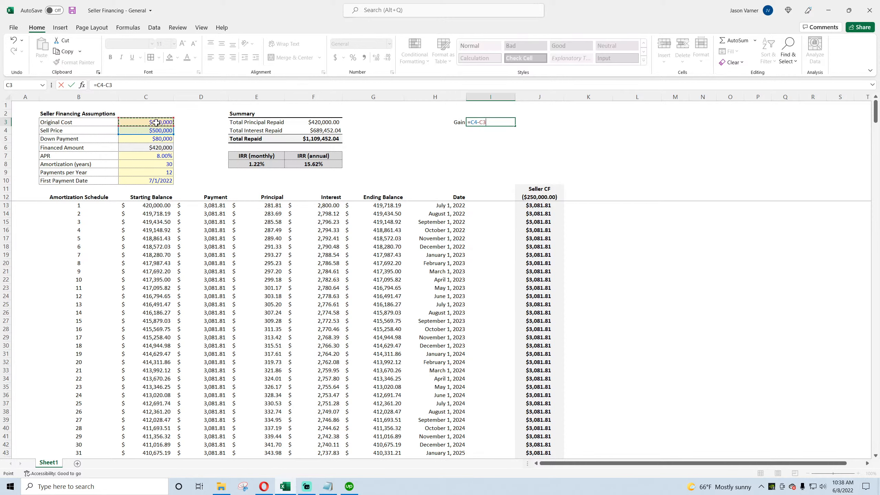
key("Return")
Step: Left-align the Gain label and its value
left_click_drag(490, 122, 433, 122)
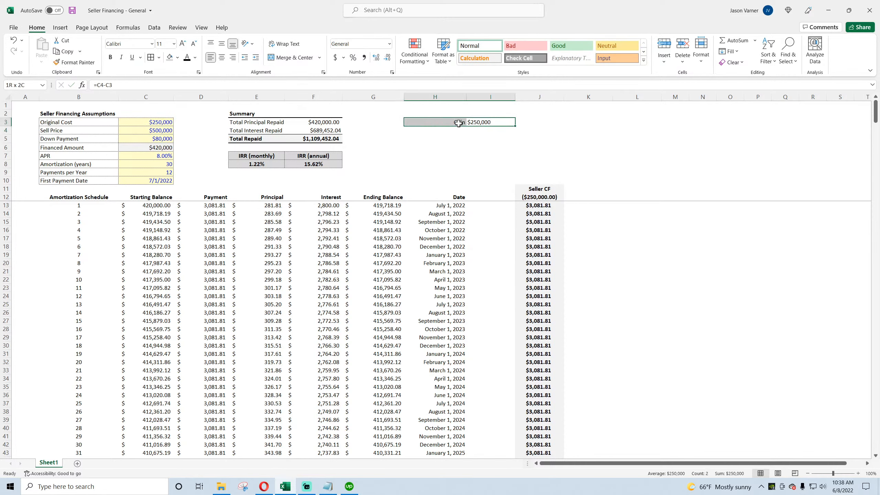
left_click(211, 57)
left_click(211, 57)
left_click(478, 151)
left_click(418, 138)
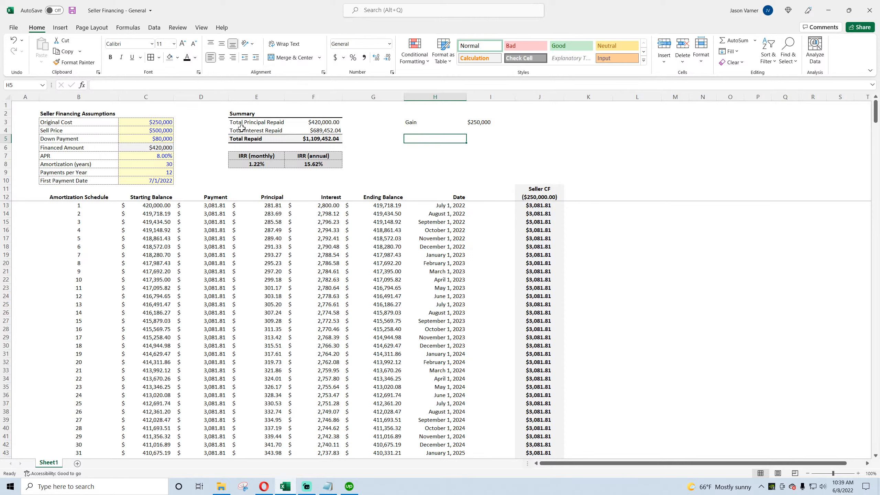
Step: Set the Sell Price to $375,000 and the Down Payment to $50,000
left_click(160, 131)
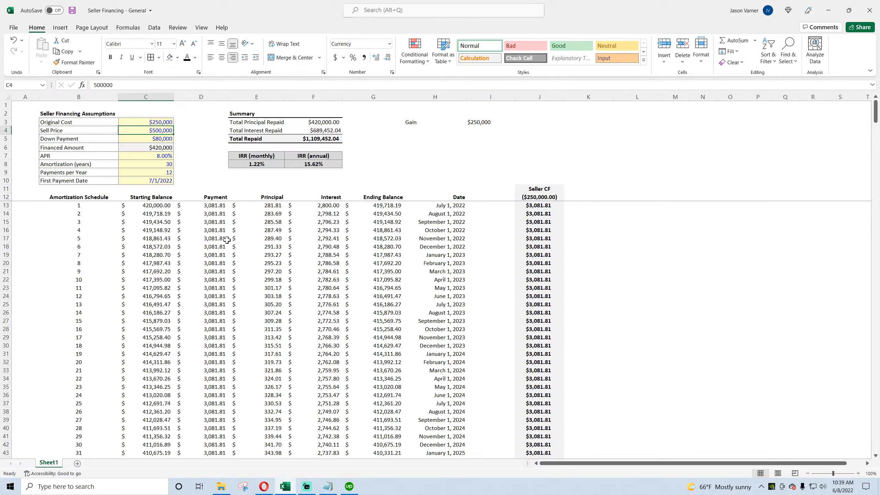
type("375,000")
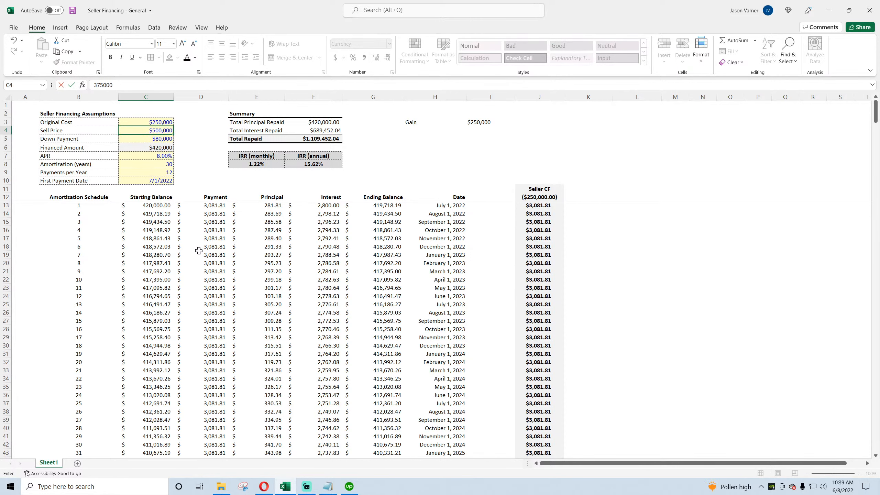
key("Return")
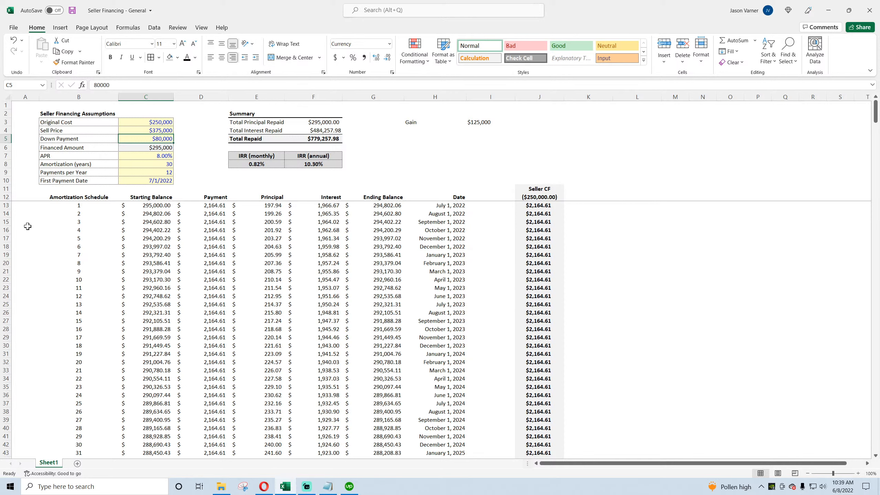
type("50")
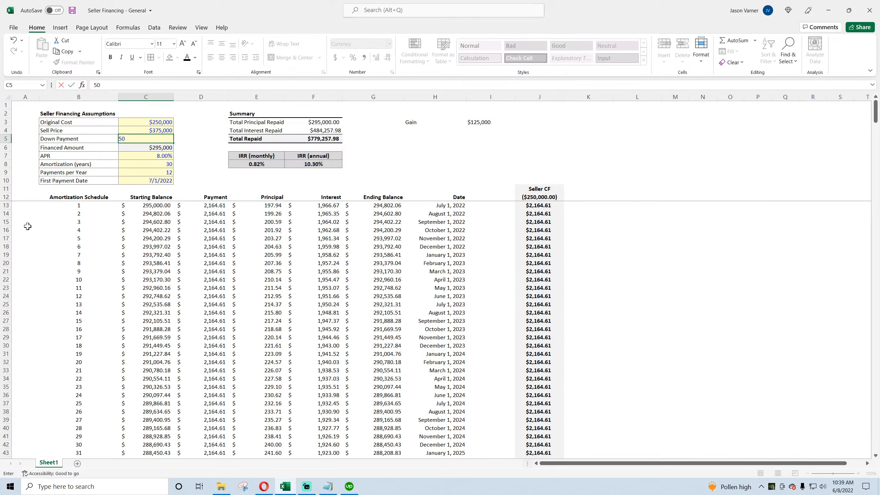
key("Return")
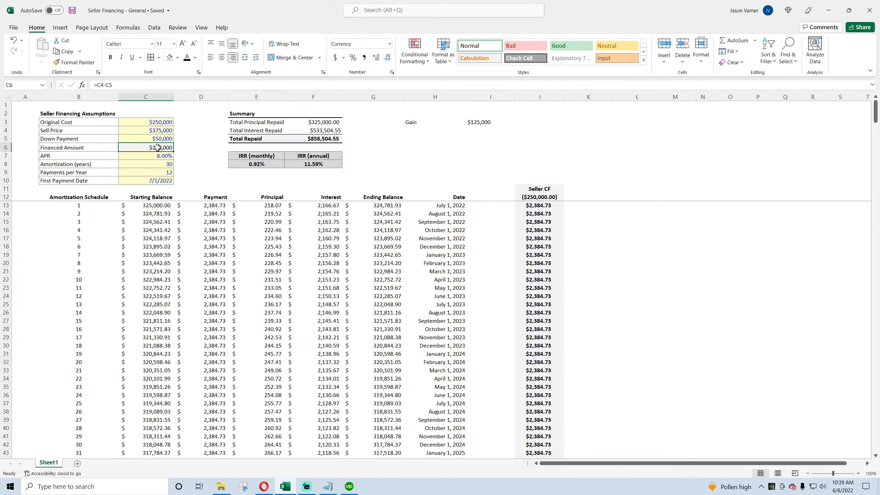
Step: Re-enter the seller's initial cash flow in J12 as =-C3
left_click(482, 122)
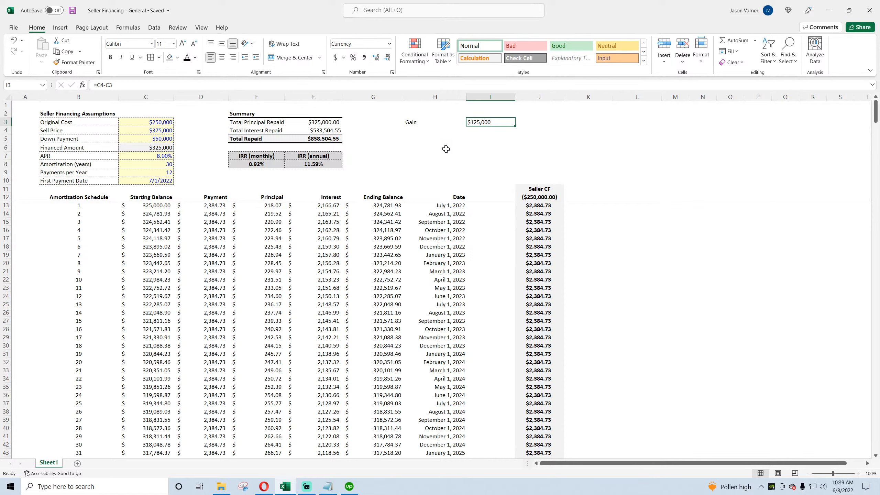
left_click(539, 197)
type("=-C3")
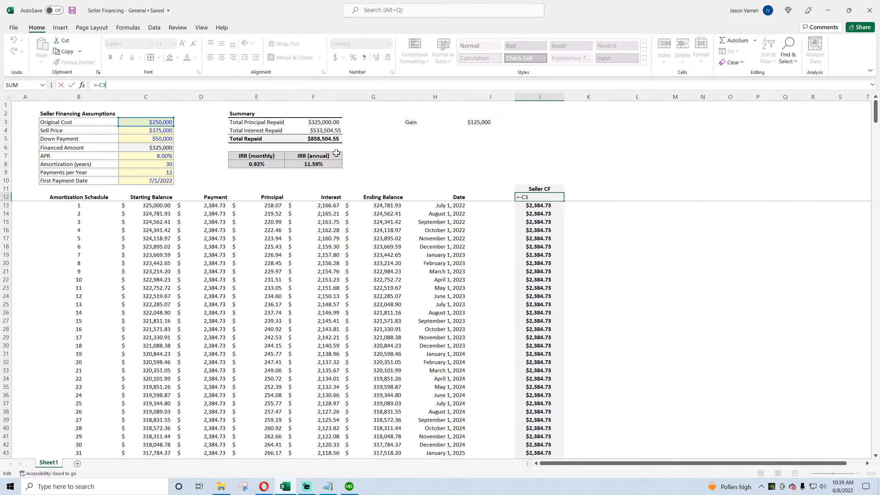
type("+")
key("Return")
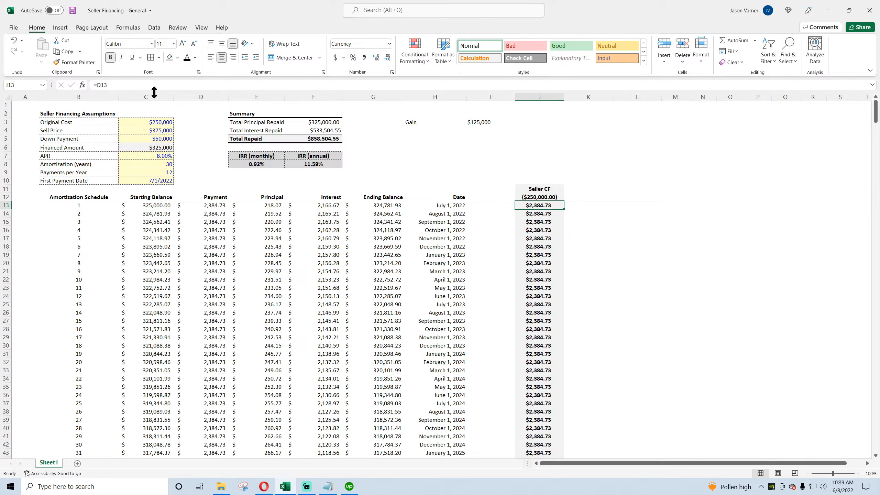
Step: Add the Down Payment to the first seller cash flow, making J13 =D13+C5
left_click(136, 85)
type("+")
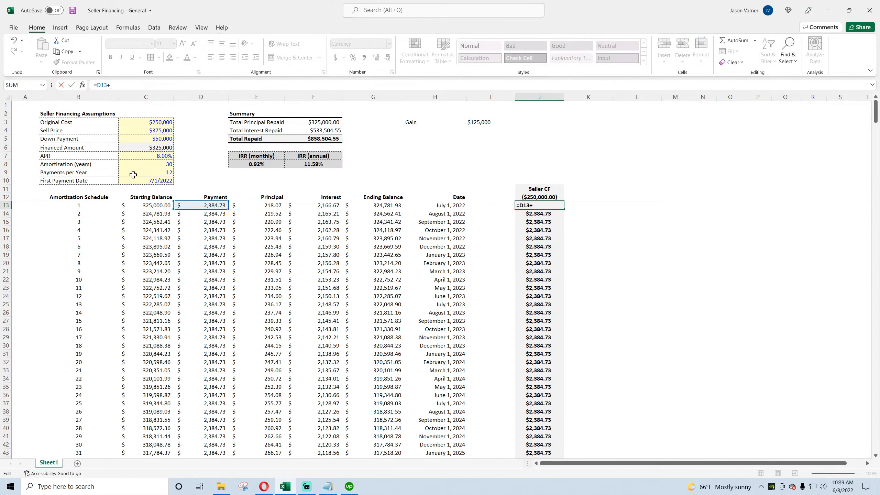
left_click(154, 138)
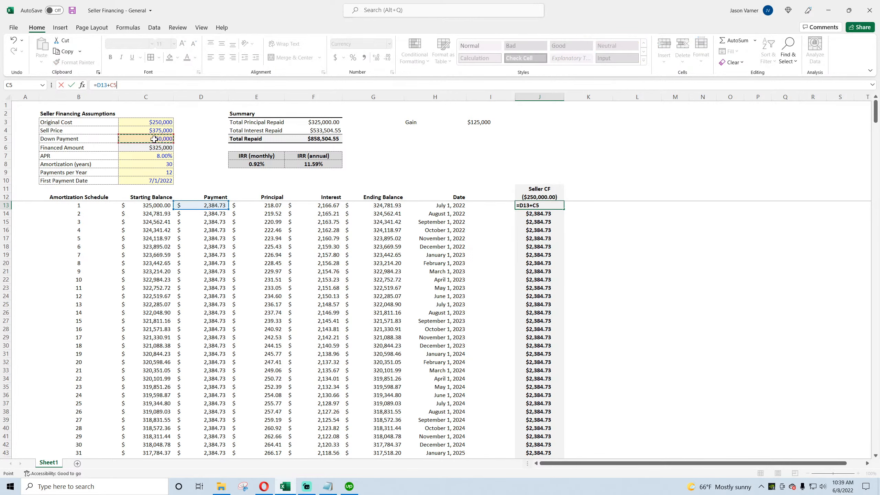
key("Return")
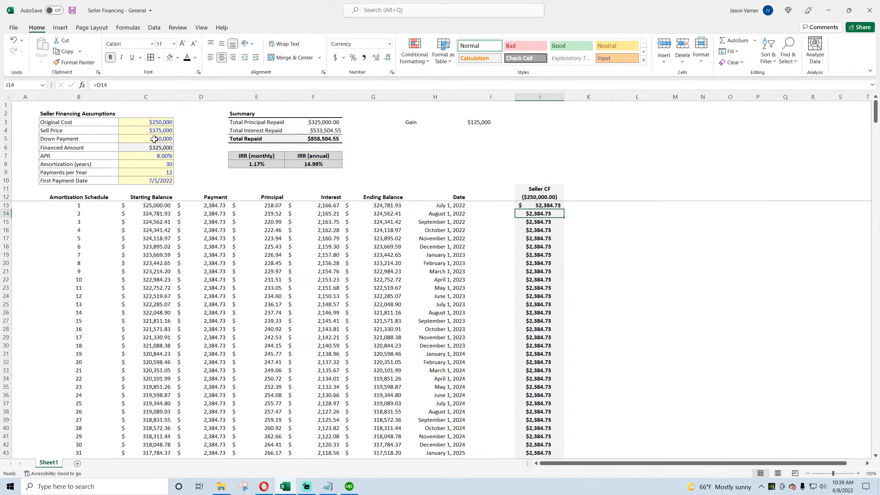
Step: Format J13 as Currency and save the workbook
left_click(553, 205)
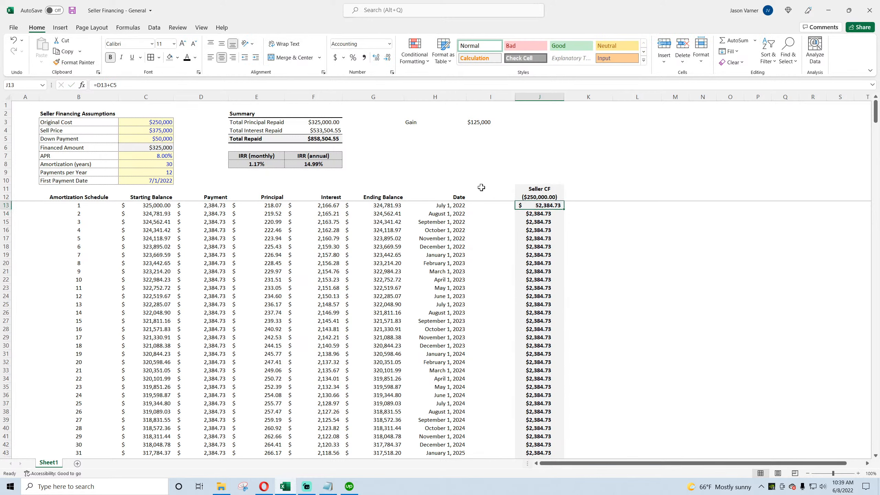
left_click(393, 73)
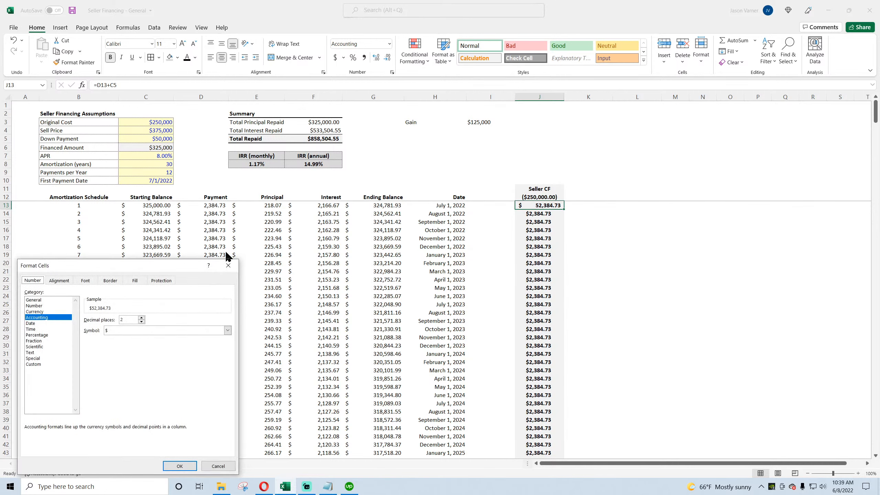
left_click(36, 312)
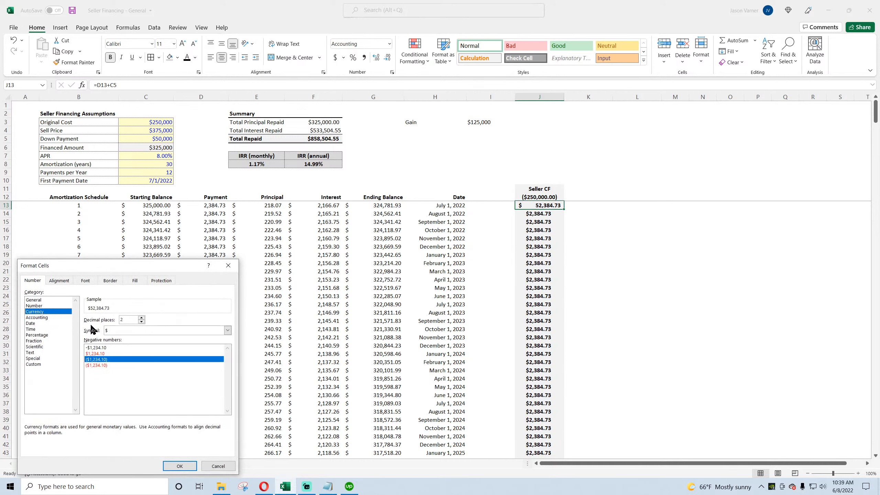
left_click(171, 463)
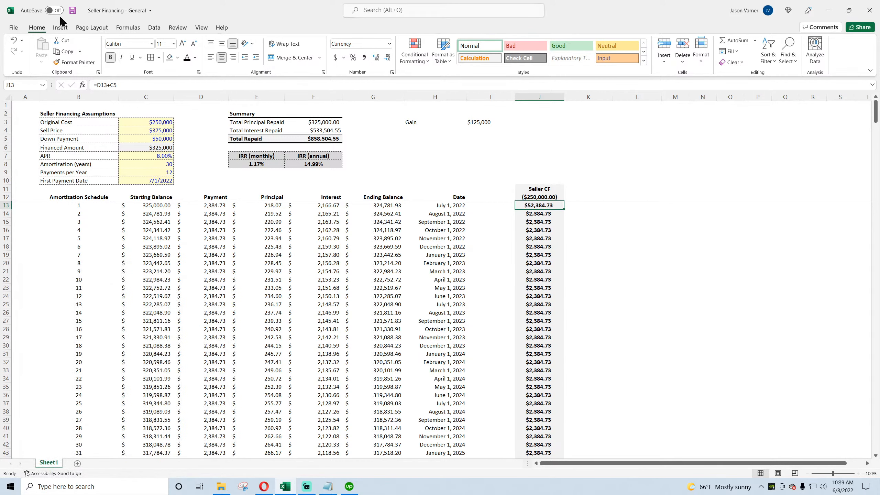
left_click(72, 10)
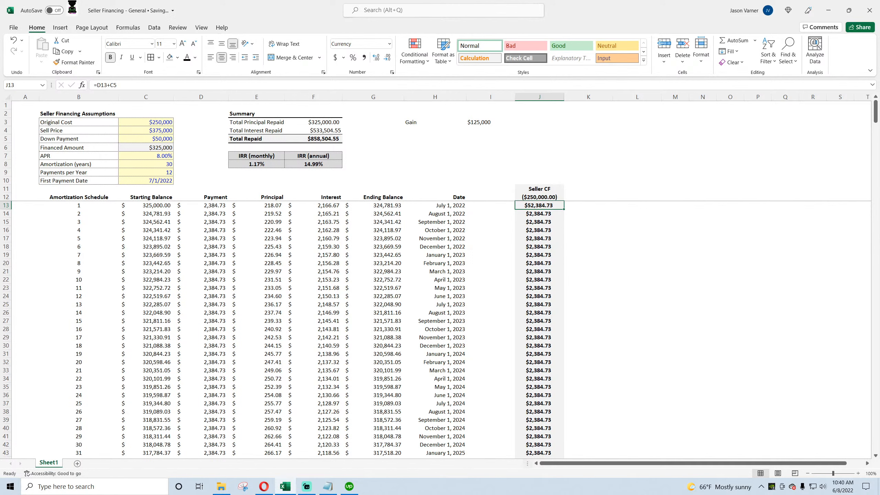
Step: Set the Down Payment to $250,000
left_click(538, 197)
left_click(538, 94)
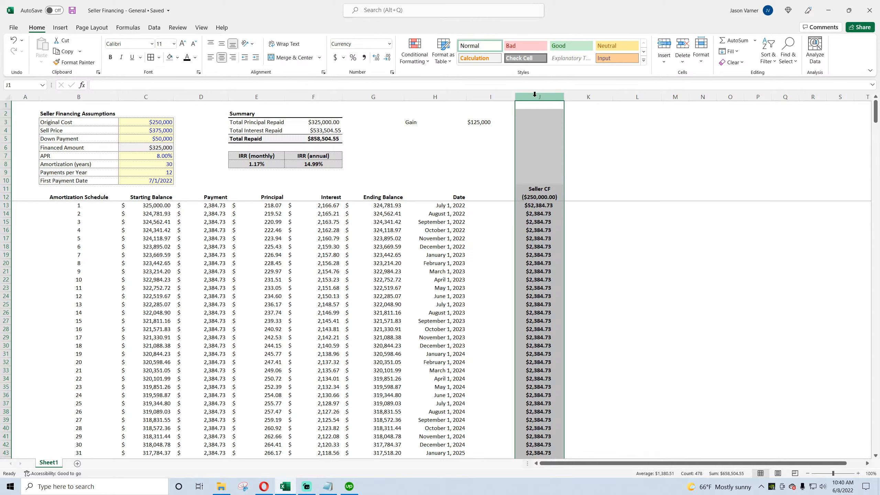
left_click(154, 140)
type("2")
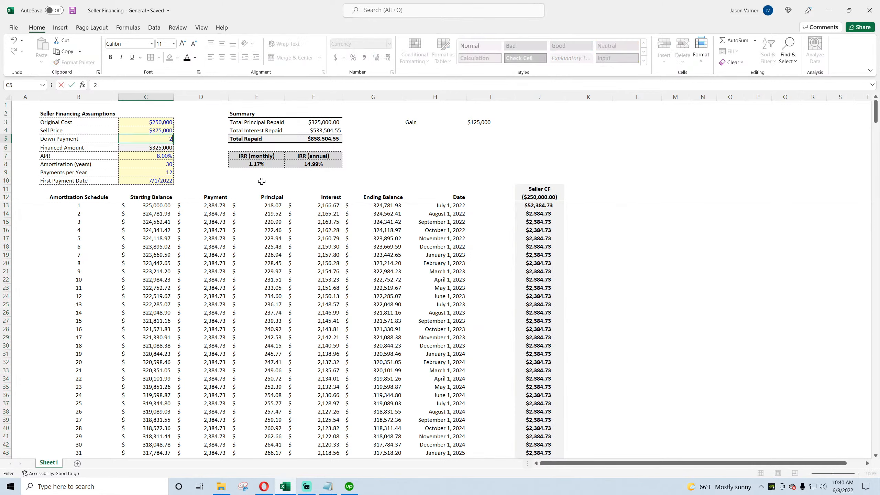
type("50,000")
key("Return")
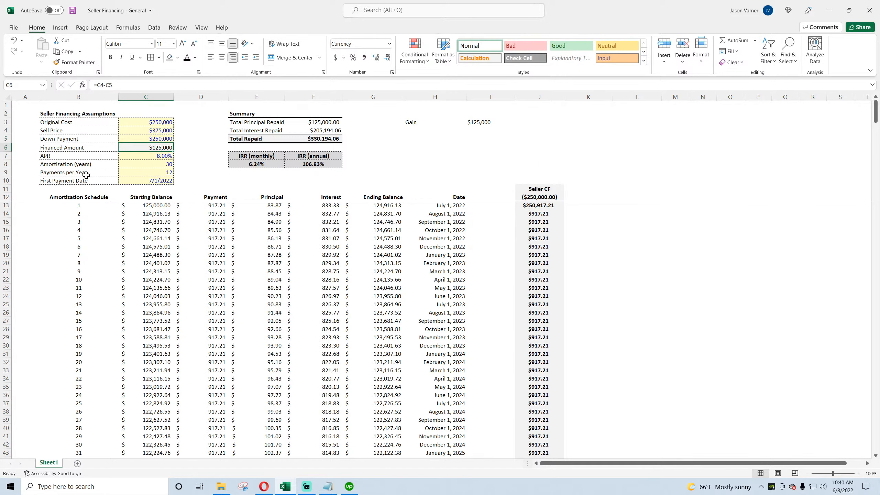
Step: Set the Down Payment to $25,000 and save the workbook
left_click(154, 141)
type("25,00")
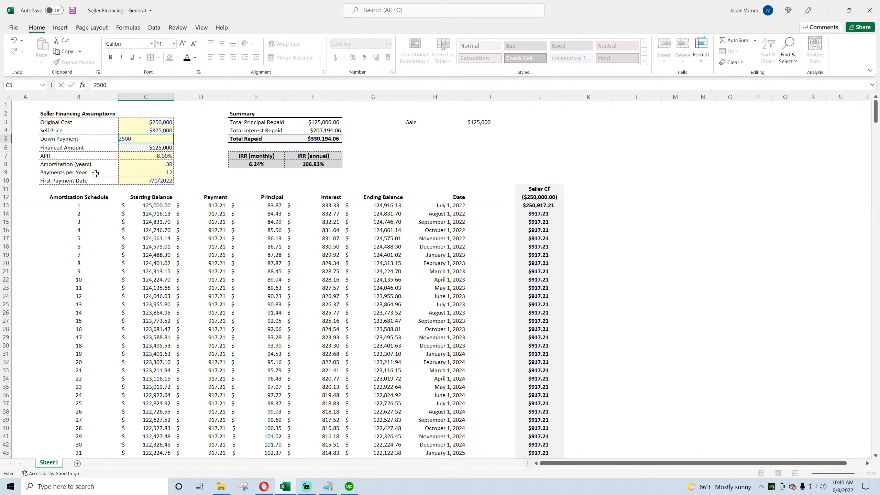
type("0")
key("Return")
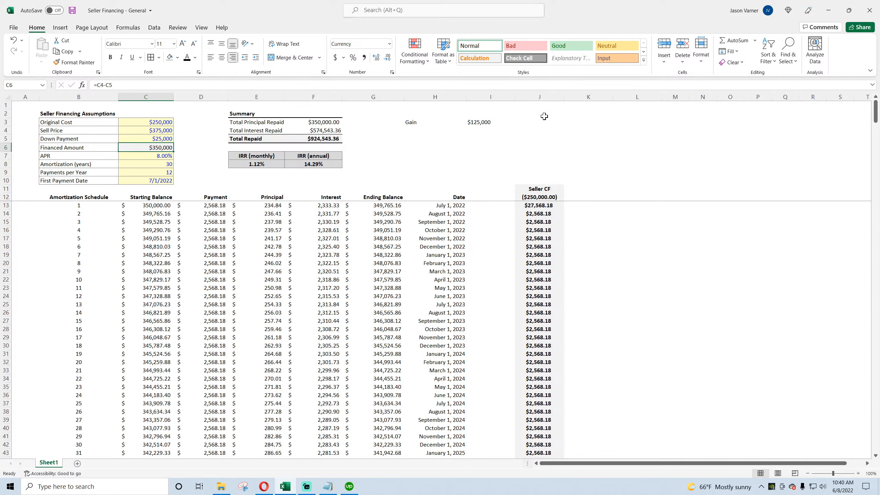
left_click(546, 197)
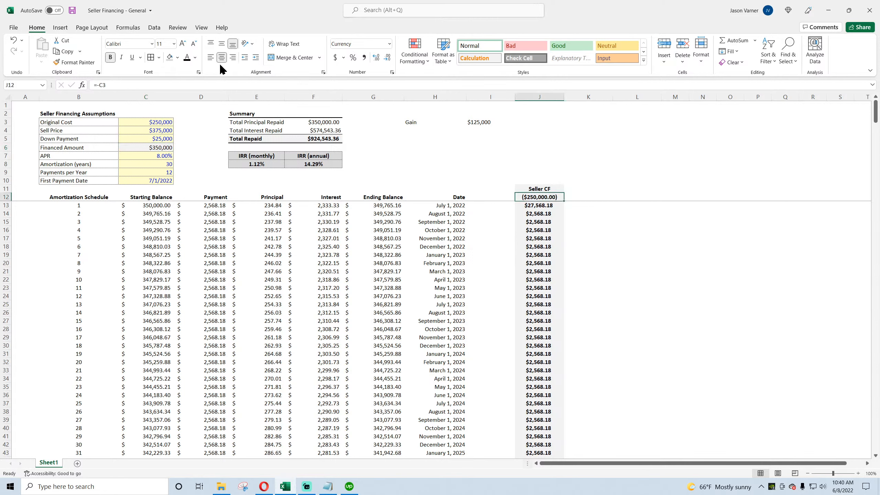
left_click(73, 11)
Step: Inspect the assumption cells and the Seller CF formulas in J12 and J13
mouse_move(115, 122)
left_mouse_down()
mouse_move(124, 121)
mouse_move(108, 130)
mouse_move(126, 130)
left_mouse_up()
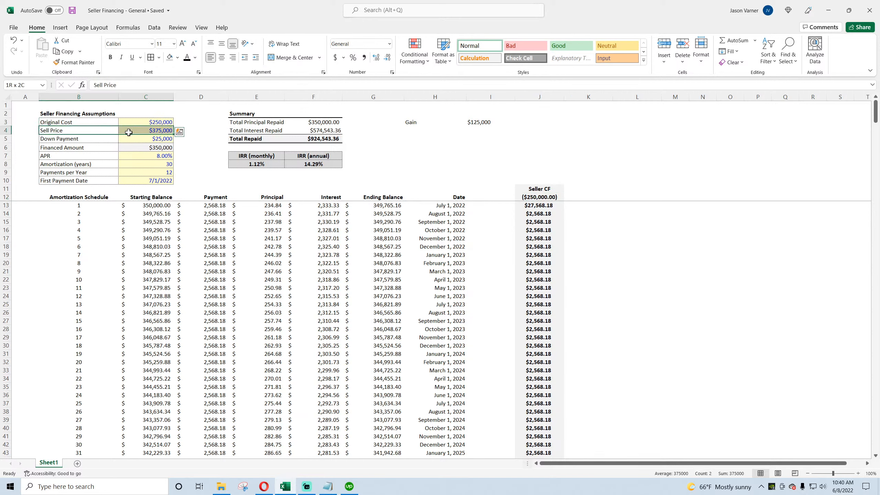
left_click(160, 140)
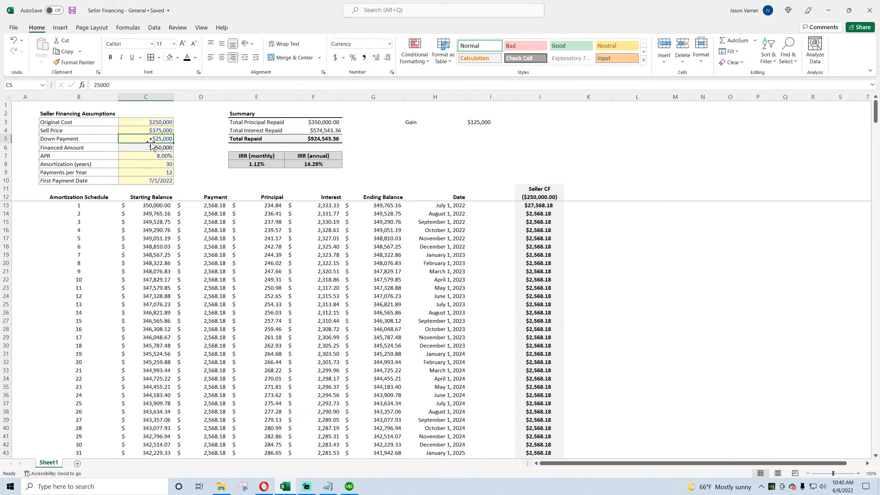
left_click(160, 148)
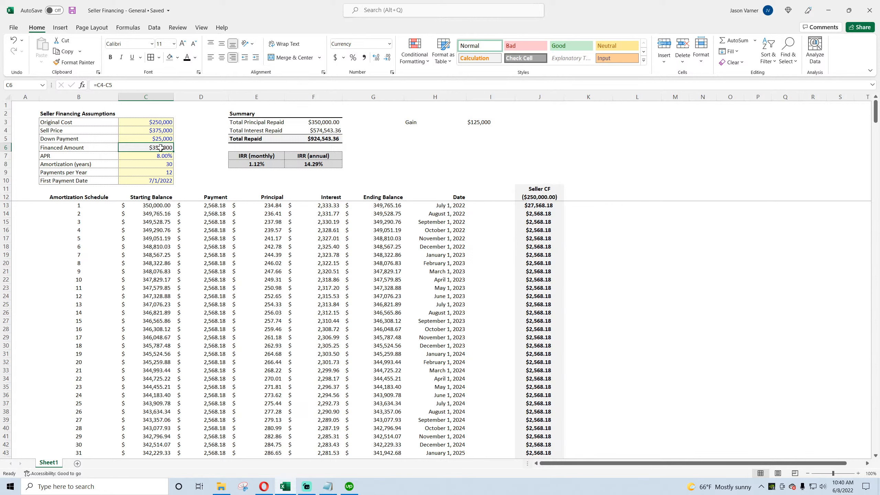
left_click(546, 191)
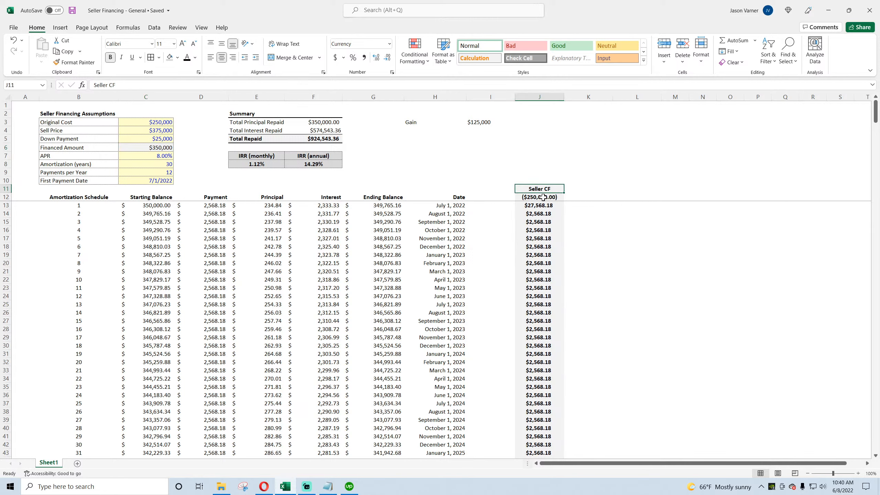
left_click(543, 199)
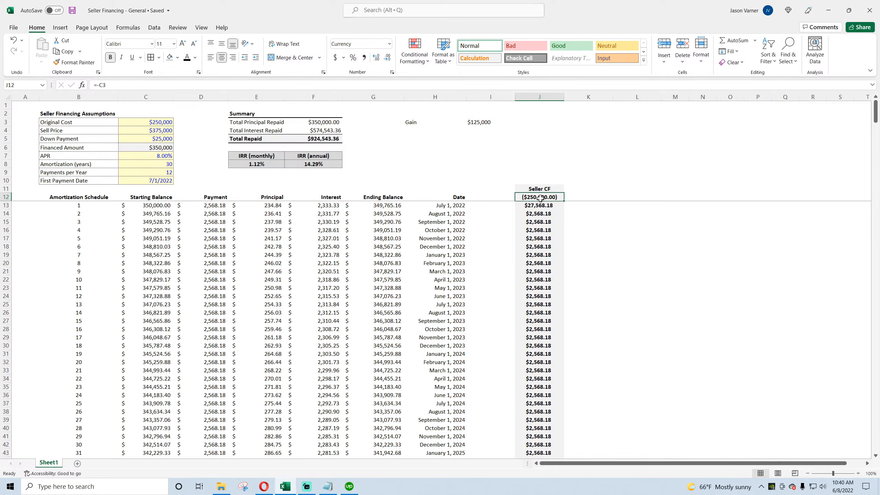
left_click(540, 206)
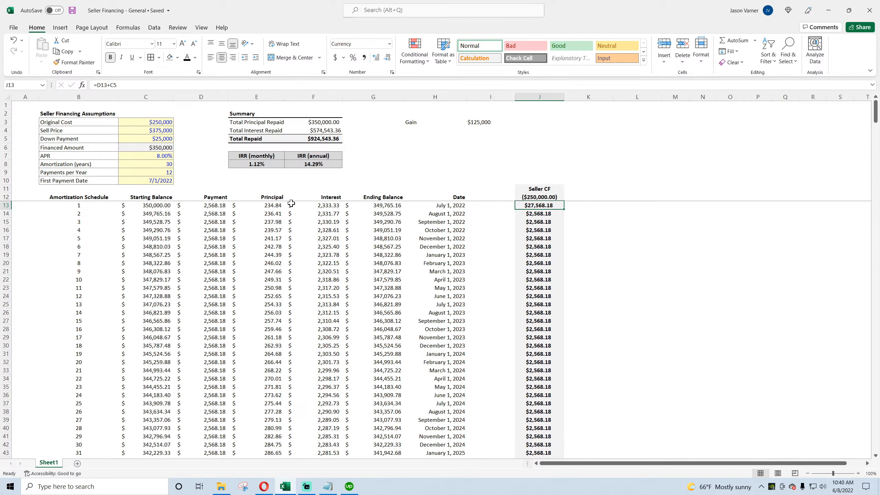
left_click(222, 208)
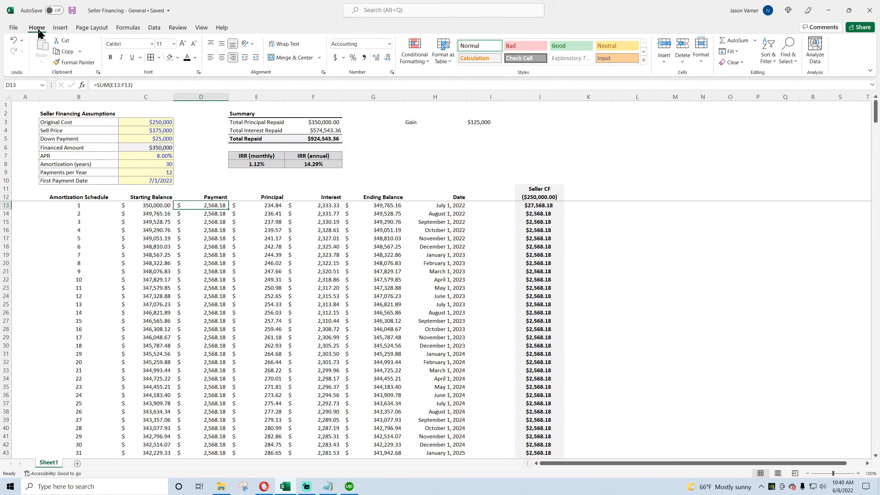
left_click(73, 11)
left_click(544, 207)
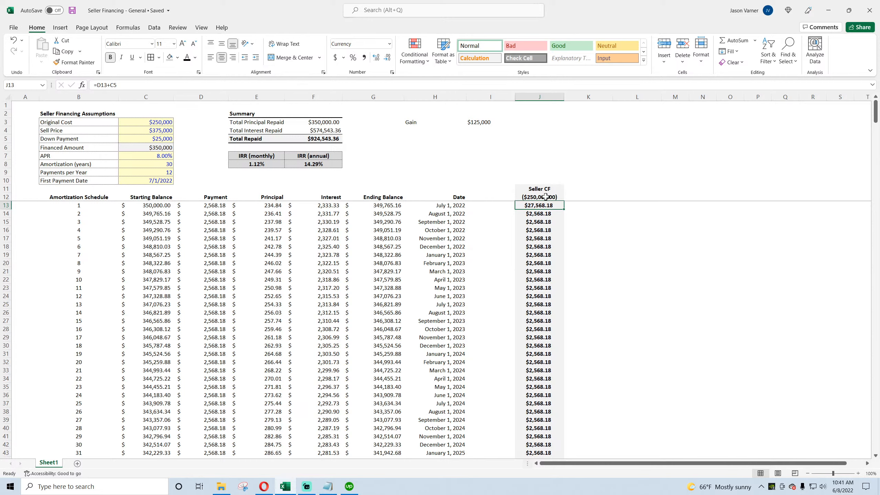
left_click(545, 197)
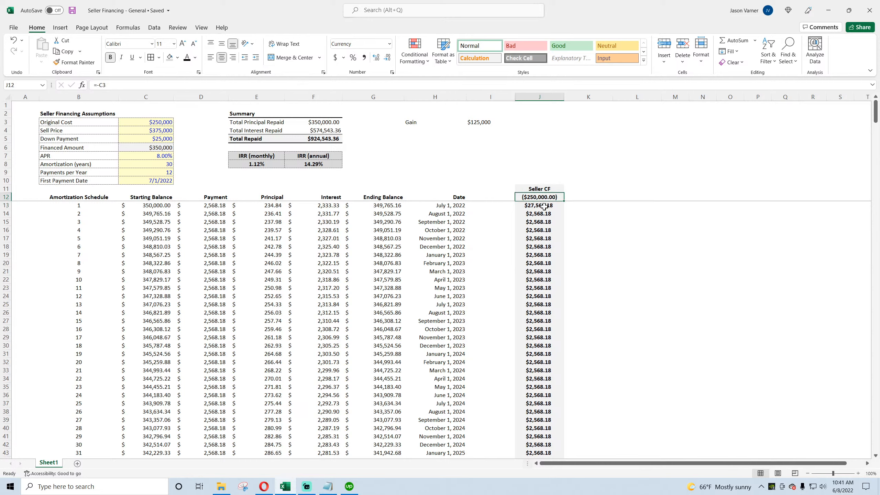
left_click(544, 207)
Step: Revert J13 to =D13 by removing the Down Payment term, and copy J14 onto it to restore its formatting
left_click(125, 86)
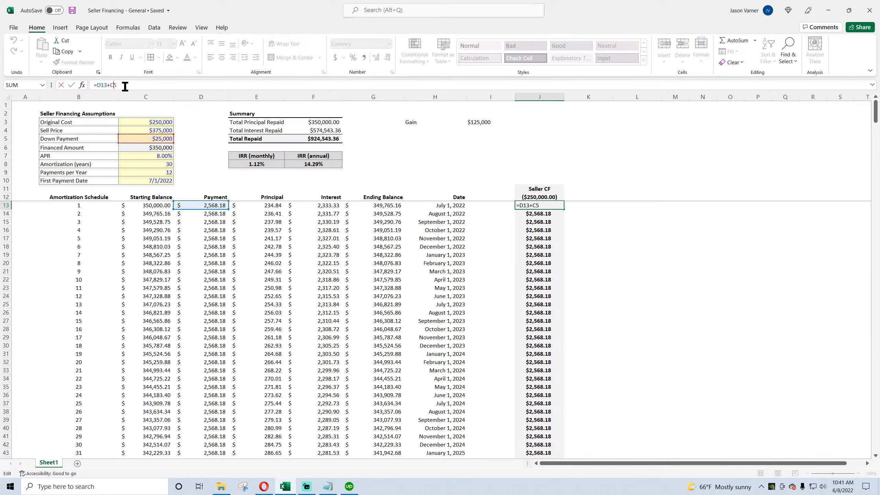
key("BackSpace")
key("BackSpace")
key("BackSpace")
key("Return")
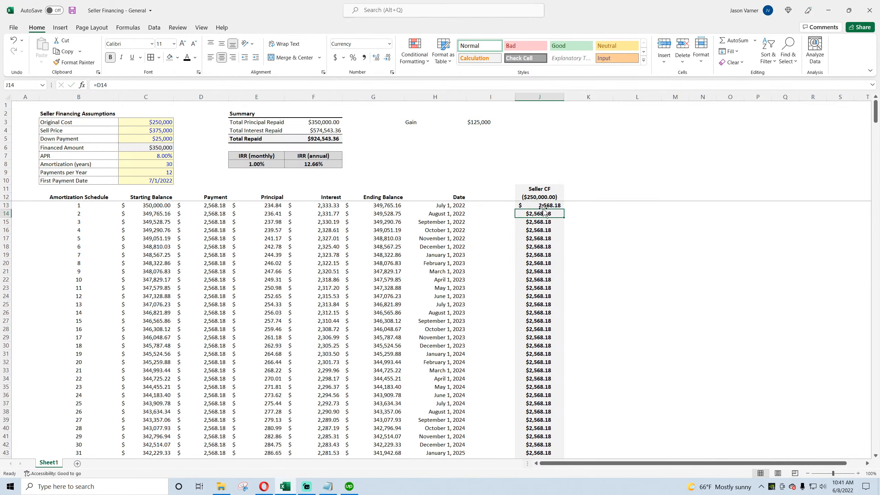
key("ctrl+c")
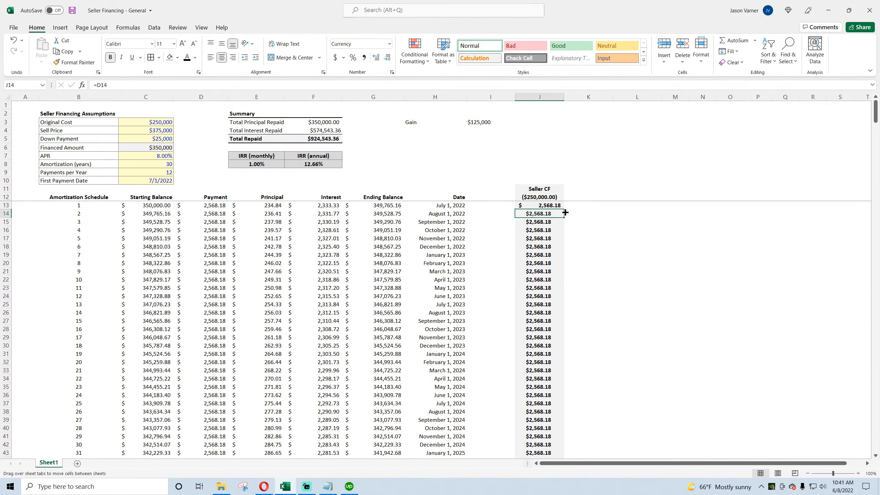
left_click_drag(543, 213, 540, 205)
key("Return")
Step: Set J12's Seller CF to =-C3+C5 so the down payment offsets the original cost
left_click(539, 197)
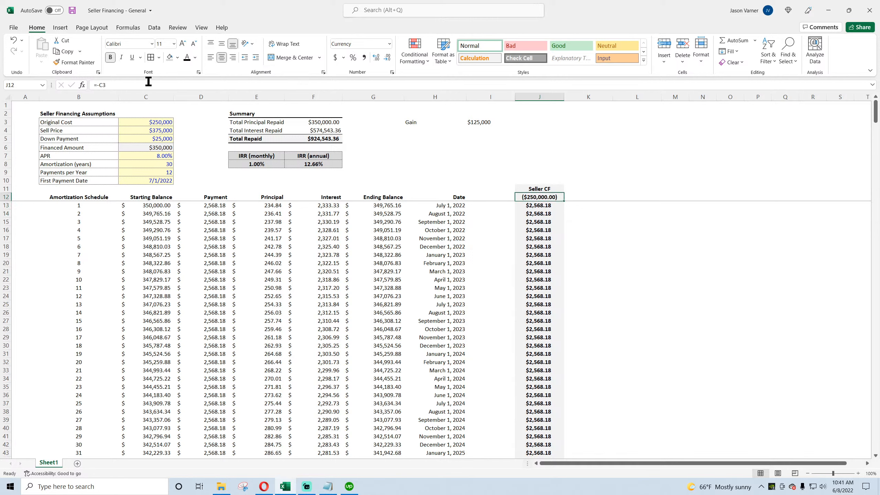
type("=-C3+")
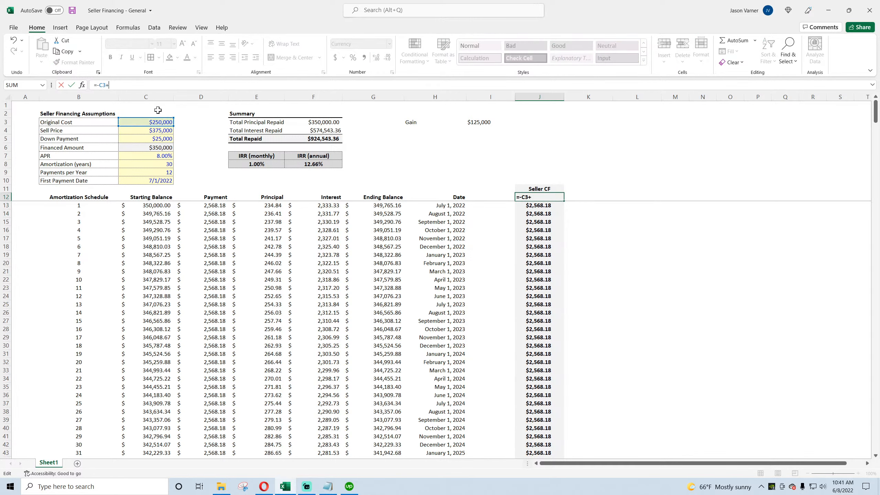
left_click(164, 138)
key("Return")
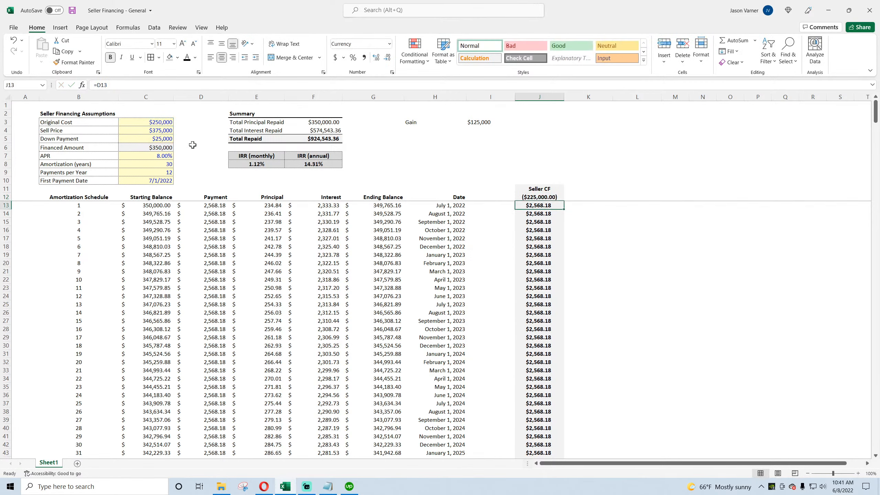
Step: Save the workbook with the updated initial Seller CF formula
left_click(543, 197)
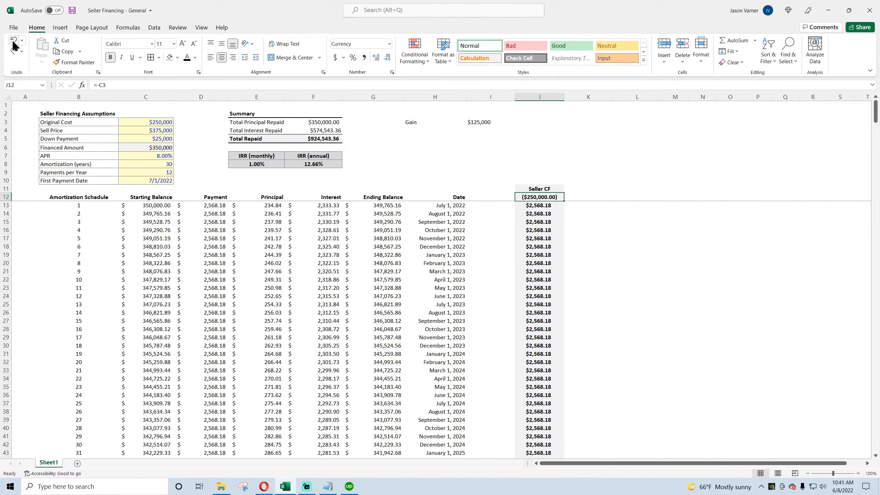
left_click(72, 10)
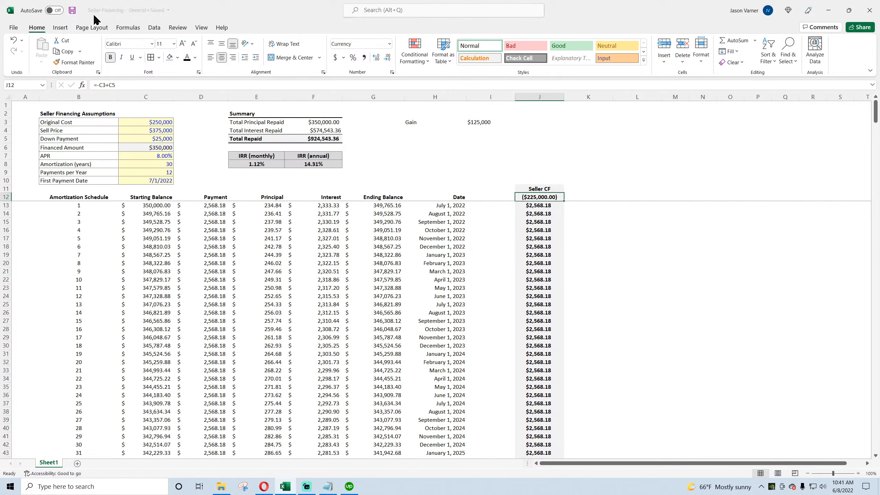
left_click(615, 188)
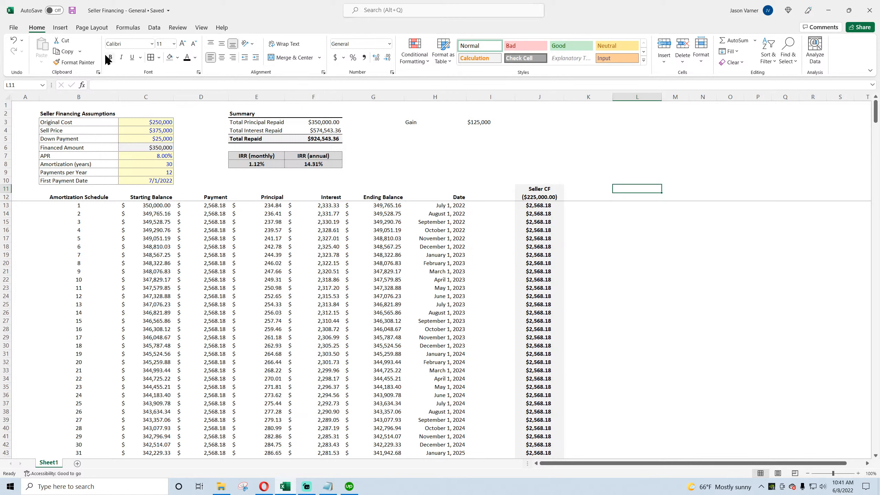
left_click(72, 10)
mouse_move(539, 197)
left_mouse_down()
mouse_move(540, 220)
mouse_move(544, 199)
left_mouse_up()
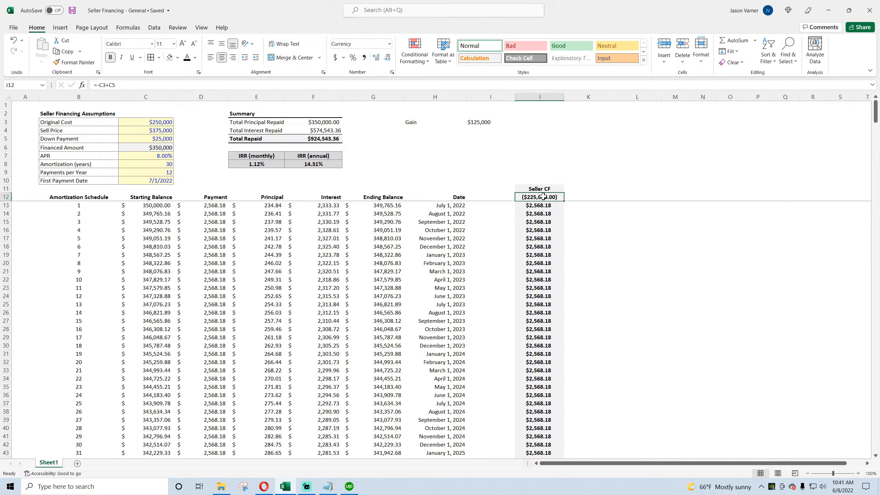
left_click(71, 11)
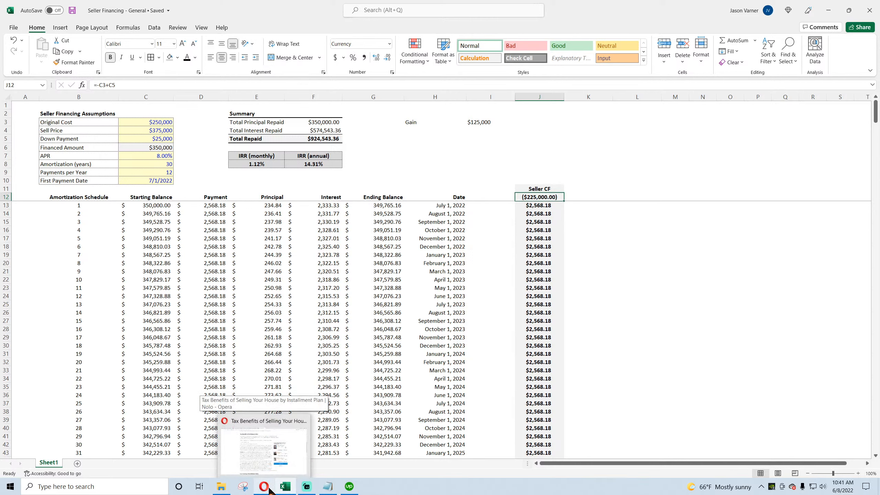
Step: Inspect the Seller CF cells, the annual IRR formula and the Gain formula in I3
left_click(545, 206)
left_click(541, 230)
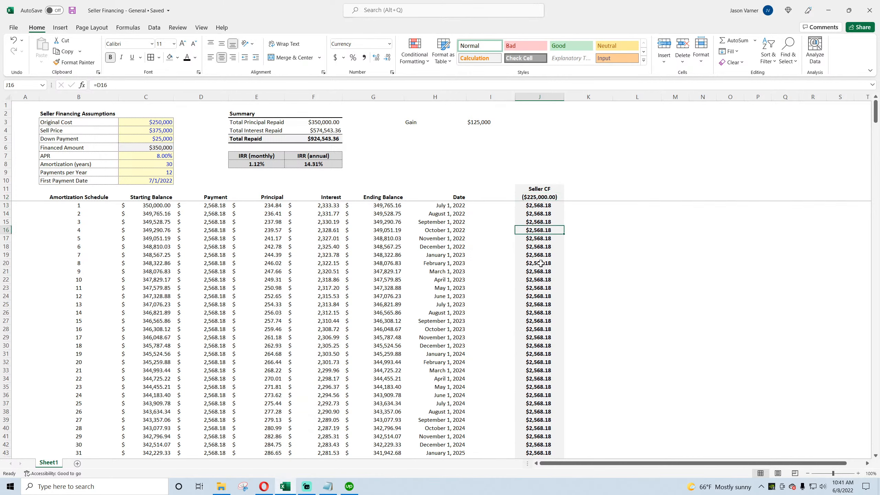
left_click(542, 280)
left_click(317, 163)
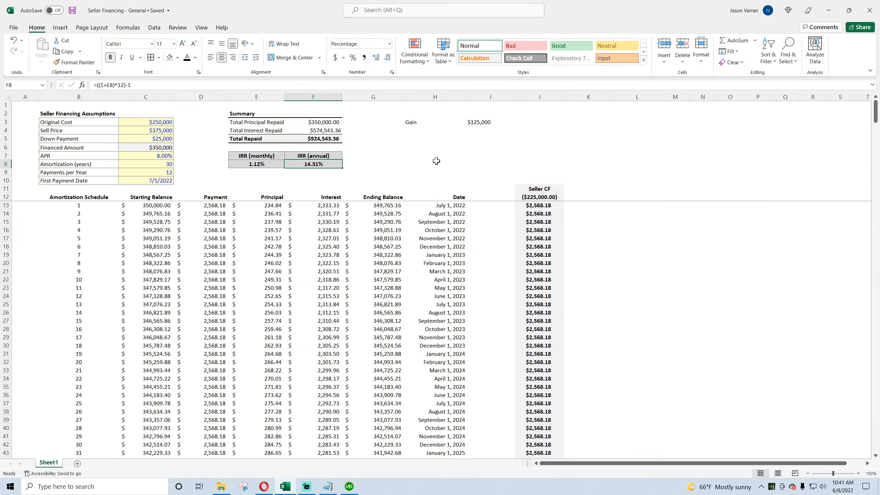
left_click(419, 123)
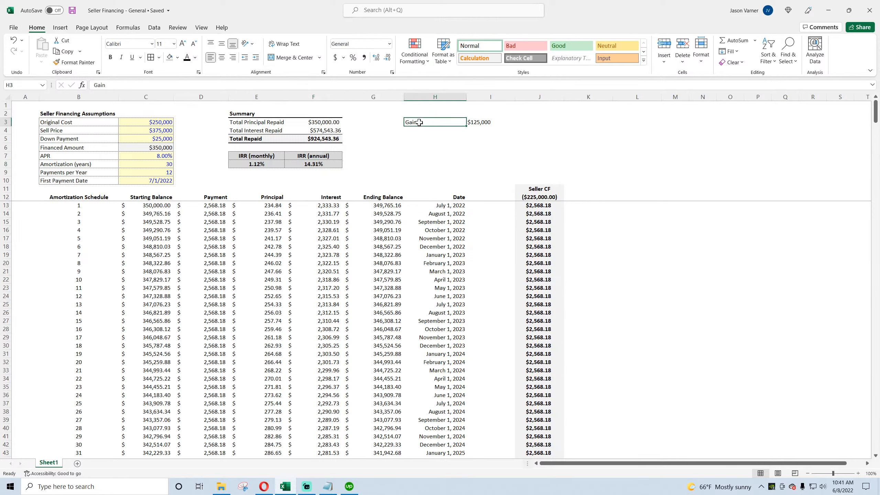
left_click(484, 122)
double_click(483, 122)
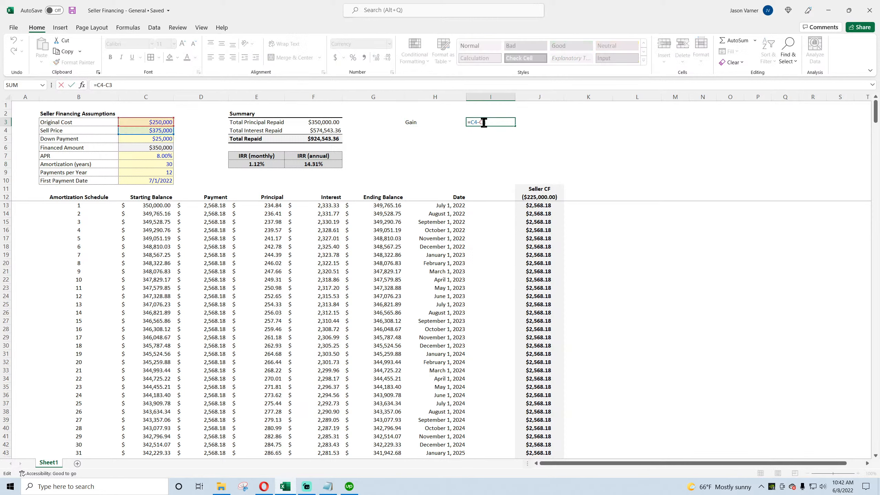
key("Return")
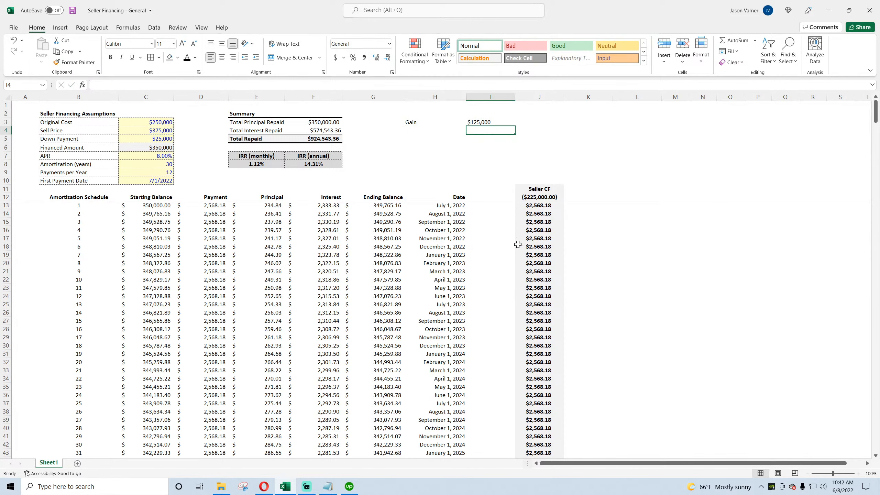
Step: Label H4 as Taxes on Down Payment and move to the cell beside it
left_click(412, 130)
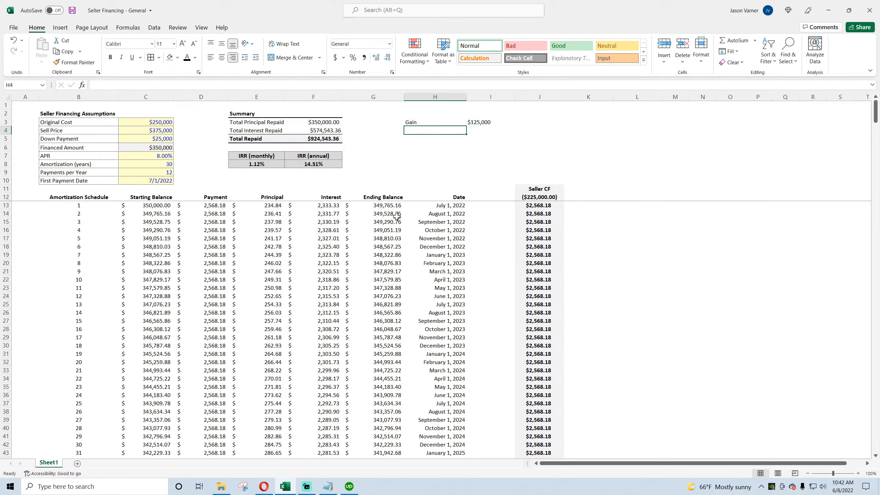
type("Taxes on Do")
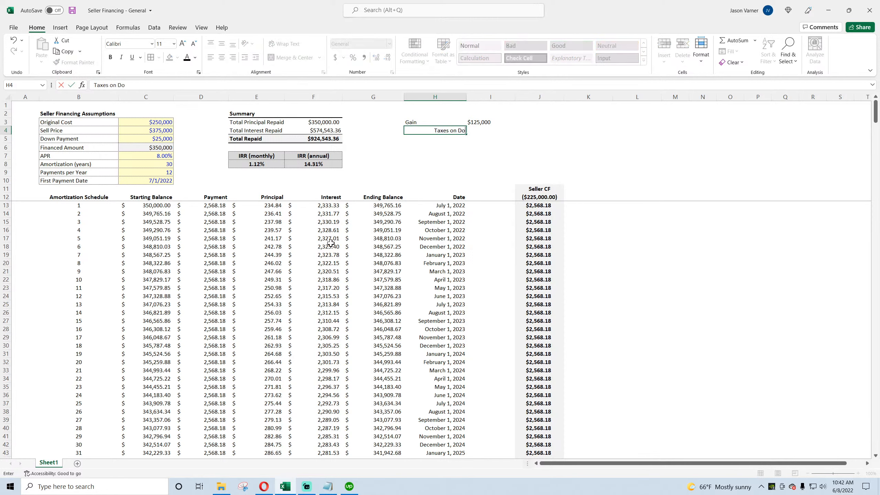
type("wn Payment")
key("Return")
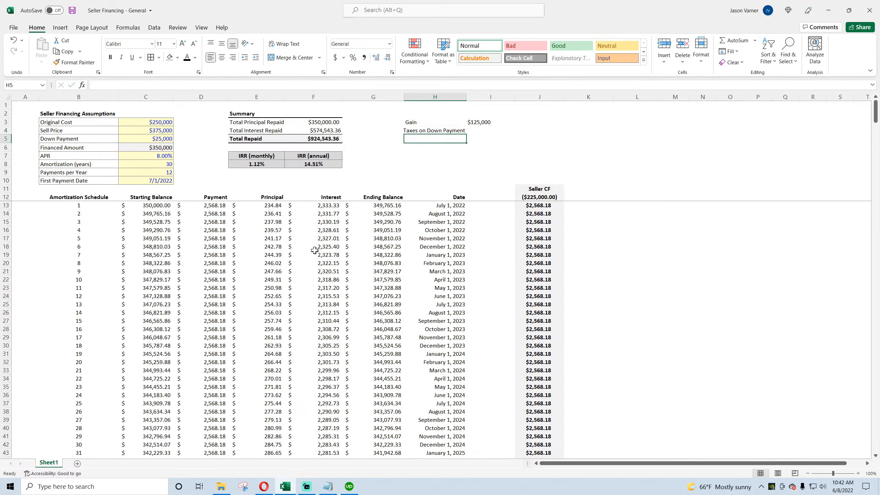
key("Up")
key("Right")
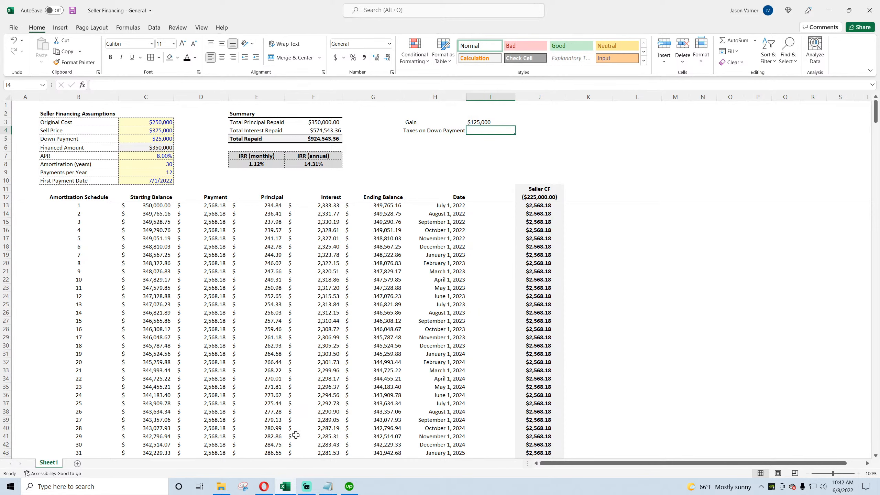
Step: Read the installment sale tax example in the browser article
left_click(264, 487)
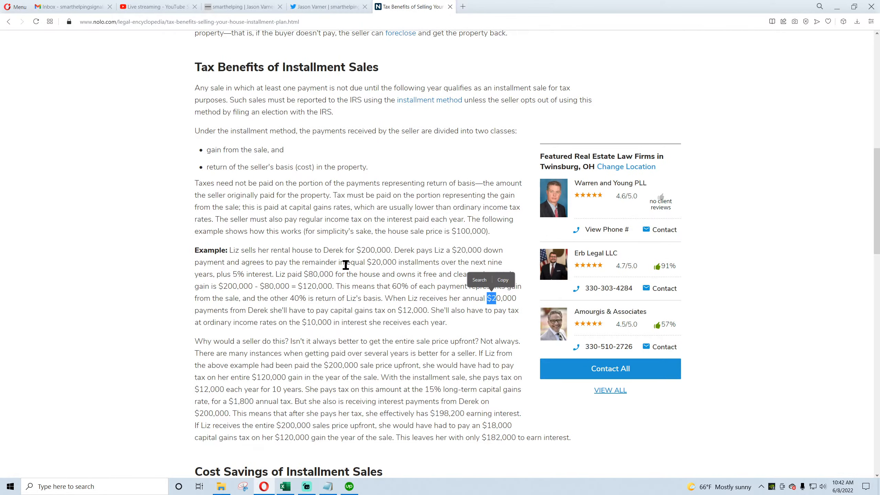
left_click(357, 280)
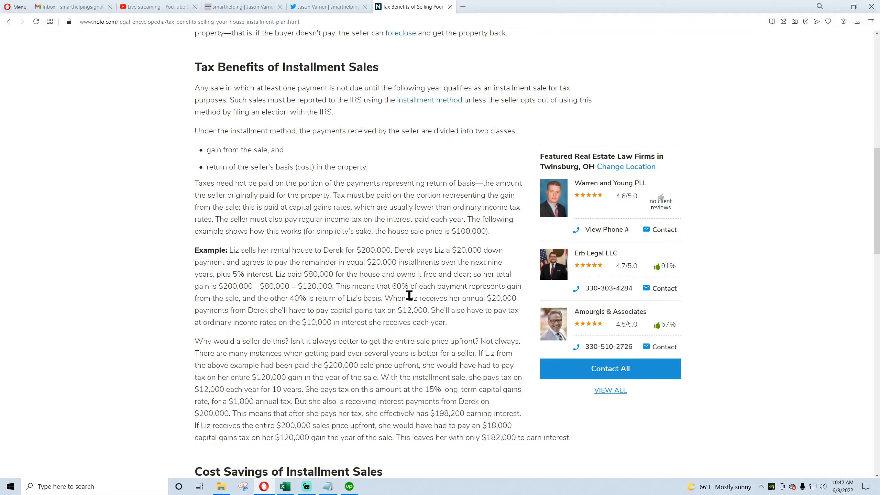
left_click_drag(393, 288, 410, 287)
left_click(404, 287)
Step: Open Calculator and divide 120,000 by 200,000, then close it
left_click(98, 485)
type("ca")
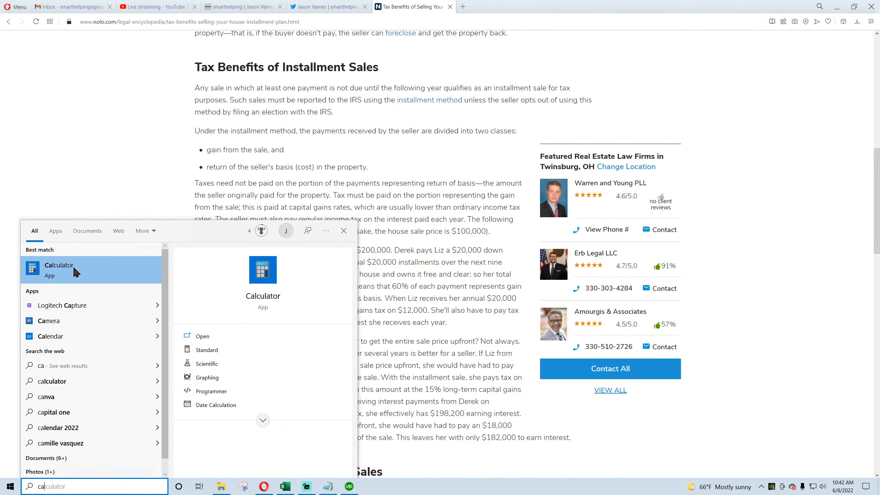
left_click(76, 273)
left_click(548, 207)
left_click(582, 207)
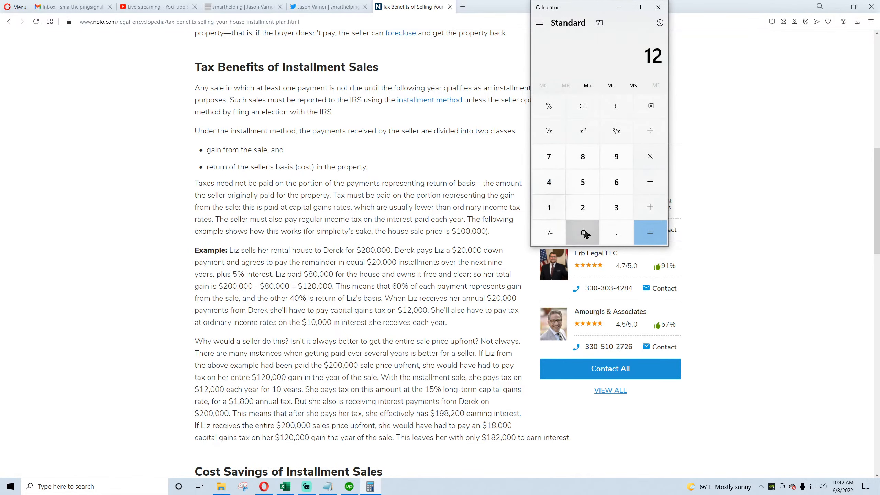
left_click(584, 233)
left_click(585, 233)
left_click(585, 233)
left_click(656, 130)
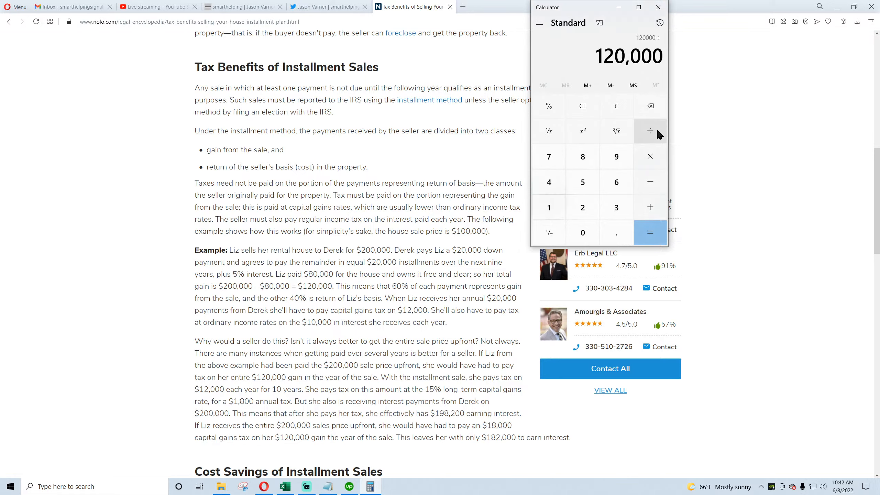
left_click(582, 207)
left_click(583, 233)
left_click(582, 233)
left_click(583, 233)
left_click(583, 233)
left_click(583, 233)
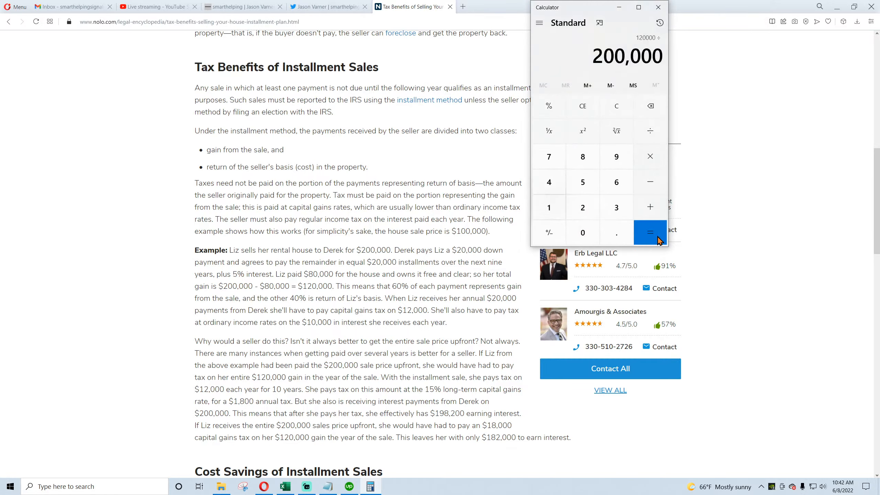
left_click(659, 240)
left_click(658, 7)
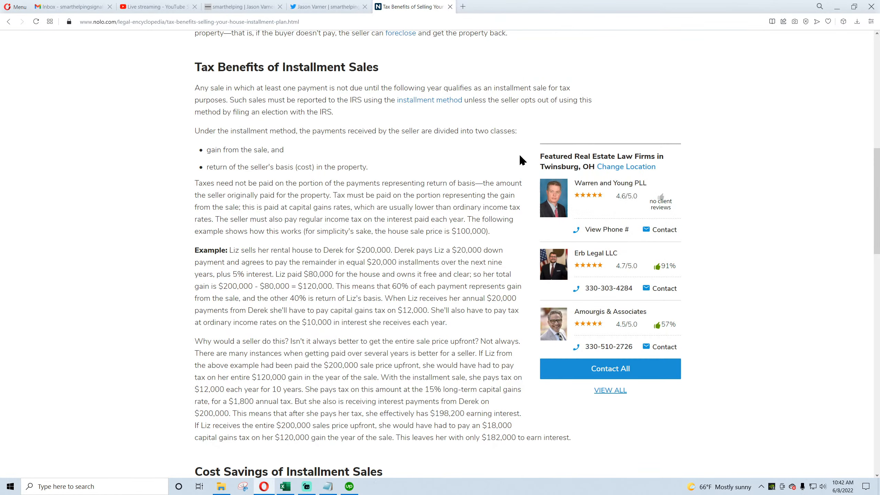
Step: Review the article's $120,000 gain and 60% share, then return to the workbook
left_click_drag(395, 285, 409, 286)
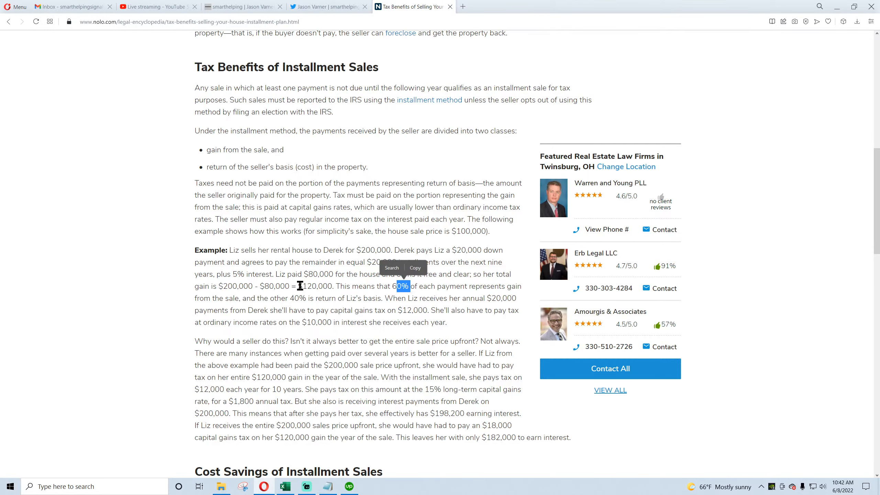
left_click_drag(299, 286, 331, 287)
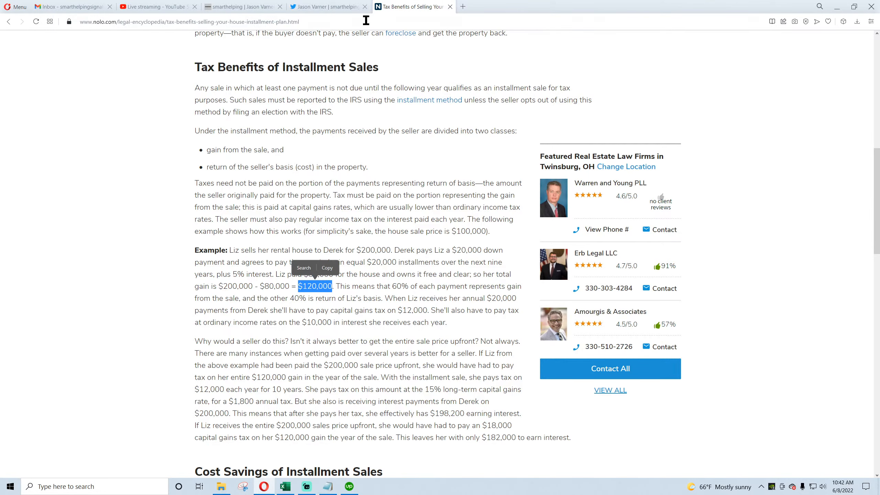
left_click(285, 486)
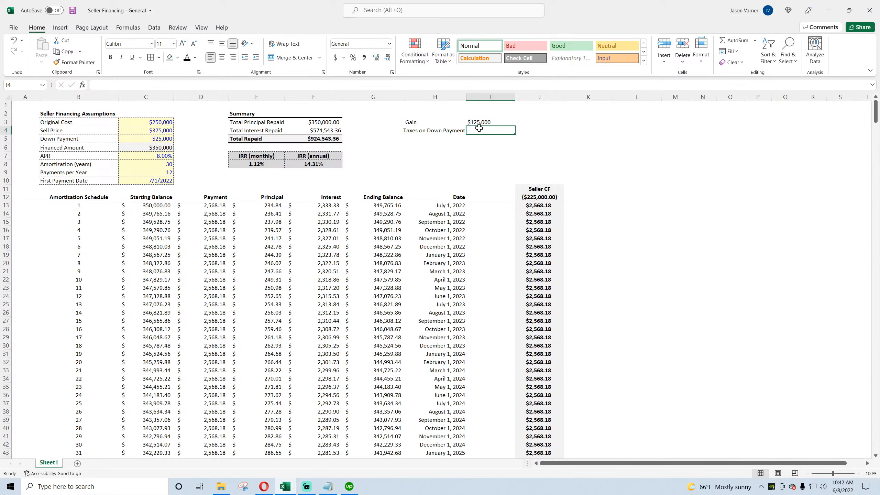
Step: Enter =I3/C4 in I4 to get the gain share of the sell price, formatted as a percentage
type("=")
key("Up")
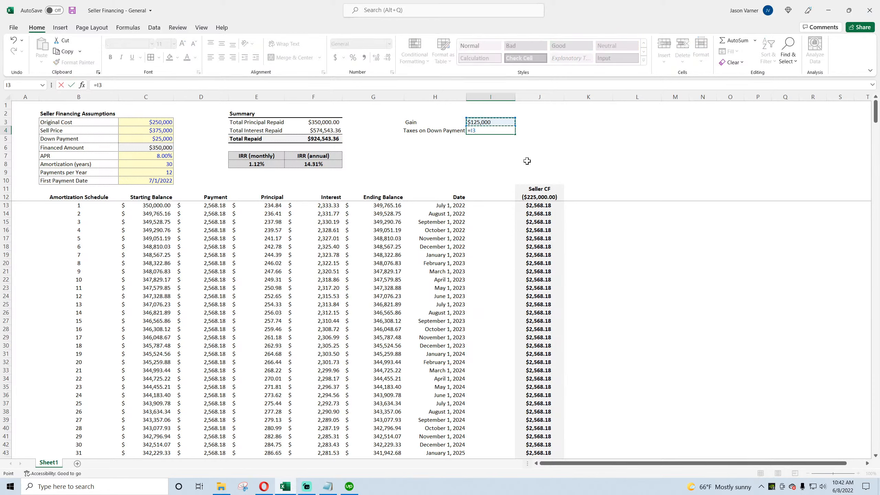
type("/")
left_click(262, 492)
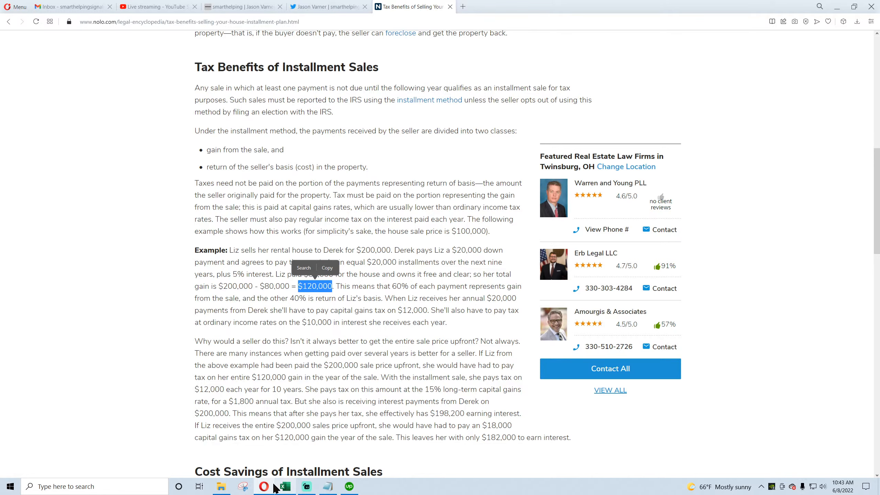
left_click(285, 486)
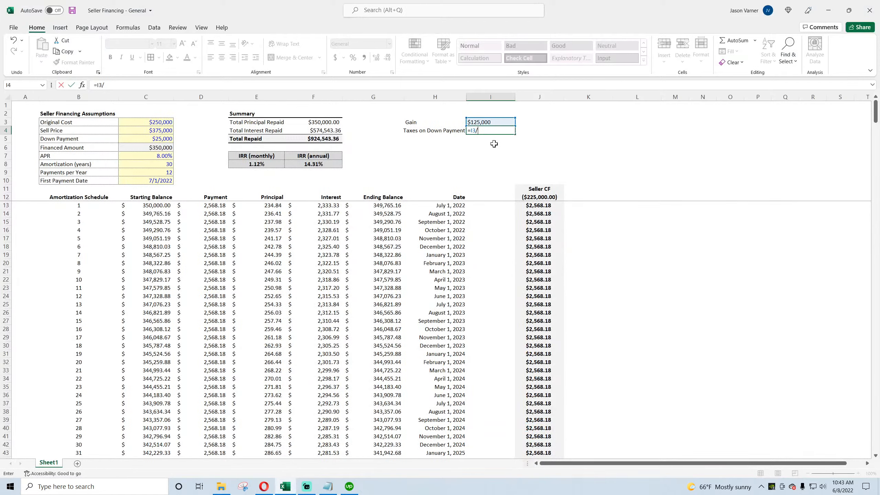
left_click(158, 131)
key("Return")
left_click(493, 132)
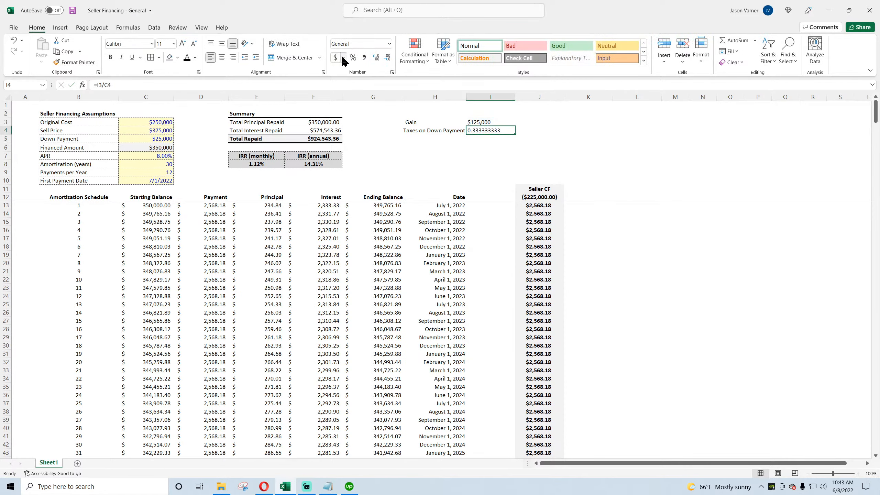
left_click(353, 57)
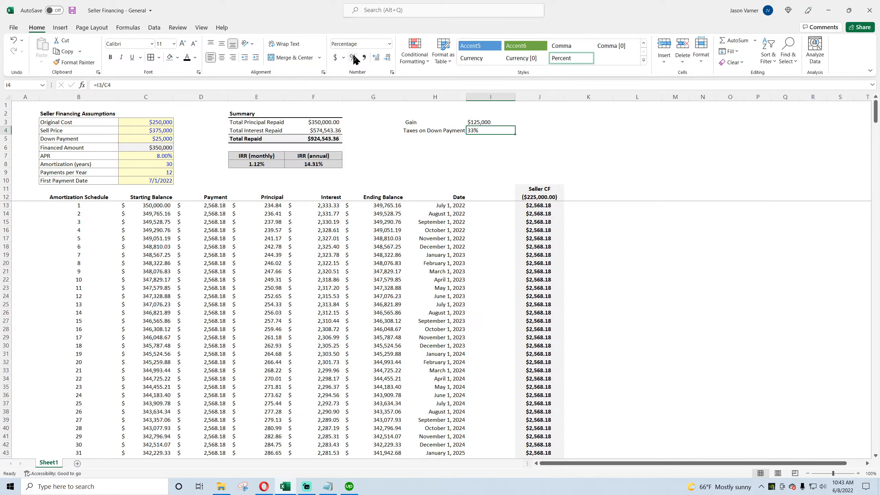
Step: Relabel the H4 caption as "Principal Payment Taxed"
left_click(419, 130)
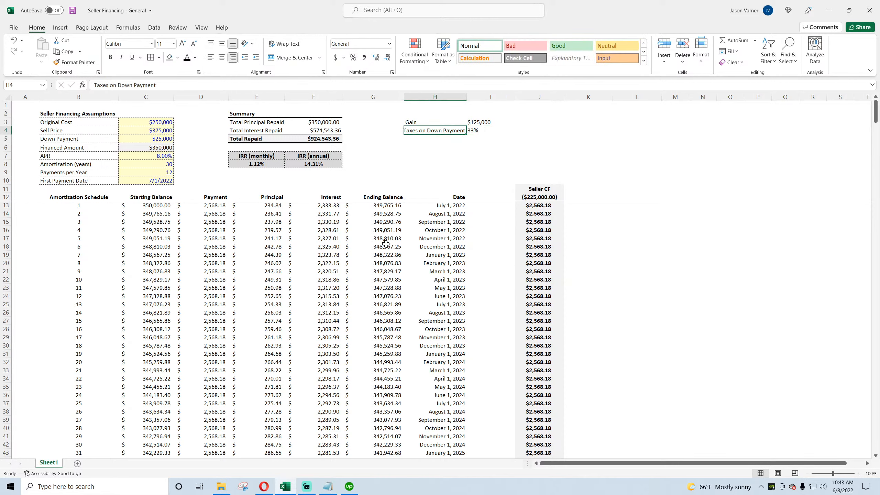
type("Princip")
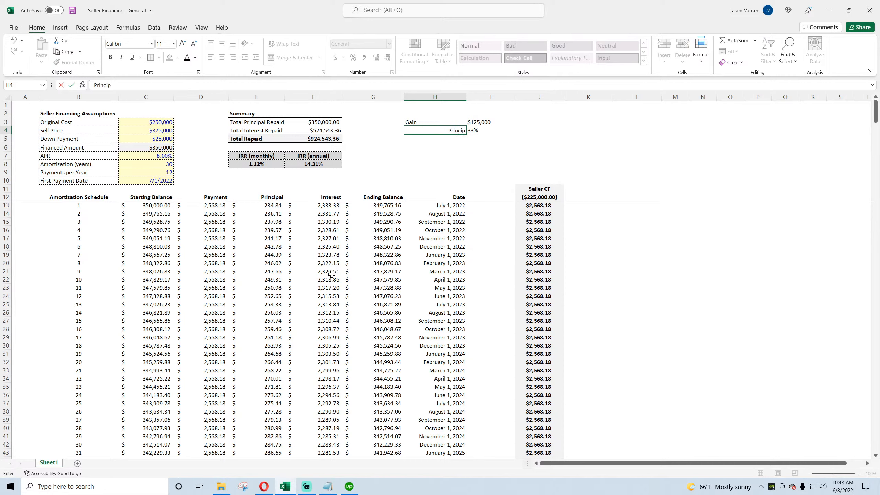
type("al Payment Taxed")
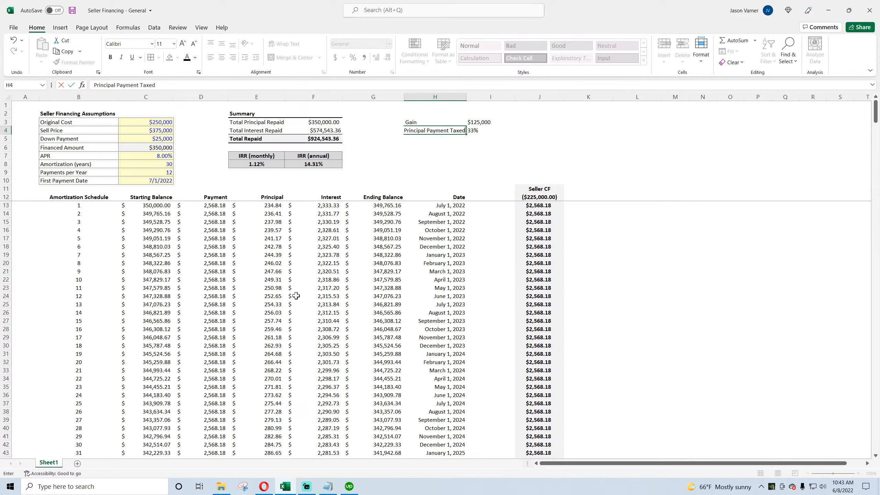
key("Return")
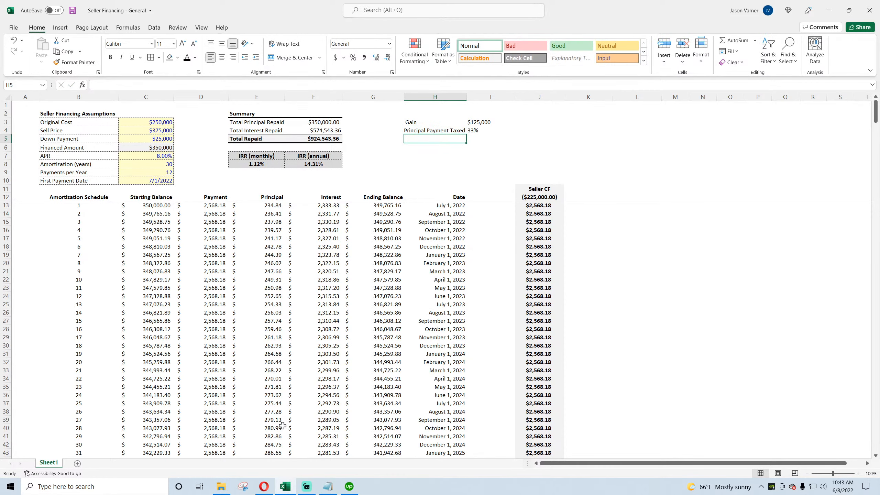
Step: Check the article's basis explanation, then label H5 "Return of Basis"
left_click(264, 486)
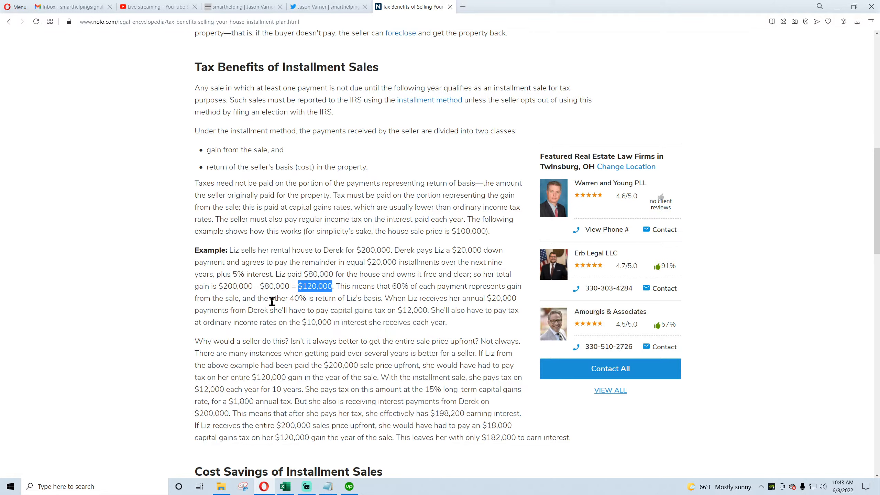
left_click(284, 486)
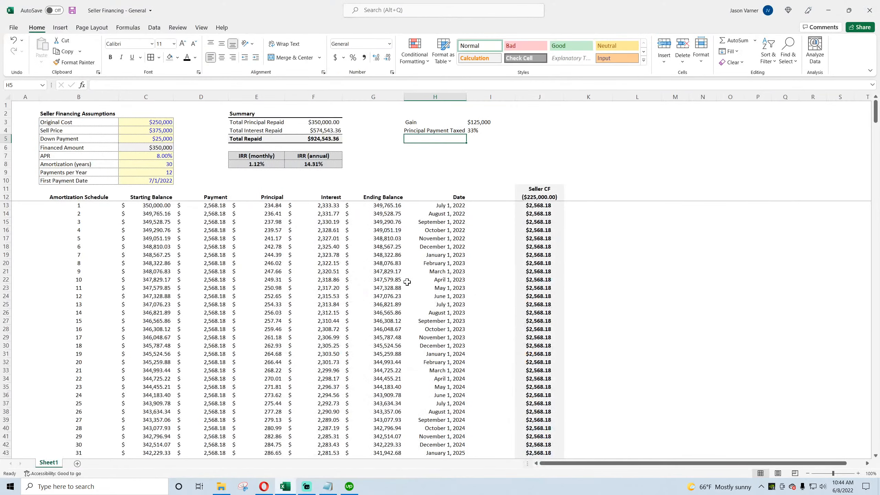
double_click(454, 139)
type("Return of Ba")
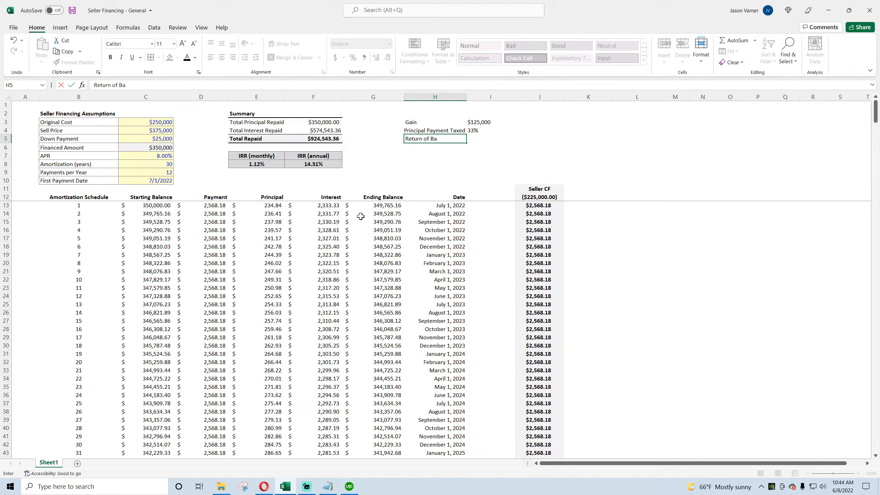
type("sis")
key("Return")
Step: Enter =1-I4 in I5 to get the return-of-basis share of each payment
key("Up")
key("Right")
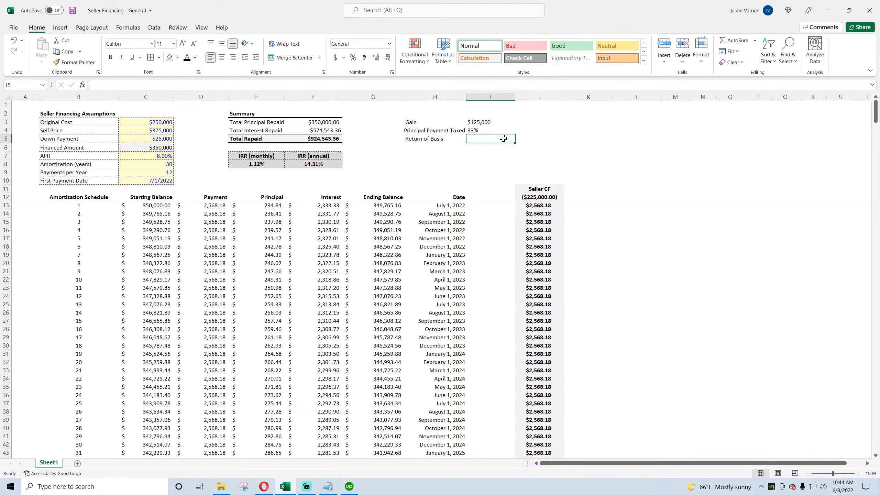
type("=1-")
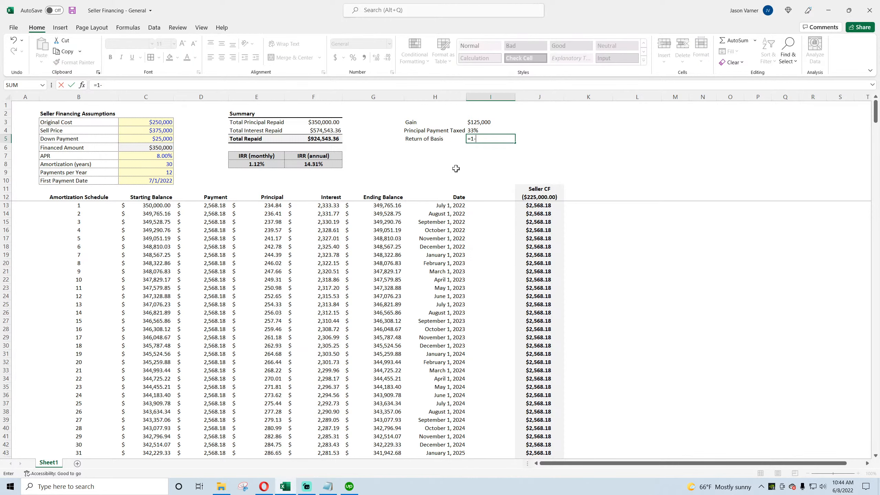
left_click(478, 131)
key("Return")
left_click(490, 140)
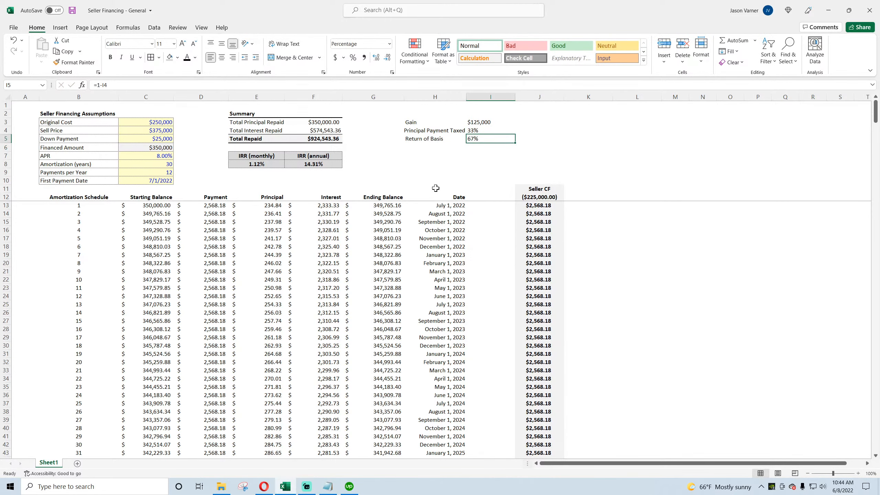
Step: Widen column H to fit the labels and left-align the captions in H3:H5
left_click_drag(466, 100, 475, 100)
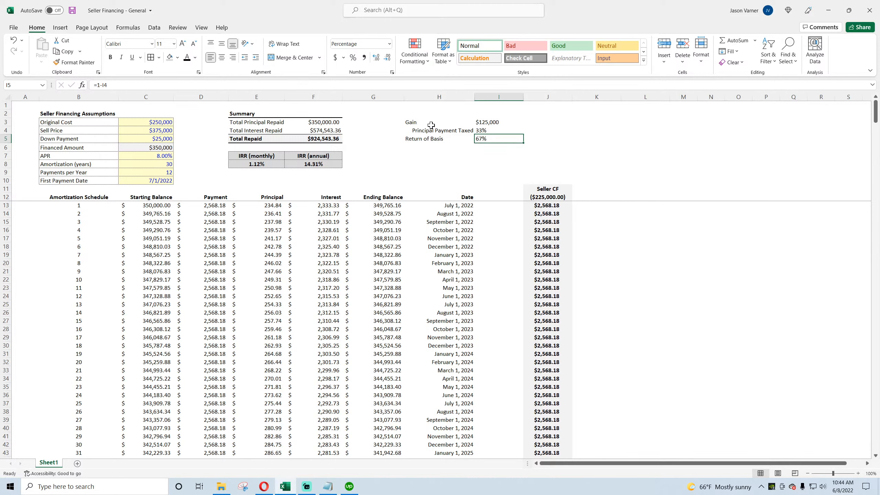
left_click_drag(431, 125, 430, 139)
left_click(211, 57)
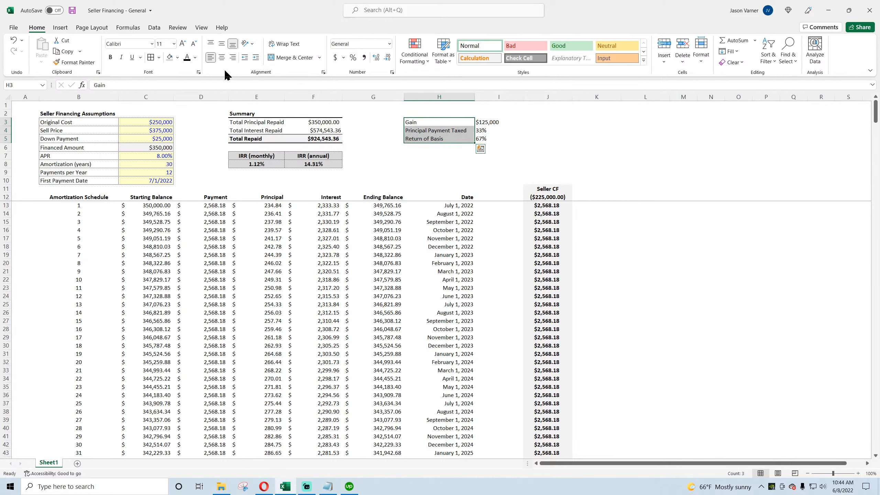
left_click(489, 139)
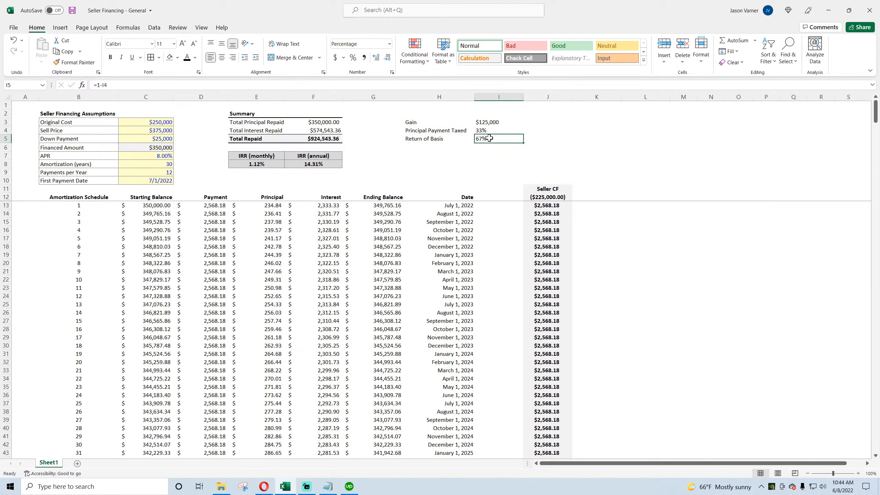
left_click(446, 129)
left_click(494, 139)
Step: Enter =C4-C3 in H7 to compute the gain as sell price minus original cost
left_click(417, 158)
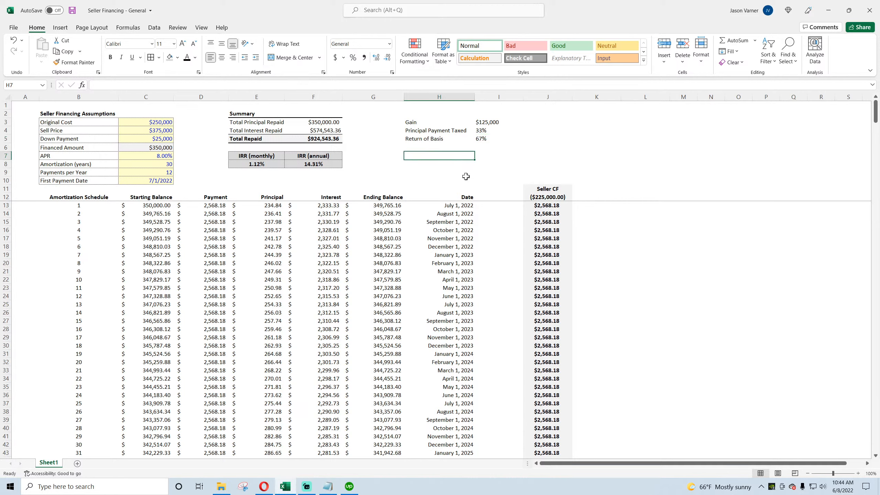
type("=")
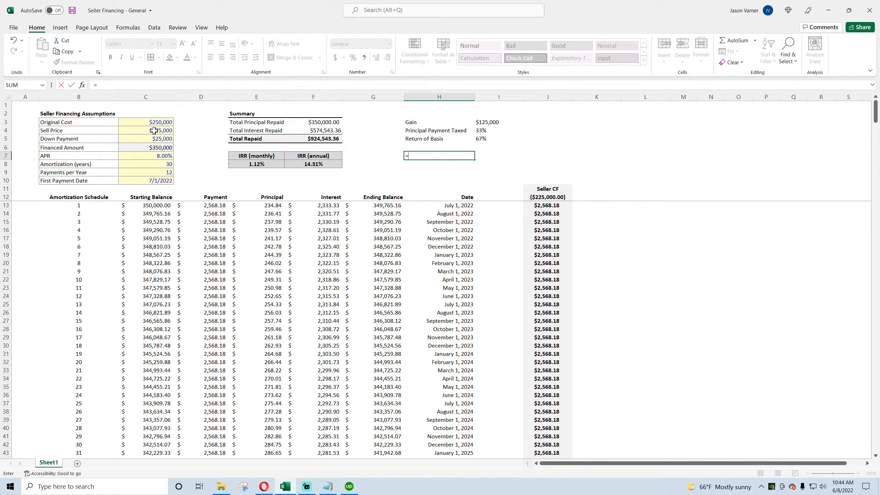
left_click(154, 131)
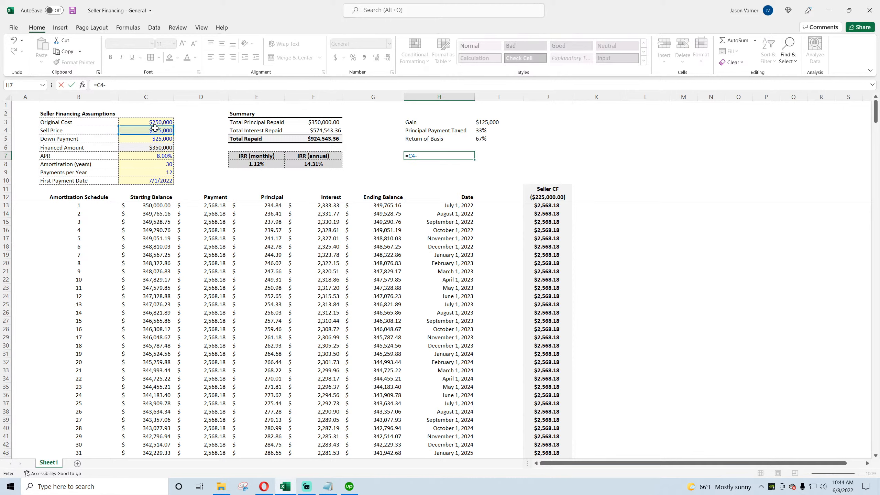
type("-")
left_click(153, 122)
key("Return")
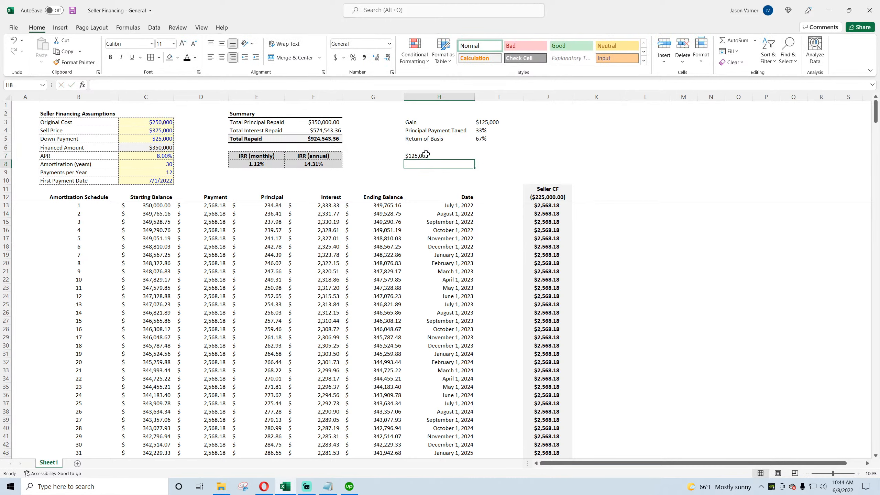
left_click(425, 155)
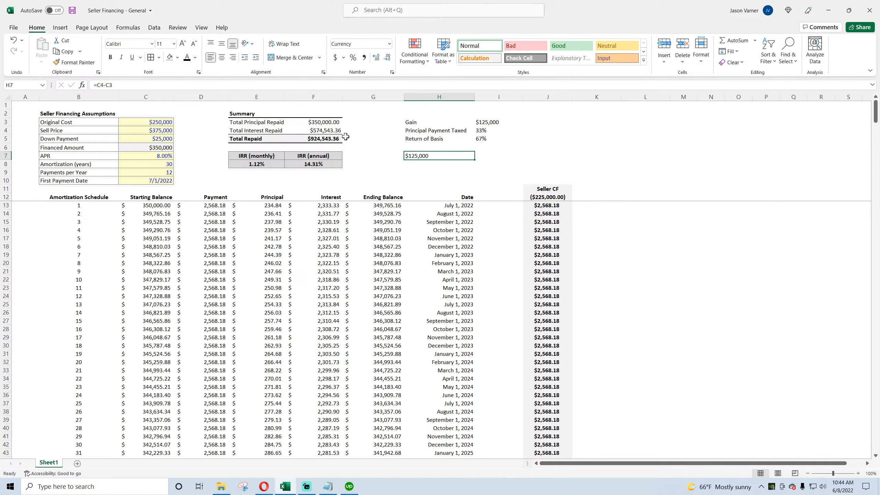
left_click(325, 122)
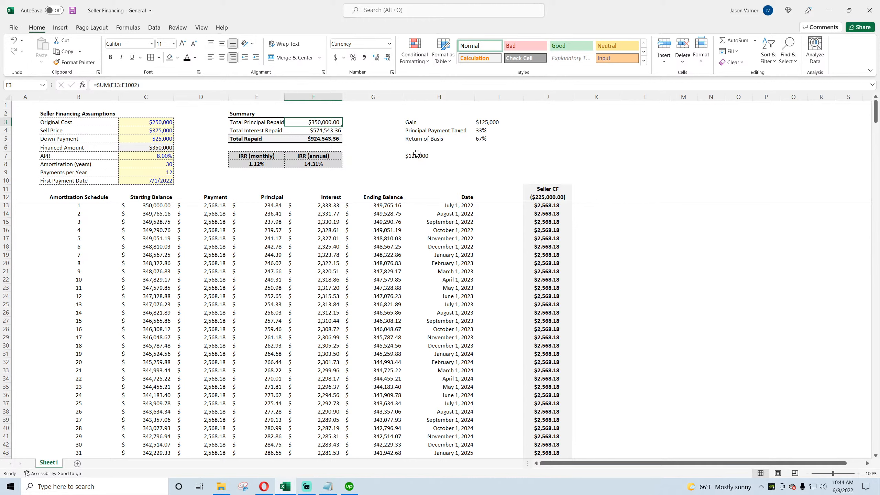
Step: Try entering =F3*I4 in H8 to compute the taxed portion of principal, then clear the cell
left_click(485, 131)
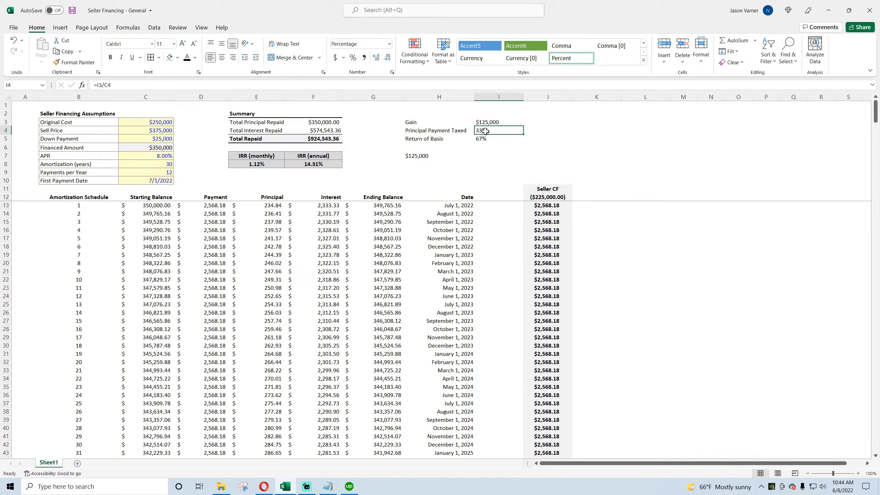
left_click(493, 121)
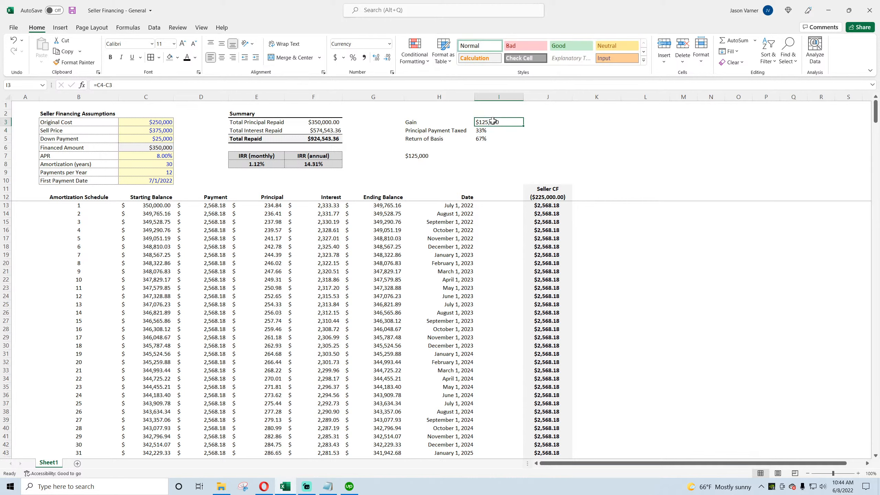
left_click(420, 156)
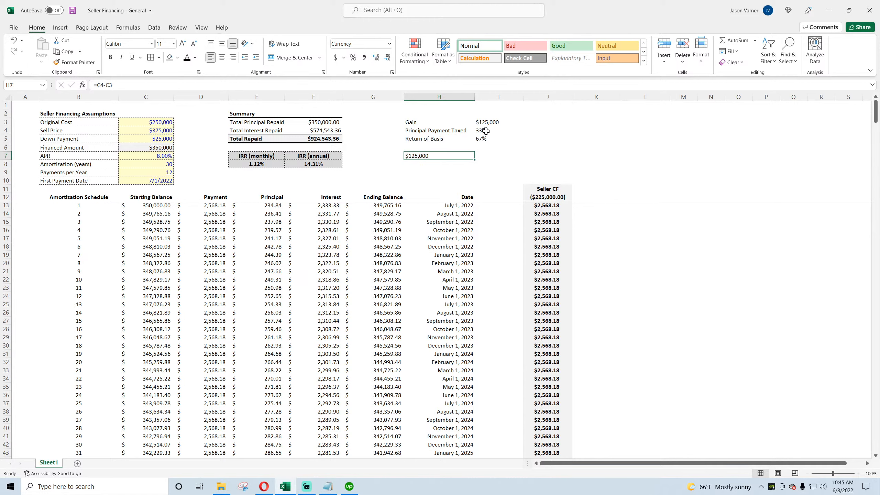
double_click(423, 156)
key("Escape")
left_click(430, 161)
type("=")
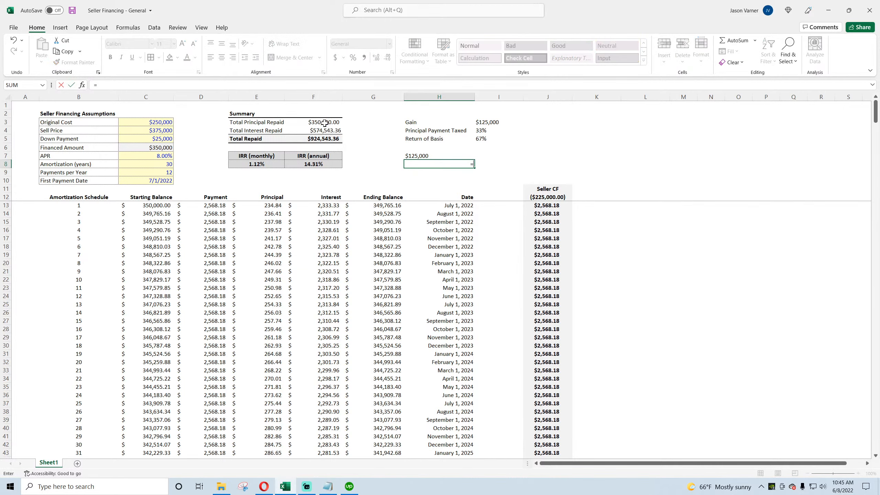
left_click(324, 122)
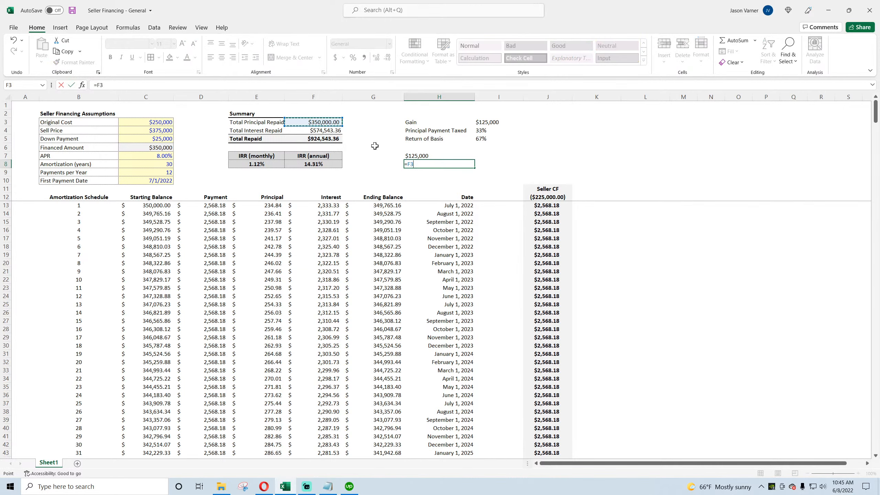
type("*")
left_click(486, 132)
key("ctrl+Return")
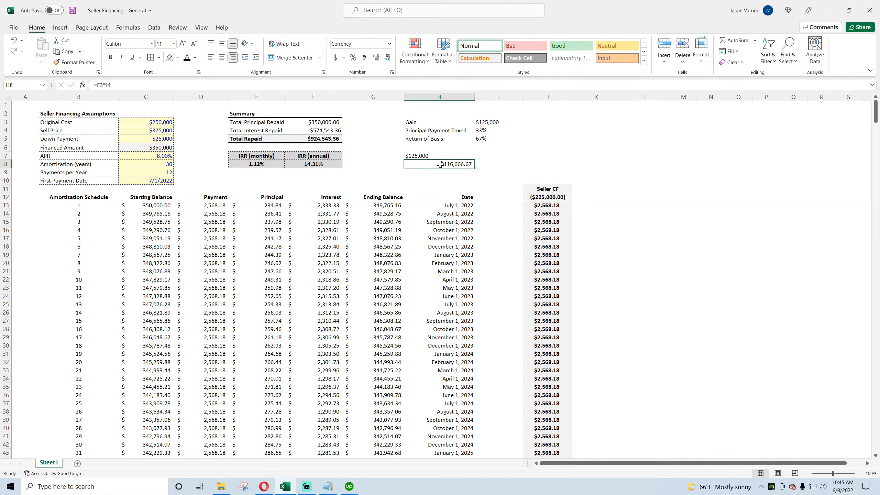
key("BackSpace")
key("Return")
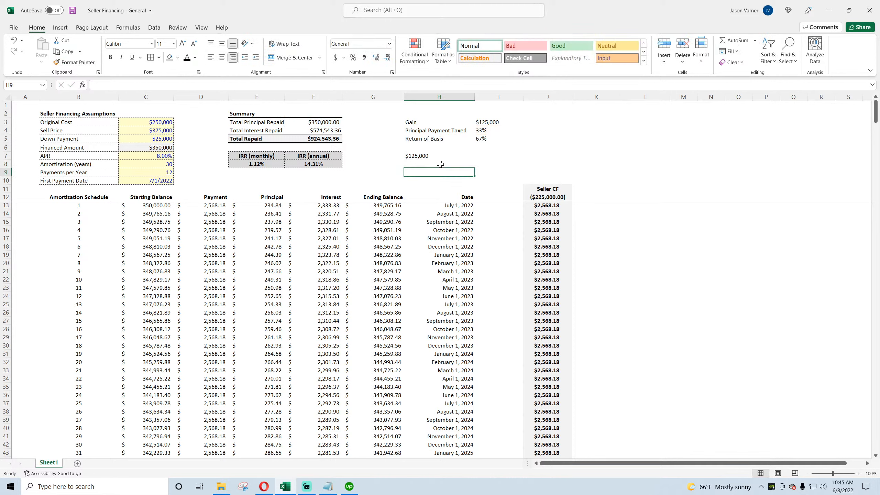
Step: Change the Total Principal Repaid formula in F3 to =SUM(E13:E1002)+C5 to include the down payment
double_click(432, 158)
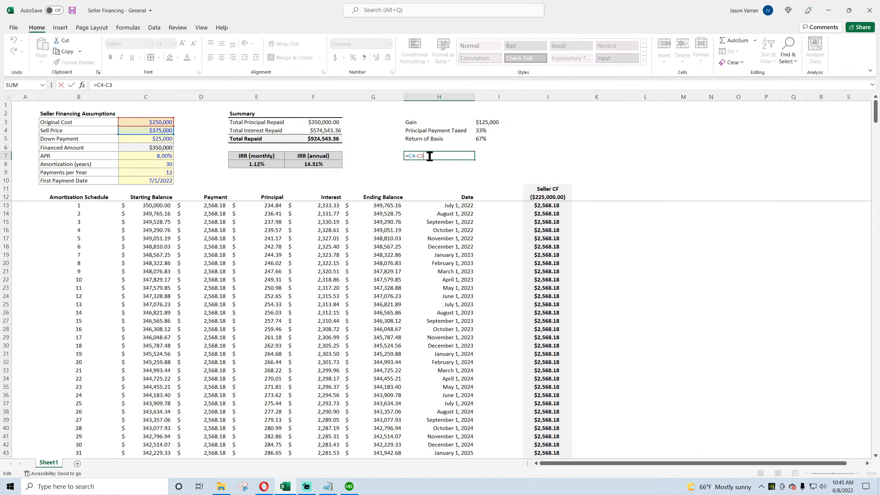
key("Return")
double_click(490, 123)
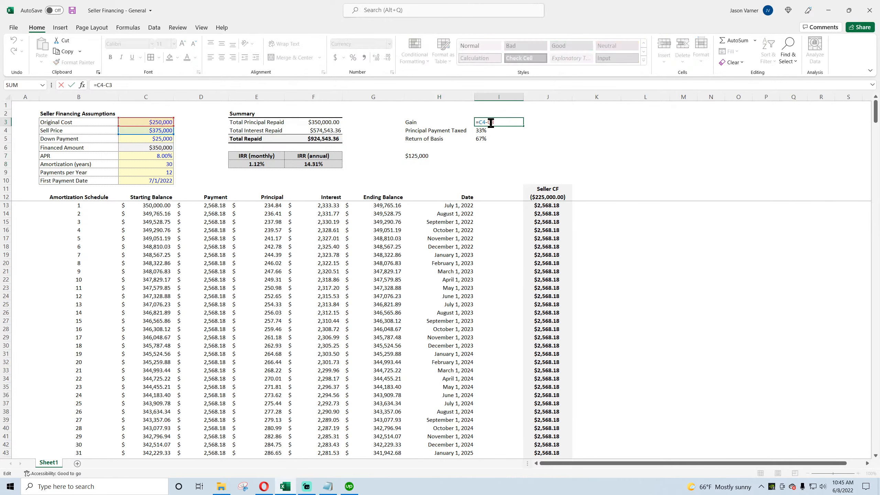
key("Return")
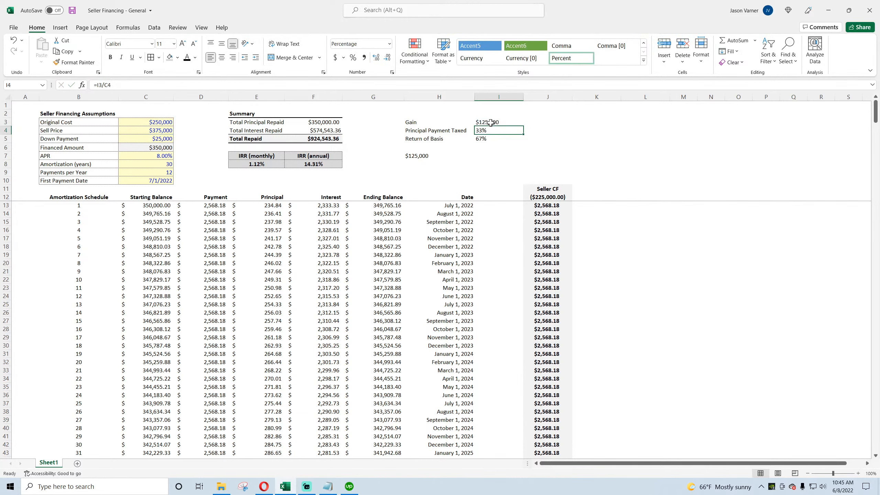
left_click(416, 156)
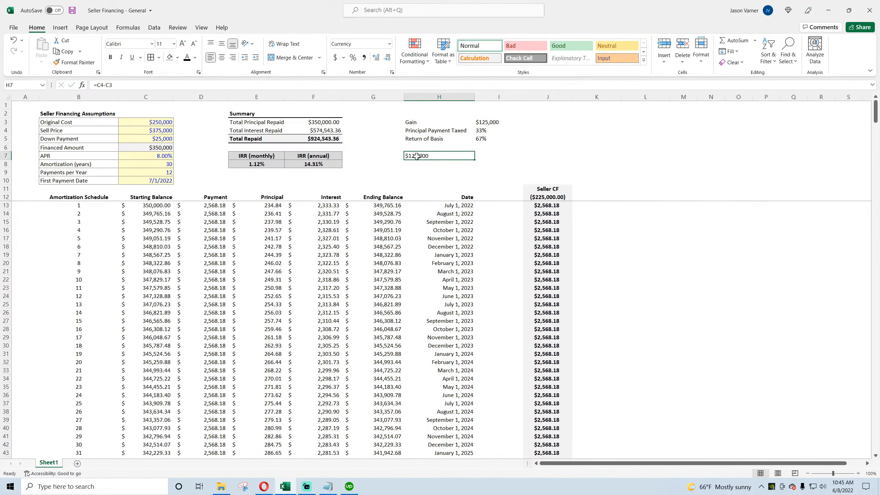
left_click(326, 122)
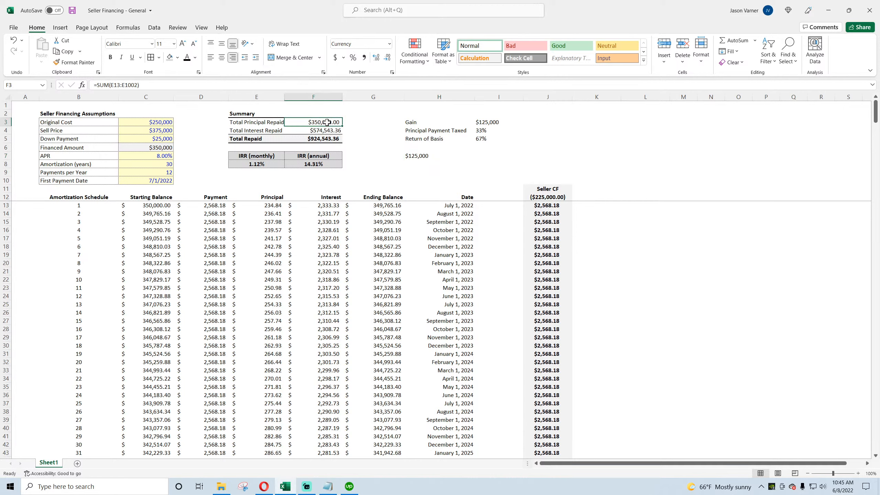
double_click(327, 122)
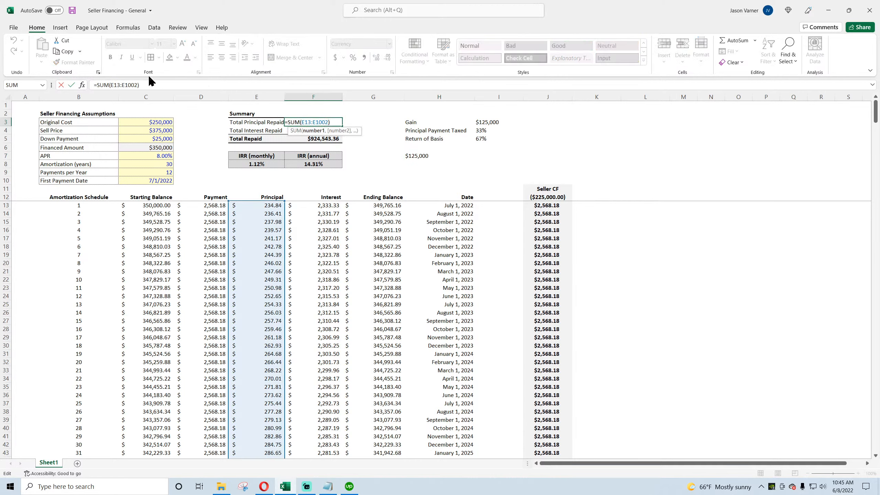
left_click(161, 84)
type("+")
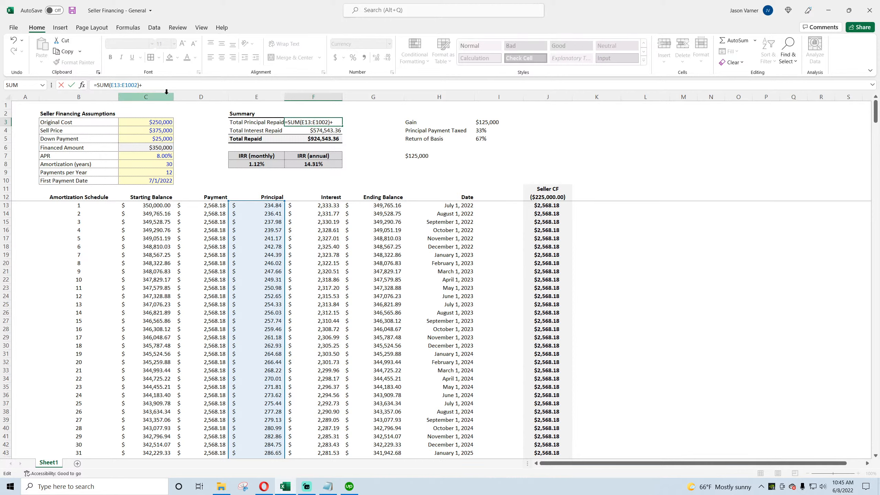
left_click(158, 138)
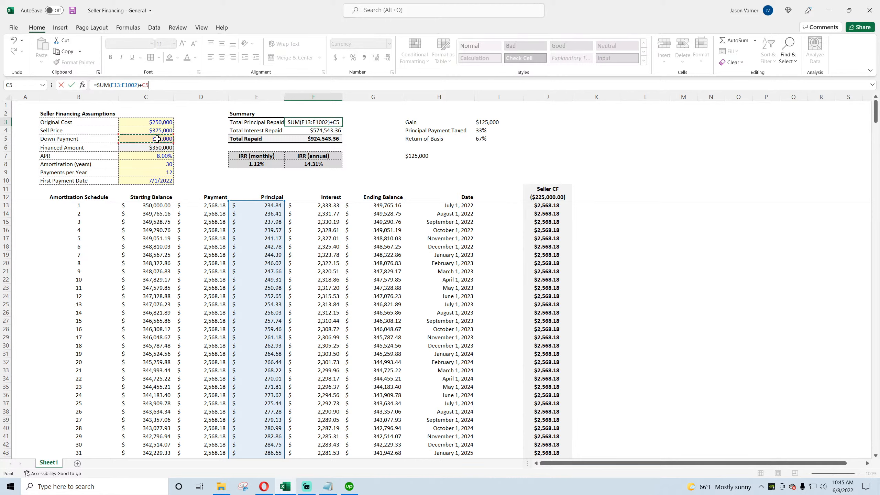
key("Return")
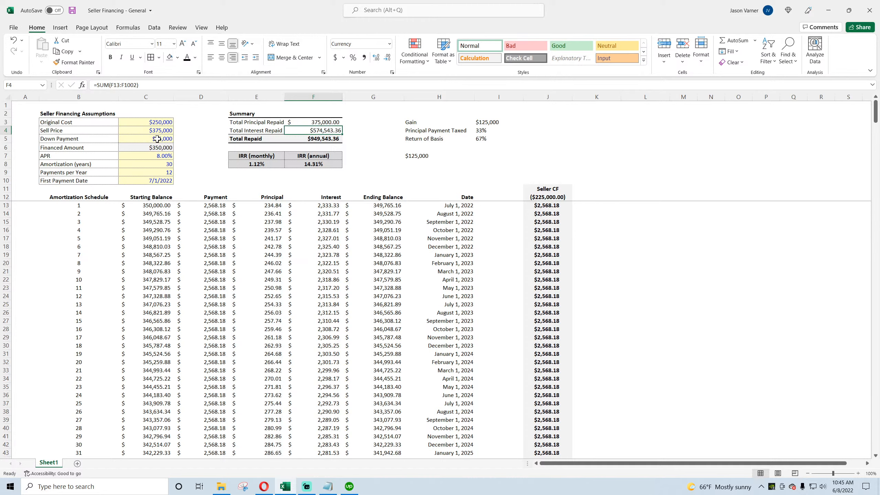
Step: Apply Accounting format to the summary totals F3:F5 and the amounts C3:C6, then save the workbook
left_click(327, 123)
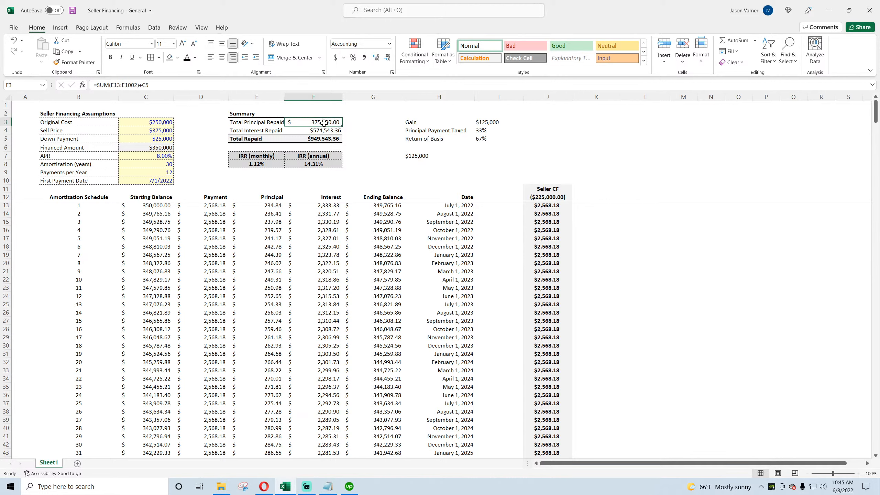
left_click_drag(325, 123, 322, 136)
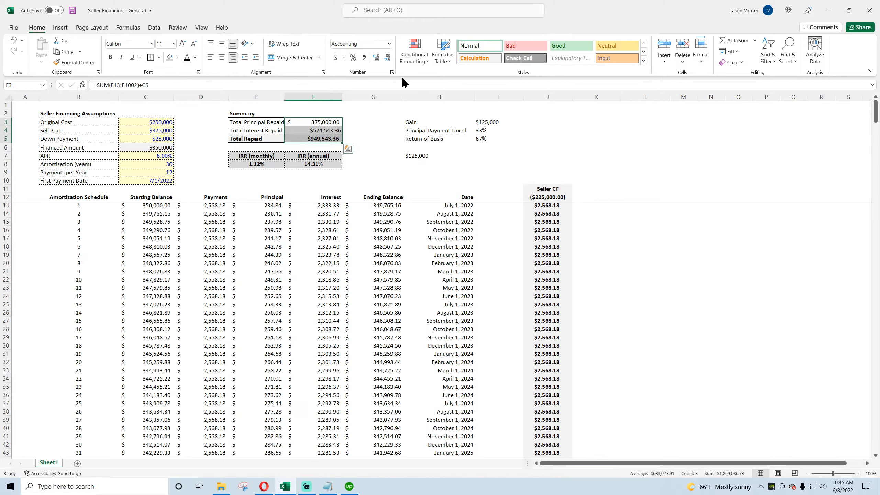
left_click(336, 57)
left_click_drag(147, 123, 147, 148)
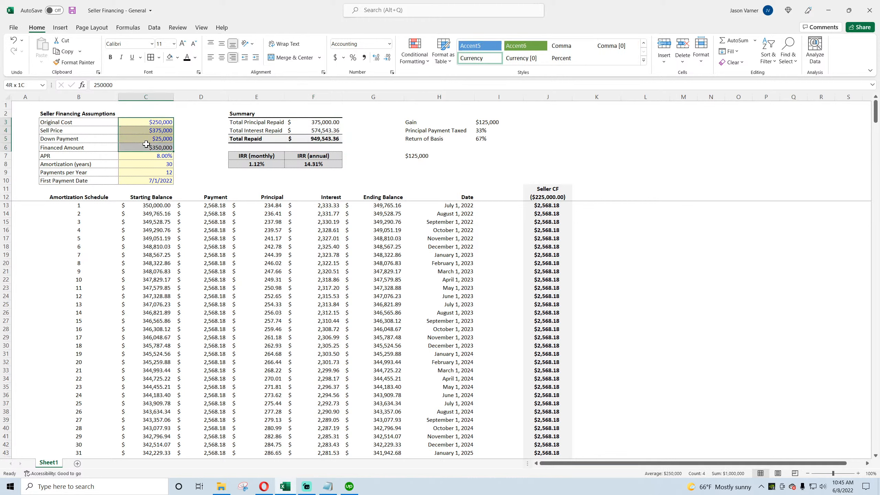
left_click(334, 58)
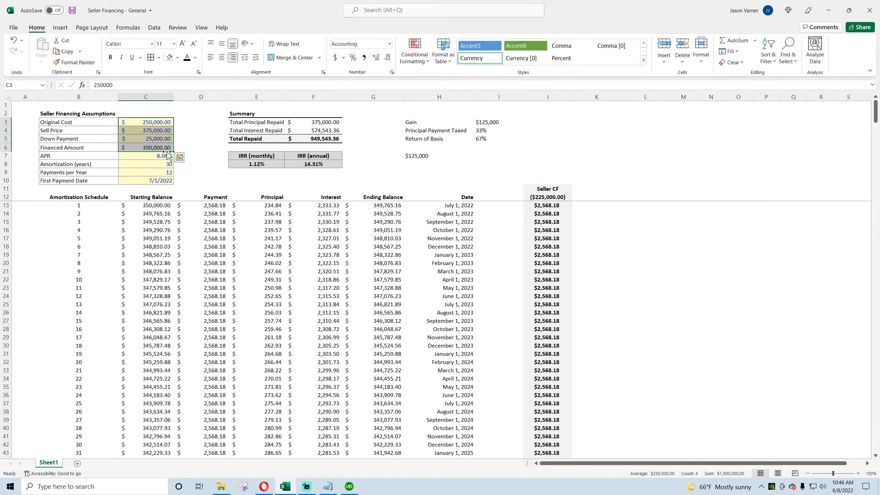
left_click(158, 172)
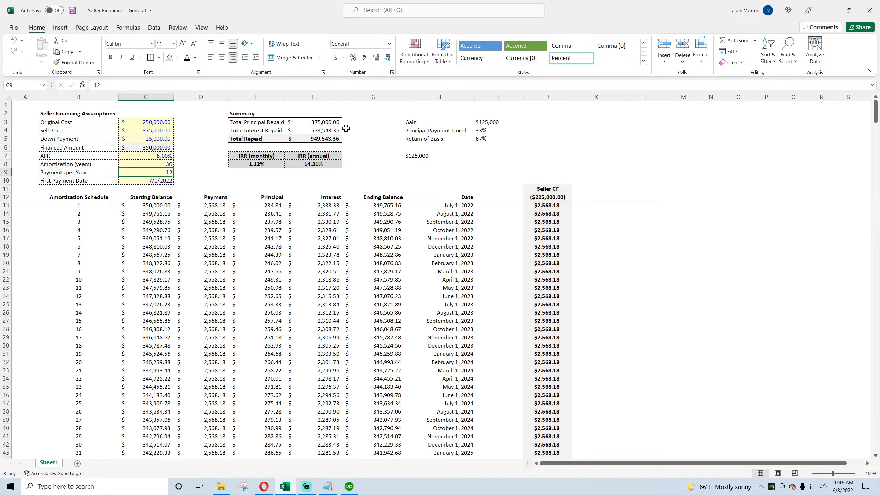
left_click(72, 11)
Step: Replace H7's gain formula with =F3*I4, then delete the cell's contents
left_click(327, 123)
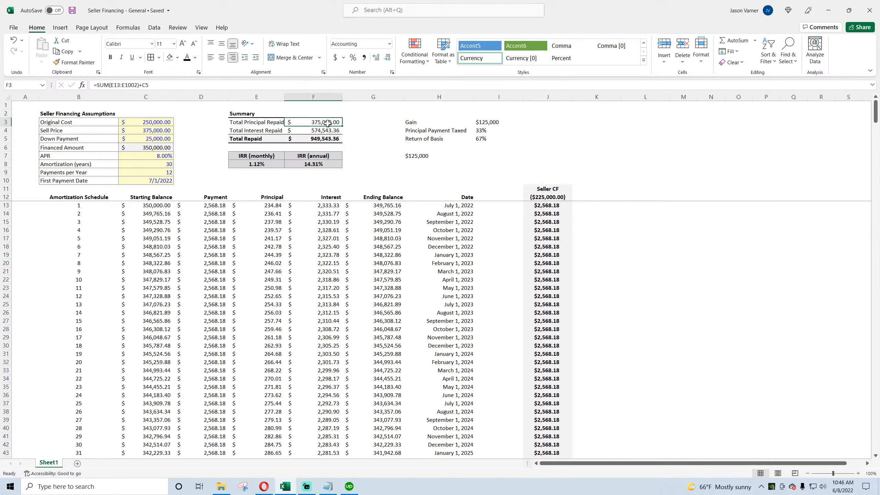
left_click(413, 157)
type("=")
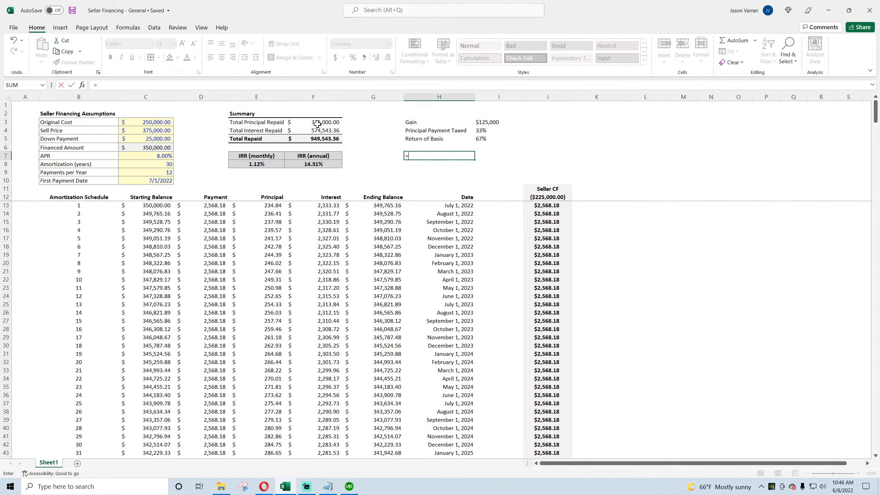
left_click(315, 123)
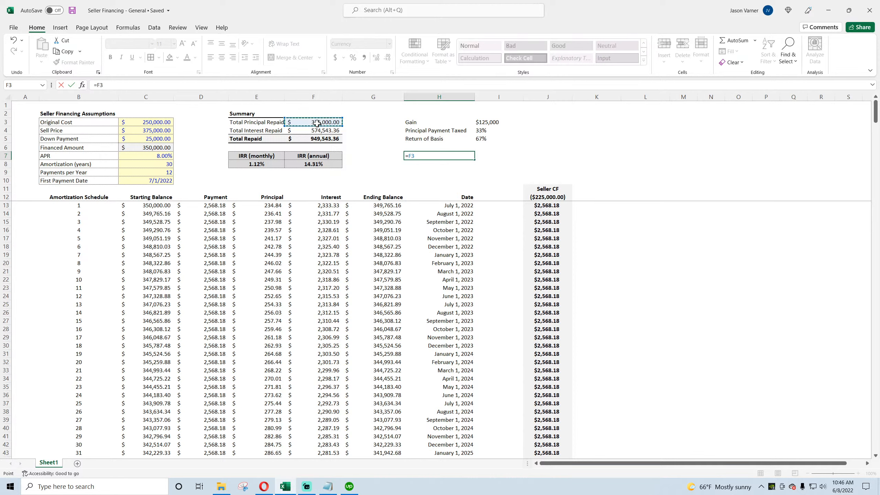
type("*")
left_click(482, 130)
key("Return")
left_click(427, 157)
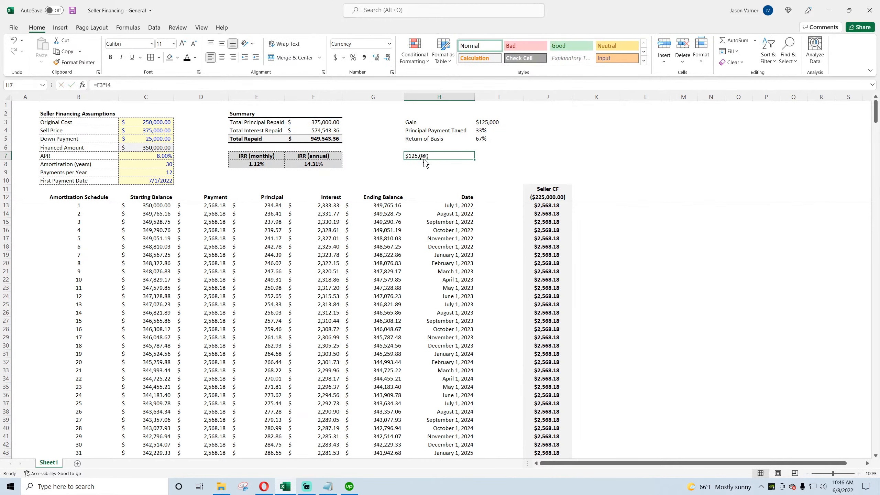
key("Delete")
key("Return")
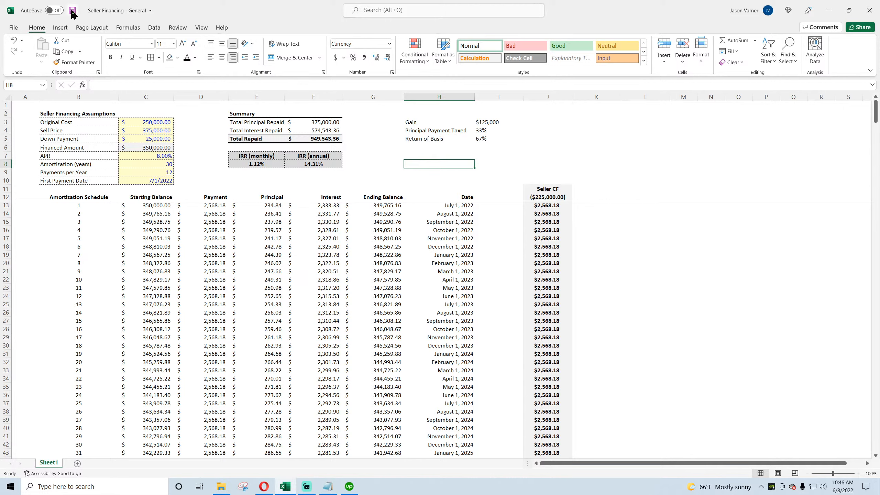
Step: Save the workbook and label L11 "Tax Basis for Seller"
left_click(73, 10)
left_click(625, 190)
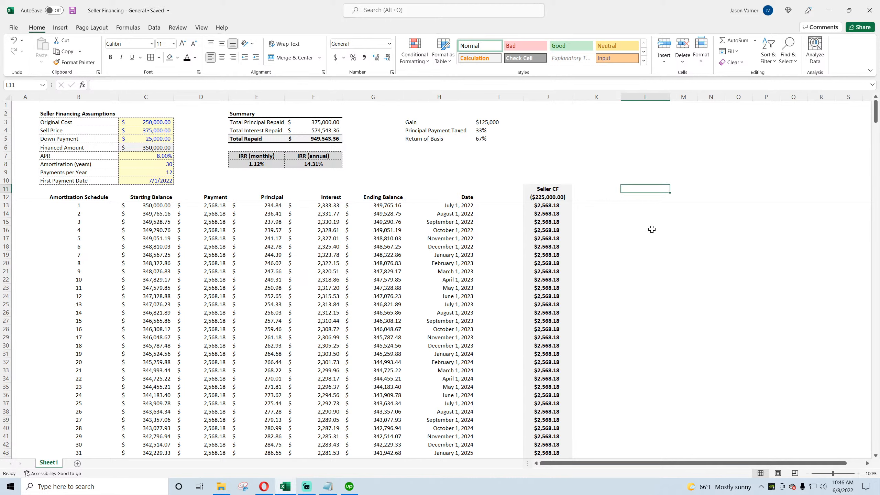
type("Tax Basis for Seller")
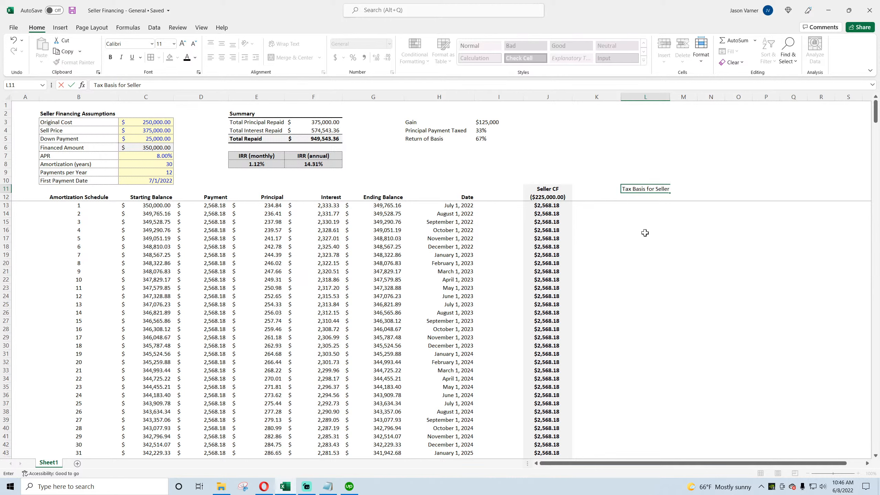
key("Return")
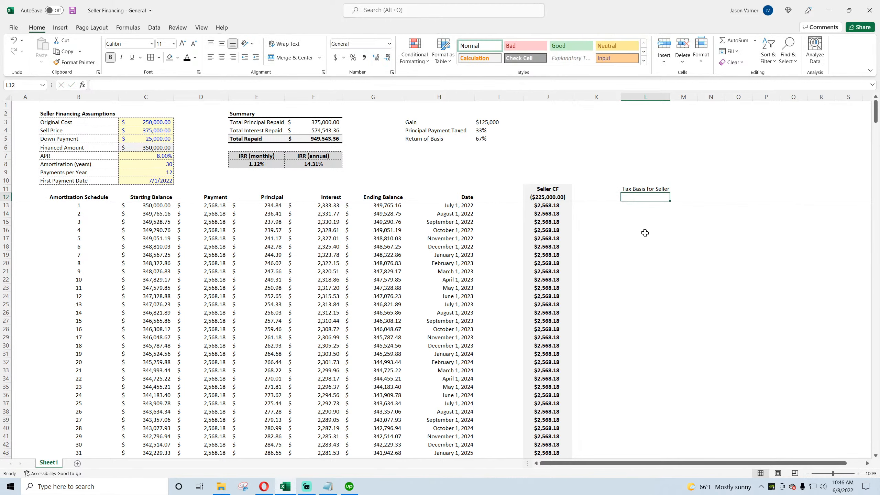
Step: Enter =C5*I4 in L12 for the taxable share of the down payment
type("=")
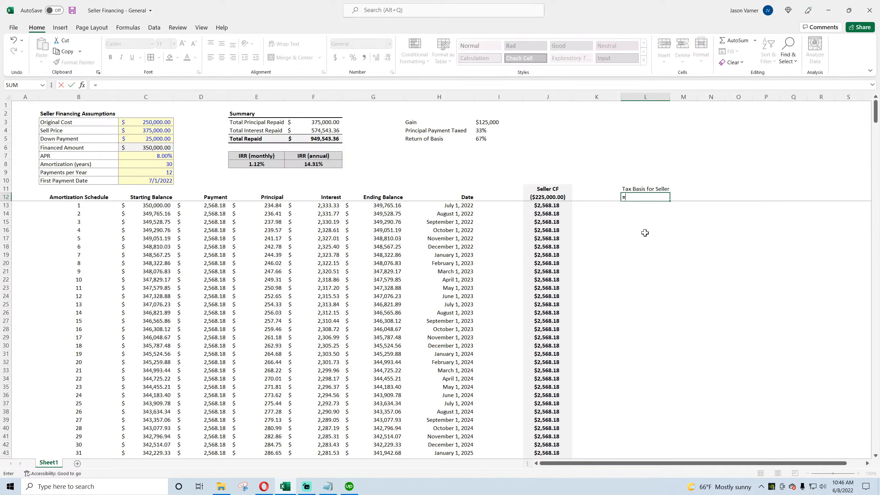
left_click(145, 140)
type("*")
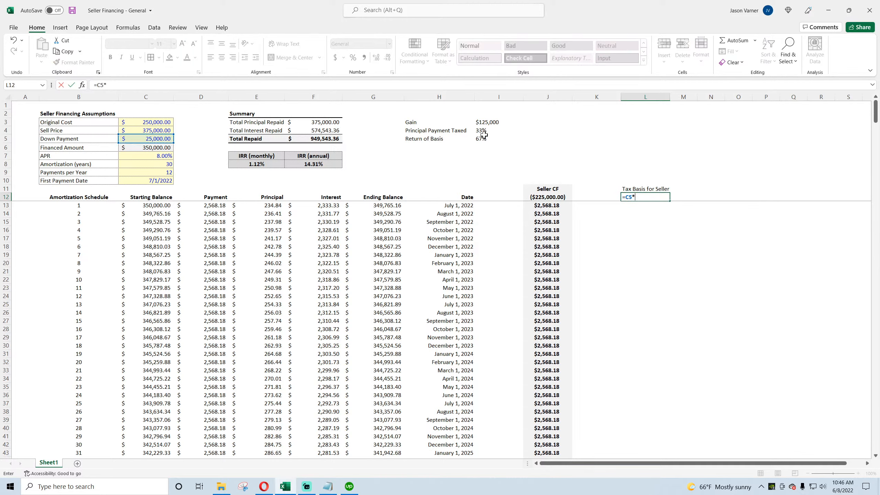
left_click(491, 130)
key("Return")
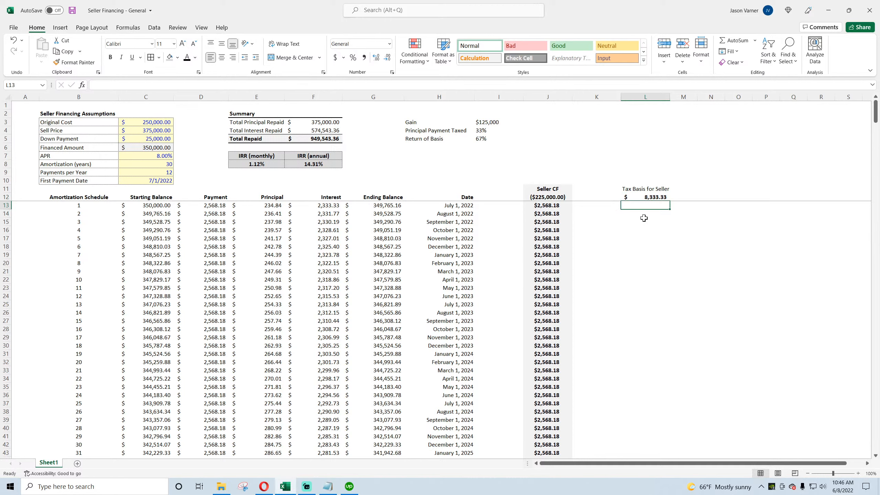
Step: Enter =E13*I4 in L13 for the taxable share of the first principal payment
type("=")
left_click(269, 206)
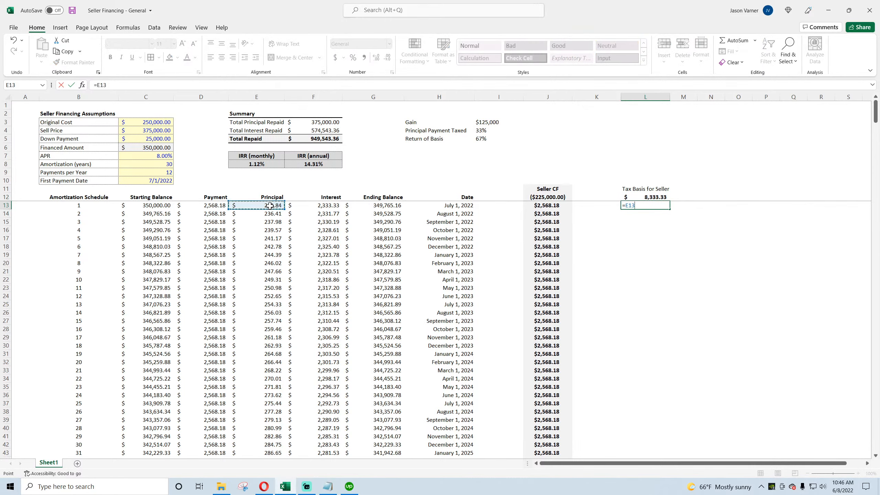
type("*")
left_click(488, 131)
key("Return")
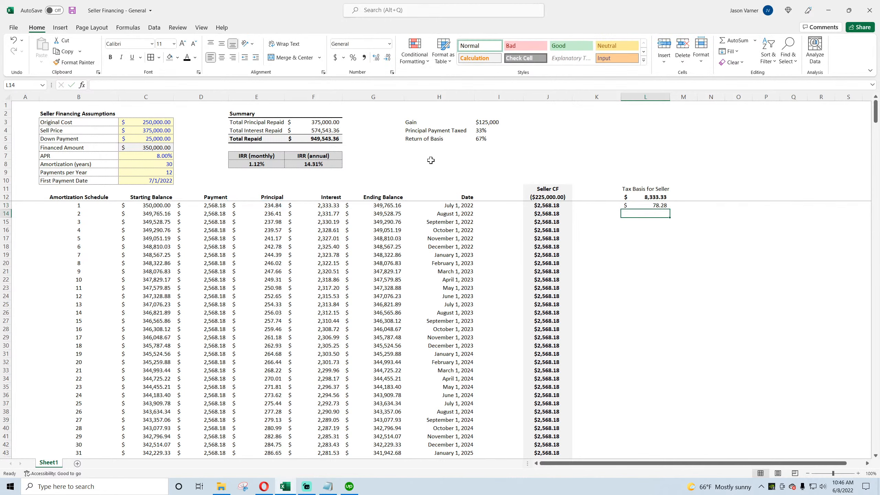
left_click(420, 163)
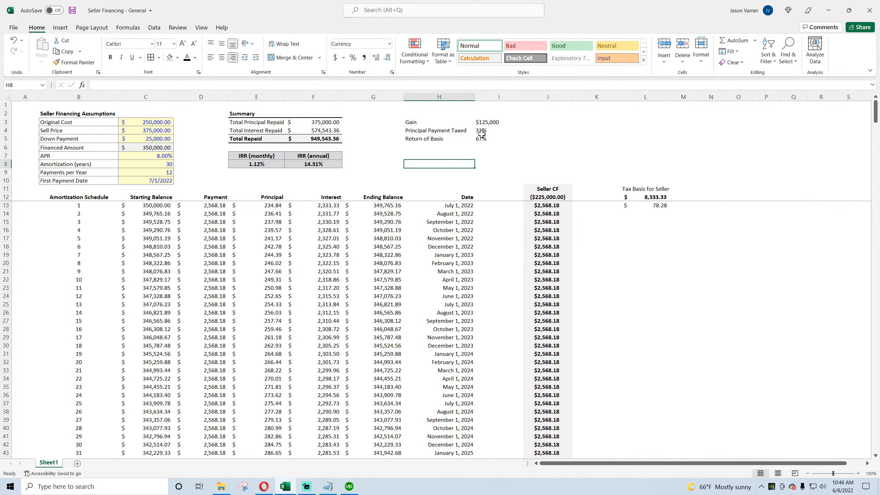
Step: Change L13's formula to =E13*I$4 and fill it down the Tax Basis column to the final payment row
left_click(641, 204)
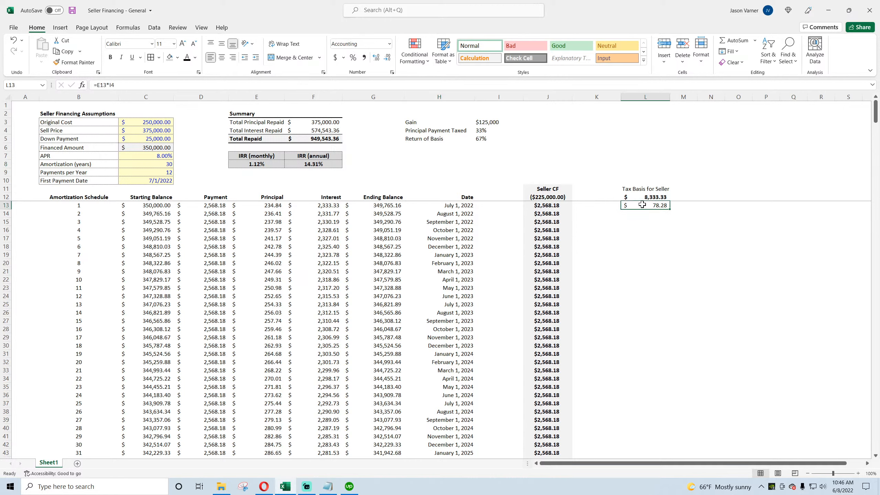
left_click(111, 85)
type("$")
left_click(651, 206)
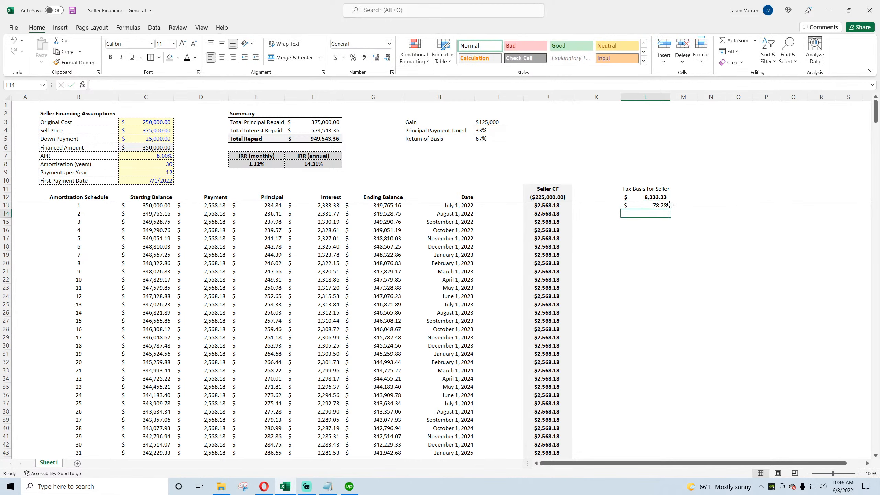
left_click_drag(670, 210, 672, 449)
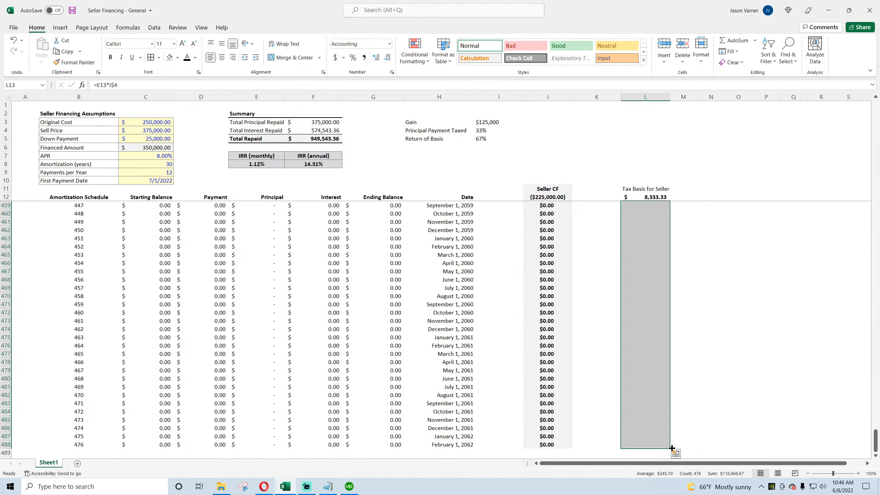
Step: Widen column L and right-align its contents
left_click_drag(876, 441, 877, 129)
scroll(719, 326, "down", 3)
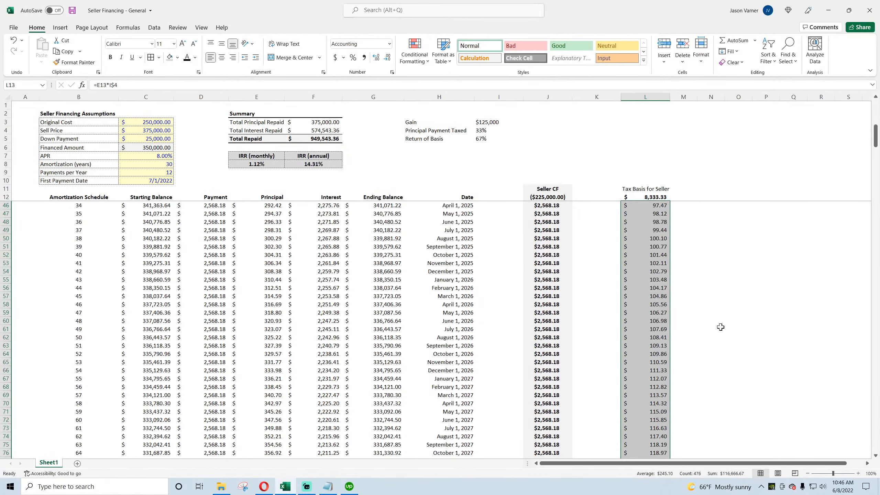
left_click(653, 98)
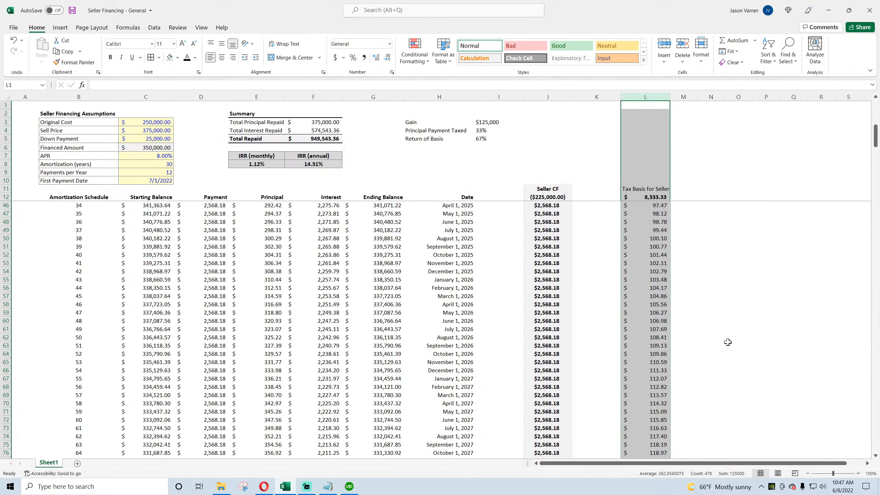
left_click(737, 279)
left_click_drag(670, 96, 680, 97)
left_click(651, 97)
left_click(232, 57)
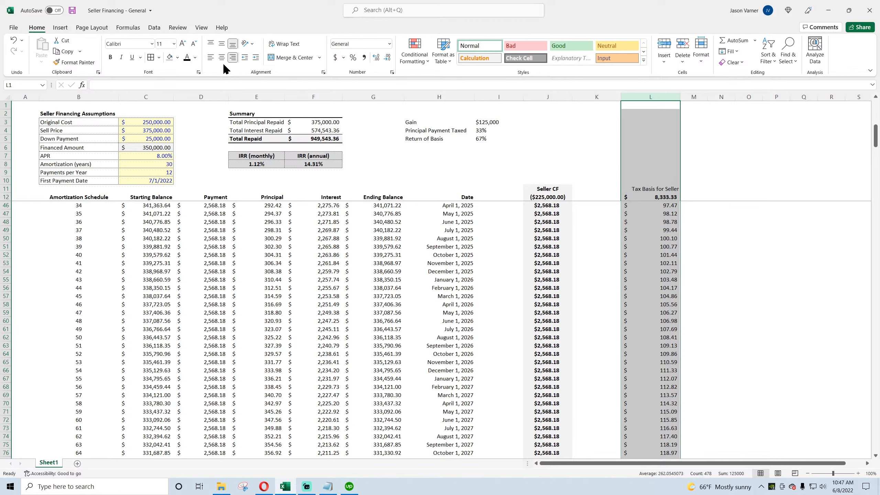
Step: Save the workbook and add a bottom border under the Gain row in H3:I3
left_click(73, 10)
left_click_drag(422, 123, 440, 122)
left_click(487, 116)
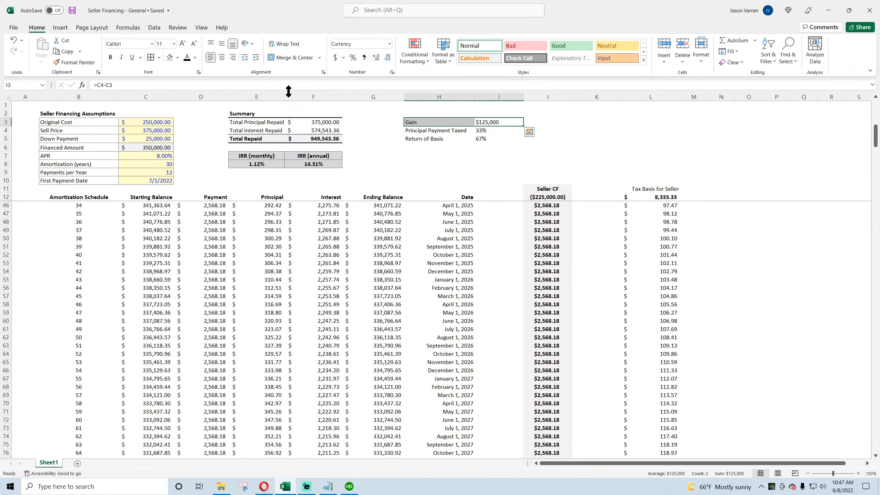
left_click(159, 57)
left_click(173, 197)
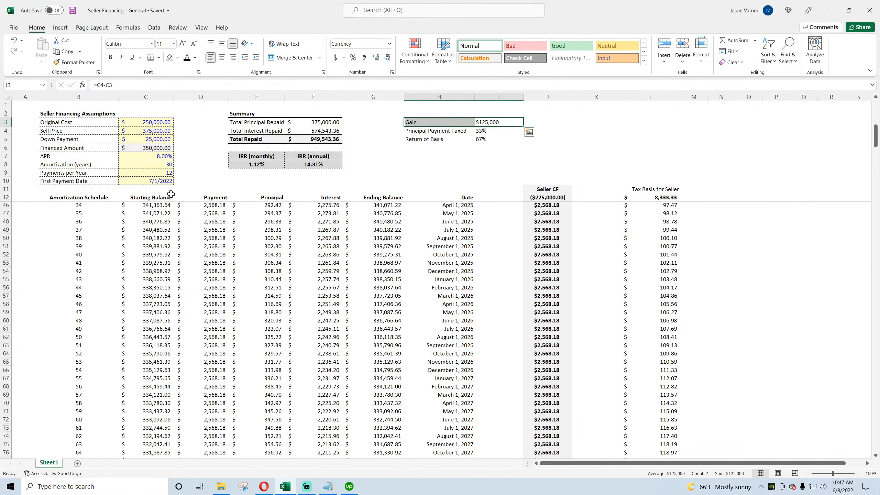
Step: Copy the Summary header formatting to H2 and title it "Tax Summary"
left_click(417, 111)
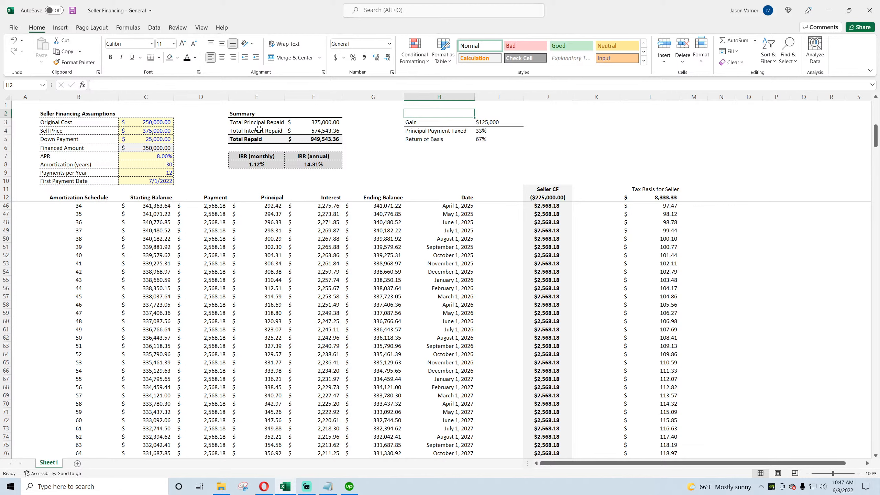
left_click_drag(245, 113, 291, 118)
key("ctrl+c")
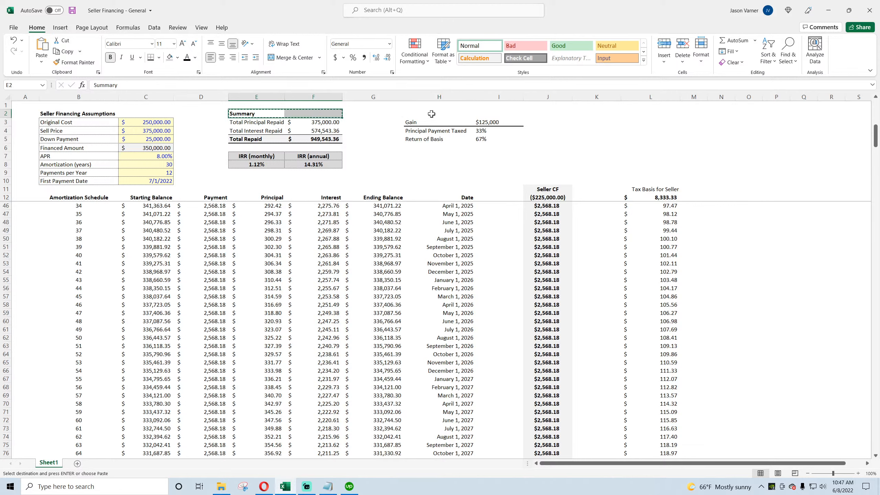
left_click(432, 114)
key("ctrl+v")
left_click(426, 115)
type("Tax Summary")
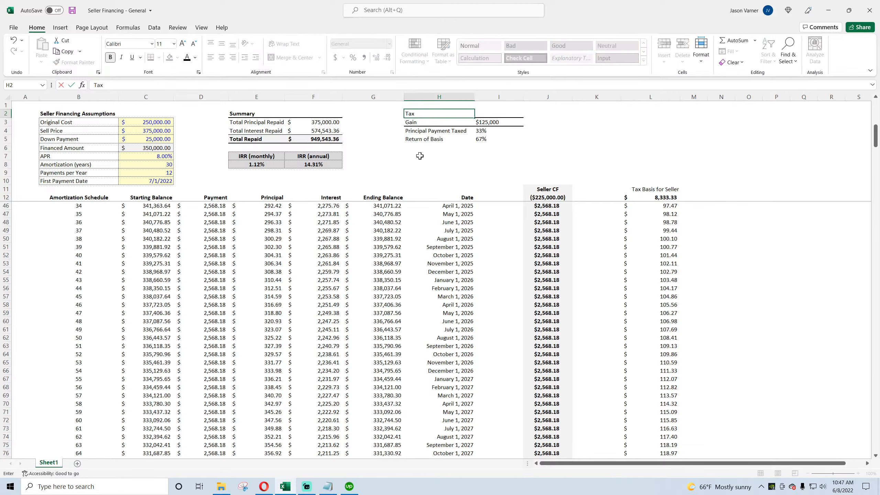
key("Return")
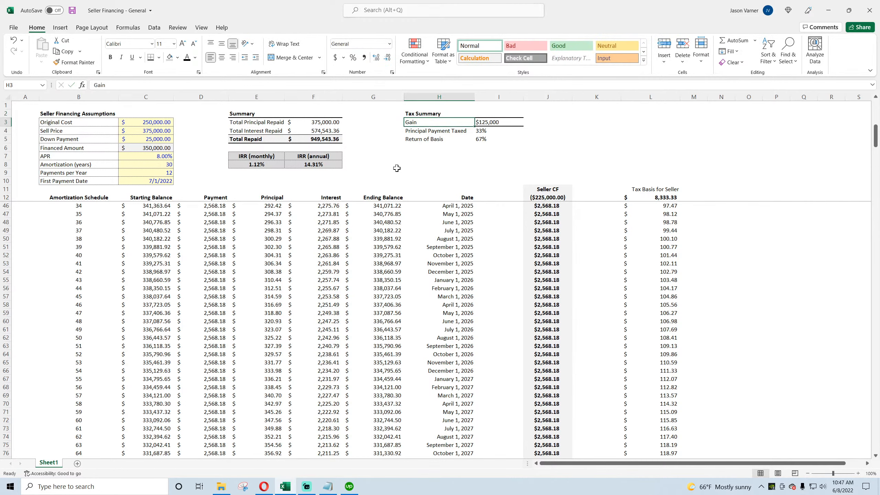
Step: Enter the note "Taxable part of principal repayments." in J4 and left-align it
left_click(533, 128)
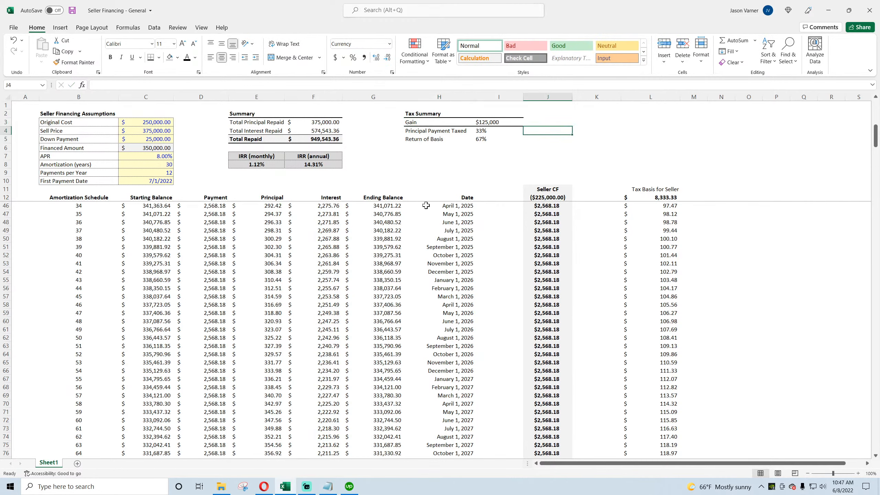
type("of all p")
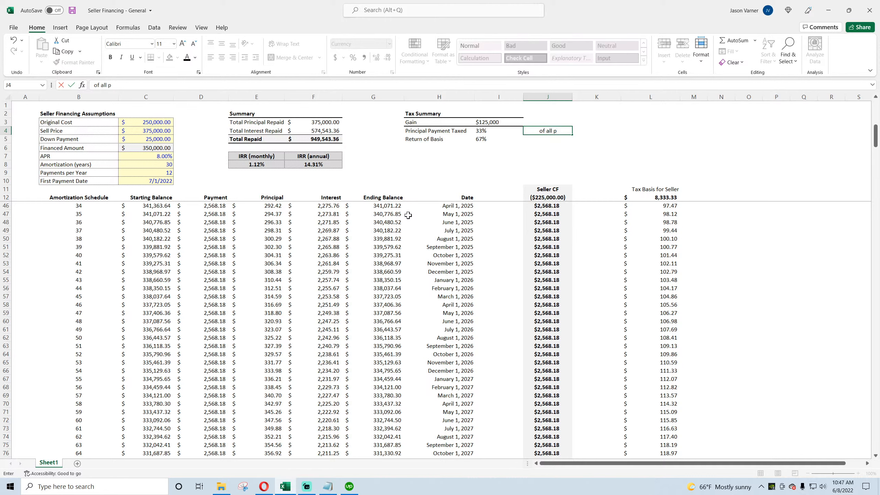
key("BackSpace")
key("BackSpace")
key("BackSpace")
key("BackSpace")
key("BackSpace")
key("BackSpace")
key("BackSpace")
key("BackSpace")
type("Taxable")
type(" based on")
key("BackSpace")
key("BackSpace")
key("BackSpace")
key("BackSpace")
key("BackSpace")
key("BackSpace")
key("BackSpace")
key("BackSpace")
type("part of principal repaym")
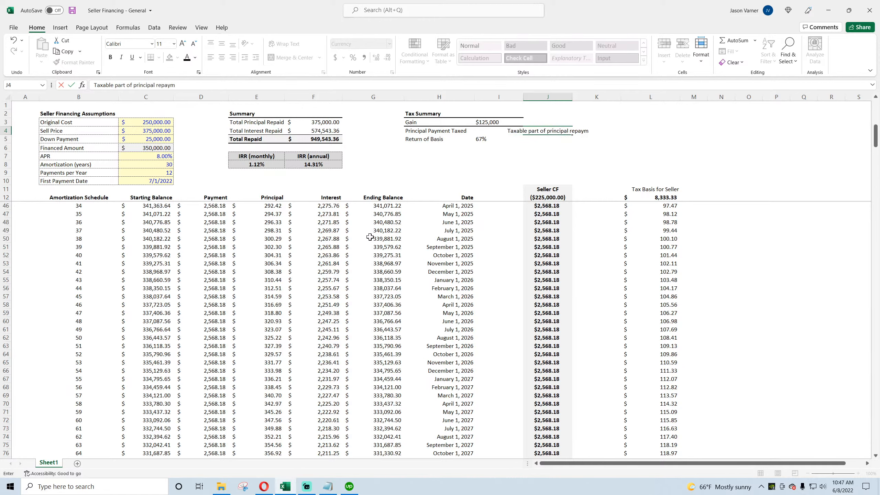
type("ents.")
key("Return")
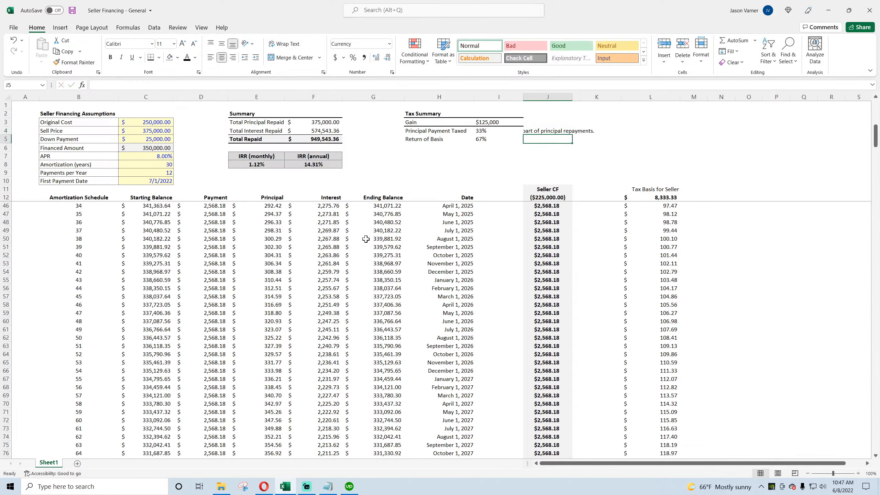
left_click(541, 133)
left_click(210, 57)
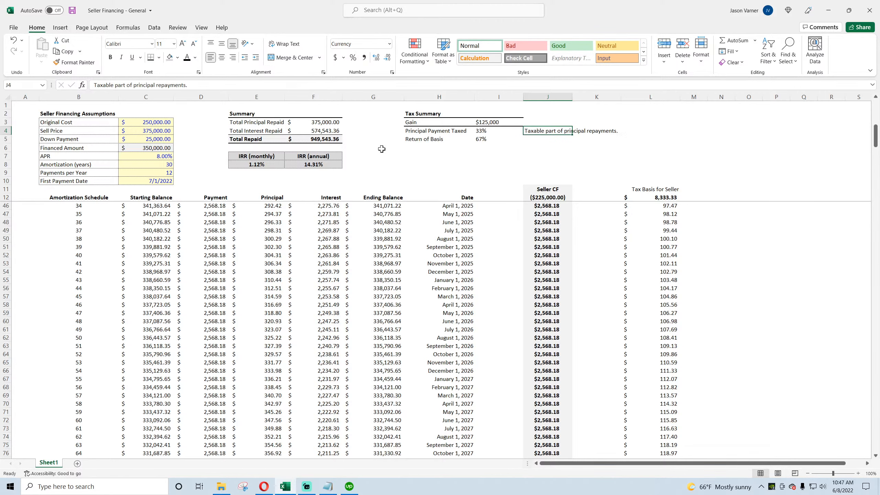
Step: Switch to the browser to review the installment sales tax article and return to the workbook
left_click(265, 487)
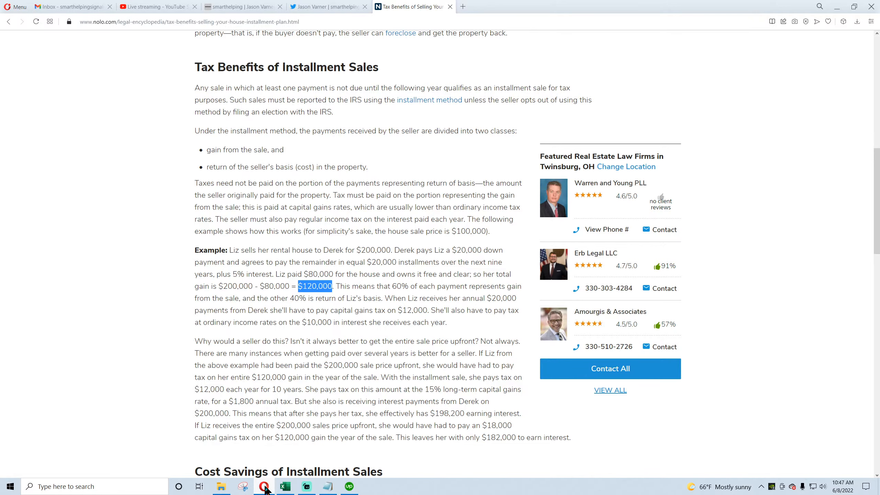
left_click(265, 487)
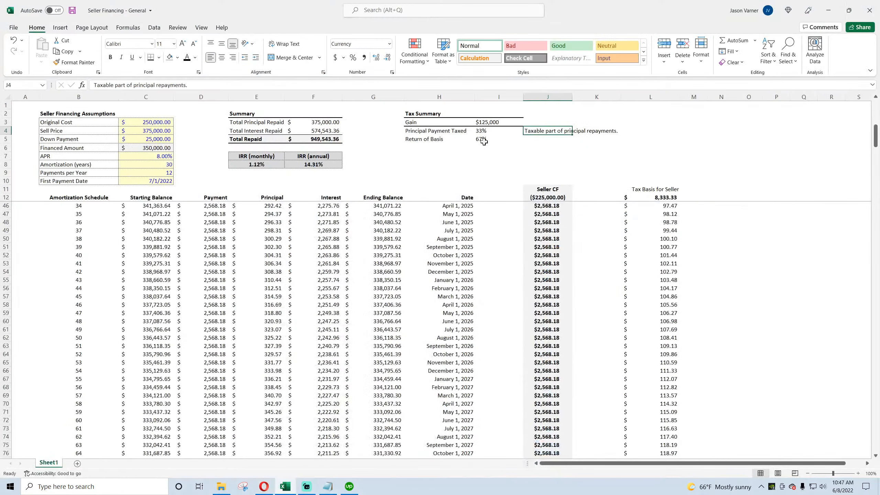
Step: Enter "Return of basis part of principal repayments (not taxed)." in J5 and left-align J4:J5
left_click(569, 139)
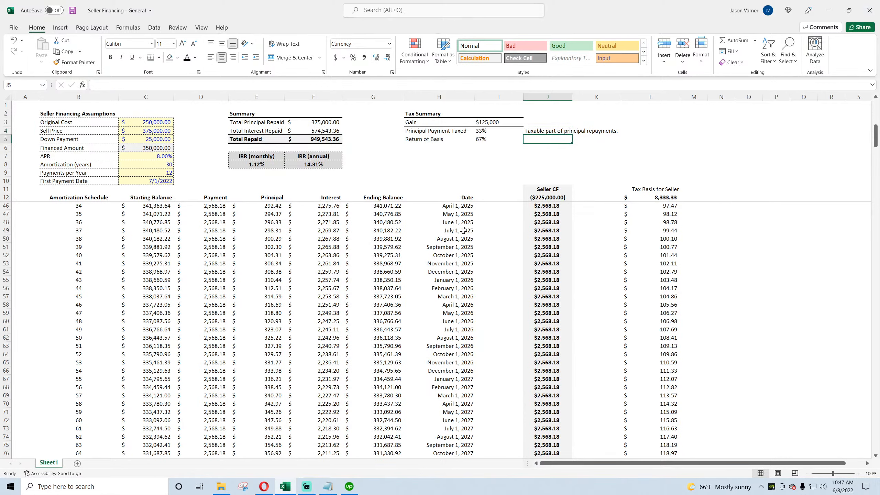
type("Ret")
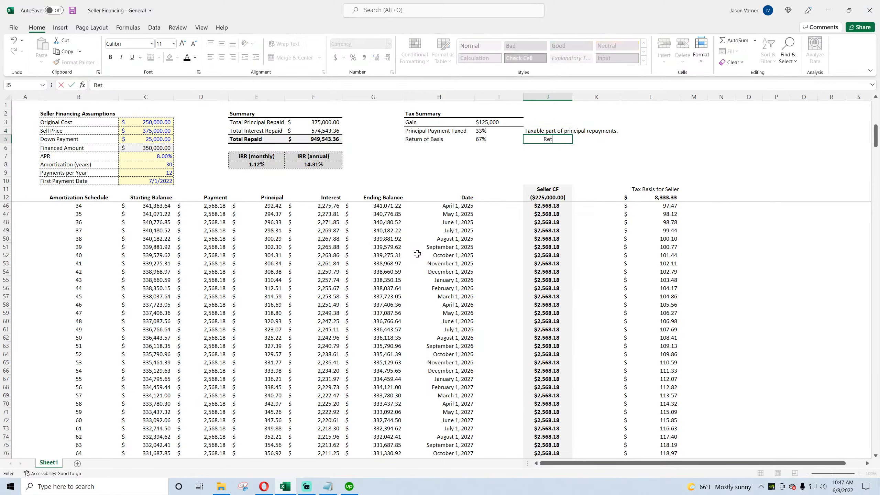
type("urn of basis part of principa")
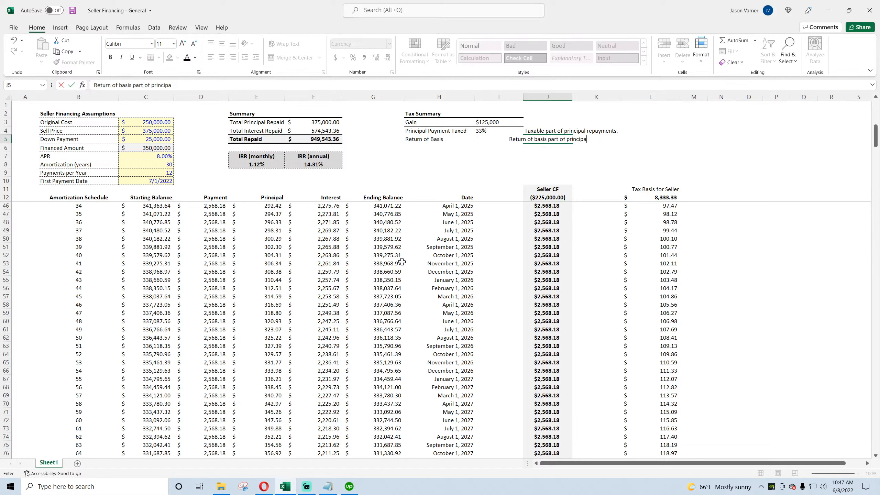
type("l repayments. (not taxable)")
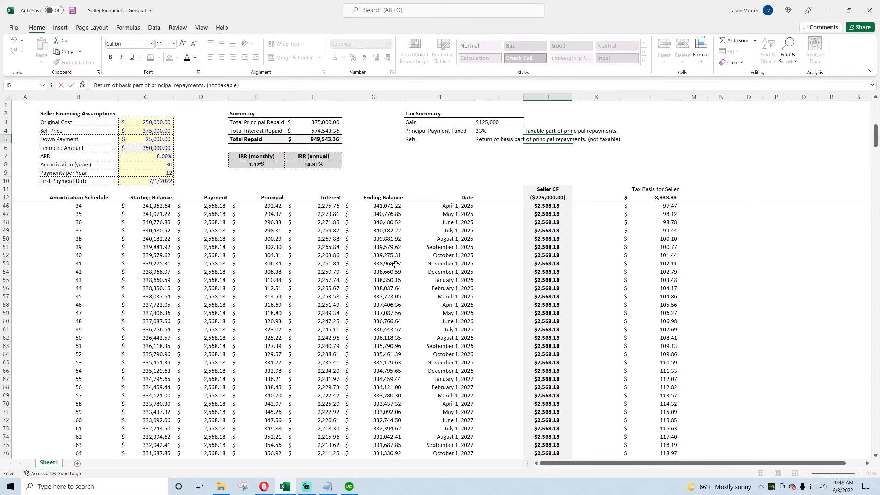
key("BackSpace")
key("BackSpace")
key("BackSpace")
key("BackSpace")
key("BackSpace")
type("ed)")
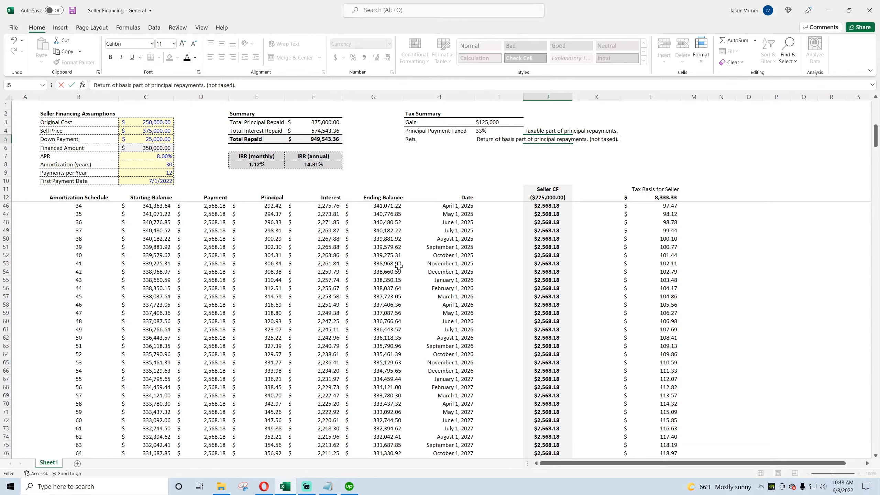
left_click(589, 139)
key("BackSpace")
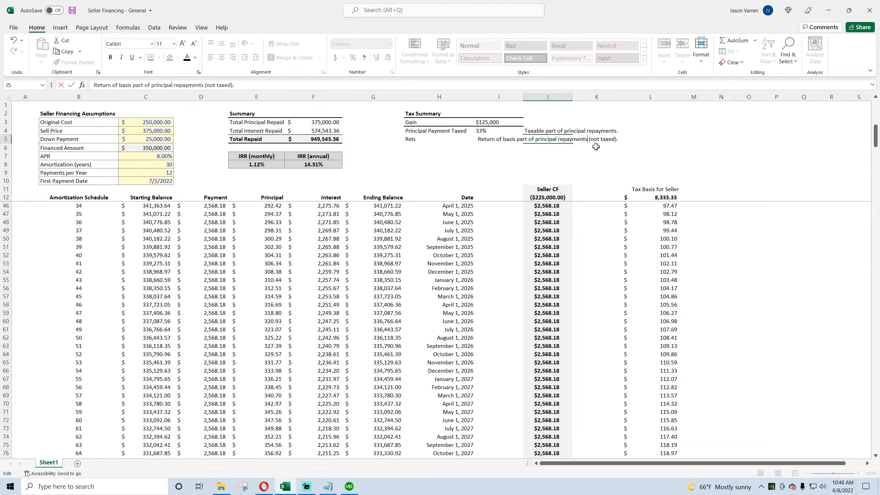
key("Return")
left_click_drag(539, 132, 540, 139)
left_click(211, 58)
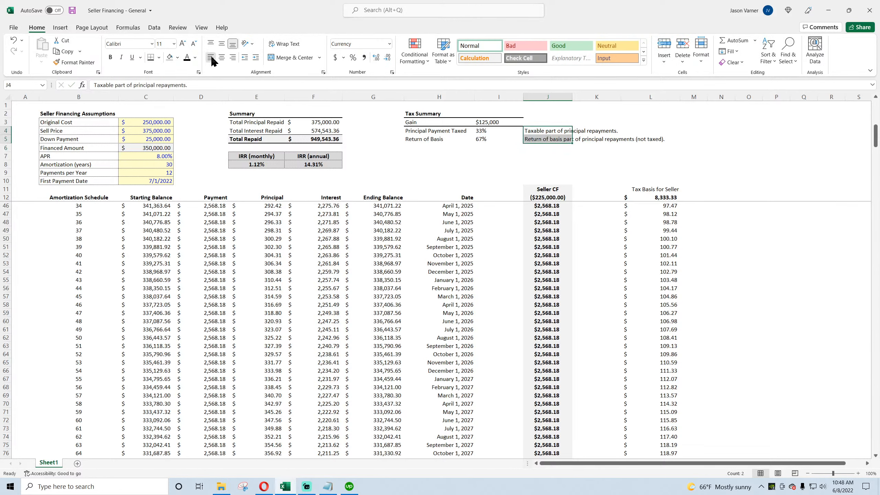
Step: Save the workbook and bold the "Tax Basis for Seller" label in L11
left_click(72, 10)
left_click(694, 140)
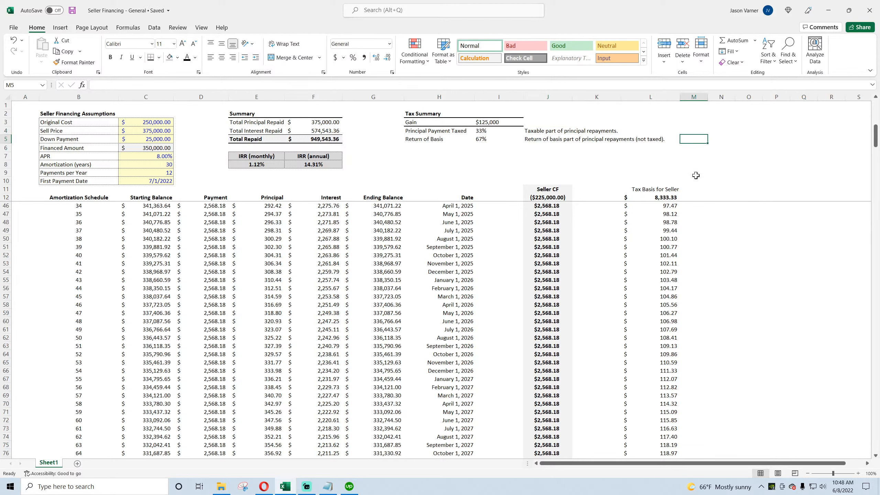
left_click(664, 192)
left_click(110, 57)
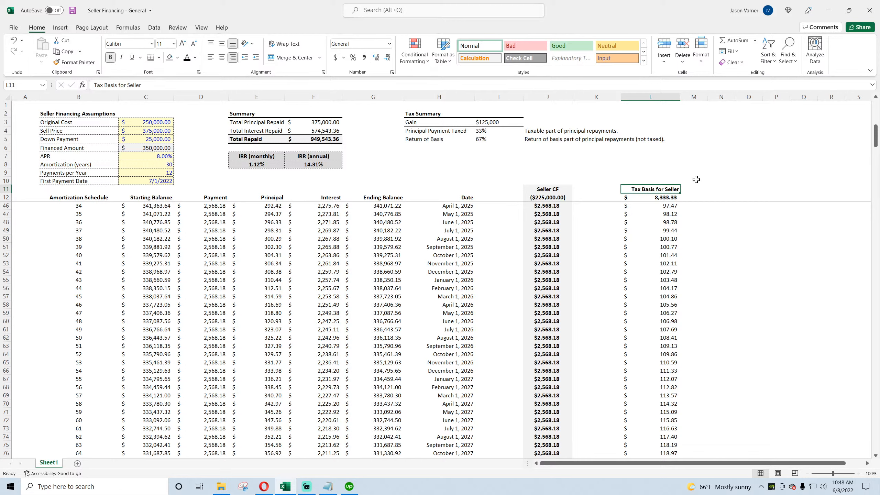
Step: Remove the bold formatting from the down-payment tax basis in L12
left_click(713, 195)
left_click(654, 196)
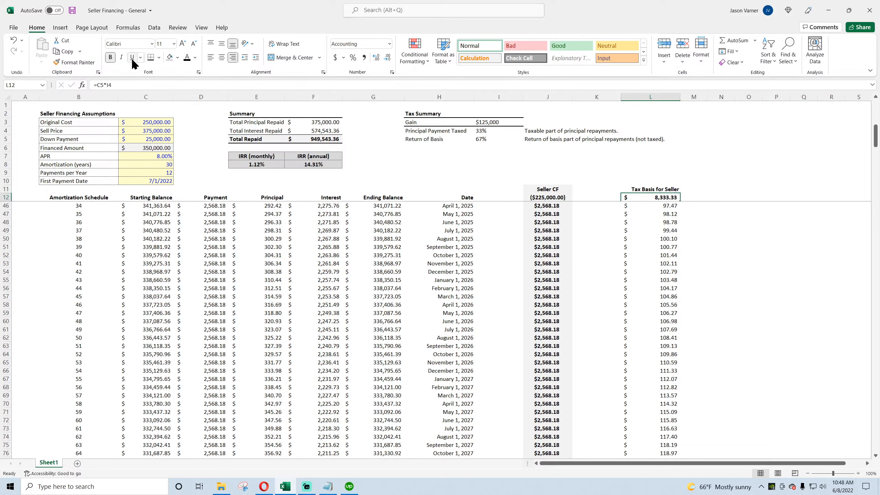
left_click(110, 57)
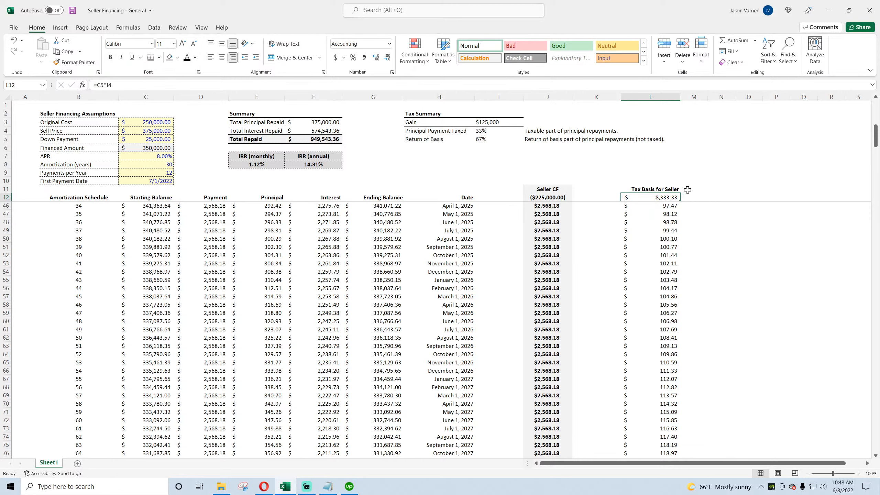
Step: Inspect the tax basis formulas and values down the schedule
left_click(539, 197)
left_click(654, 198)
left_click(655, 207)
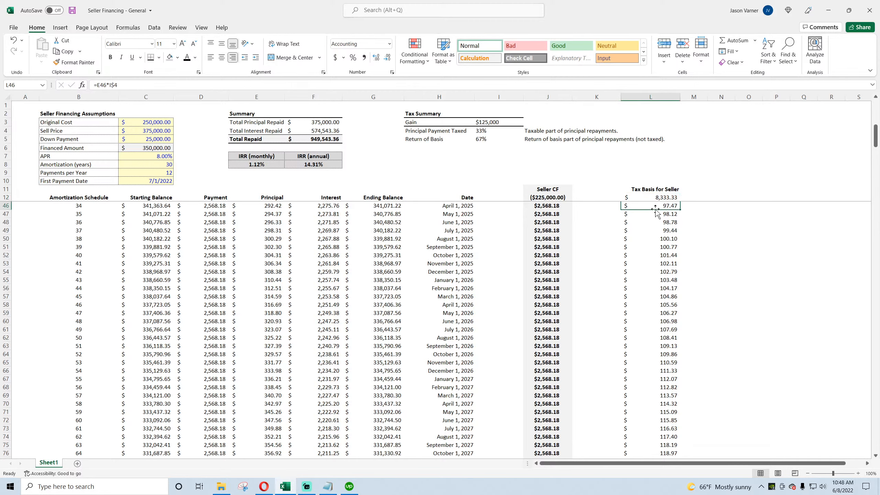
scroll(668, 298, "down", 19)
scroll(668, 298, "down", 20)
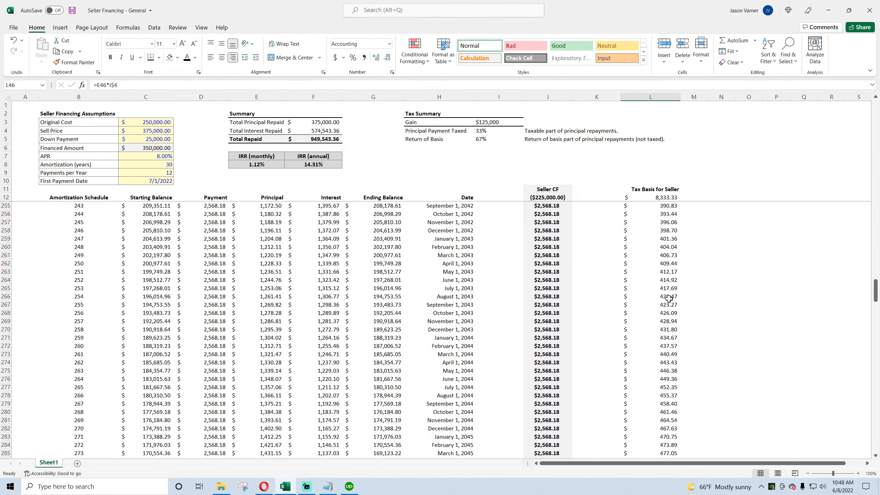
scroll(670, 298, "up", 20)
scroll(669, 298, "up", 20)
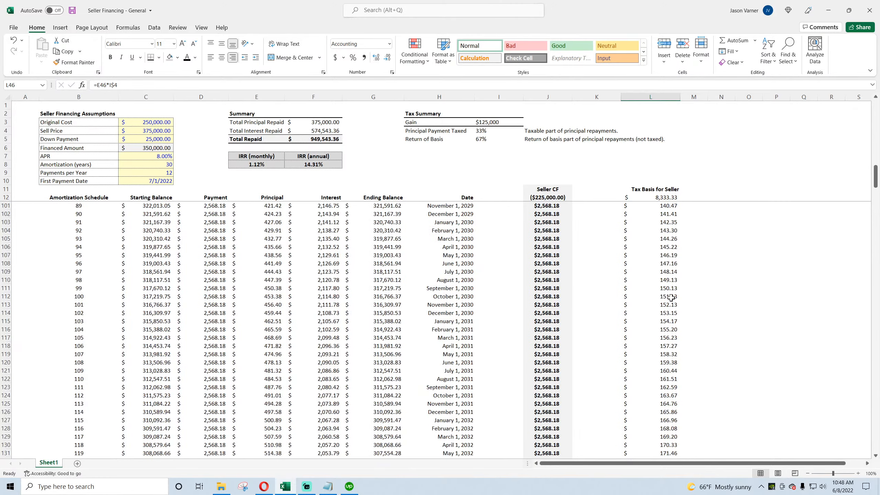
left_click(451, 205)
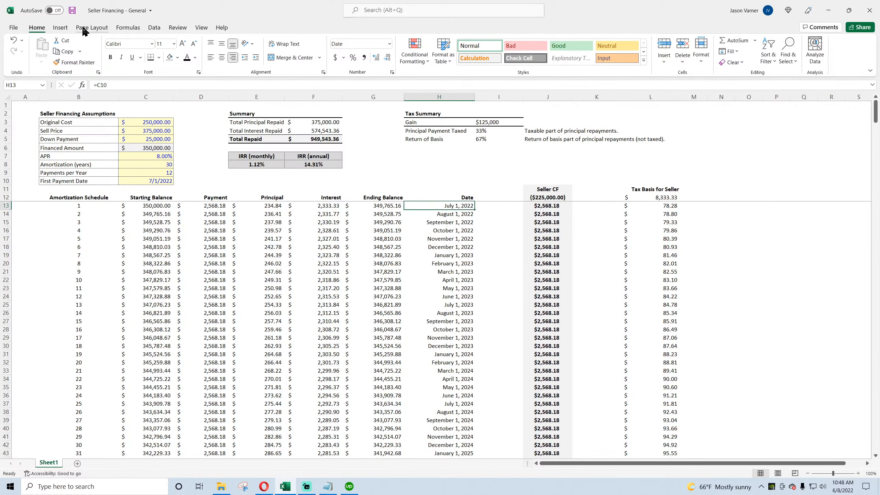
Step: Save the workbook and narrow column A
left_click(72, 11)
left_click_drag(38, 96, 24, 96)
left_click(656, 189)
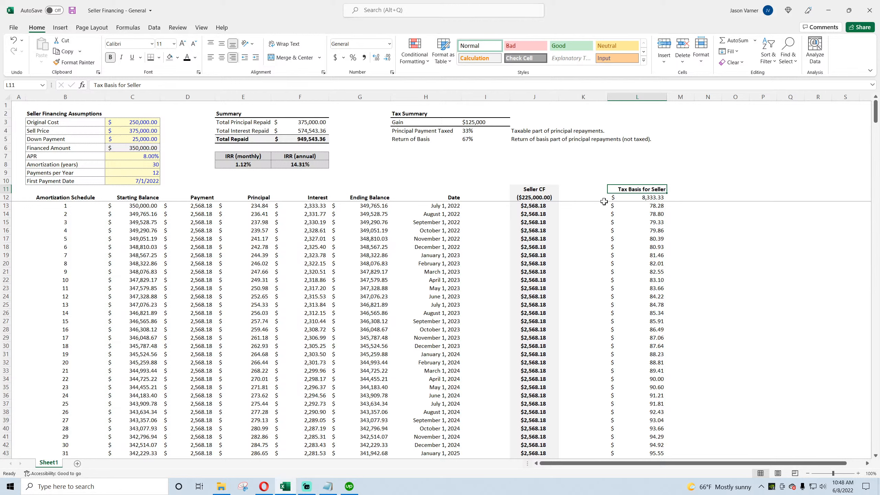
Step: Add the note "All interest is taxed as orginary income." in H7 of the tax summary
left_click_drag(312, 200, 310, 277)
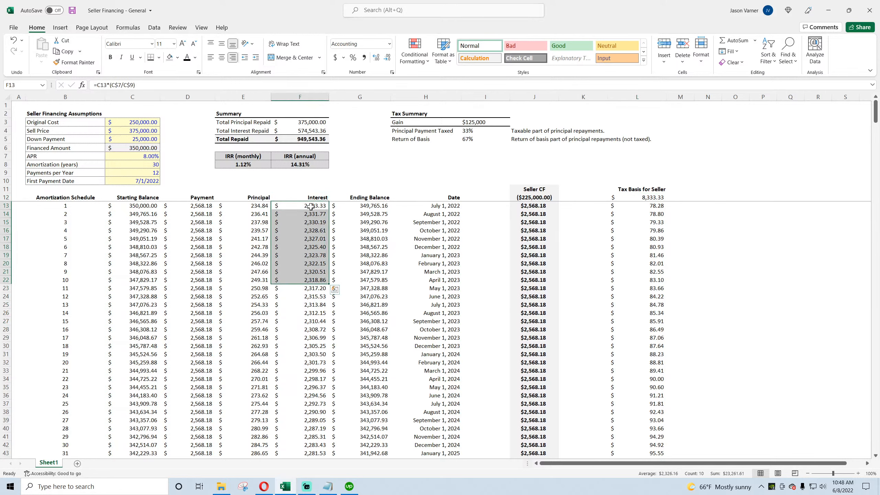
left_click_drag(311, 207, 310, 276)
left_click(426, 160)
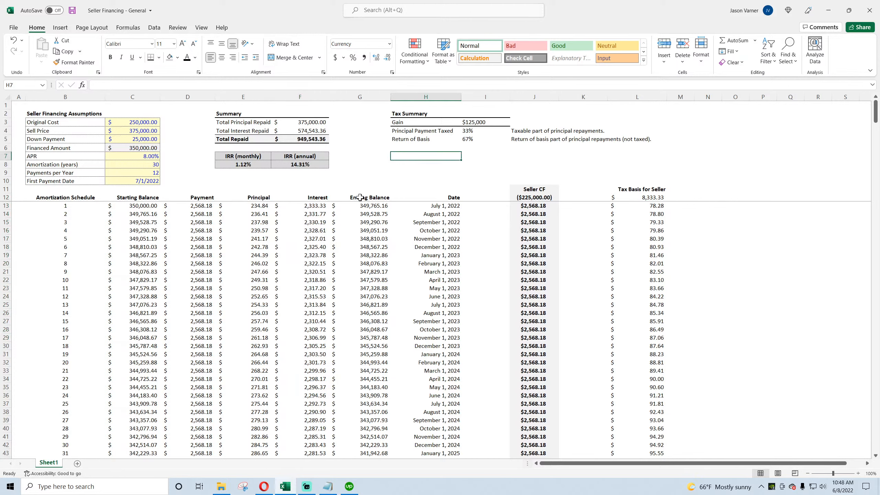
type("All interest is")
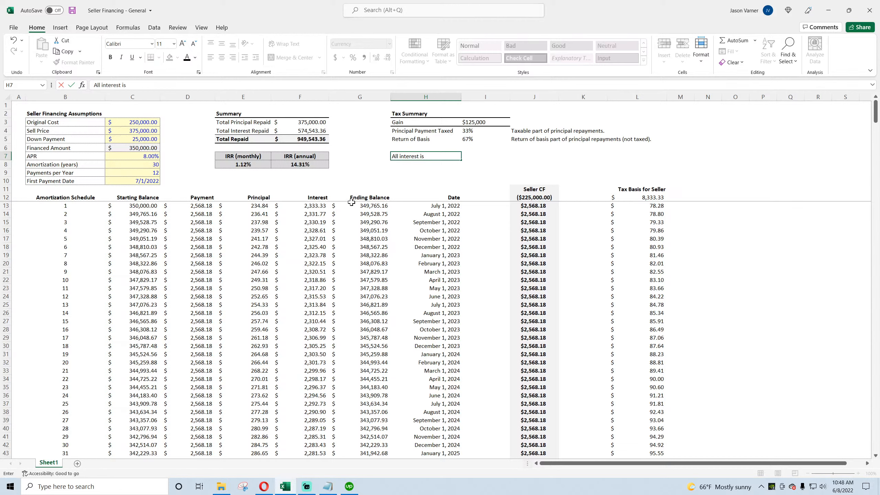
type(" taxed as orginary income.")
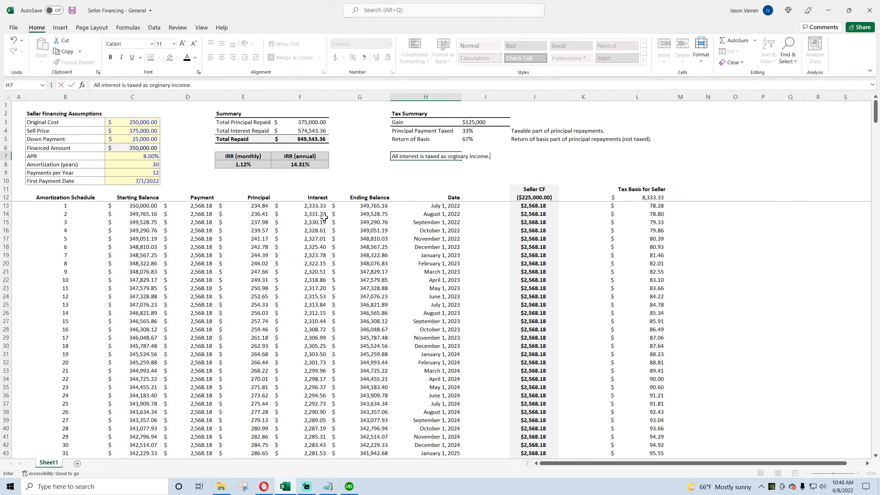
key("Return")
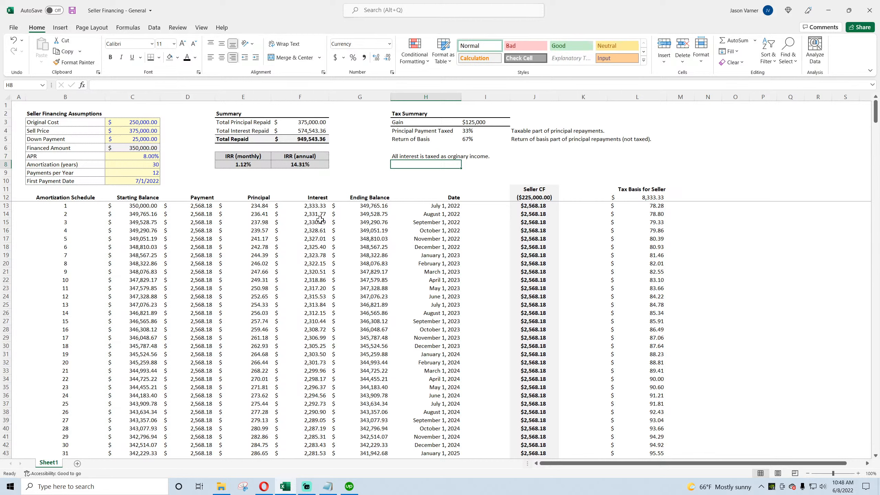
Step: Save the workbook and bold the interest note in H7
left_click(409, 158)
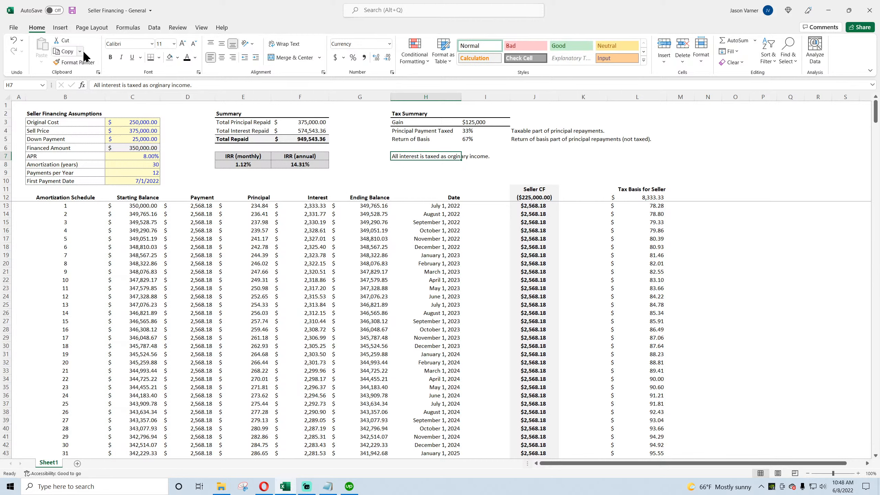
left_click(73, 11)
left_click(110, 58)
left_click(772, 165)
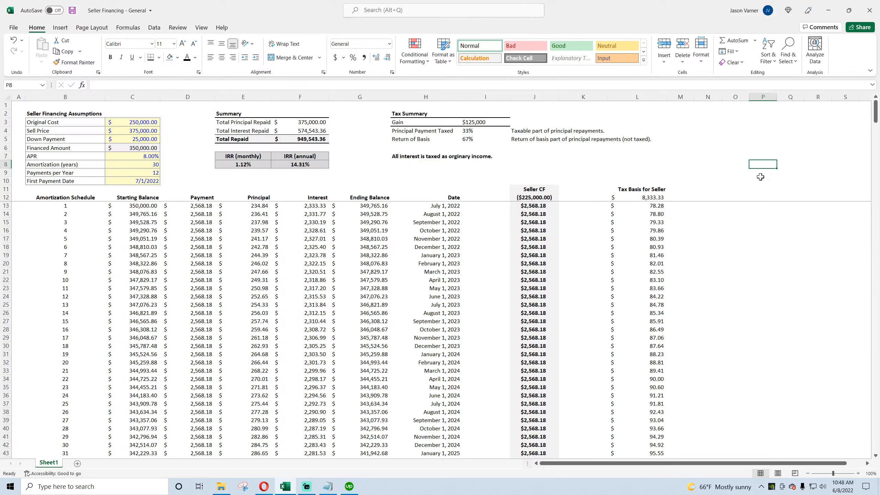
Step: Inspect the seller cash flow and tax basis formulas down the schedule
left_click(532, 208)
key("Down")
key("Down")
key("Down")
key("Down")
key("Down")
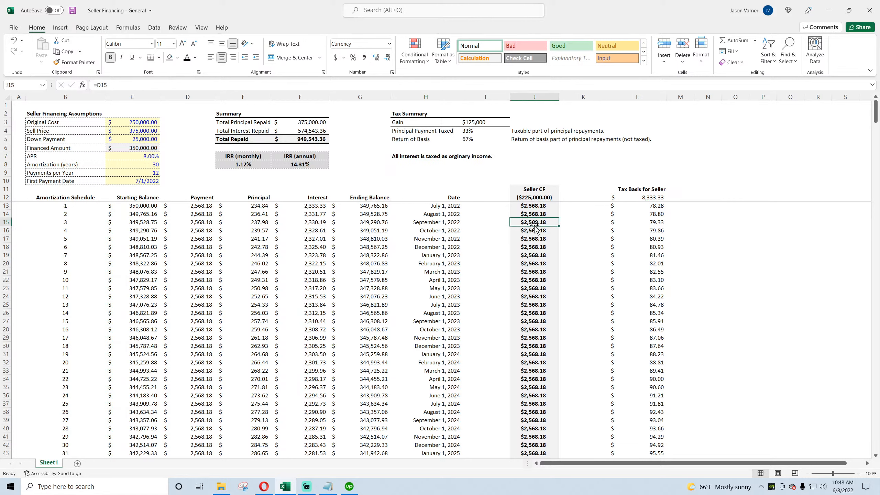
left_click(641, 207)
key("Down")
key("Down")
key("Down")
key("Down")
key("Down")
key("Down")
key("Down")
key("Down")
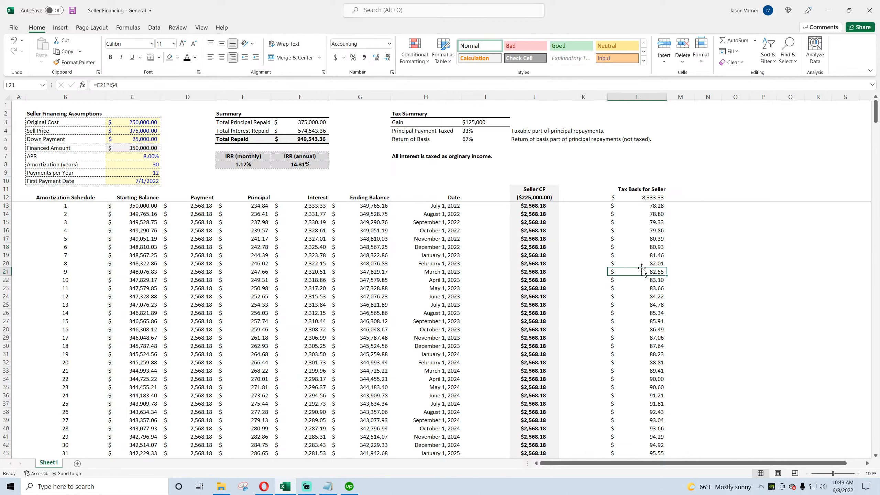
left_click(656, 189)
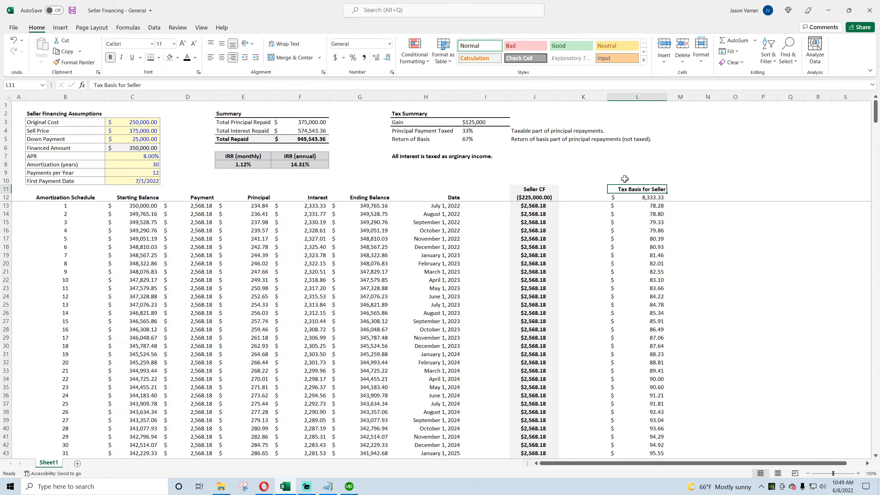
Step: Set the Original Cost to 125000 and save the workbook
left_click(137, 124)
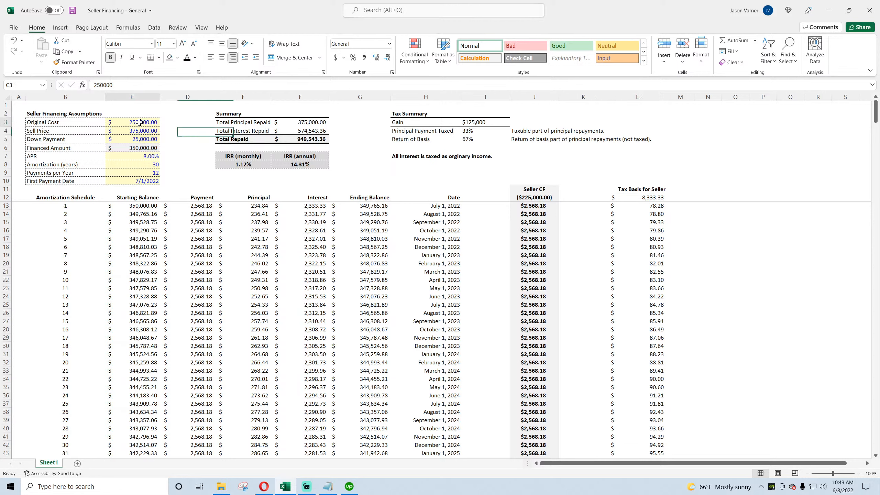
type("125000")
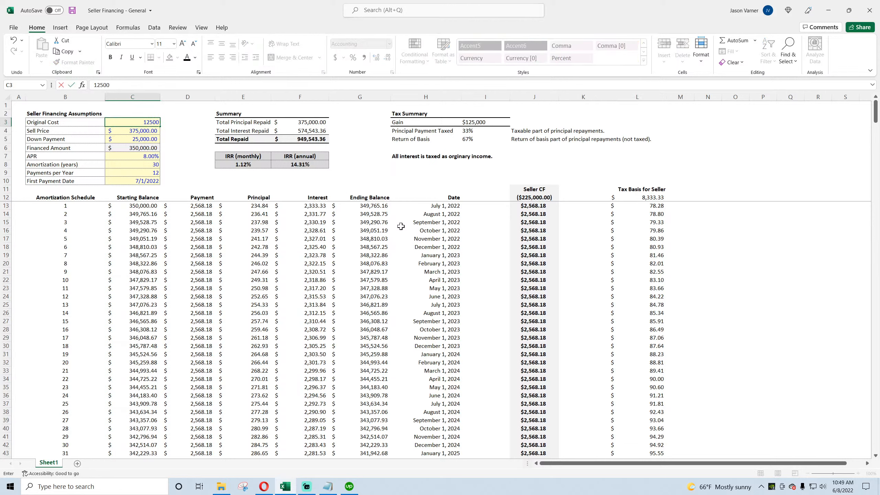
key("Return")
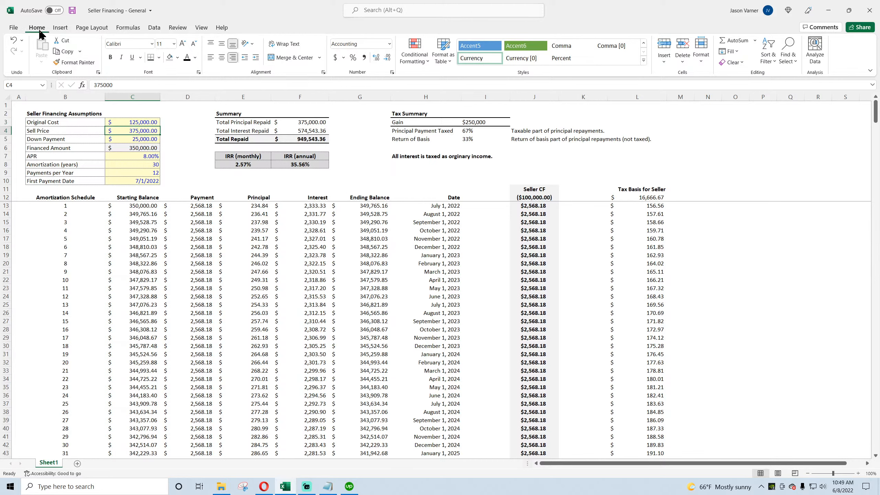
left_click(72, 12)
Step: Review the IRR, seller cash flow, assumption inputs and tax summary cells
left_click(300, 165)
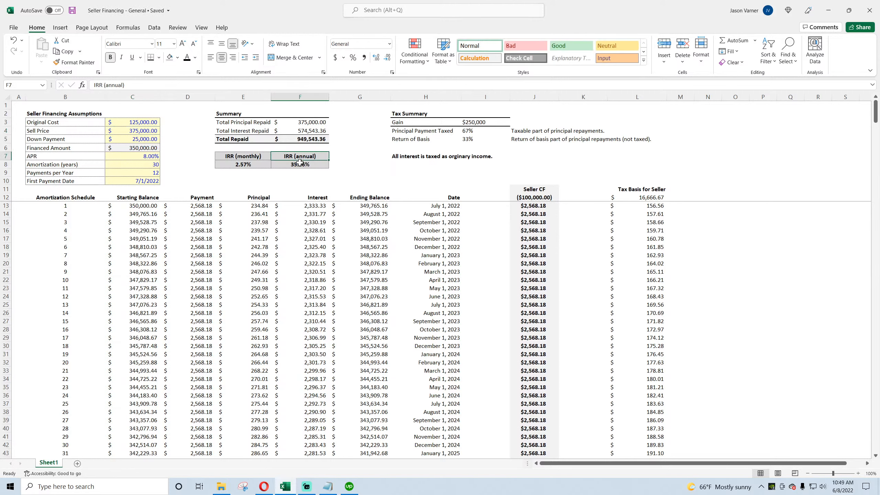
left_click(545, 200)
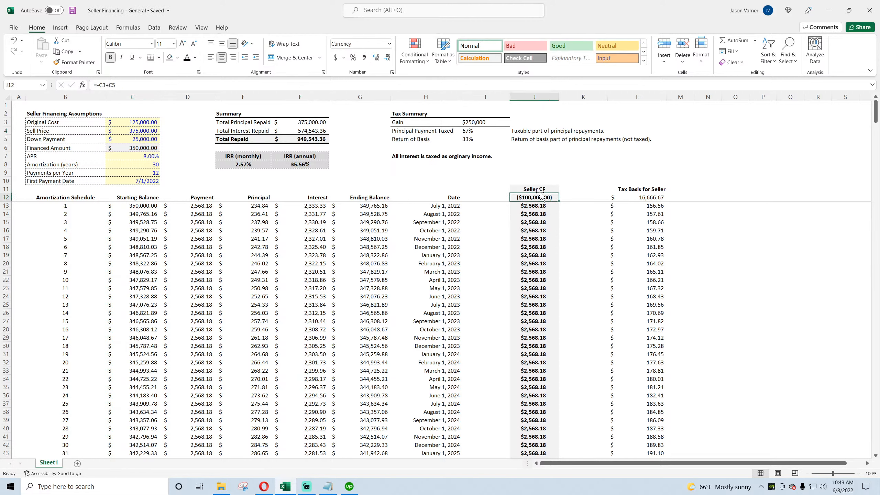
left_click(539, 189)
left_click_drag(539, 198, 565, 232)
left_click(308, 165)
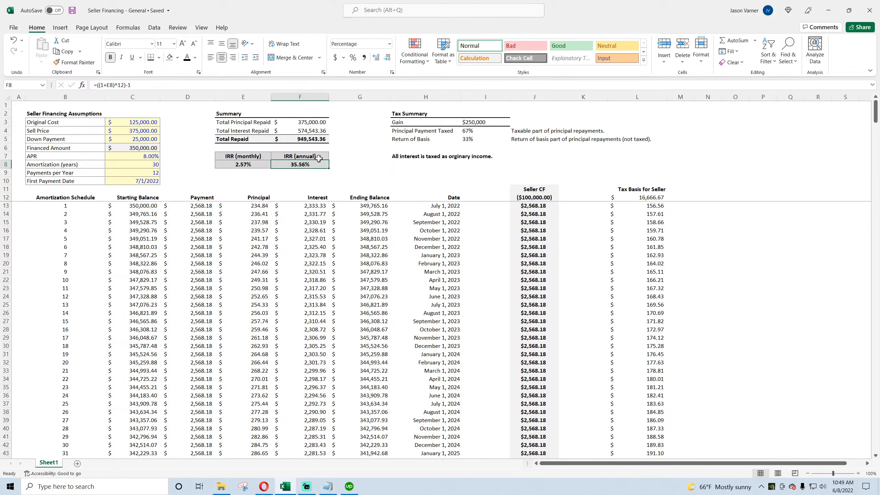
left_click(144, 122)
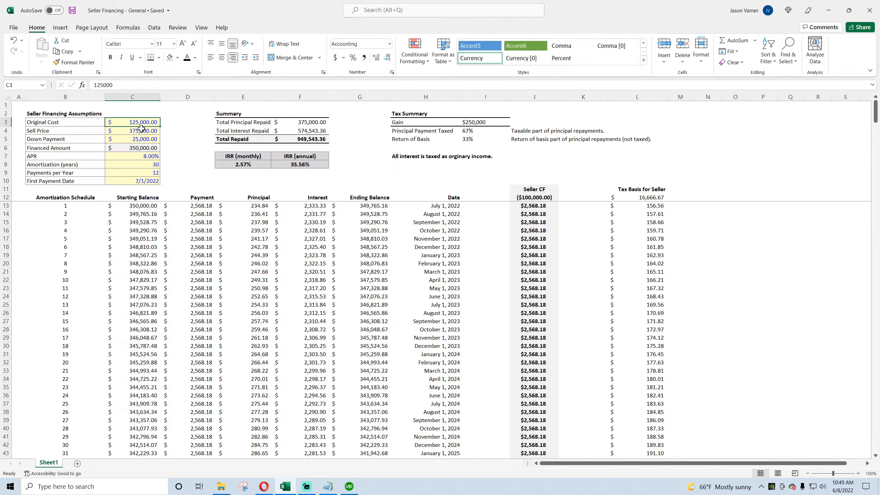
left_click(140, 131)
left_click(139, 122)
left_click(137, 130)
left_click(137, 139)
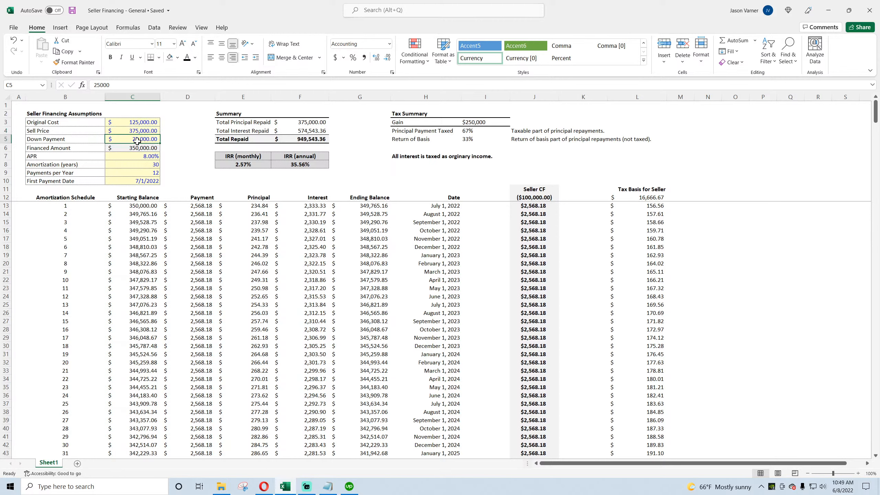
left_click(135, 157)
left_click(134, 166)
left_click(134, 172)
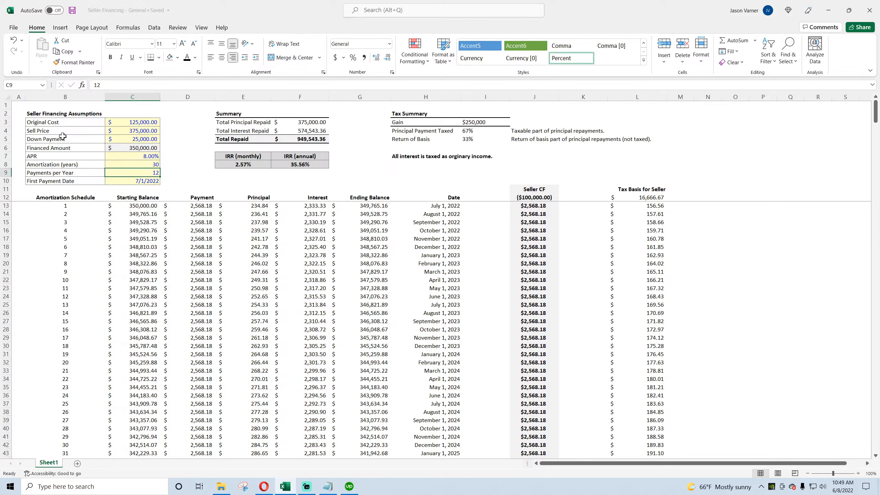
left_click(142, 181)
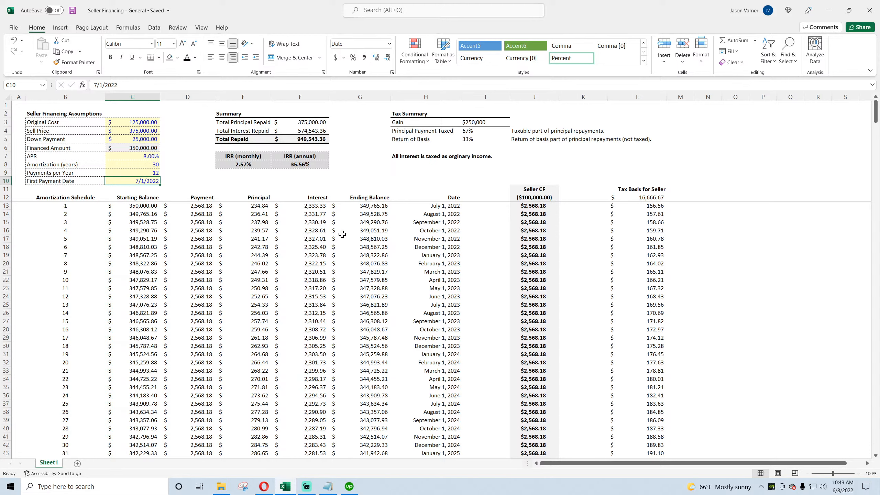
left_click(405, 114)
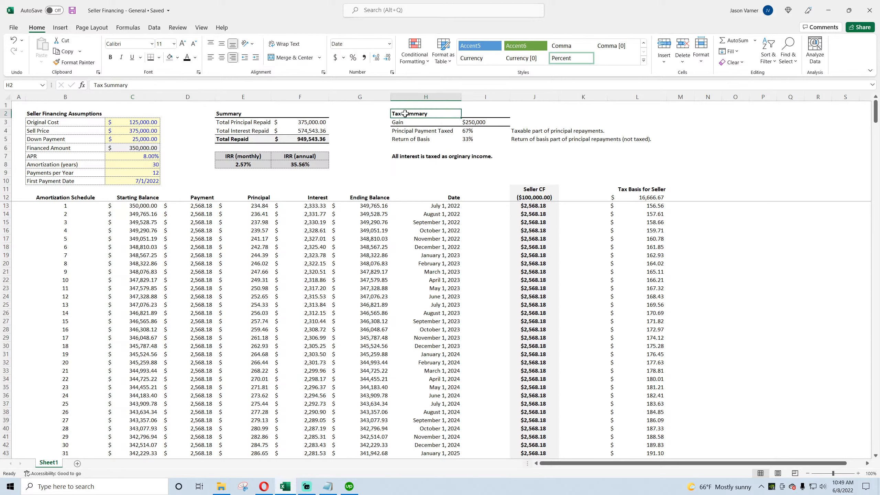
left_click_drag(405, 114, 253, 113)
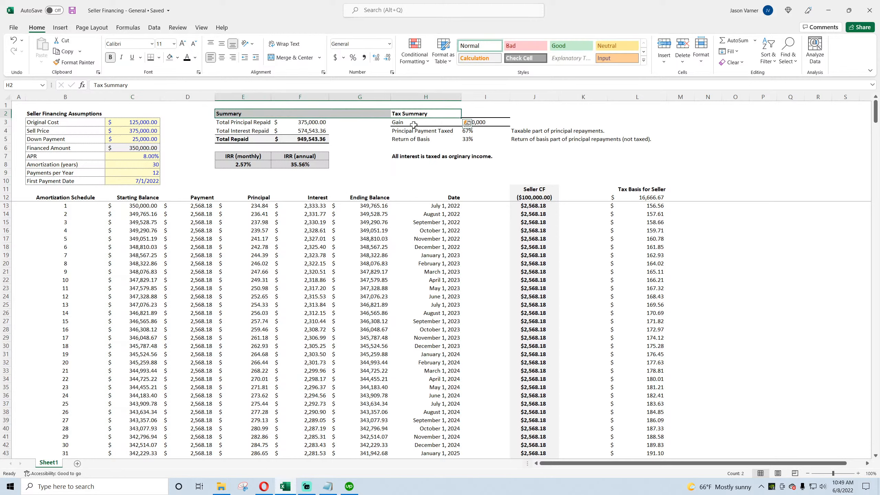
left_click(485, 125)
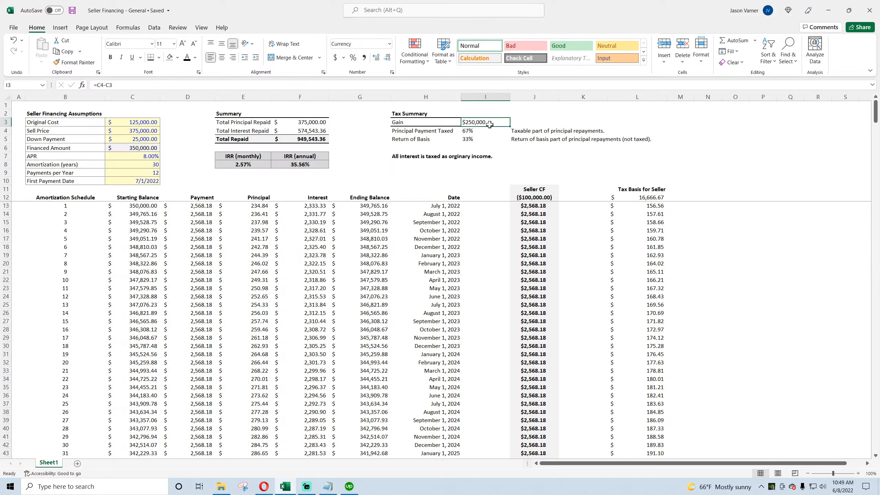
Step: Set the Principal Payment Taxed percentage to =I3/C4 and save the workbook
left_click(474, 130)
type("=I3/C4")
key("Return")
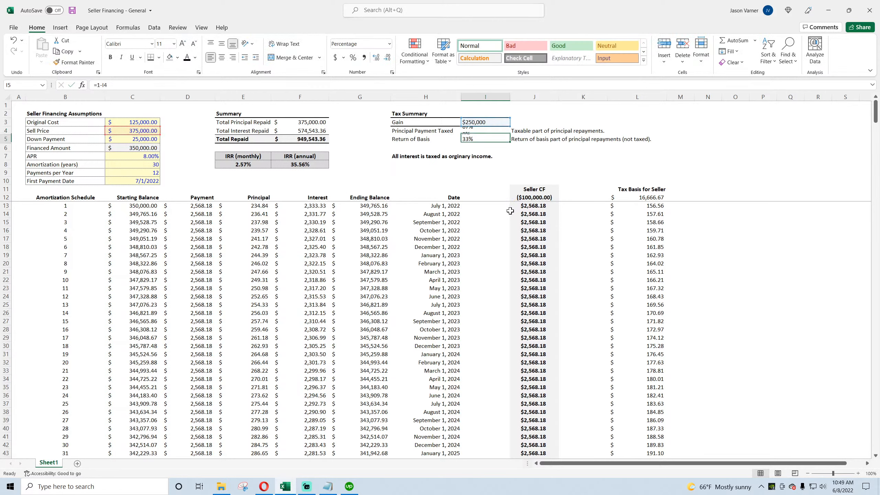
left_click(72, 10)
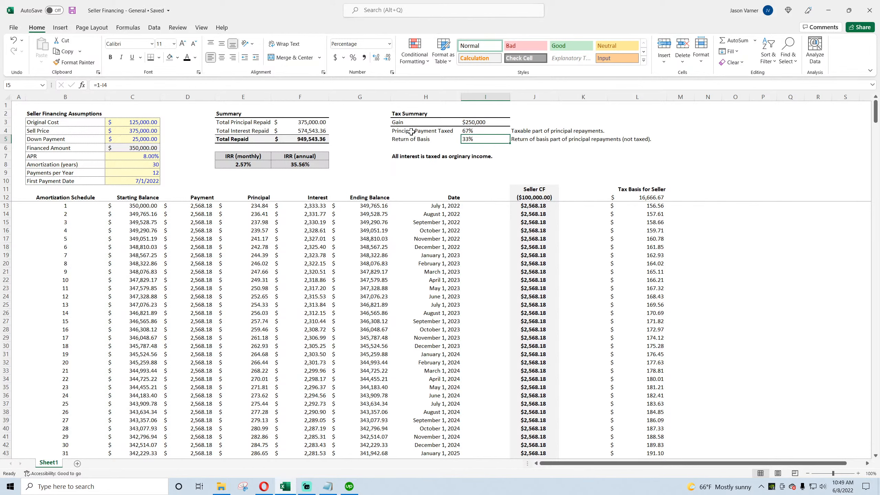
Step: Move the interest note up one row to H6, directly under Return of Basis
left_click_drag(411, 131, 461, 139)
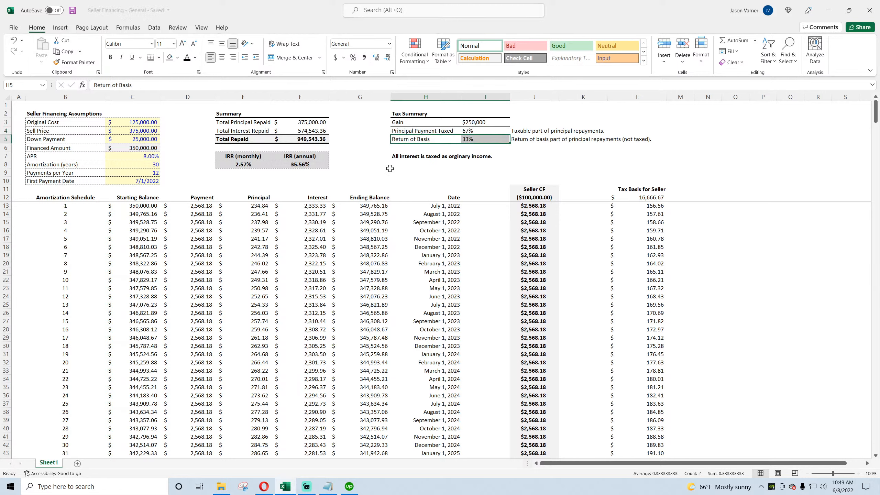
left_click(417, 170)
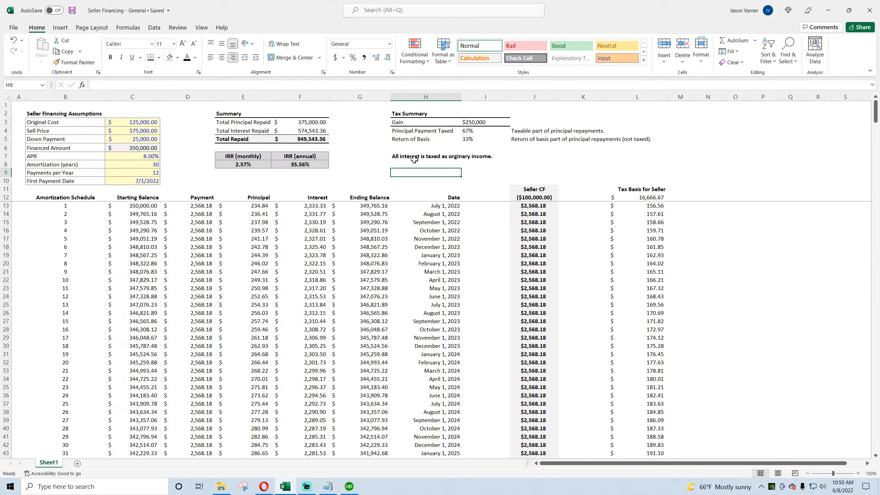
left_click(413, 158)
left_click_drag(413, 159, 413, 150)
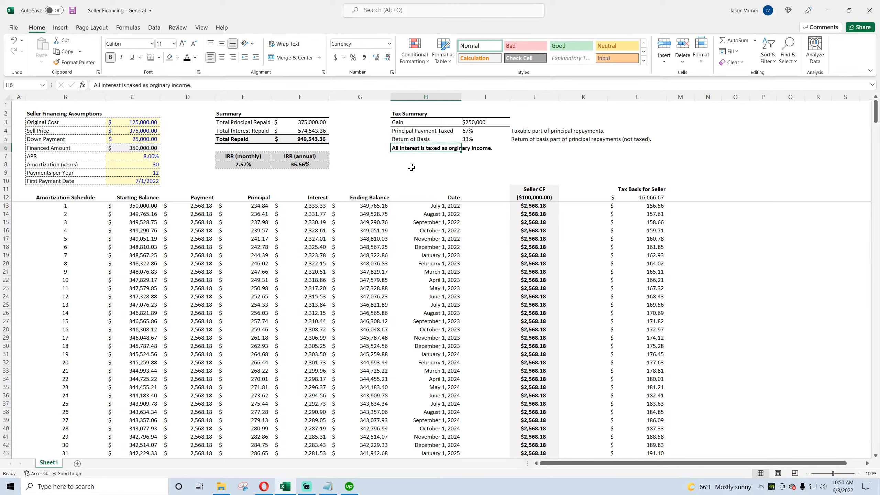
Step: Review the tax basis and interest columns and save the workbook
left_click(413, 165)
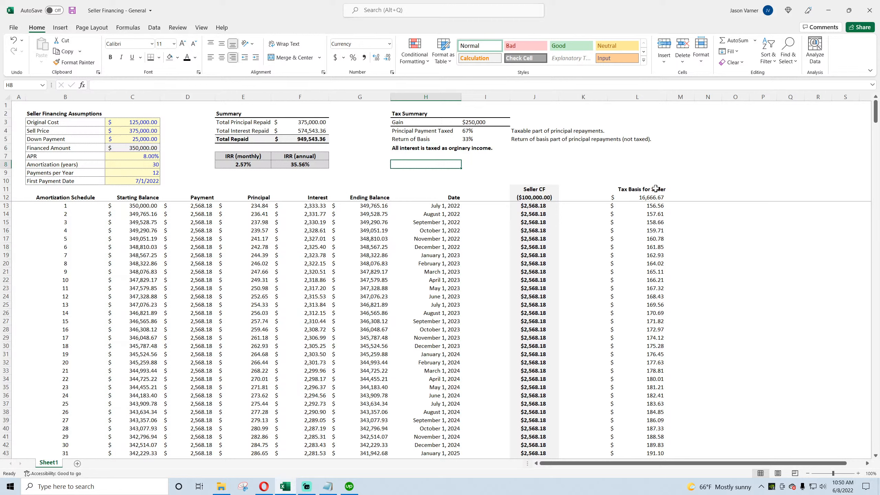
left_click(652, 198)
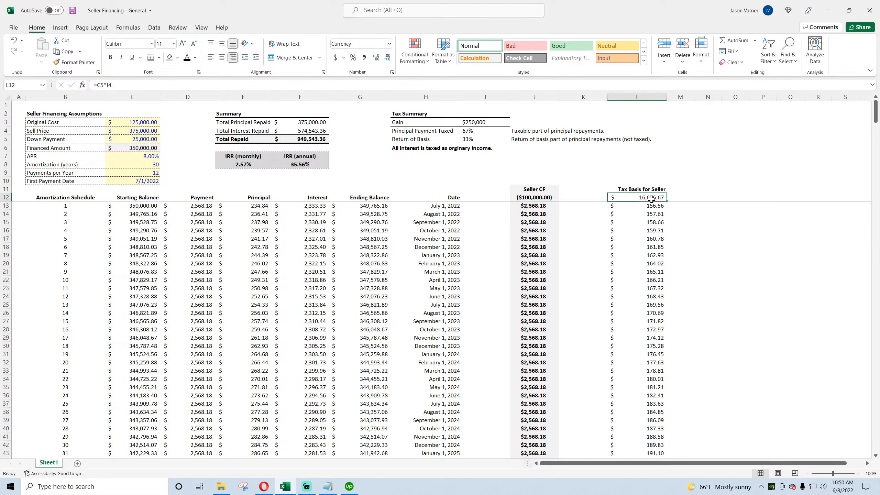
left_click_drag(652, 198, 660, 339)
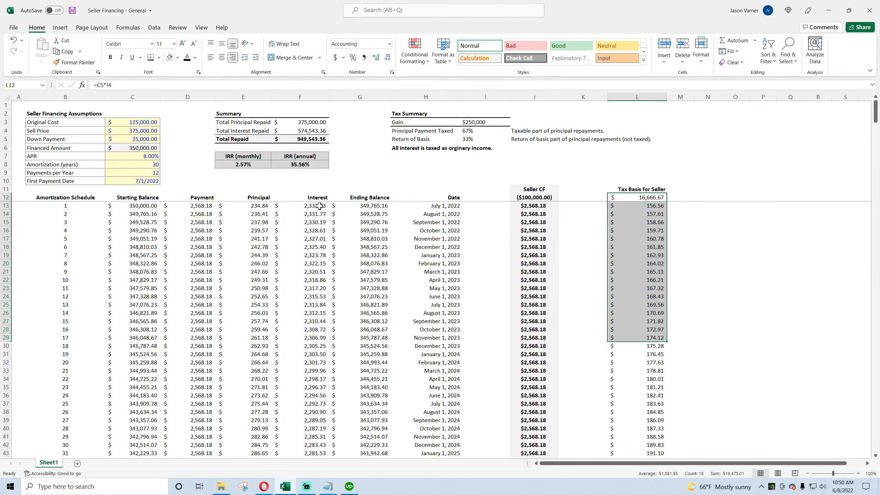
left_click_drag(319, 206, 318, 272)
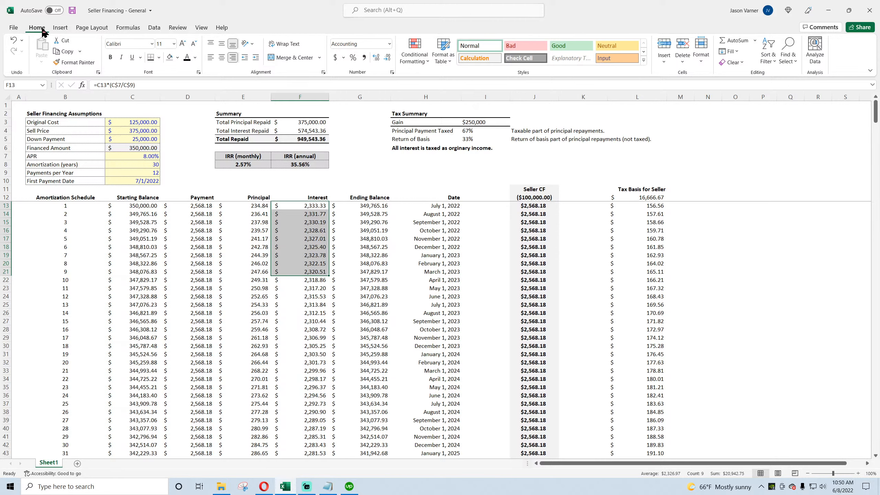
left_click(73, 10)
left_click(73, 11)
left_click(416, 166)
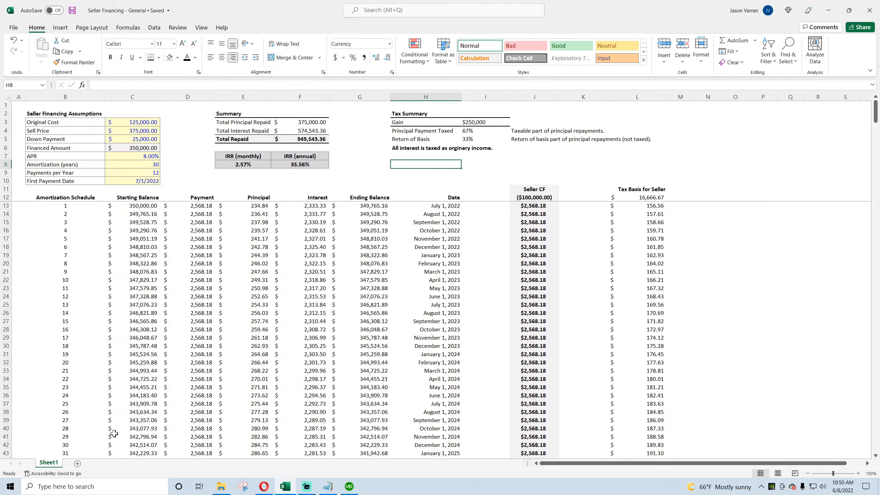
Step: Rename the worksheet as Model and add a new blank sheet
double_click(50, 463)
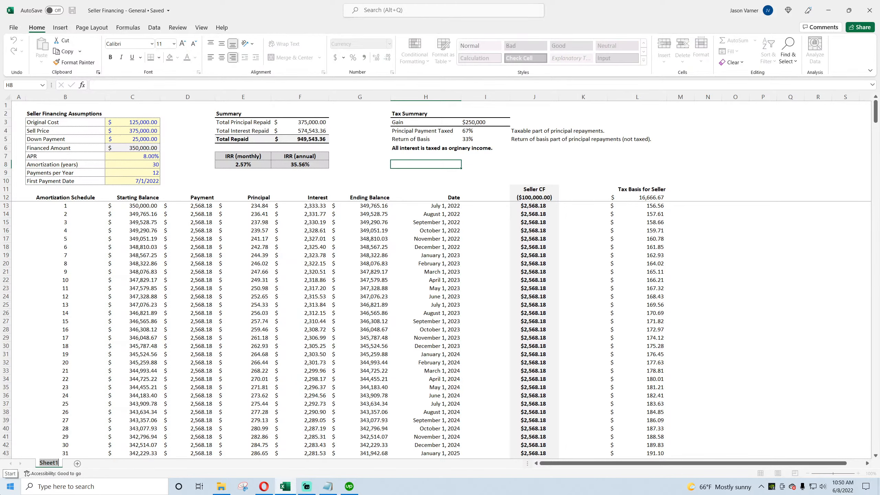
type("Model")
key("Return")
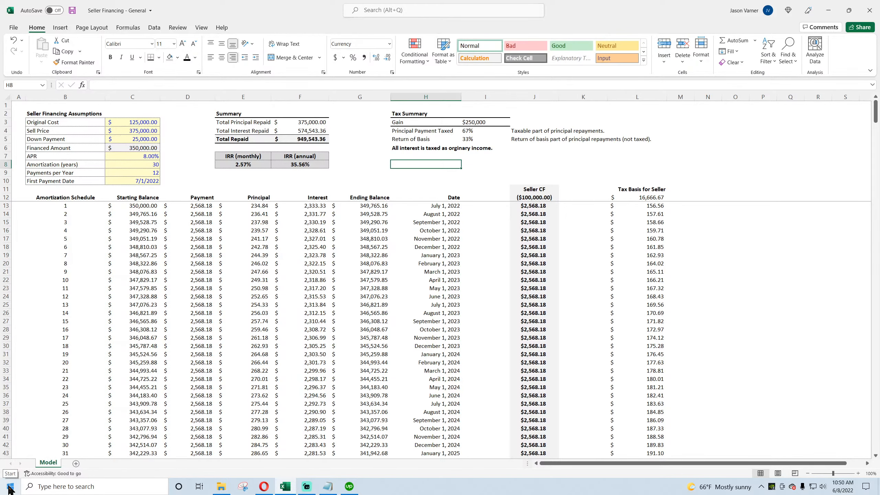
left_click(76, 463)
double_click(74, 462)
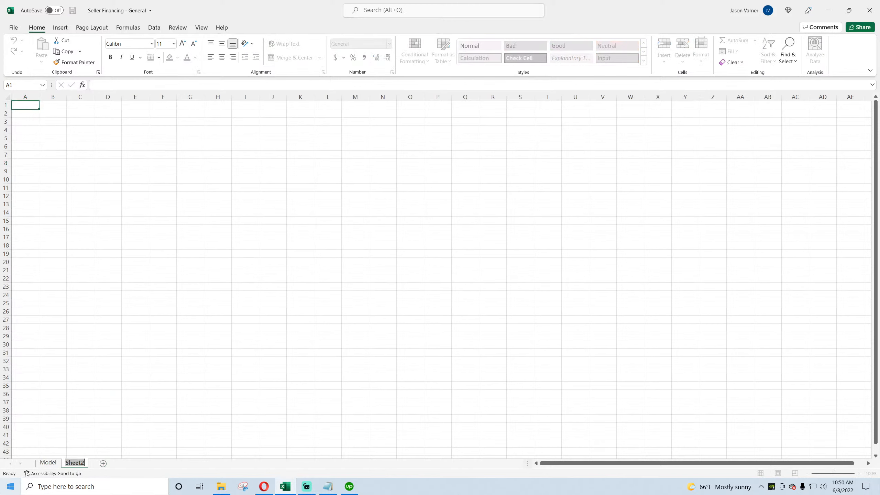
Step: Rename the new sheet as Annual Summary
type("Annual Sum")
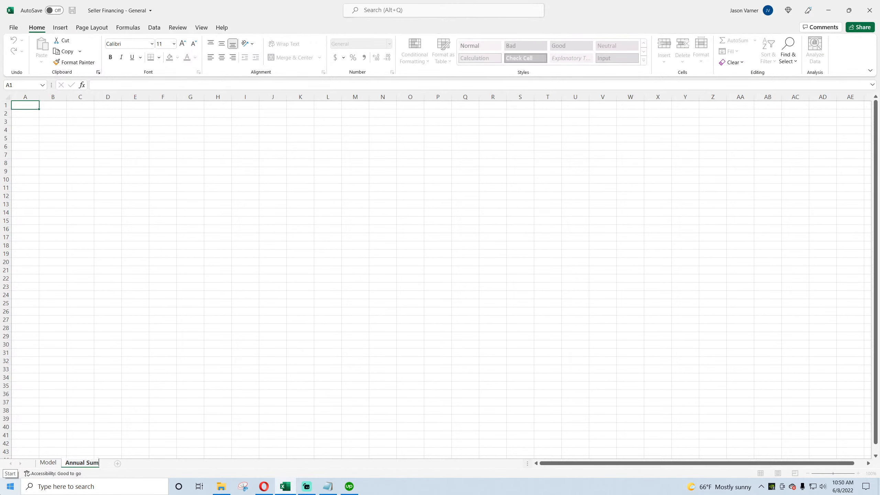
type("mary")
key("Return")
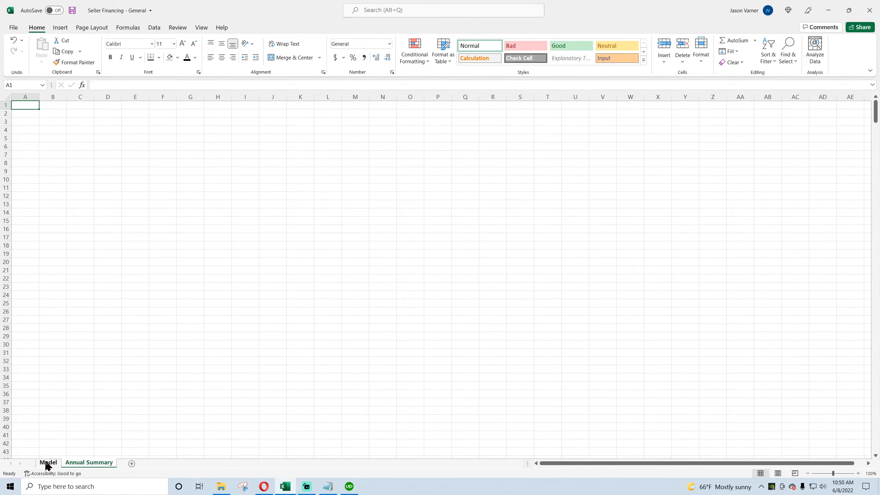
Step: Return to the Model sheet, review the seller financing assumptions block and save the workbook
left_click(48, 462)
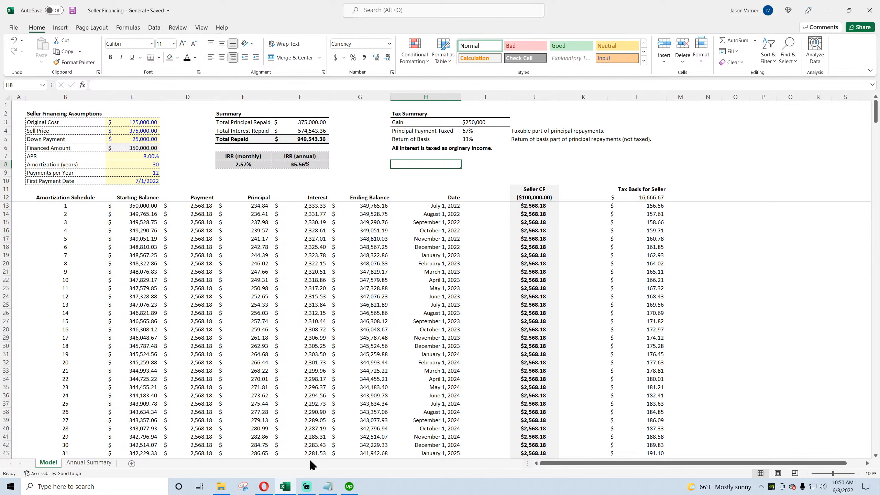
left_click_drag(52, 112, 138, 180)
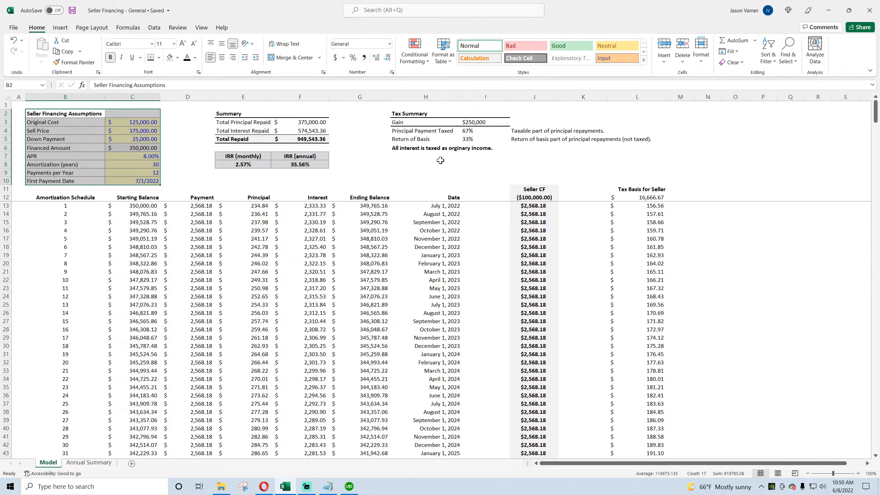
left_click(422, 167)
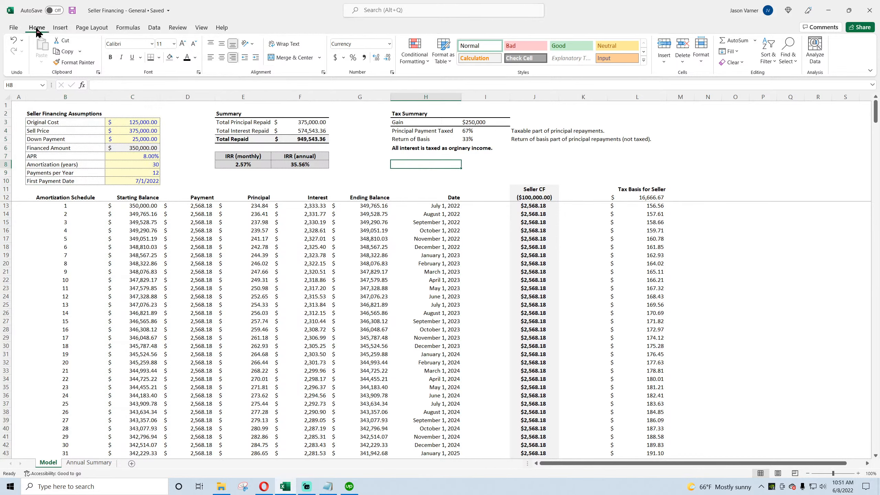
left_click(73, 10)
left_click(367, 206)
left_click(366, 222)
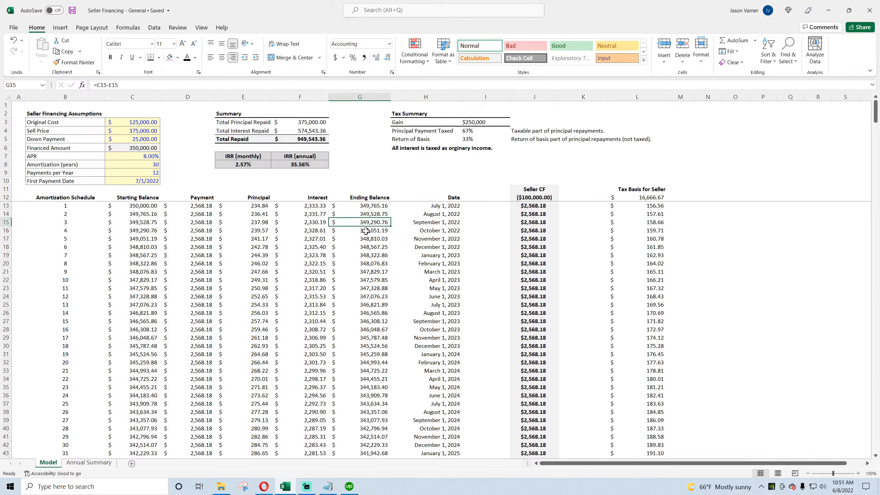
Step: Switch to the browser and open the General Lending Business model page from the Lend Money section
left_click(264, 487)
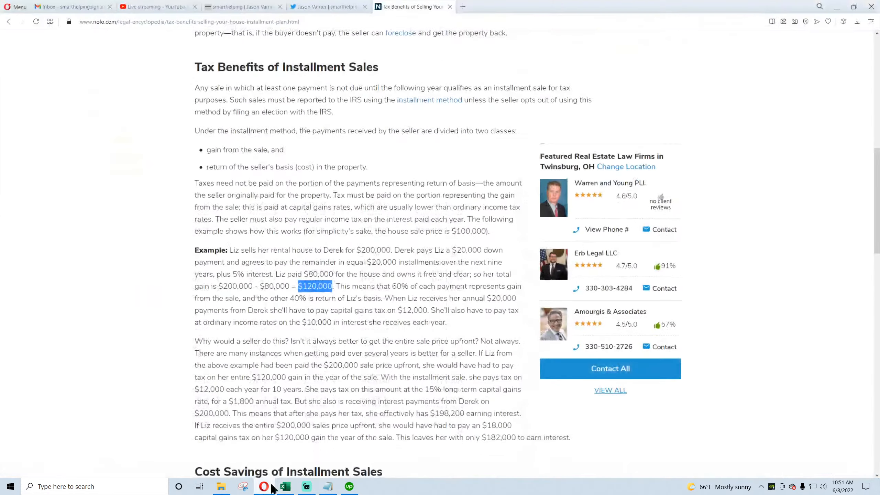
left_click(242, 8)
left_click(607, 92)
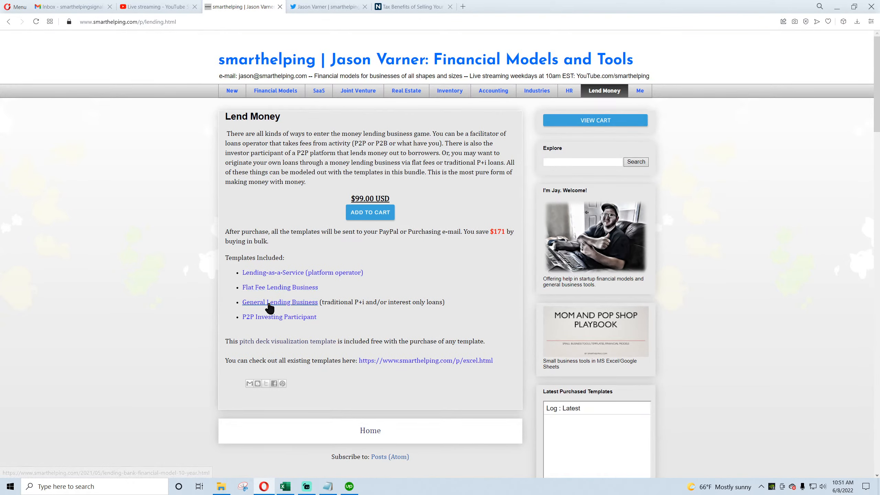
left_click(270, 305)
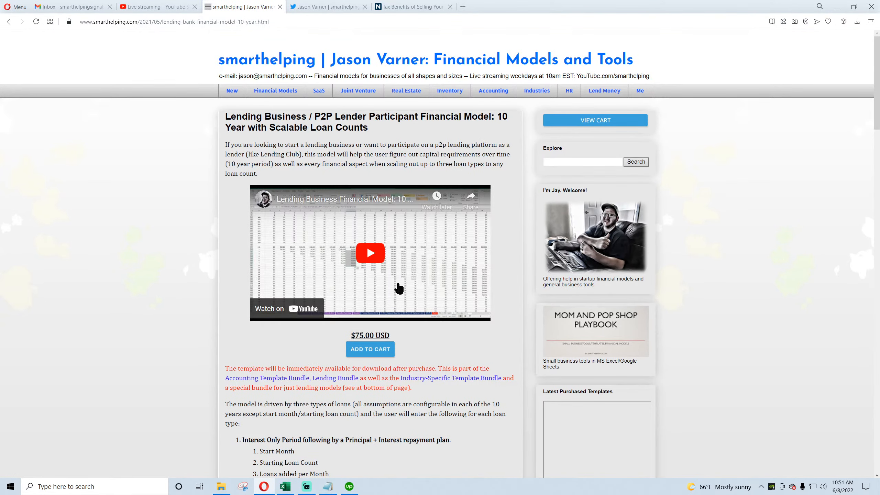
Step: Scroll the lending model page and highlight the Principal + Interest loan input list
scroll(289, 274, "down", 5)
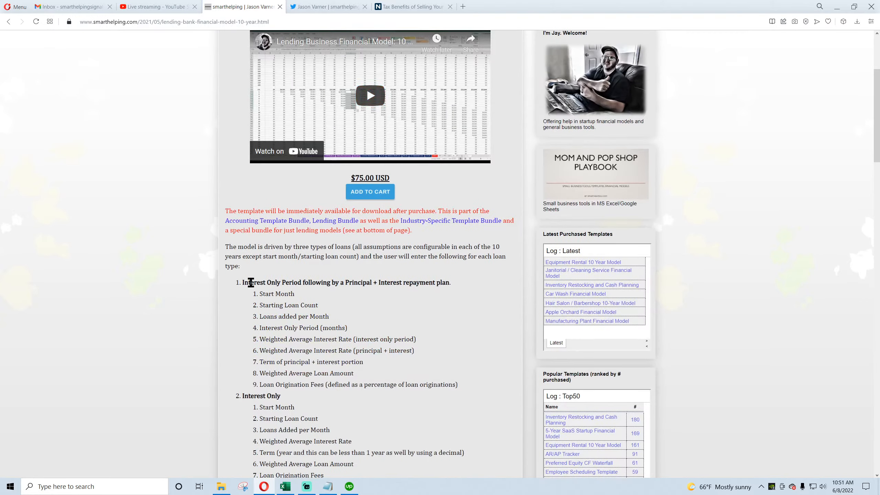
scroll(253, 282, "down", 5)
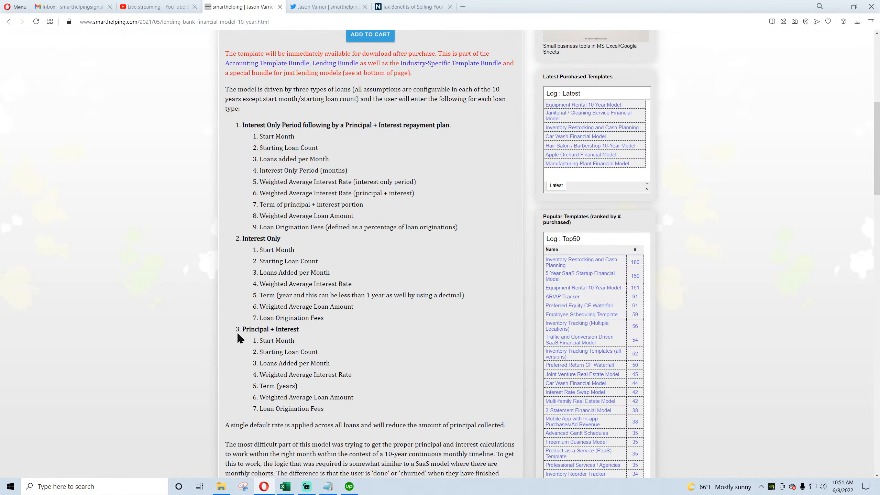
left_click_drag(251, 332, 296, 410)
left_click(279, 342)
left_click_drag(244, 330, 328, 407)
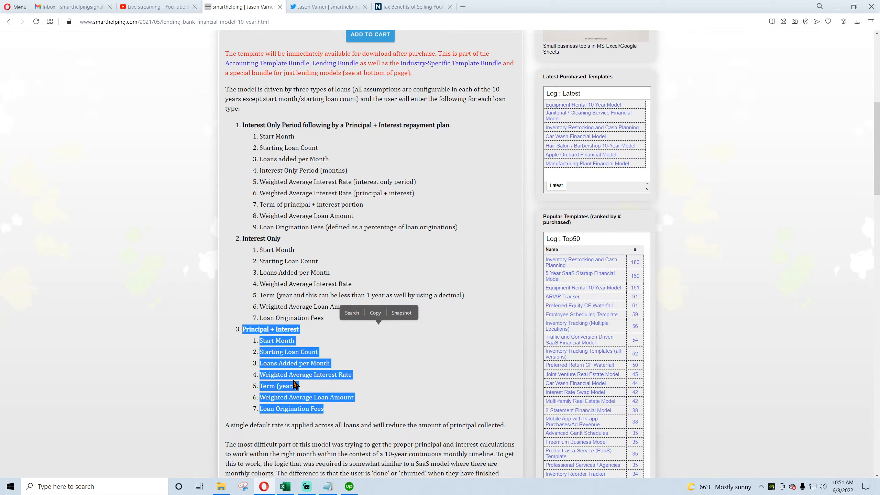
left_click(261, 338)
left_click_drag(260, 339, 325, 404)
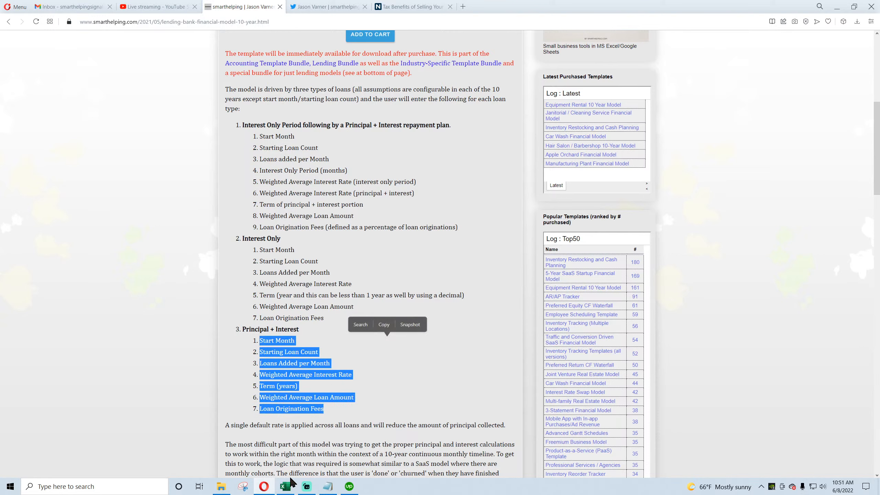
left_click(289, 490)
left_click(263, 487)
left_click_drag(241, 330, 325, 404)
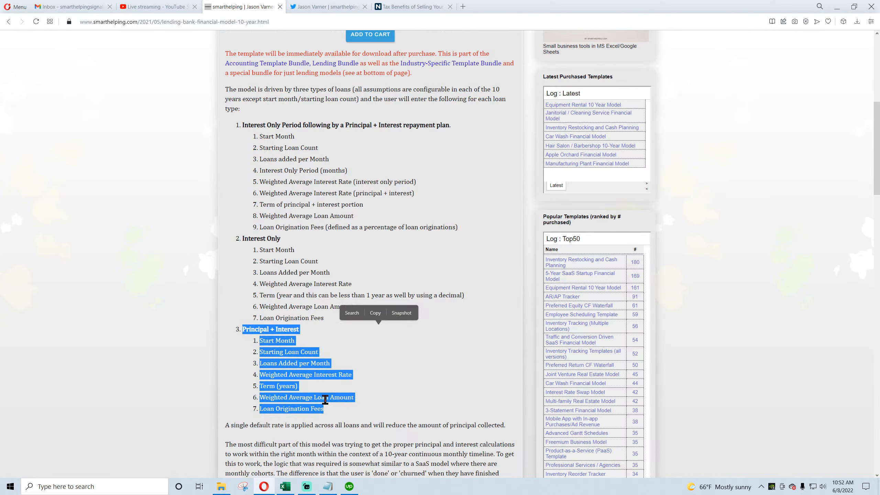
left_click(292, 491)
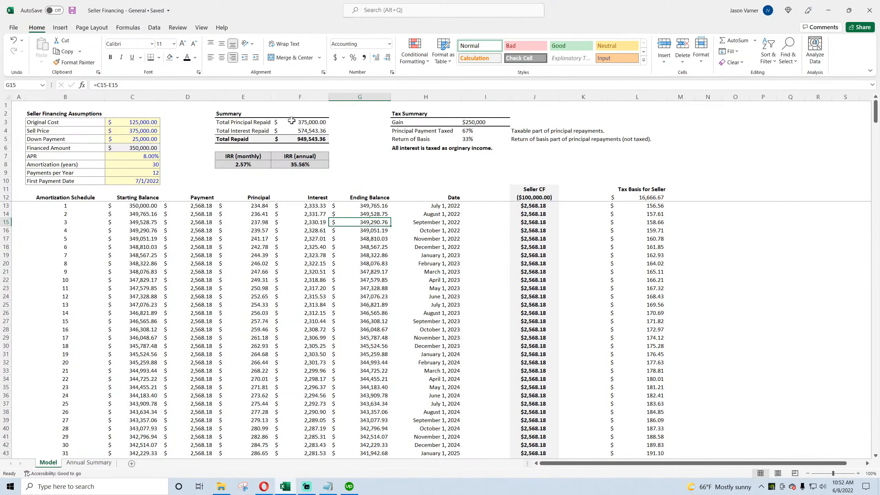
Step: Browse the Lend Money, Real Estate and Industries bundle pages and highlight the lending bundle price
left_click(264, 486)
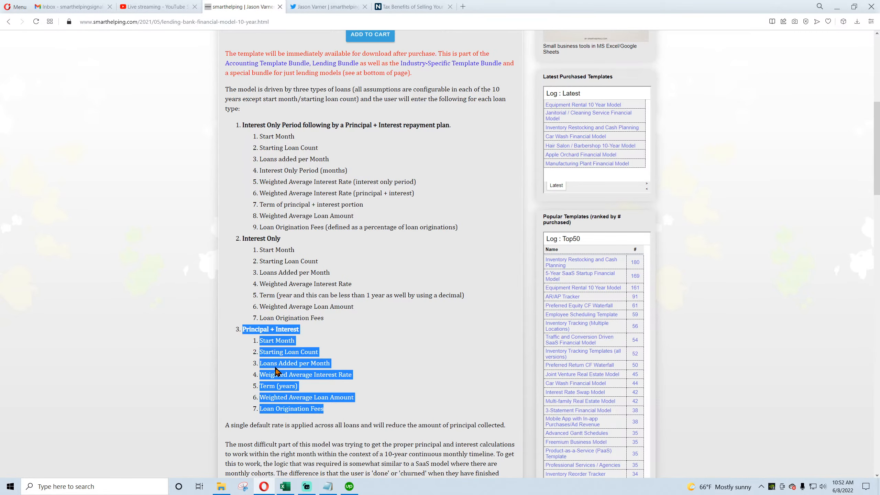
scroll(276, 369, "up", 9)
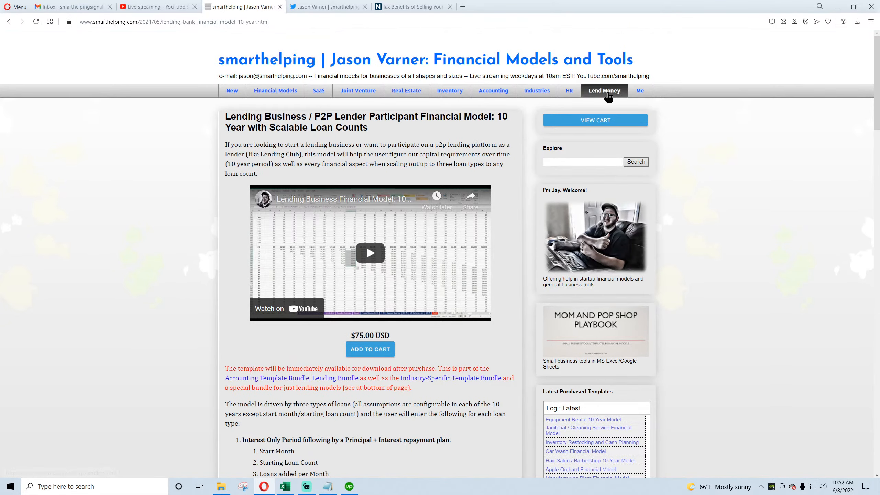
left_click(608, 96)
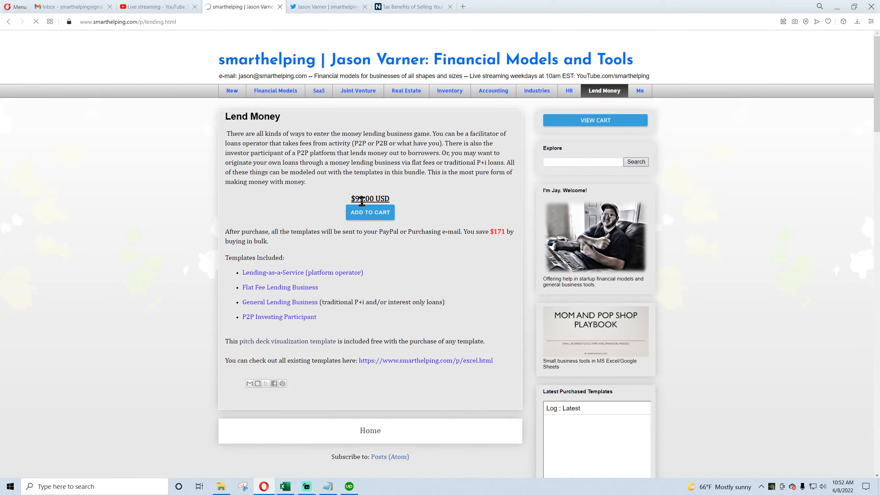
left_click_drag(355, 199, 361, 199)
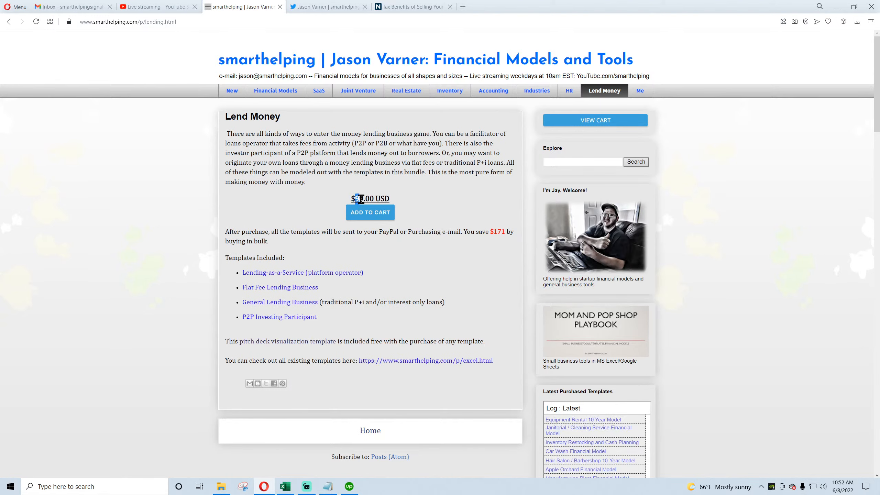
left_click(287, 485)
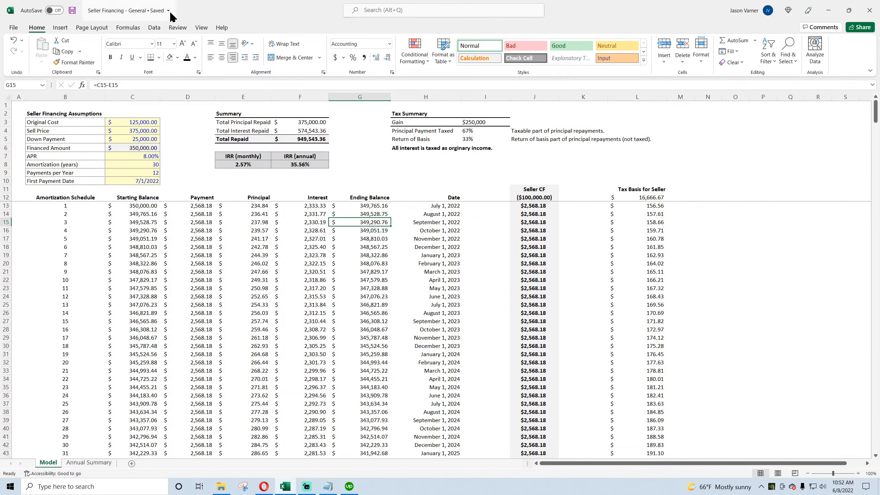
left_click(263, 487)
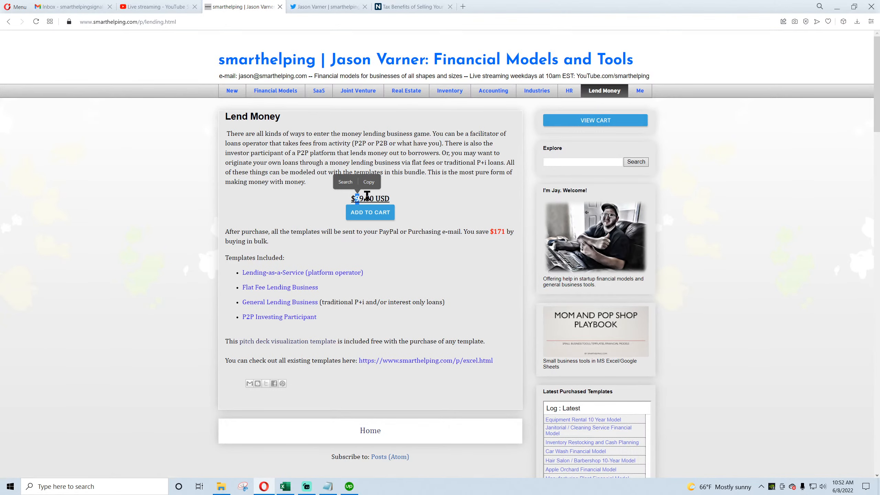
left_click_drag(360, 199, 385, 199)
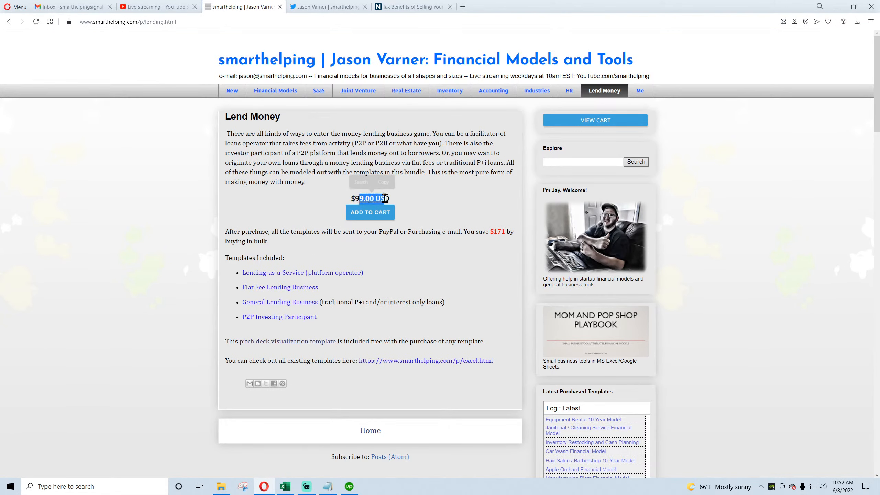
left_click(409, 93)
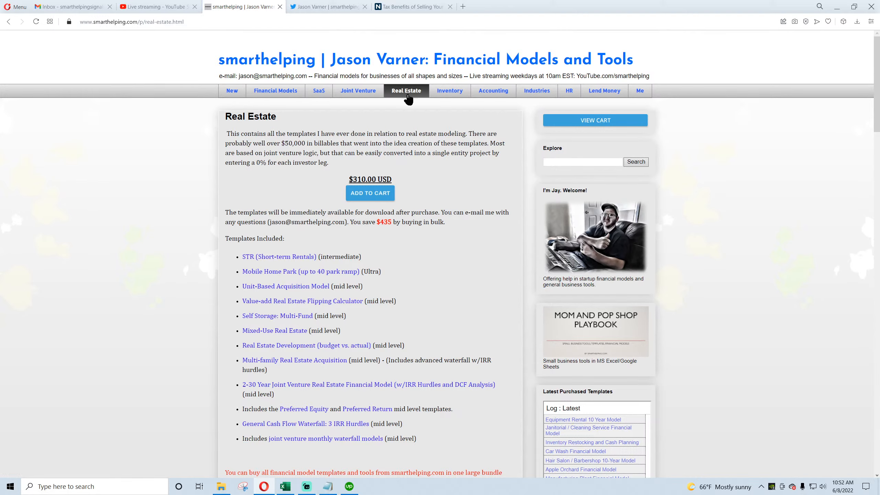
left_click(537, 91)
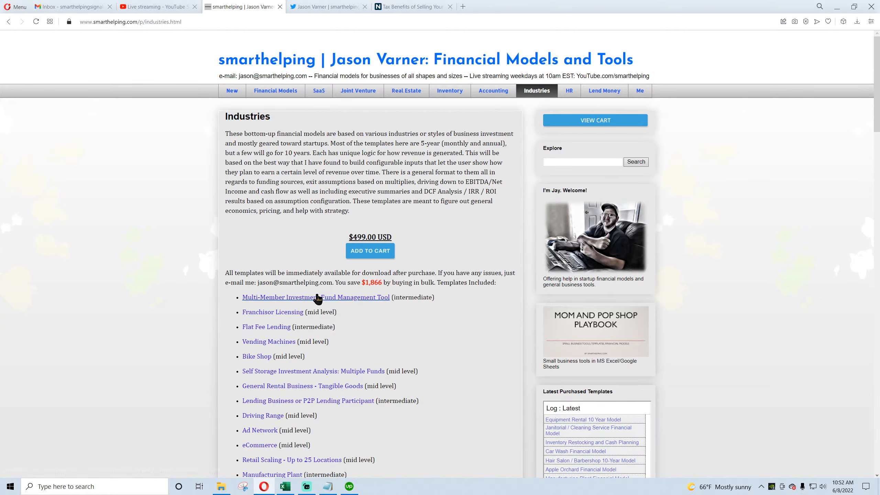
left_click(606, 91)
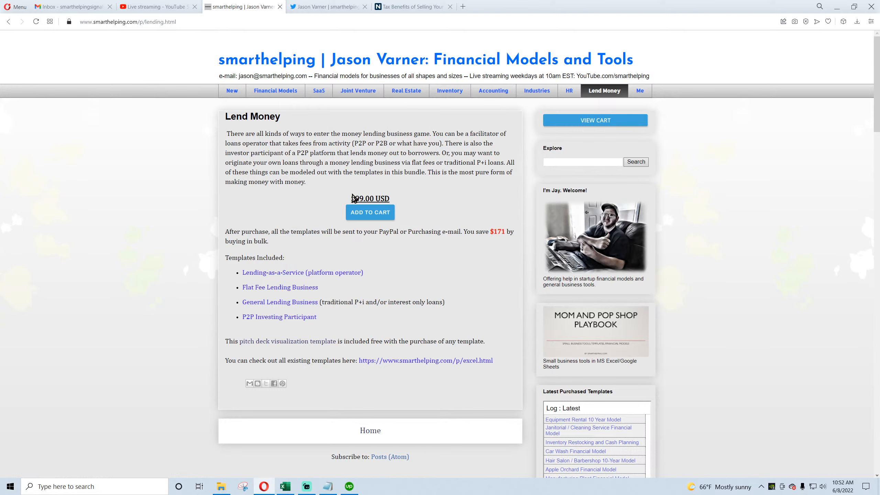
left_click_drag(350, 198, 389, 198)
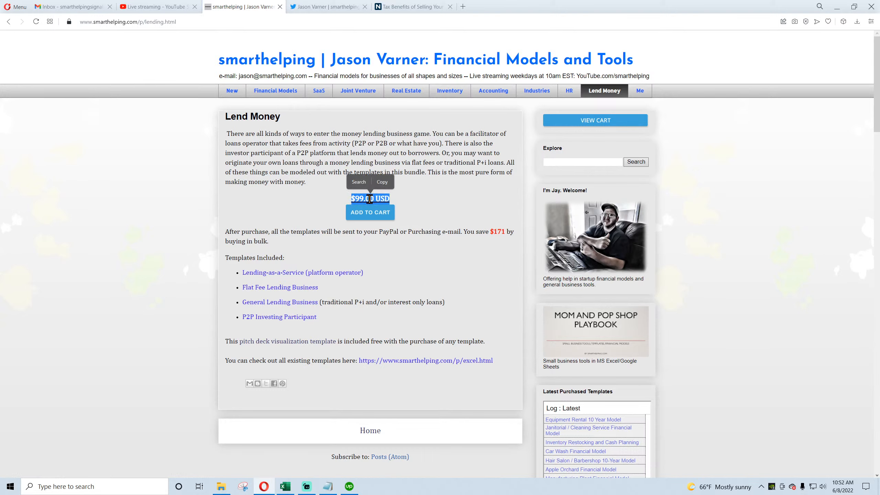
left_click(362, 199)
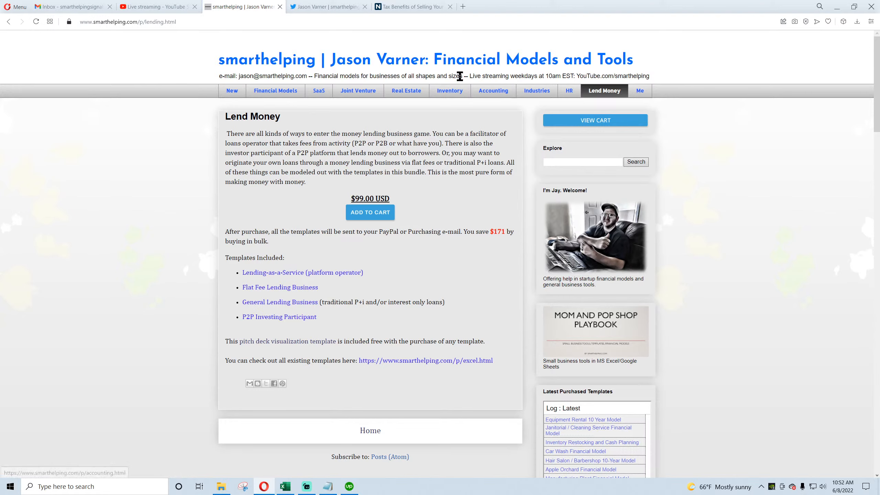
Step: Return to the workbook and save it
left_click(285, 487)
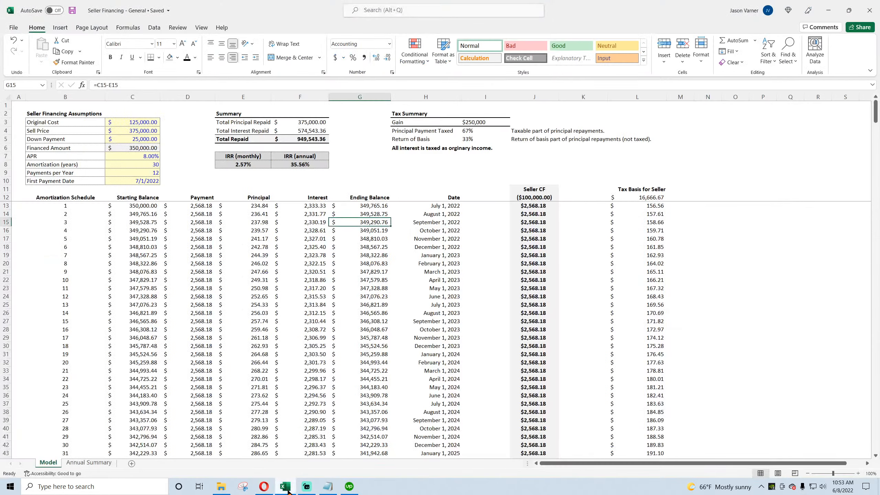
left_click(72, 11)
Step: Browse the Financial Models catalogue page, highlighting the all-models price, and check the live stream dashboard tab
left_click(265, 486)
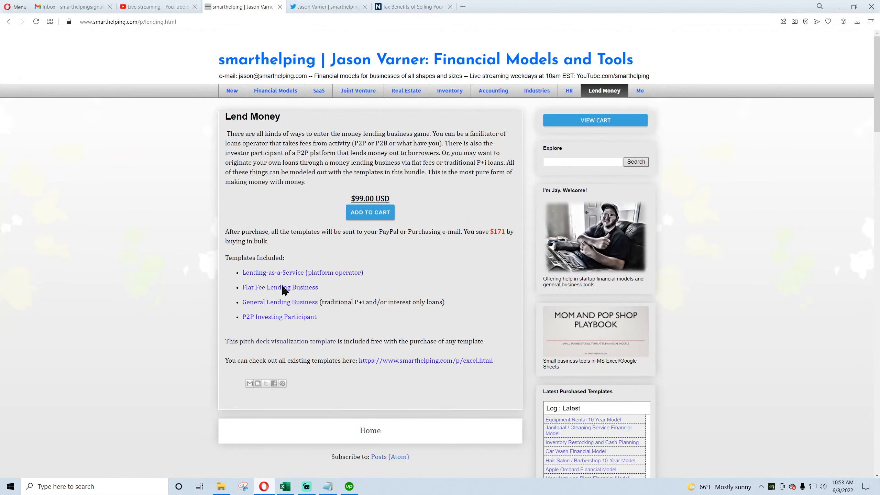
left_click(274, 92)
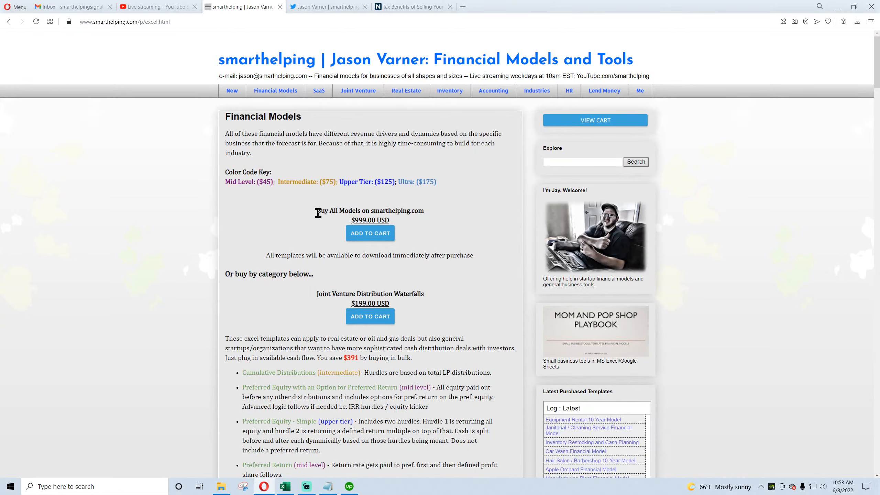
left_click_drag(316, 210, 353, 220)
left_click(361, 220)
scroll(320, 220, "down", 9)
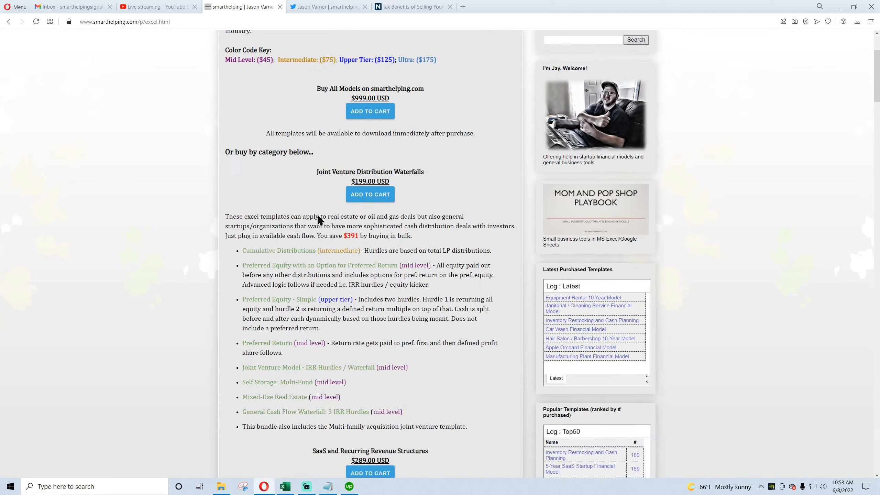
scroll(268, 242, "down", 11)
scroll(269, 229, "up", 6)
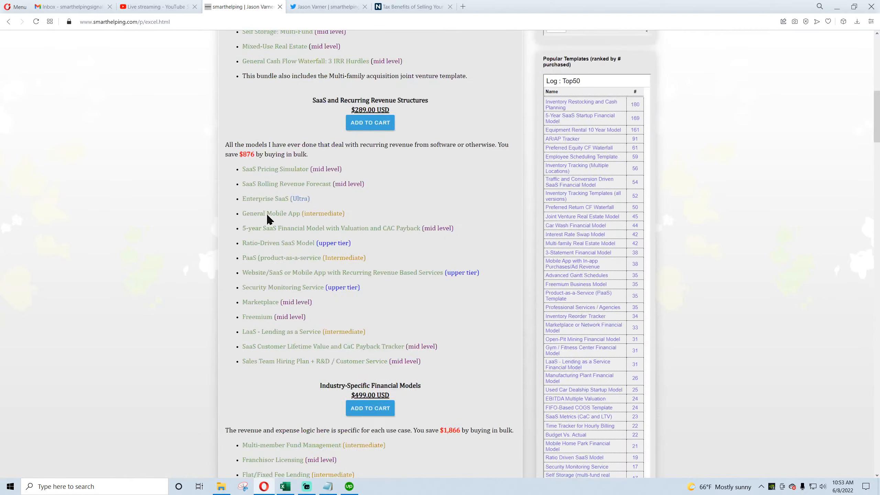
scroll(266, 173, "down", 9)
scroll(266, 172, "down", 20)
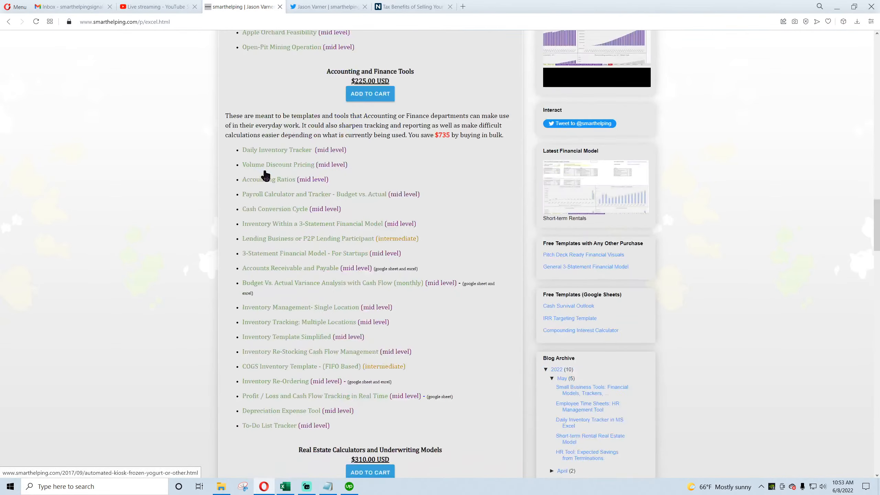
key("Home")
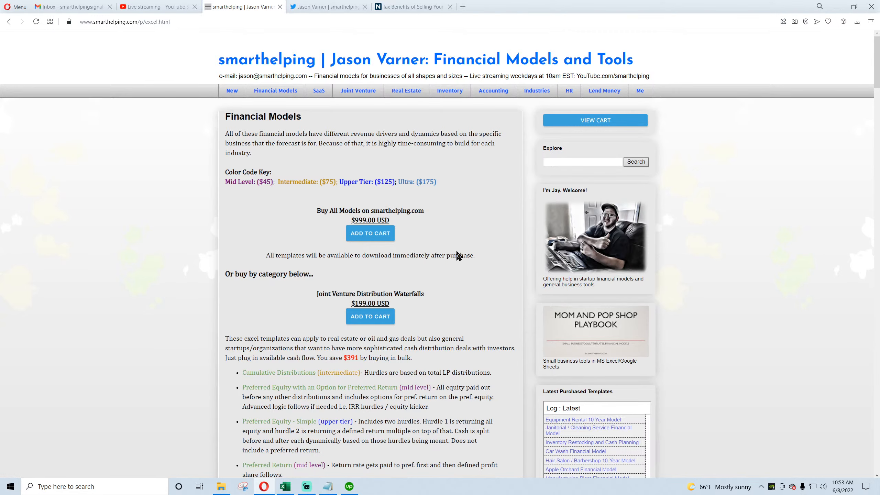
left_click(163, 8)
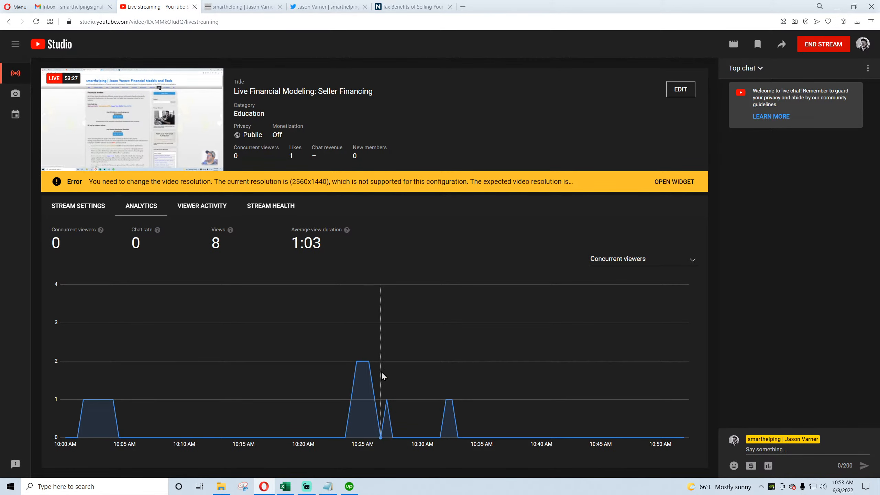
left_click(243, 8)
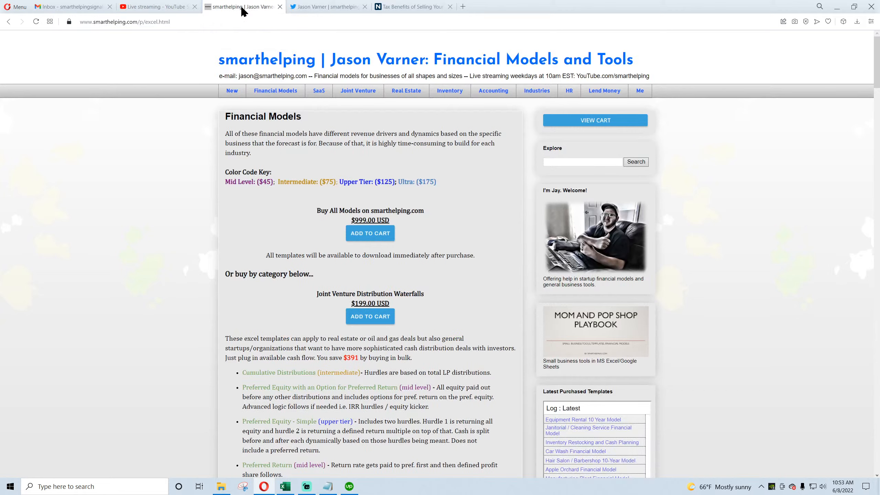
Step: Return to the workbook, save it and select the Original Cost, Sell Price and Down Payment inputs
left_click(285, 487)
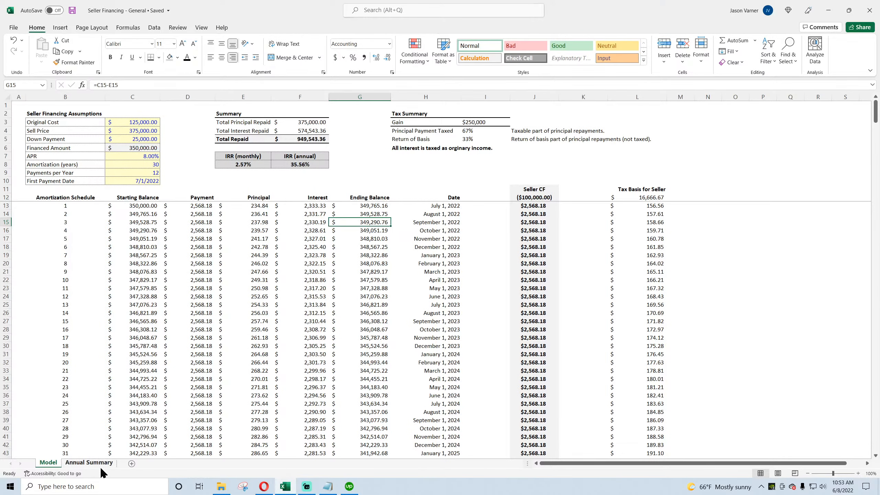
left_click(73, 11)
left_click_drag(143, 123, 139, 137)
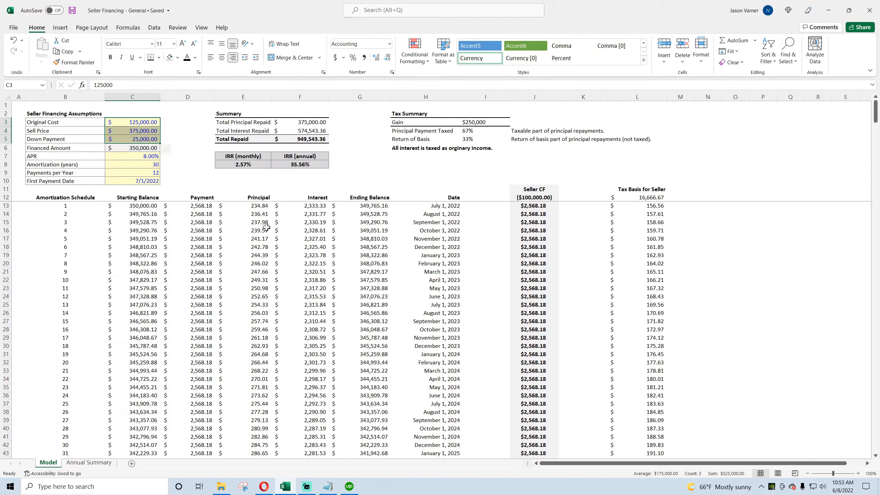